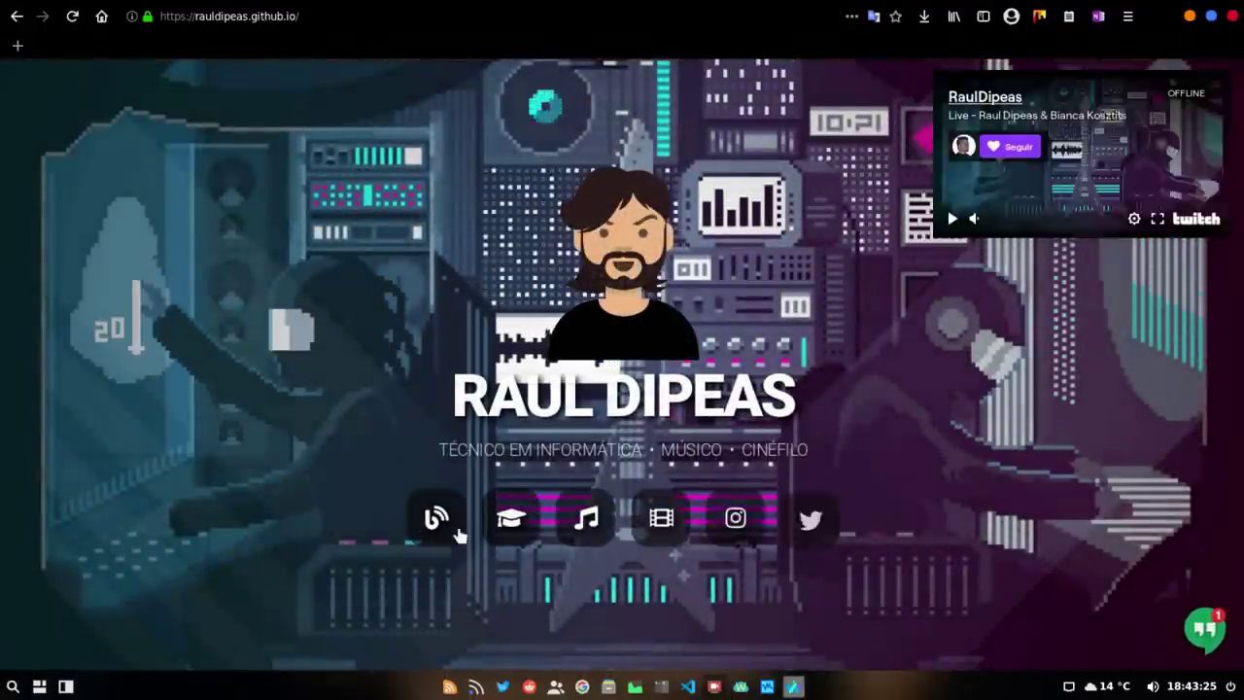
# Open the blog post "Scripts de personalização para o Xubuntu" and follow its link to the XFScripts documentation.
pyautogui.click(456, 529)
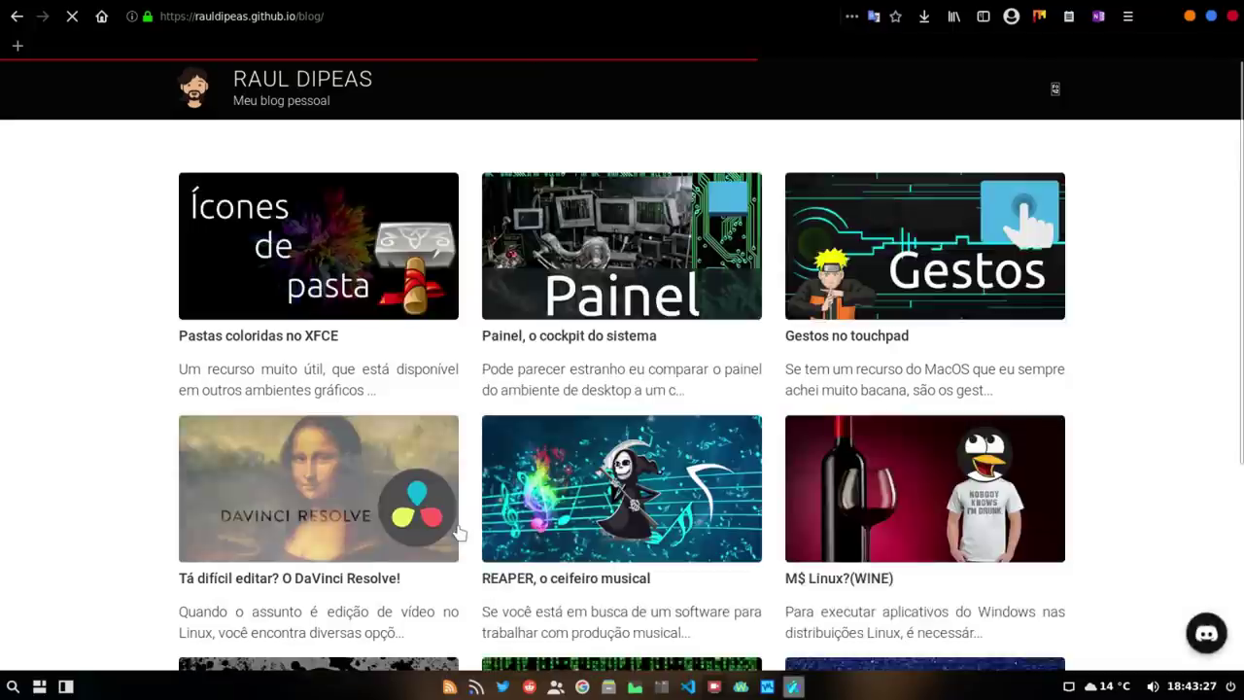
pyautogui.scroll(-3, 461, 526)
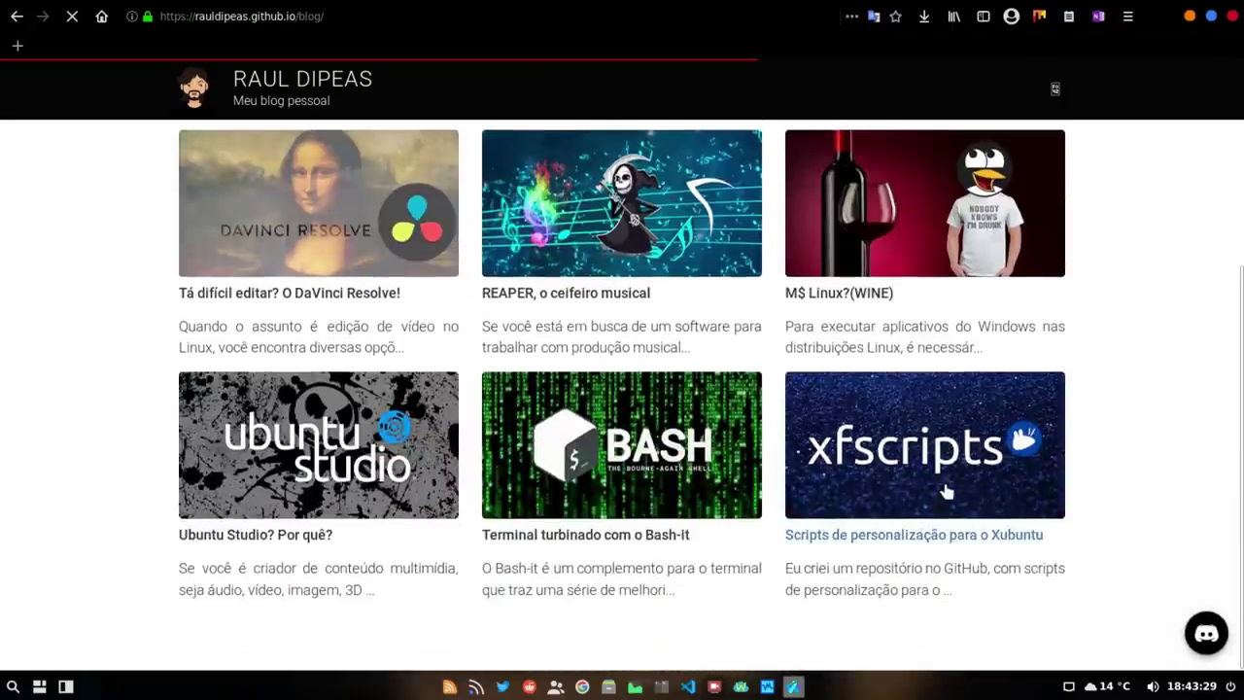
pyautogui.click(946, 492)
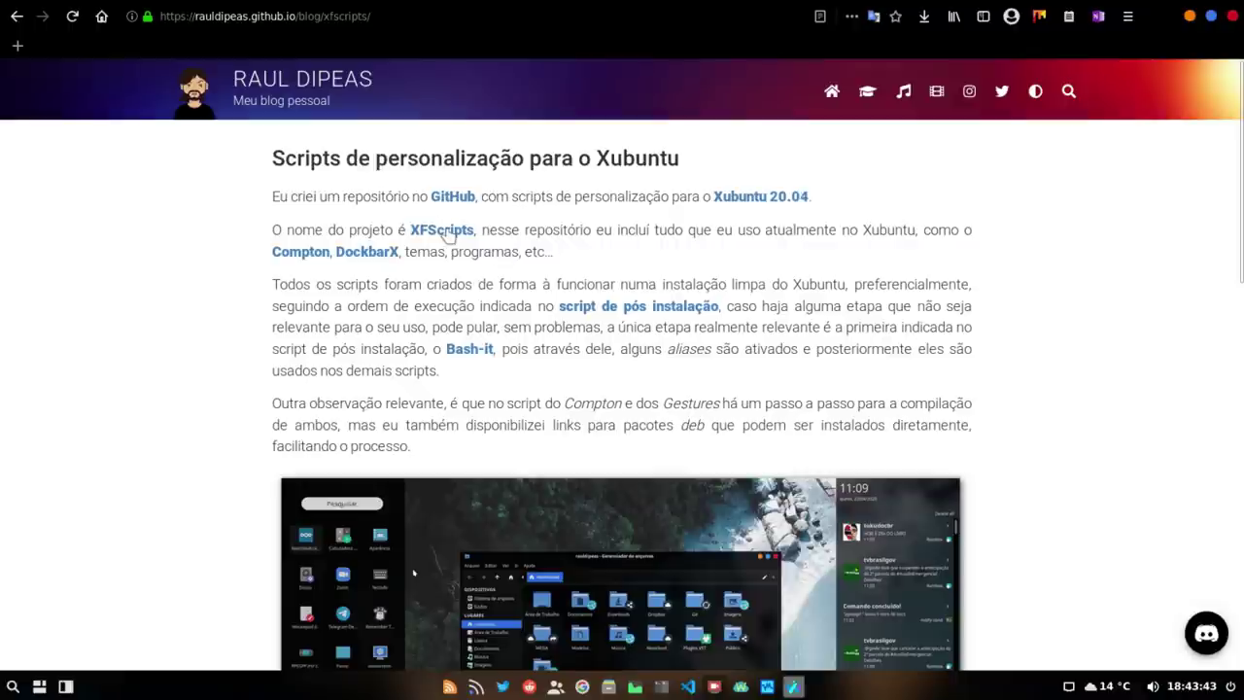
pyautogui.click(442, 231)
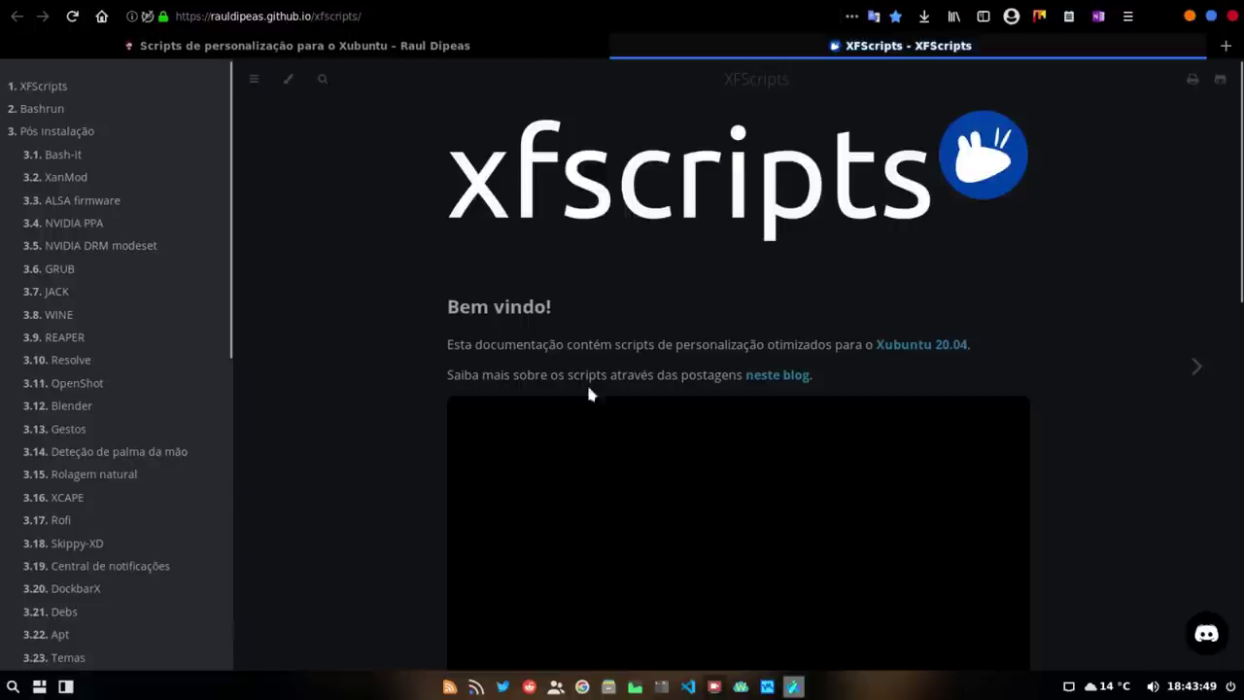
# Play the introduction video on the XFScripts welcome page, skipping ahead and pausing it, and close the browser.
pyautogui.scroll(-5, 486, 434)
pyautogui.scroll(2, 438, 495)
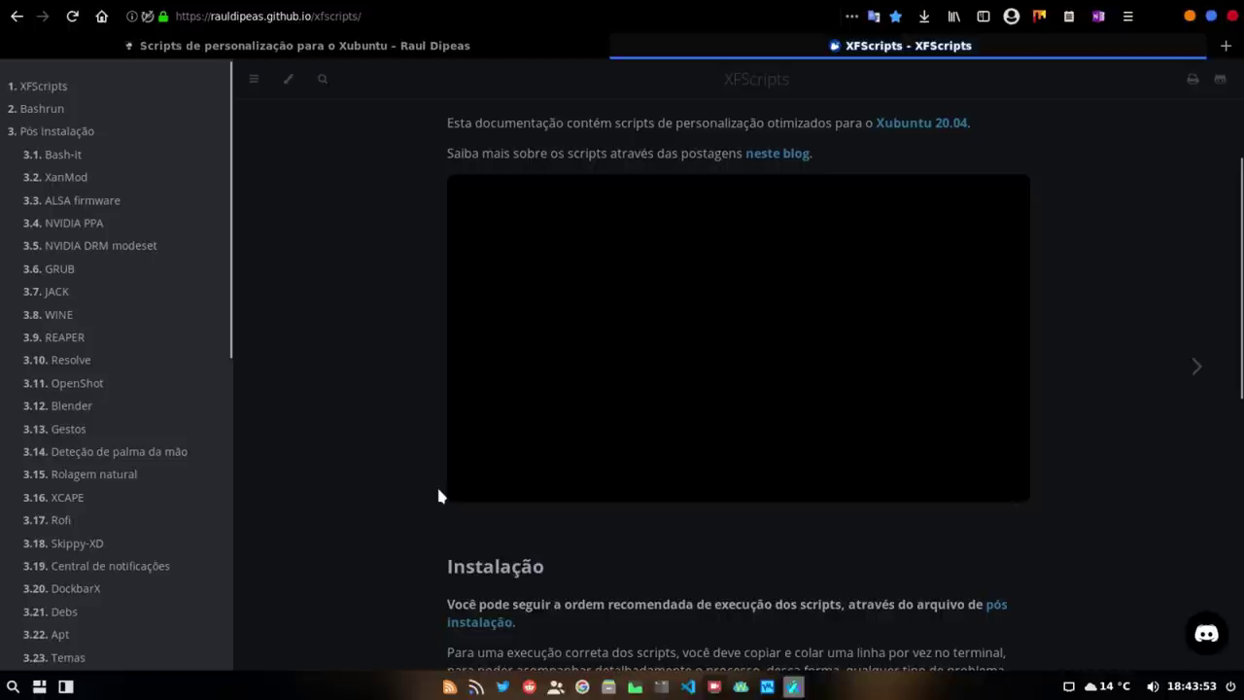
pyautogui.moveTo(813, 342)
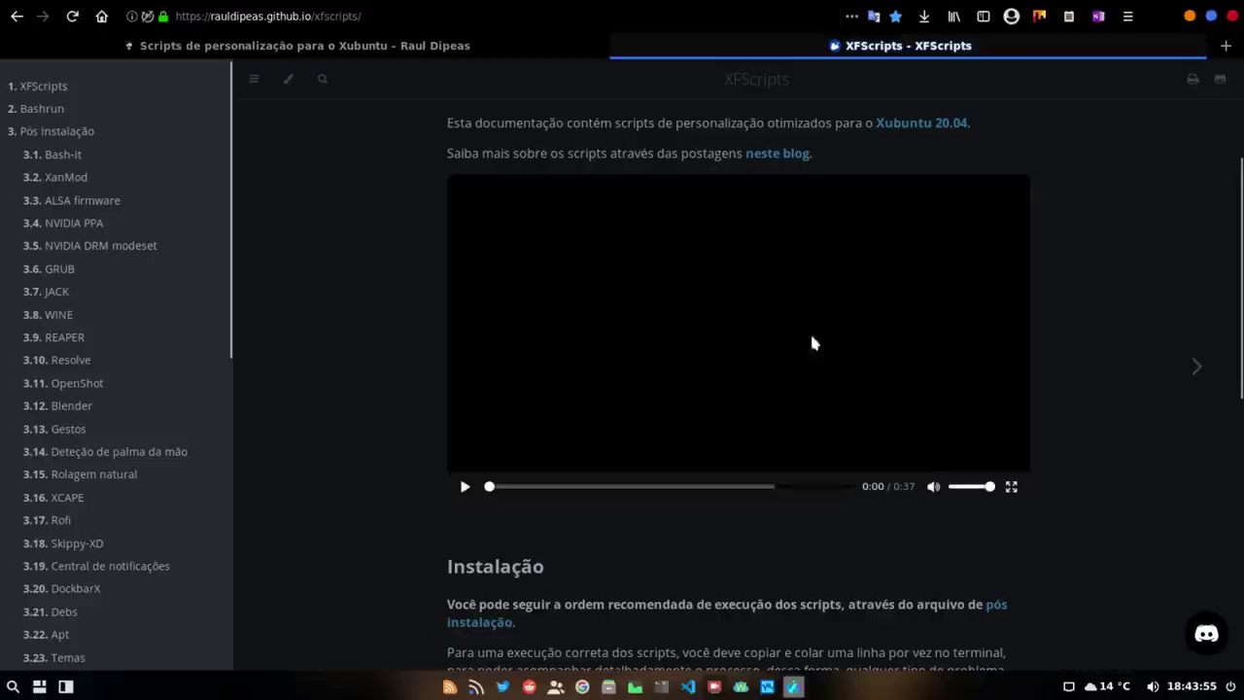
pyautogui.click(468, 487)
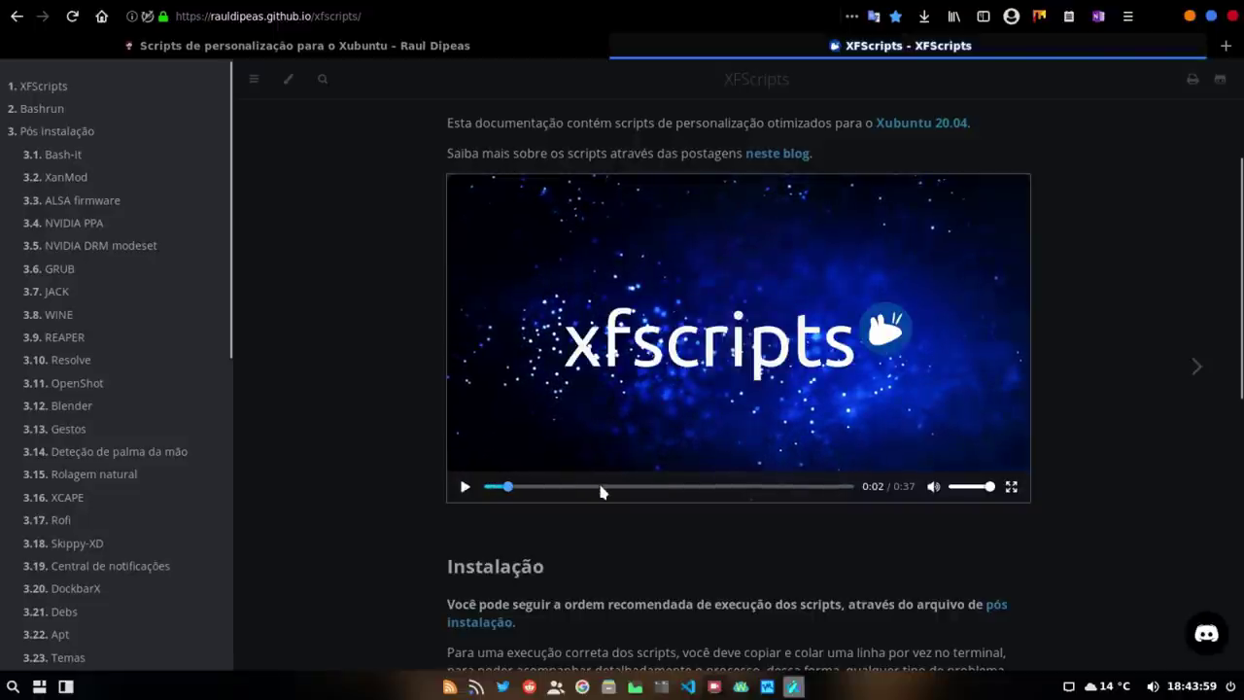
pyautogui.click(600, 486)
pyautogui.click(471, 485)
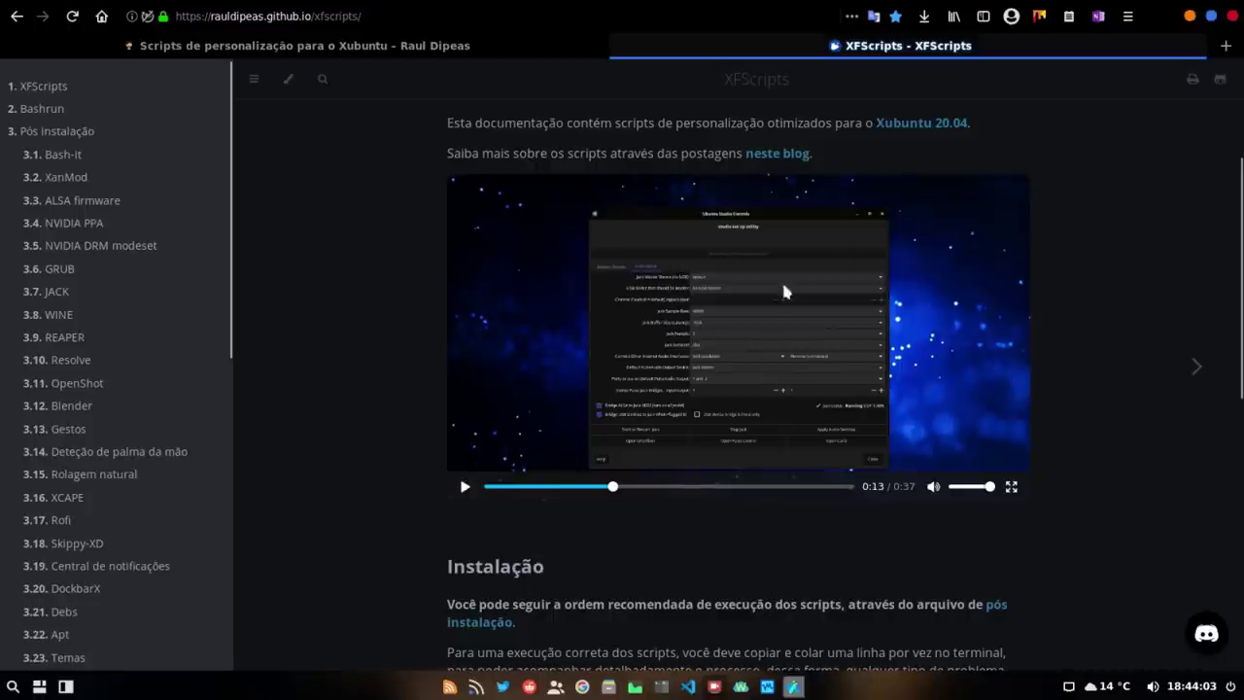
pyautogui.click(1232, 17)
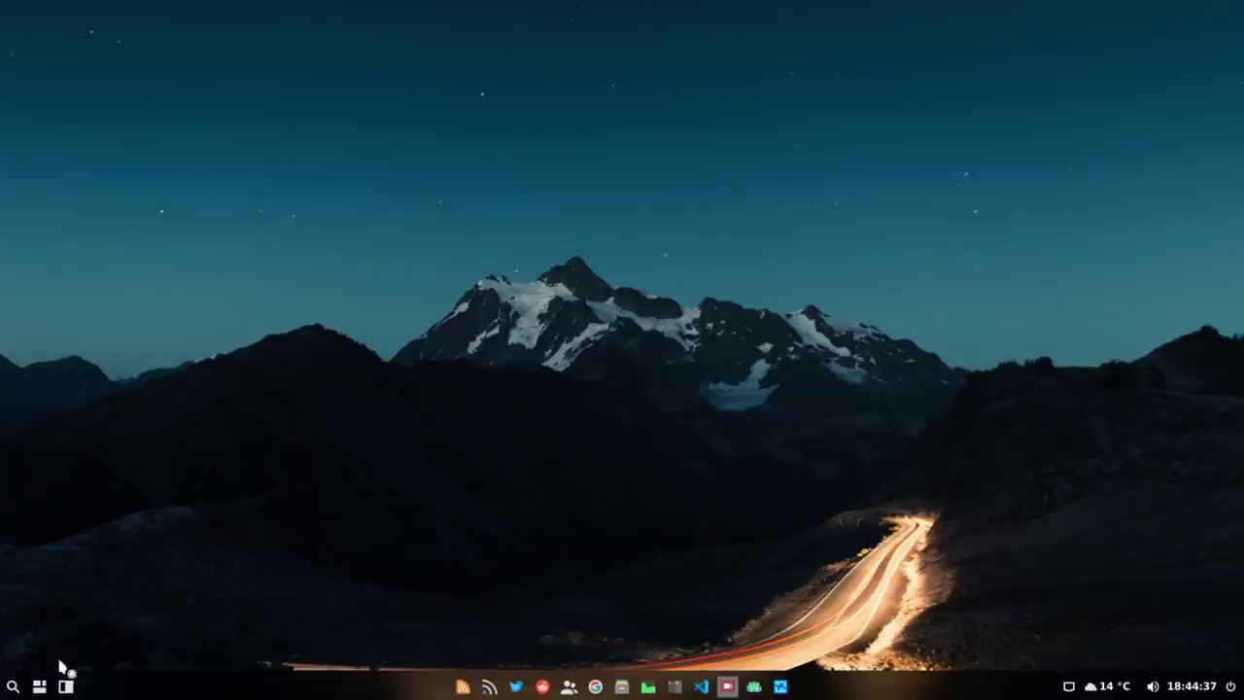
# Launch the Waterfox browser from the application launcher and load rauldipeas.github.io.
pyautogui.click(11, 686)
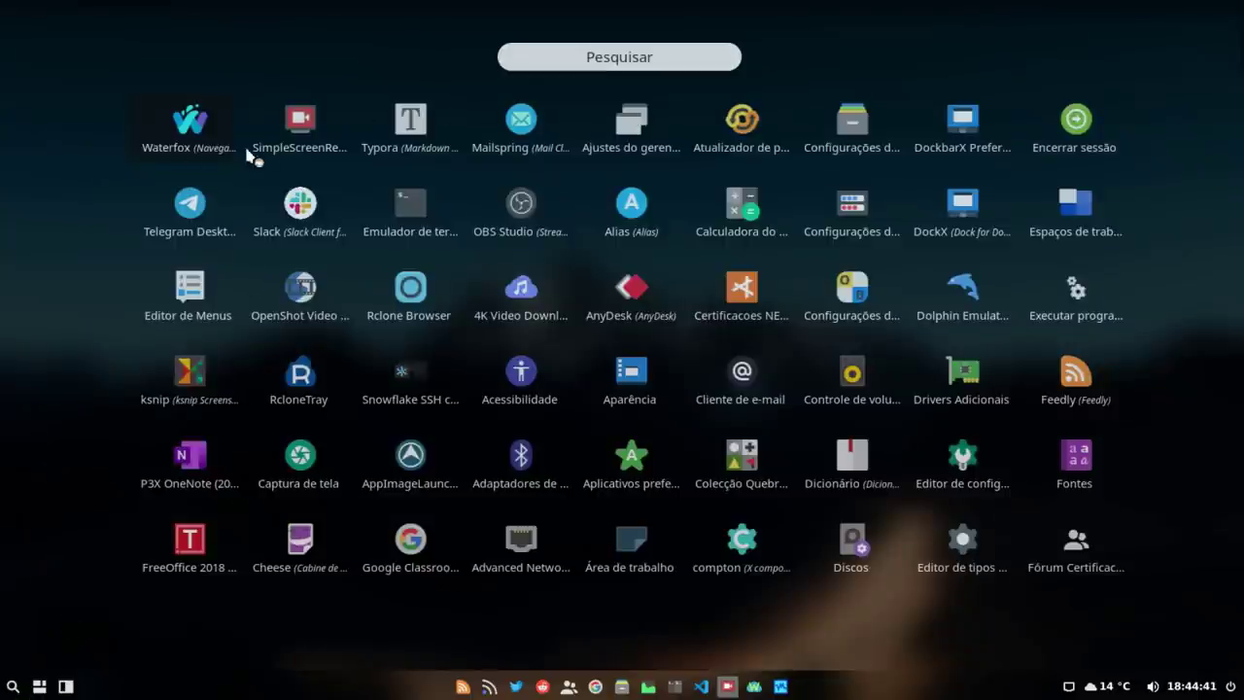
pyautogui.click(175, 121)
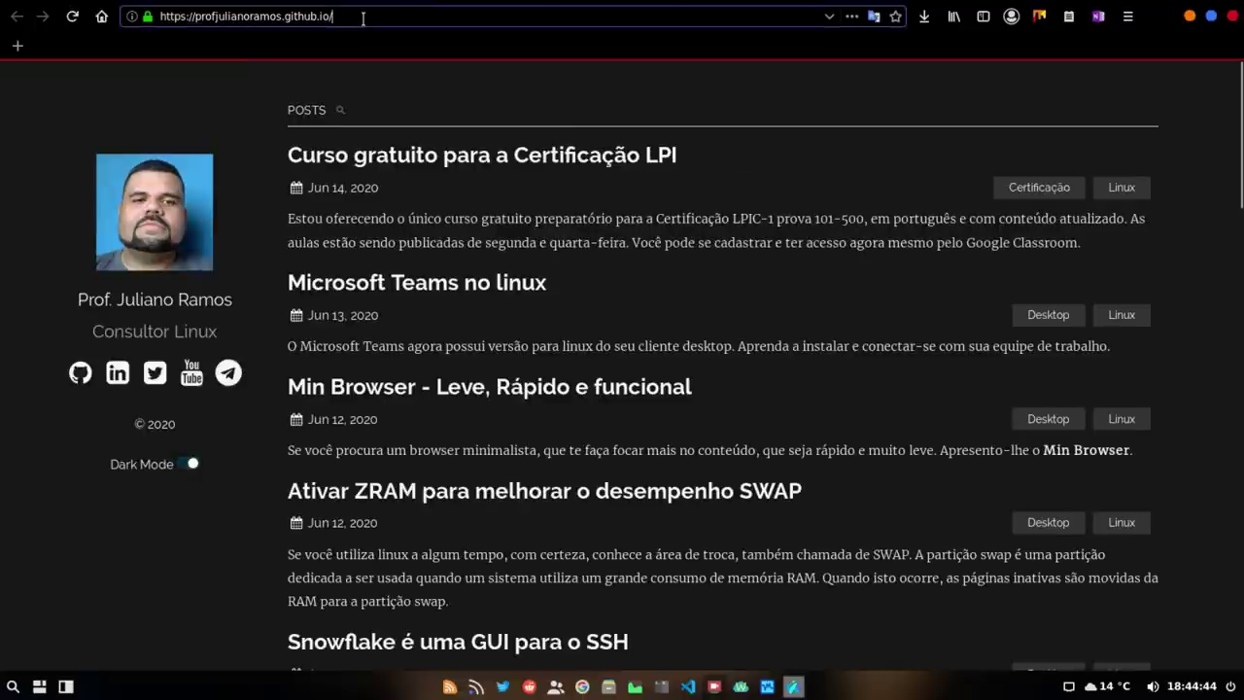
pyautogui.click(362, 17)
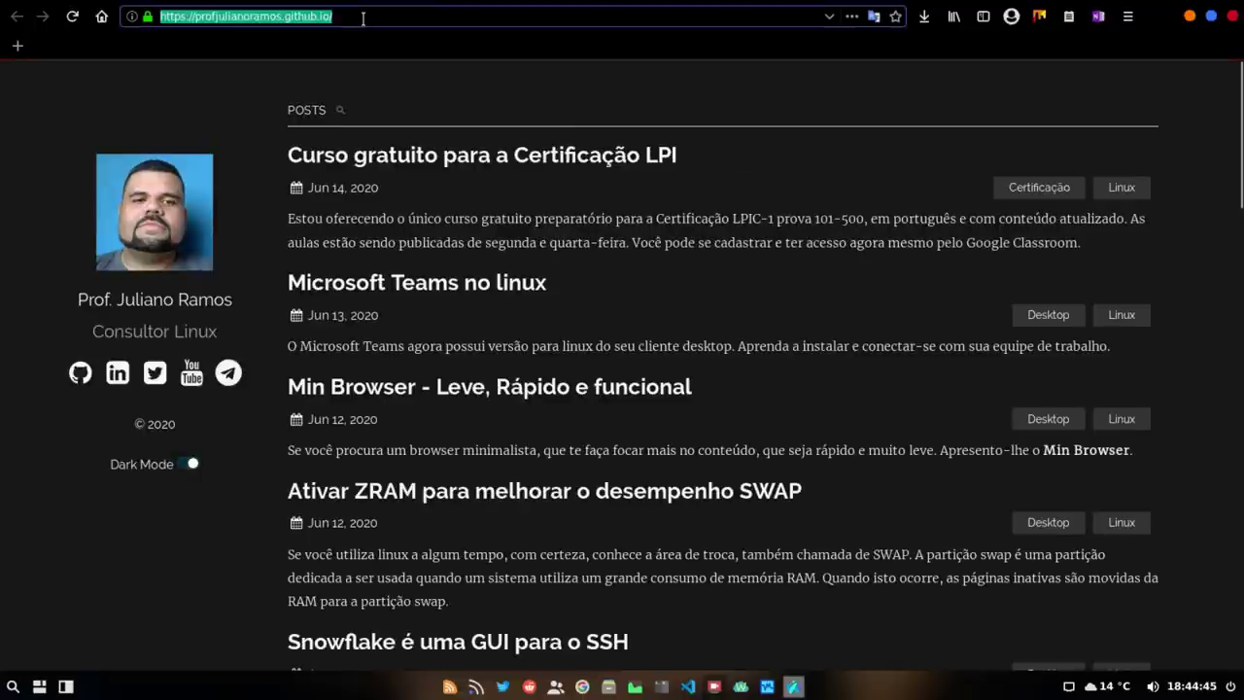
pyautogui.write('scri')
pyautogui.press('BackSpace')
pyautogui.press('BackSpace')
pyautogui.press('BackSpace')
pyautogui.press('BackSpace')
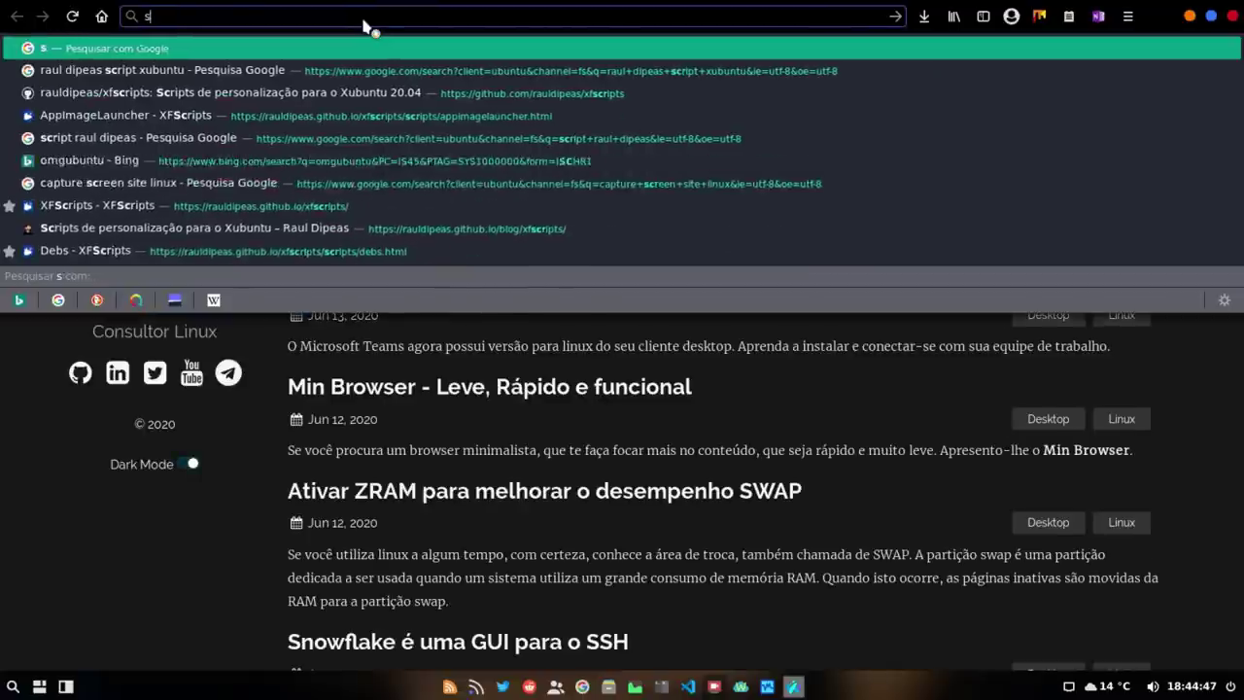
pyautogui.write('raul')
pyautogui.press('Return')
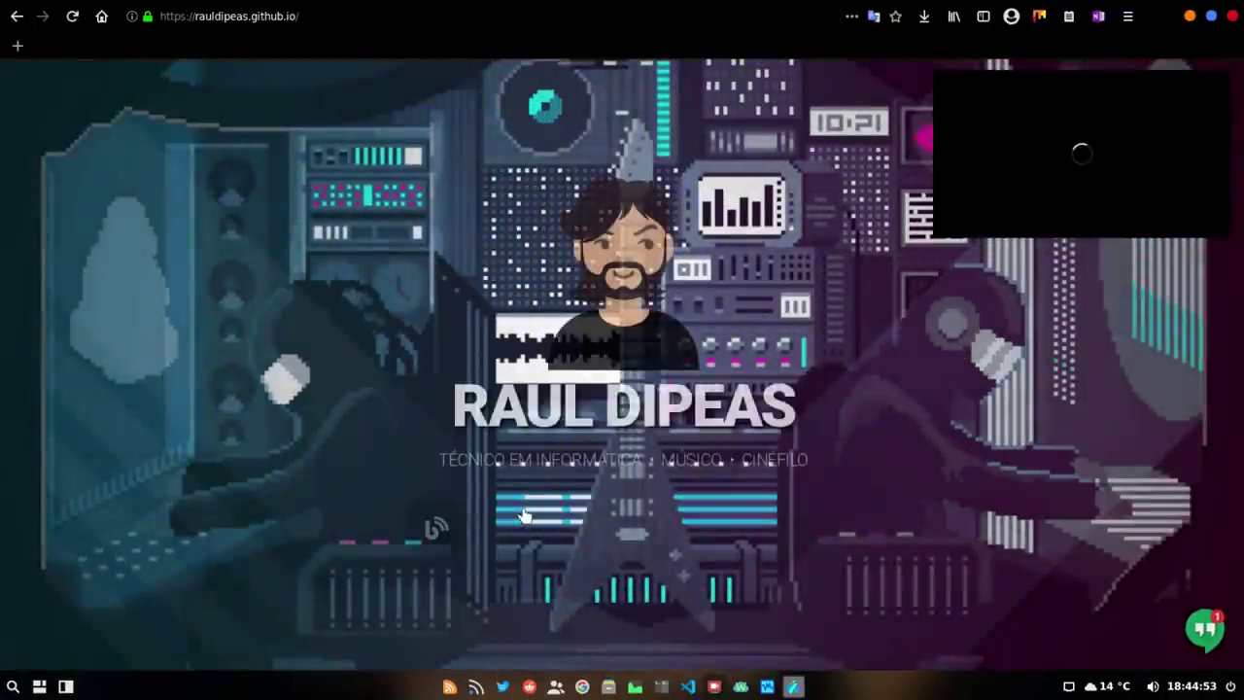
# Go through the blog to the Xubuntu customization scripts post and open the XFScripts documentation linked there.
pyautogui.click(438, 521)
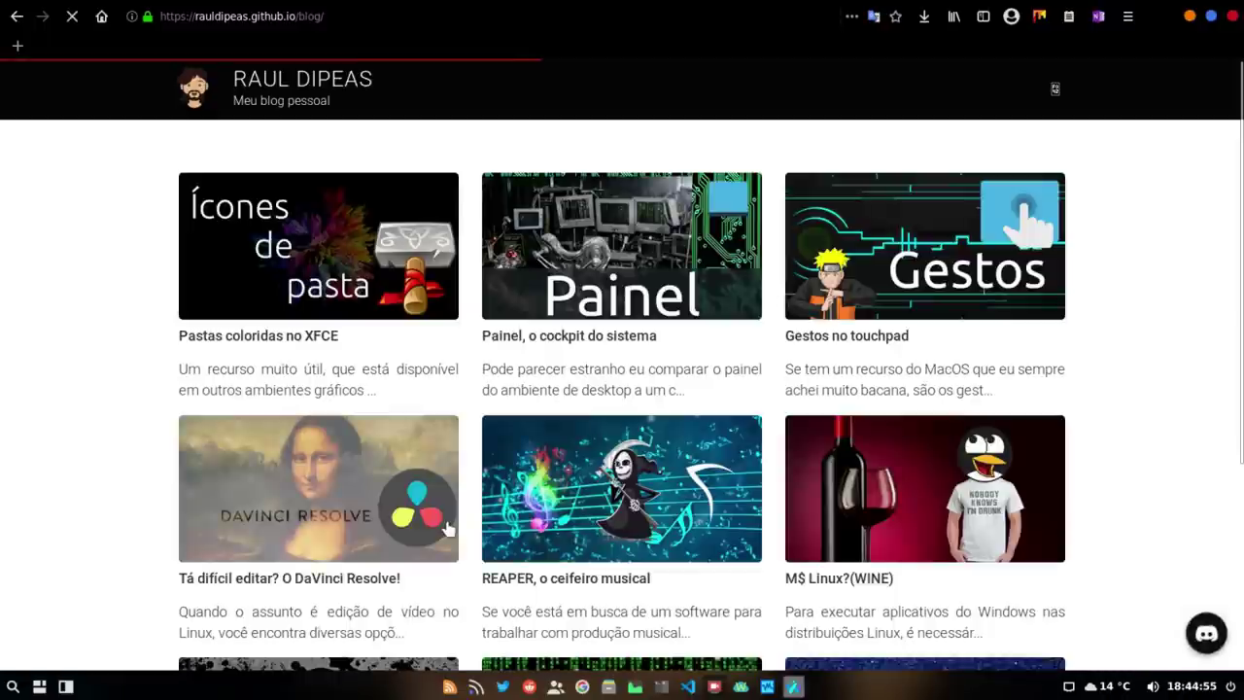
pyautogui.scroll(-3, 930, 530)
pyautogui.click(894, 428)
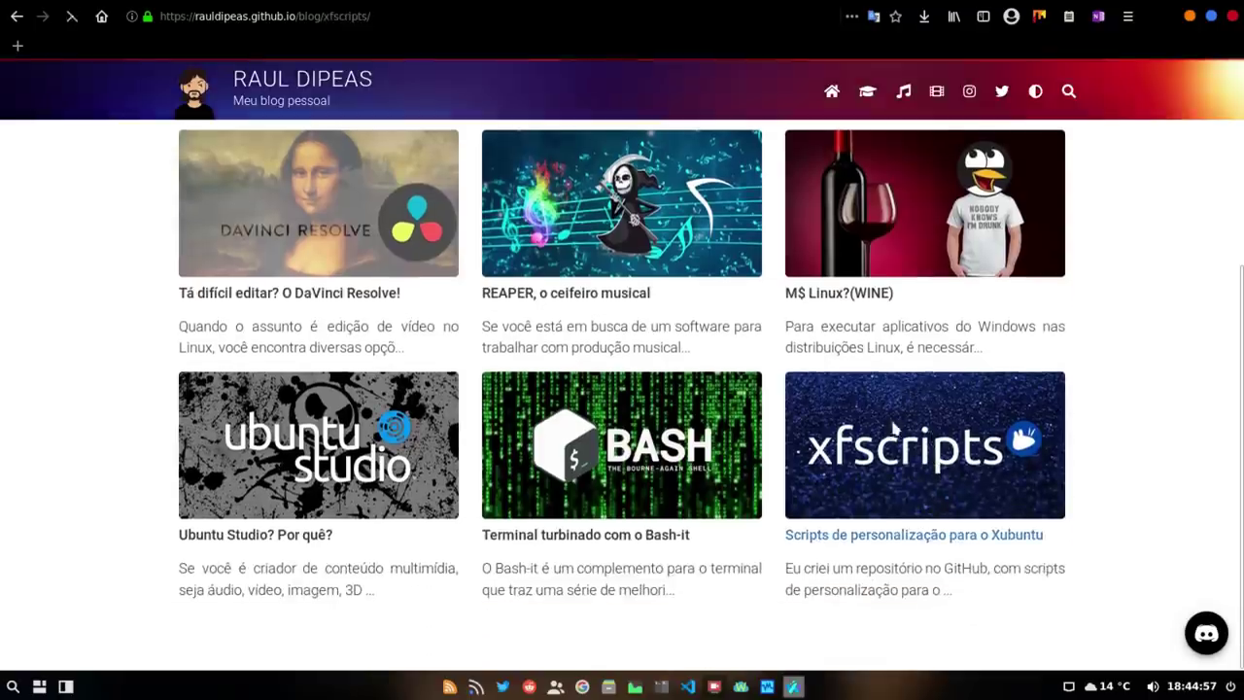
pyautogui.click(444, 233)
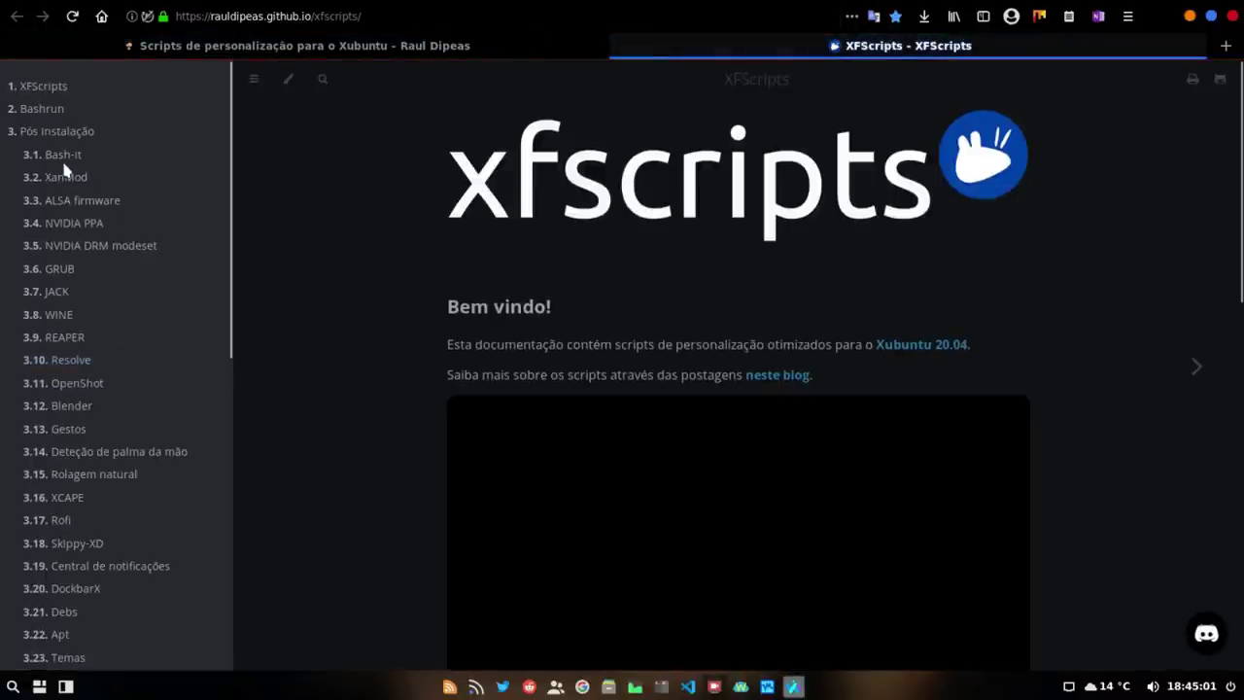
# Examine the Bash-it script page from its commands down to the RUN option, and open the XanMod page.
pyautogui.click(66, 155)
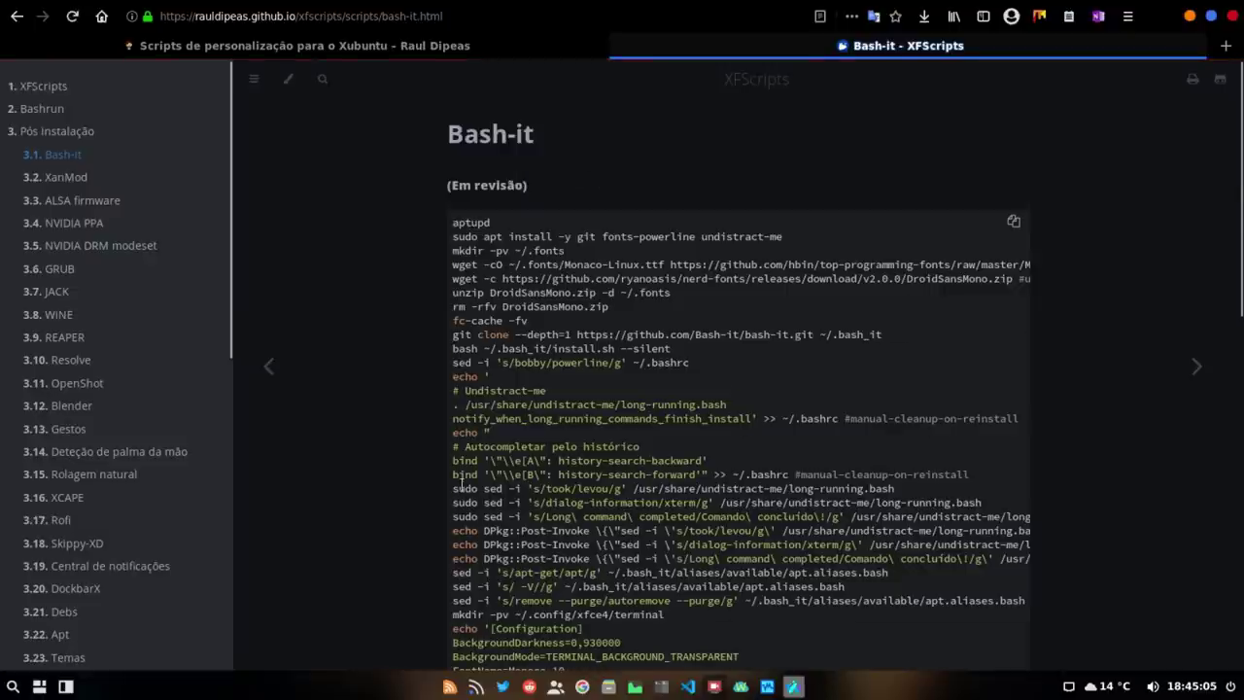
pyautogui.scroll(-7, 463, 484)
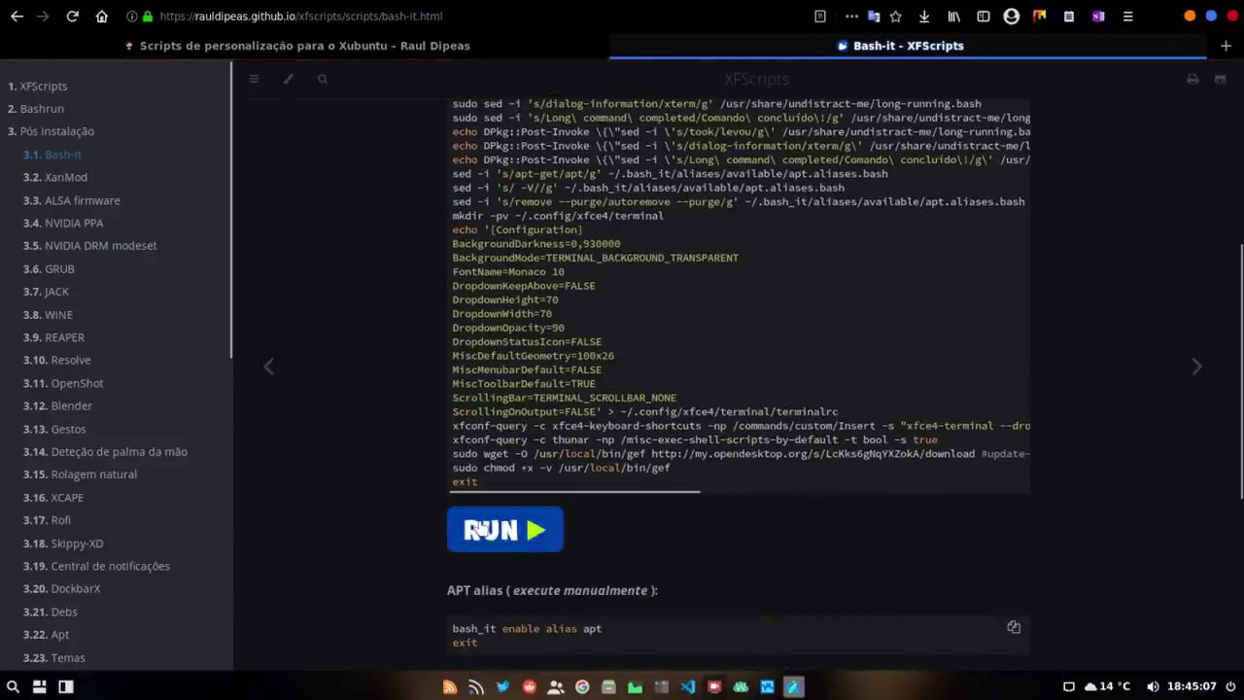
pyautogui.scroll(7, 462, 401)
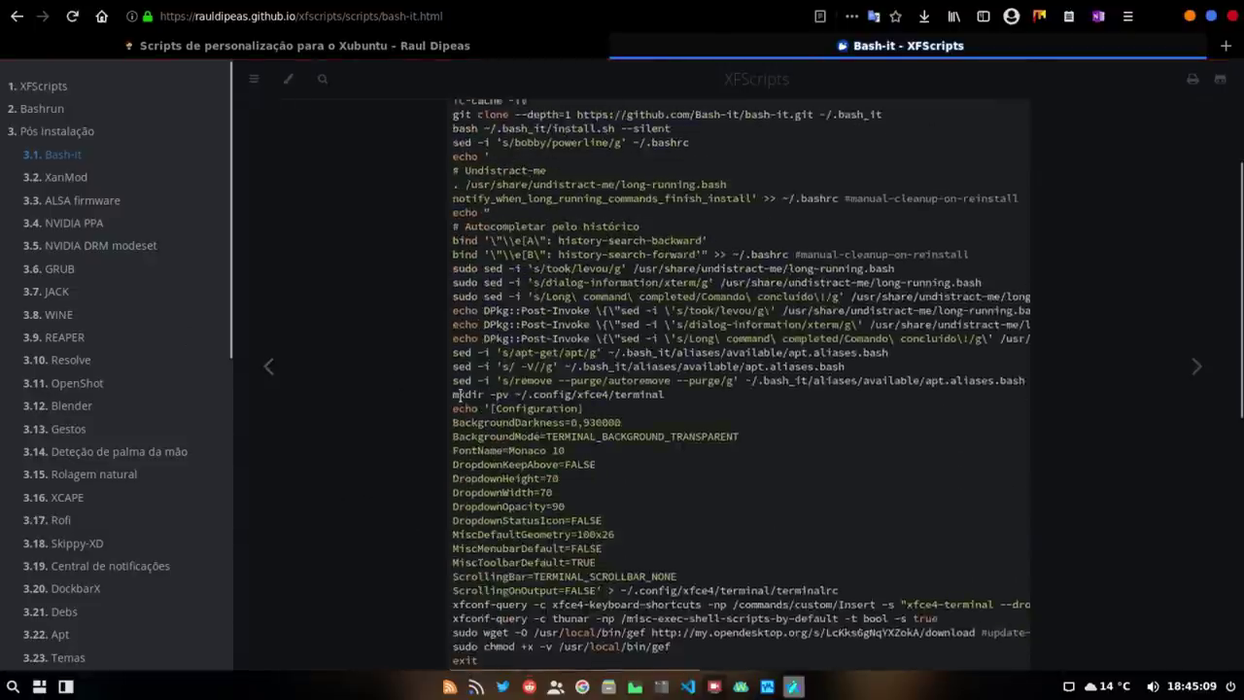
pyautogui.scroll(-8, 461, 395)
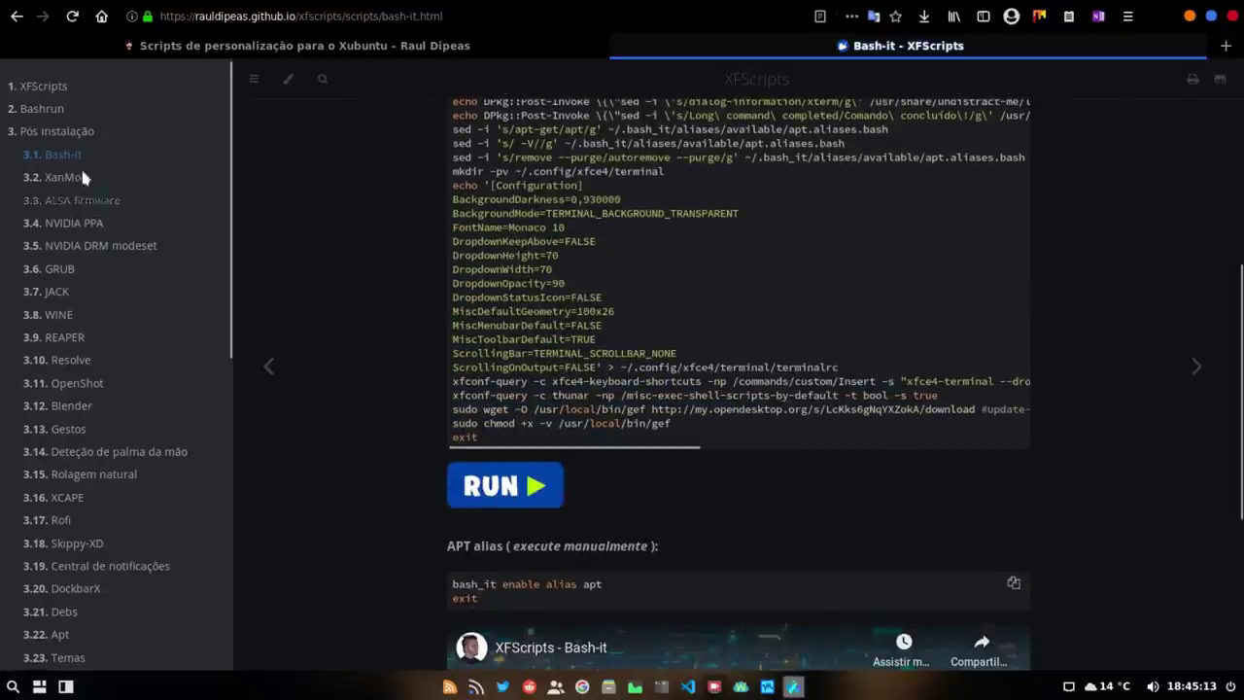
pyautogui.click(58, 90)
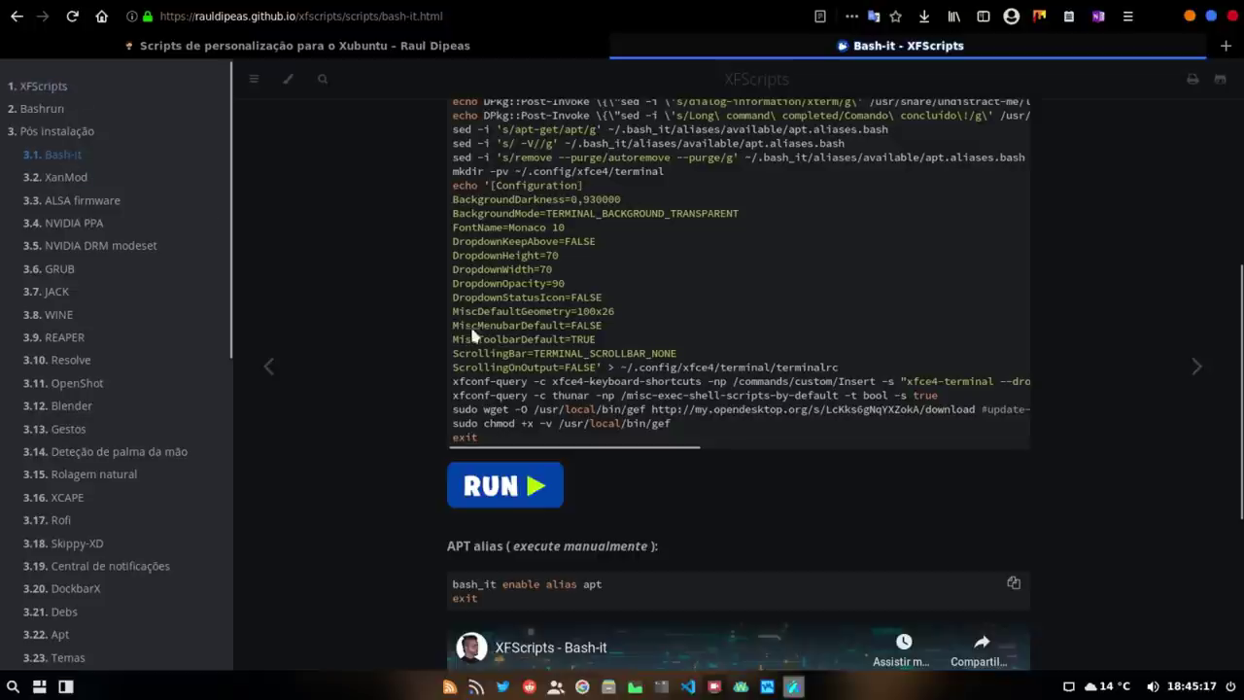
pyautogui.click(66, 181)
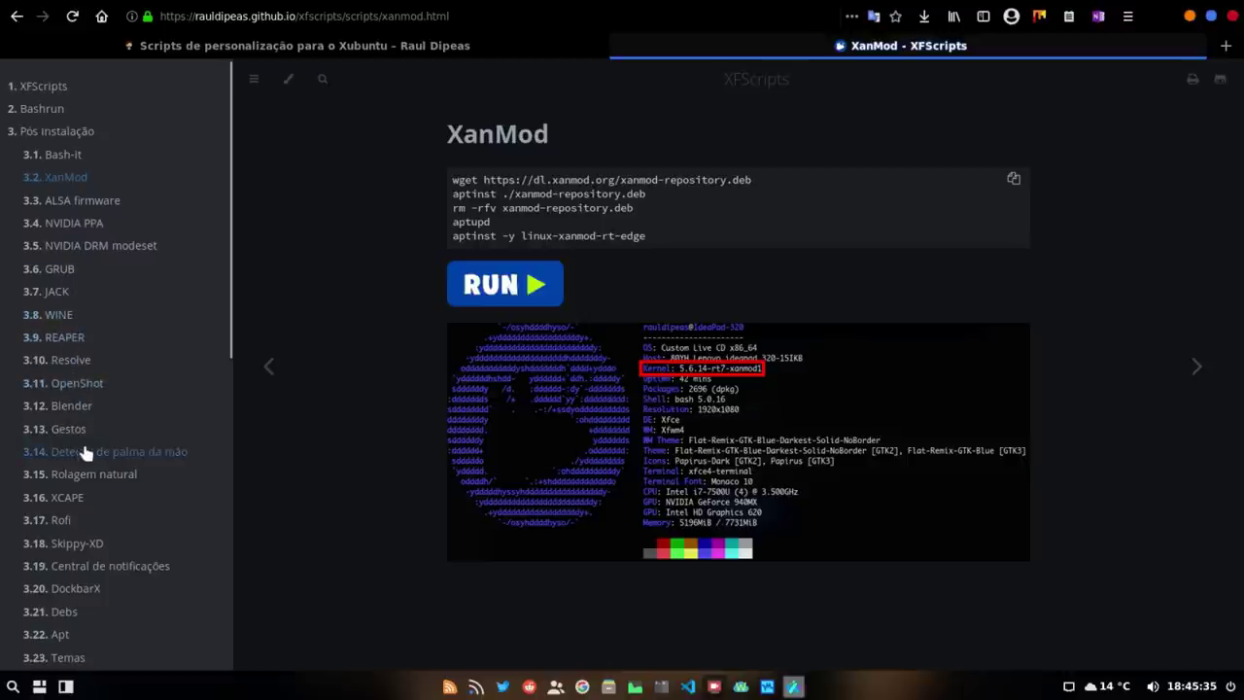
# Open the XCAPE script page and demonstrate its shortcut by showing and hiding the application launcher.
pyautogui.scroll(-4, 84, 447)
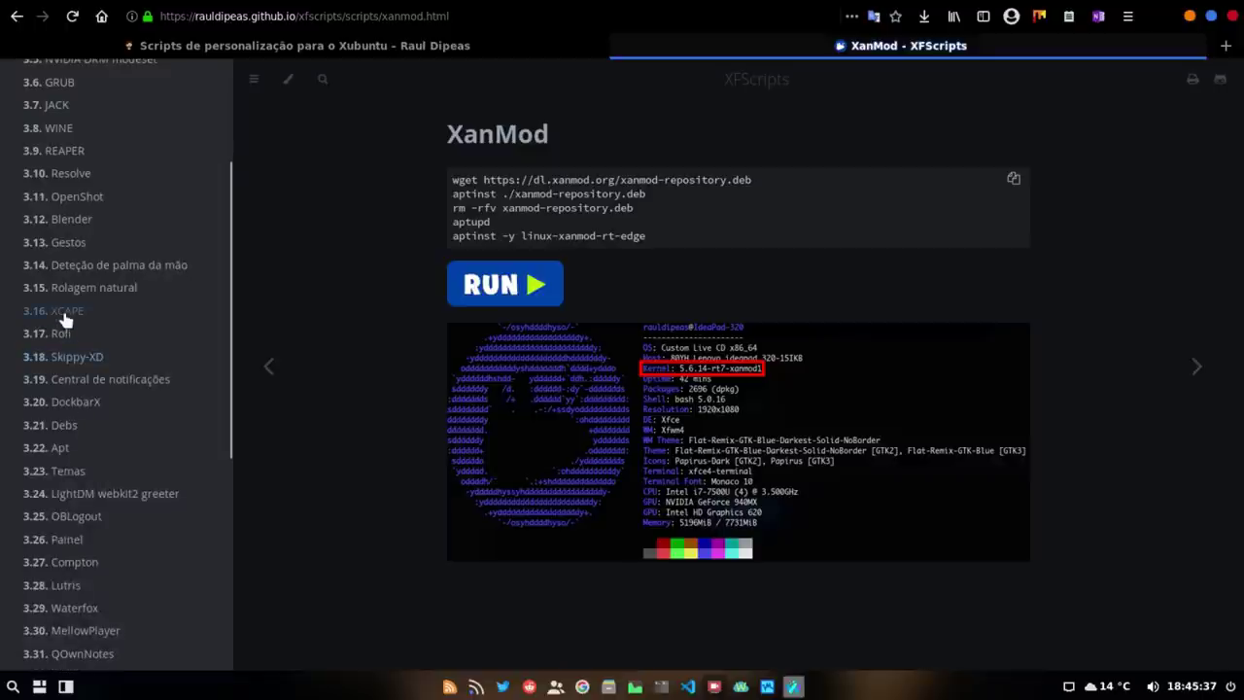
pyautogui.click(64, 320)
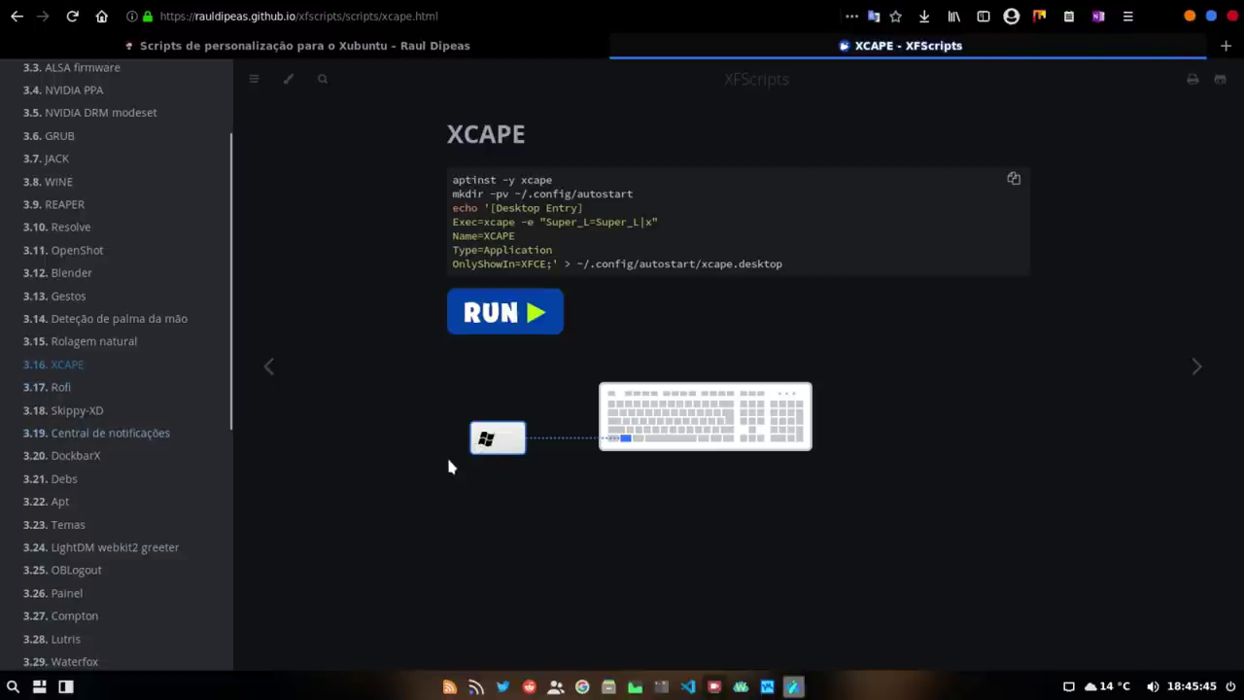
pyautogui.press('super')
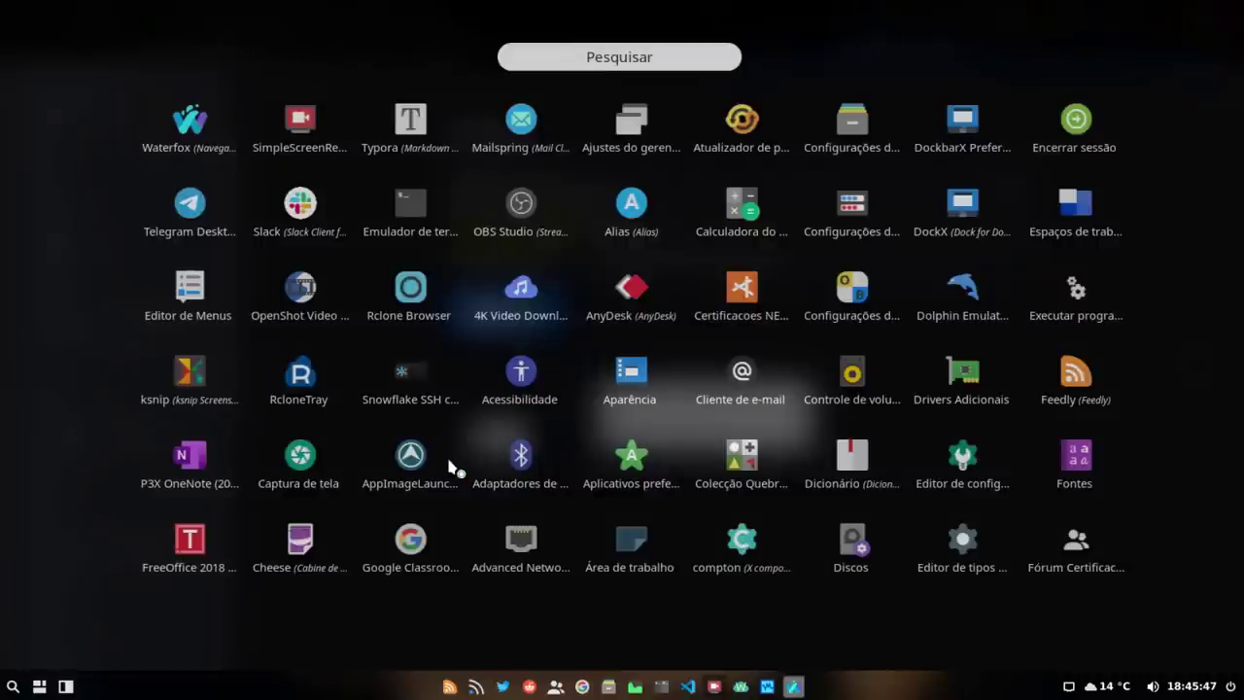
pyautogui.press('super')
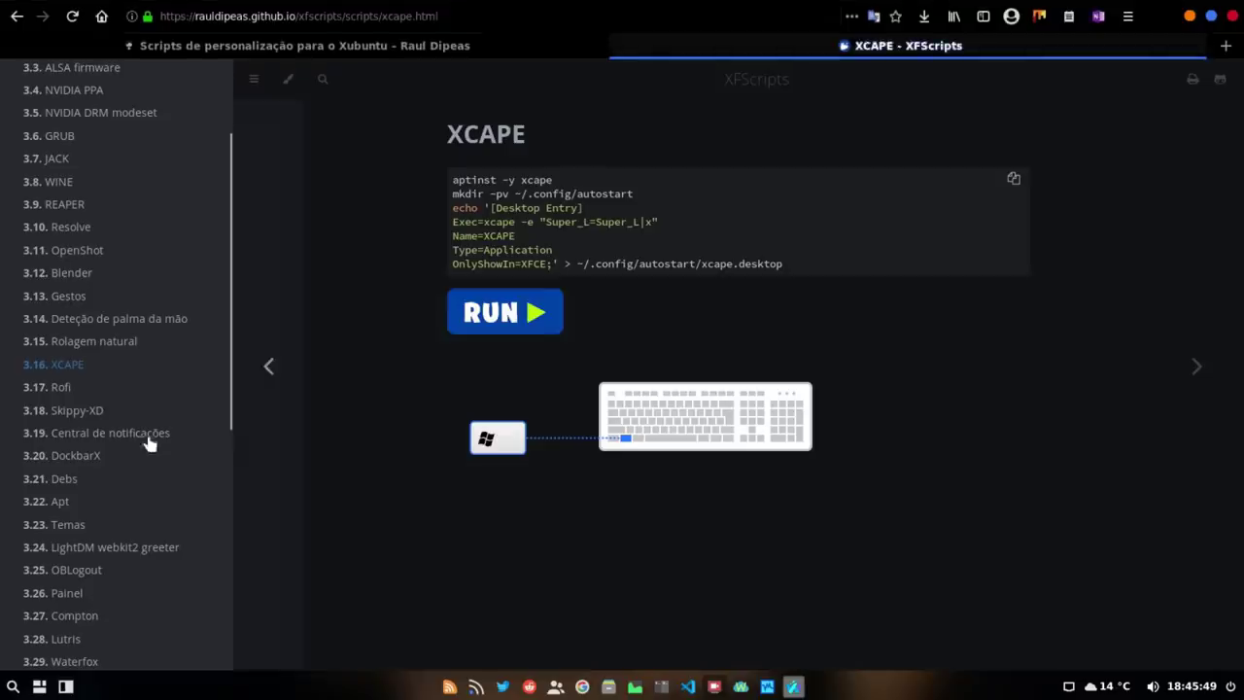
# Open the Skippy-XD script page and demonstrate the window overview, returning to the browser window from it.
pyautogui.click(94, 410)
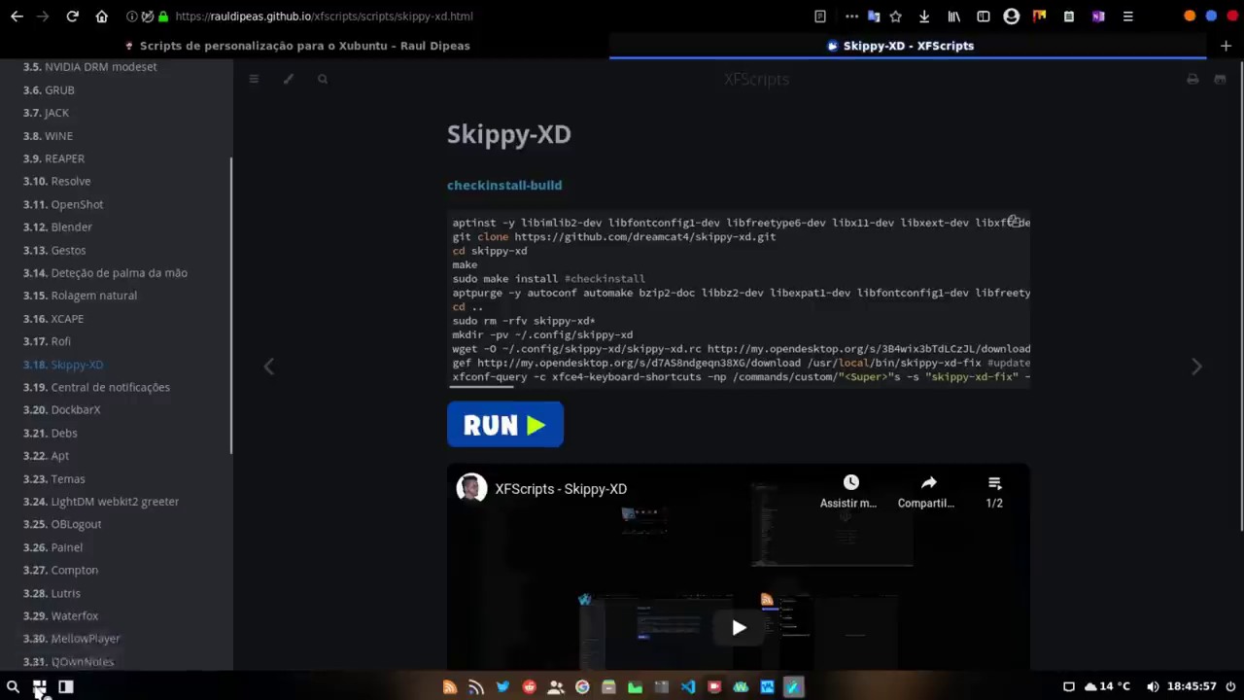
pyautogui.click(37, 688)
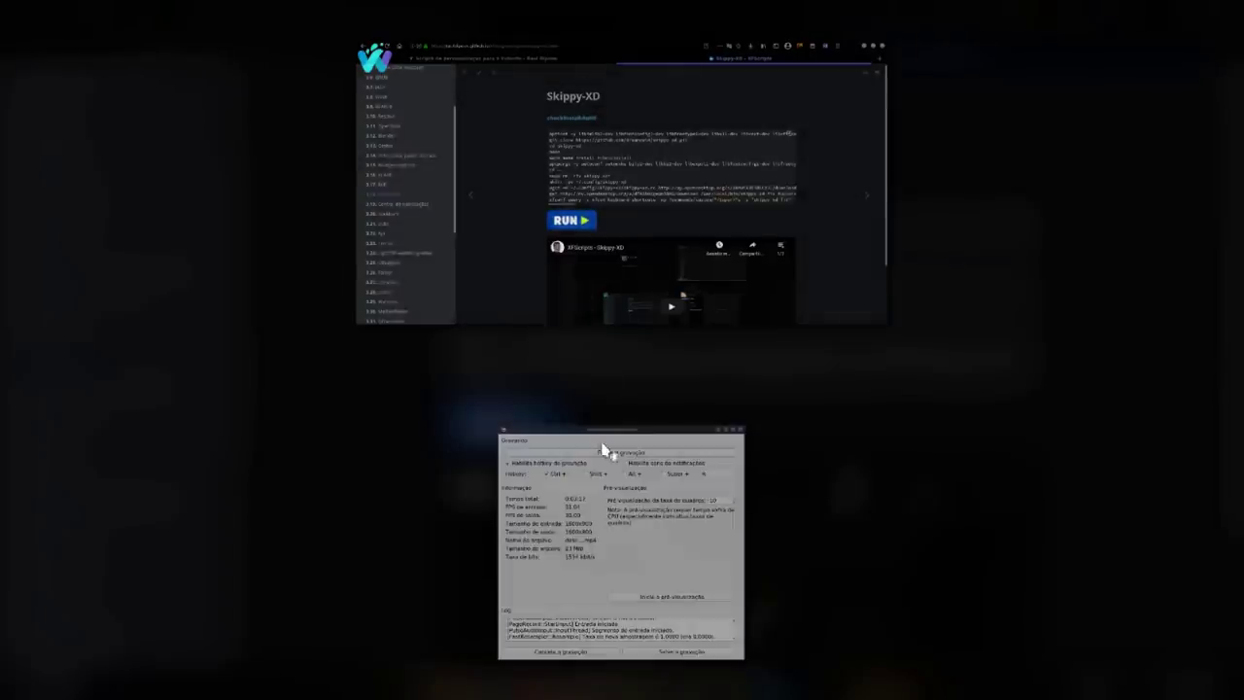
pyautogui.click(614, 194)
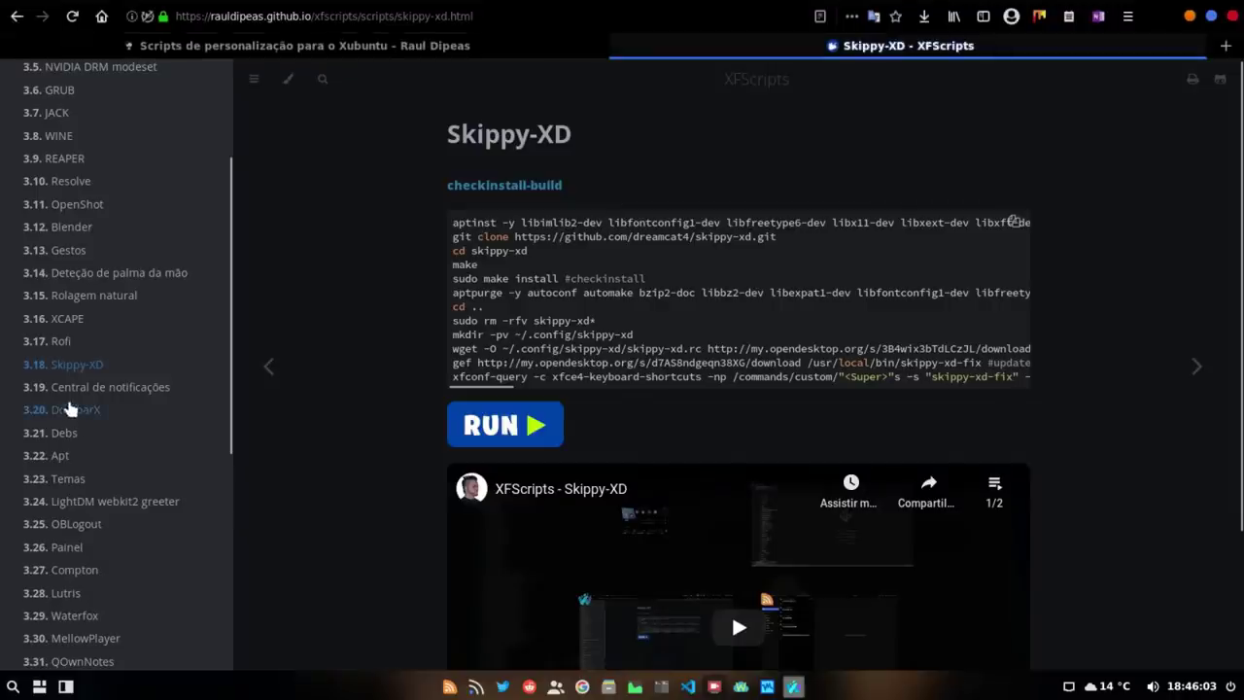
# Open the "Central de notificações" script page and demonstrate the notification center by showing and hiding it.
pyautogui.click(112, 388)
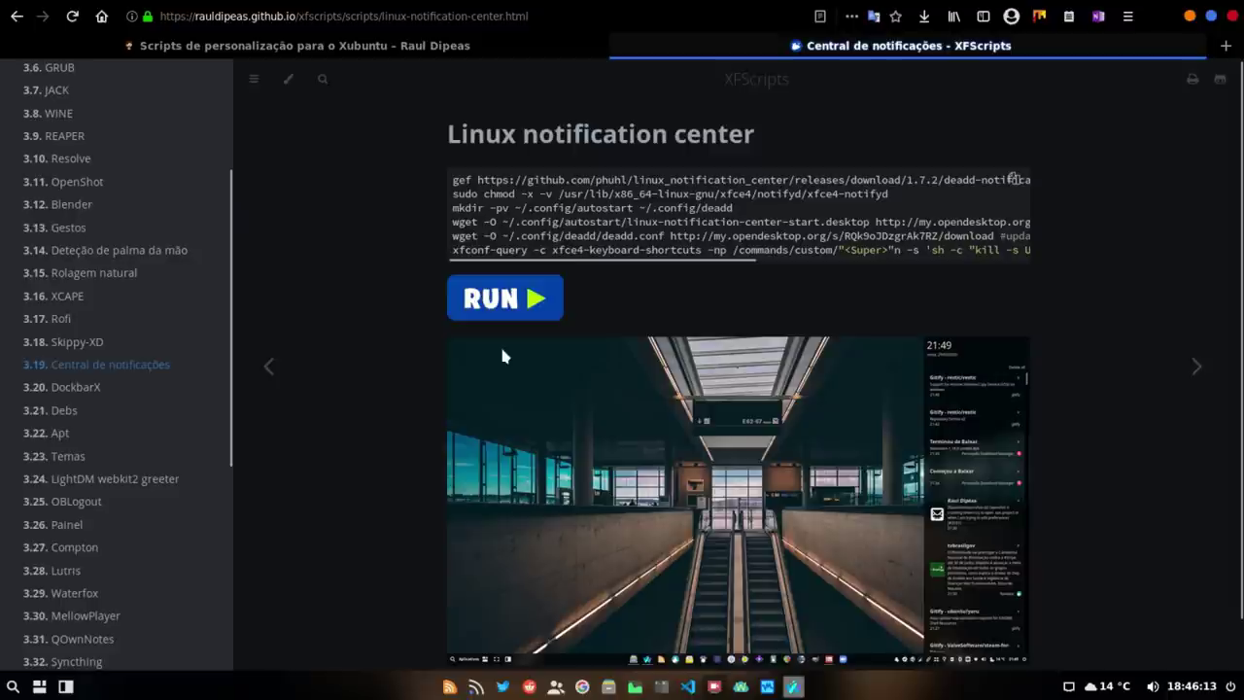
pyautogui.press('super+n')
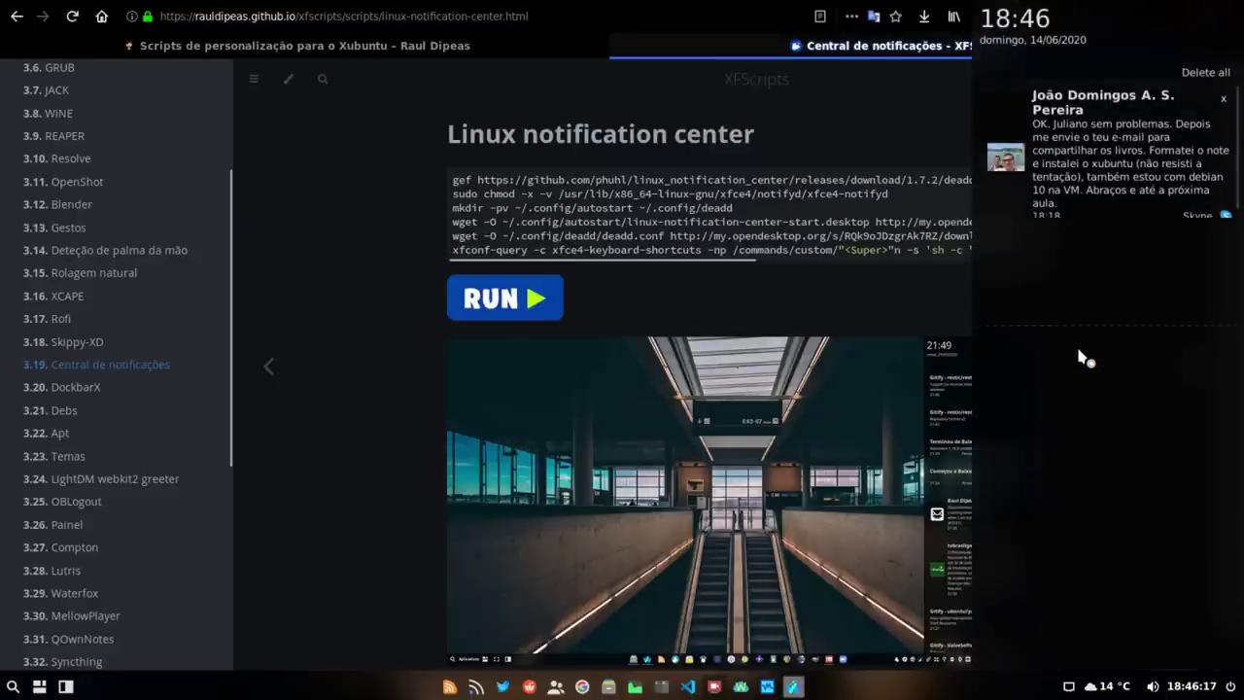
pyautogui.press('super+n')
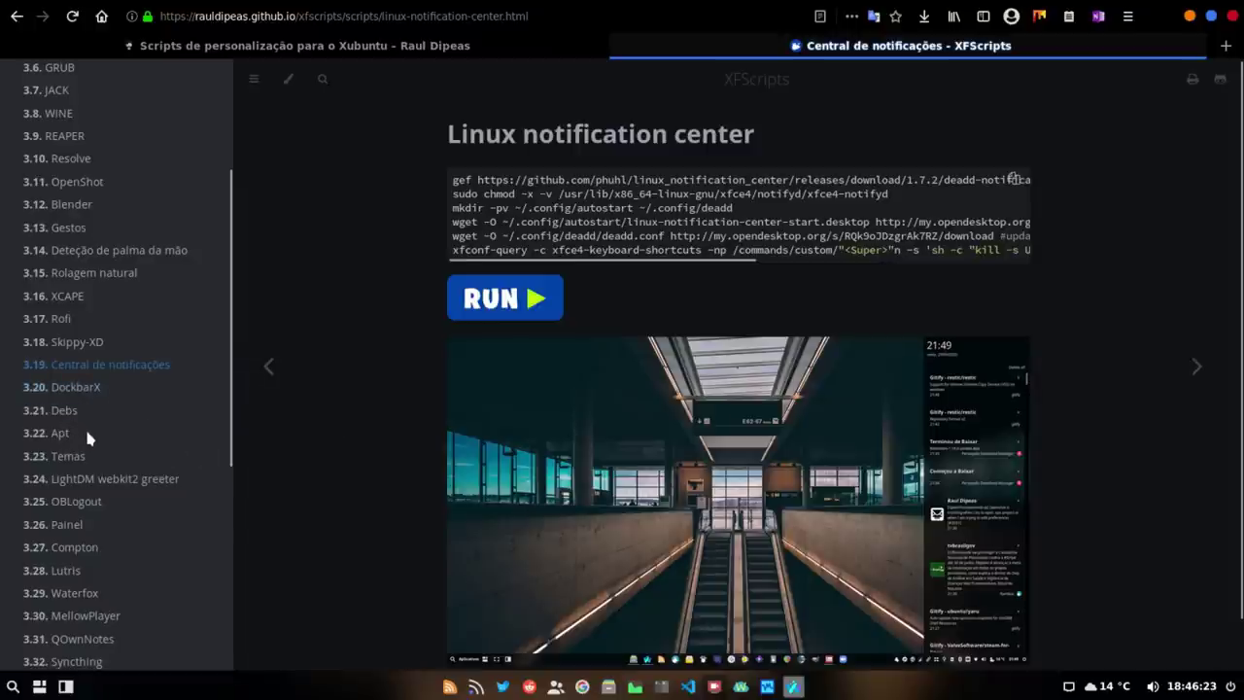
# View the DockbarX script page and the Painel script page in the post-installation section.
pyautogui.scroll(-2, 87, 433)
pyautogui.click(71, 293)
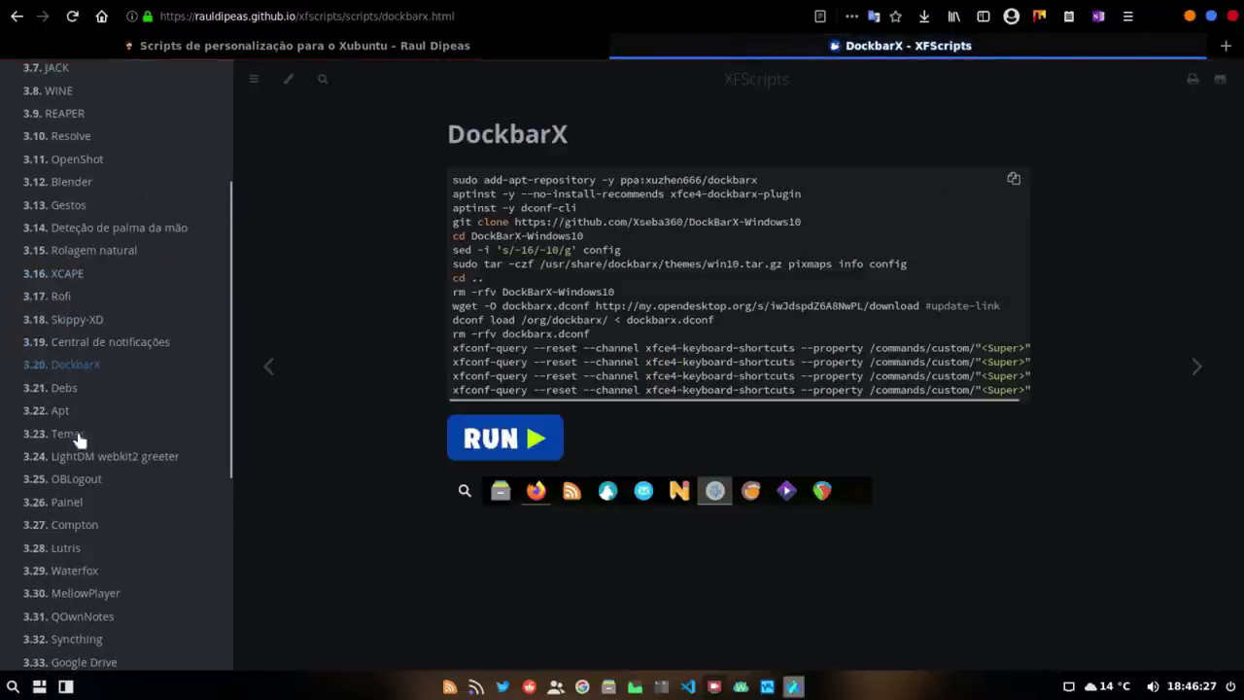
pyautogui.scroll(-3, 86, 489)
pyautogui.click(64, 364)
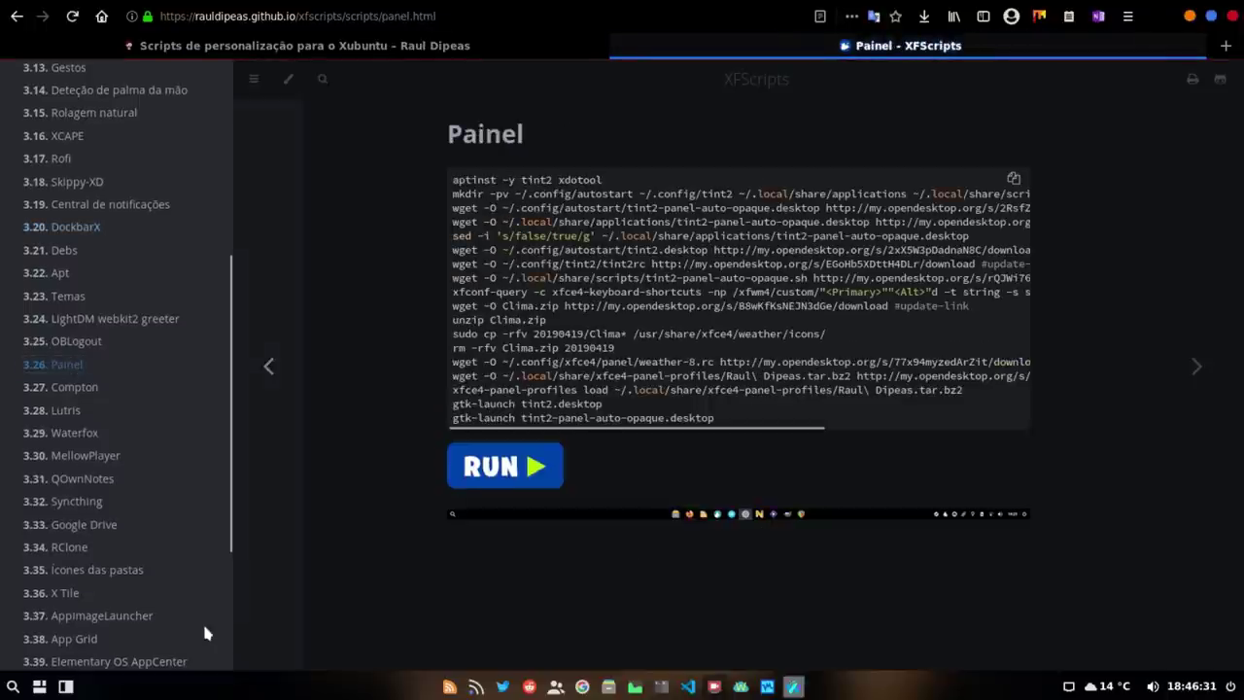
# View the Compton script page and look through the documentation's script list.
pyautogui.click(85, 389)
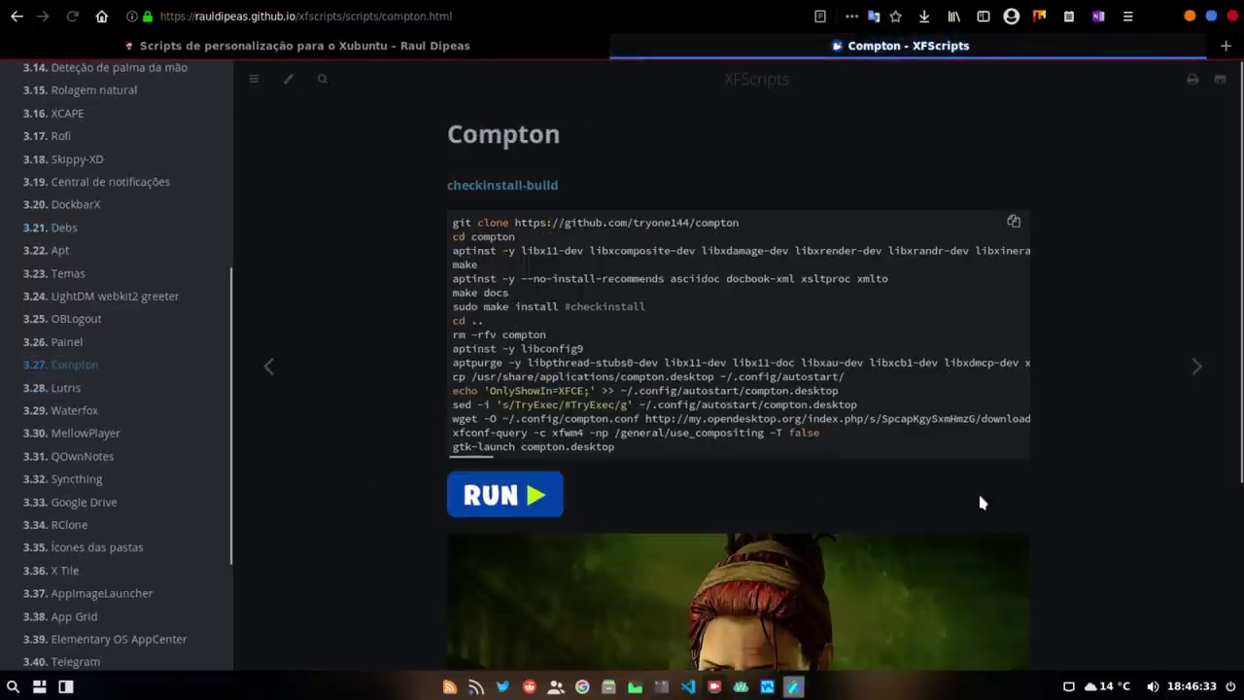
pyautogui.scroll(-1, 917, 499)
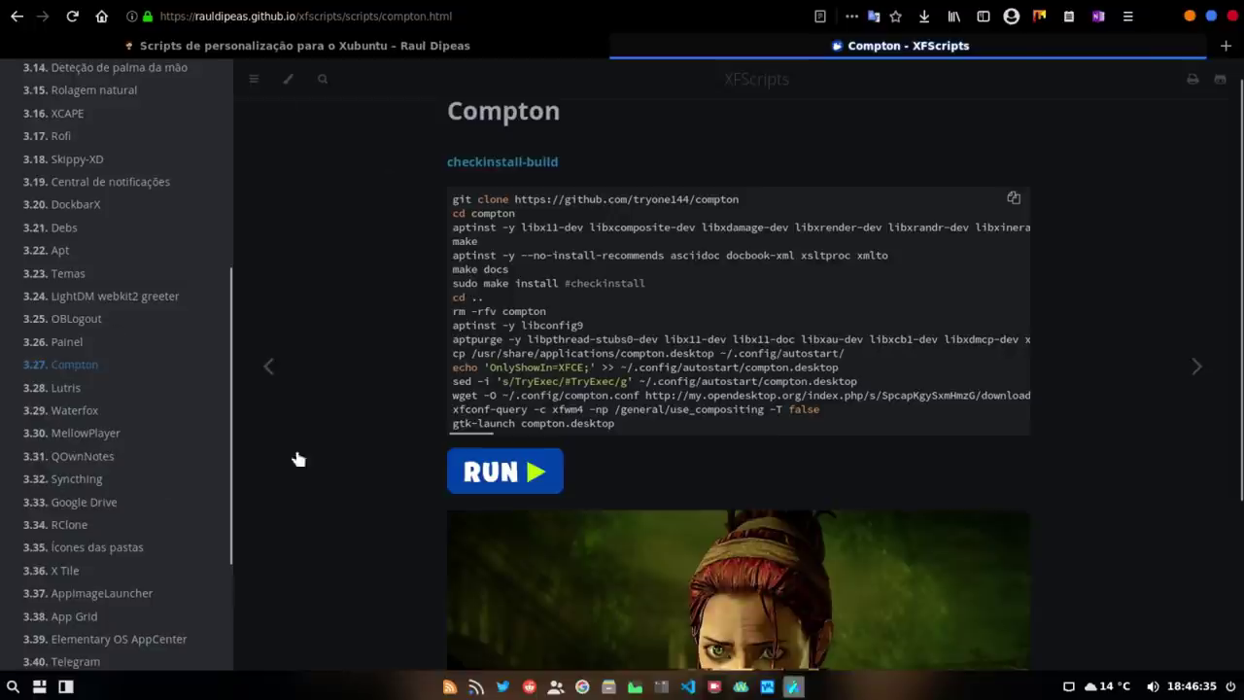
pyautogui.scroll(-4, 170, 537)
pyautogui.scroll(10, 170, 539)
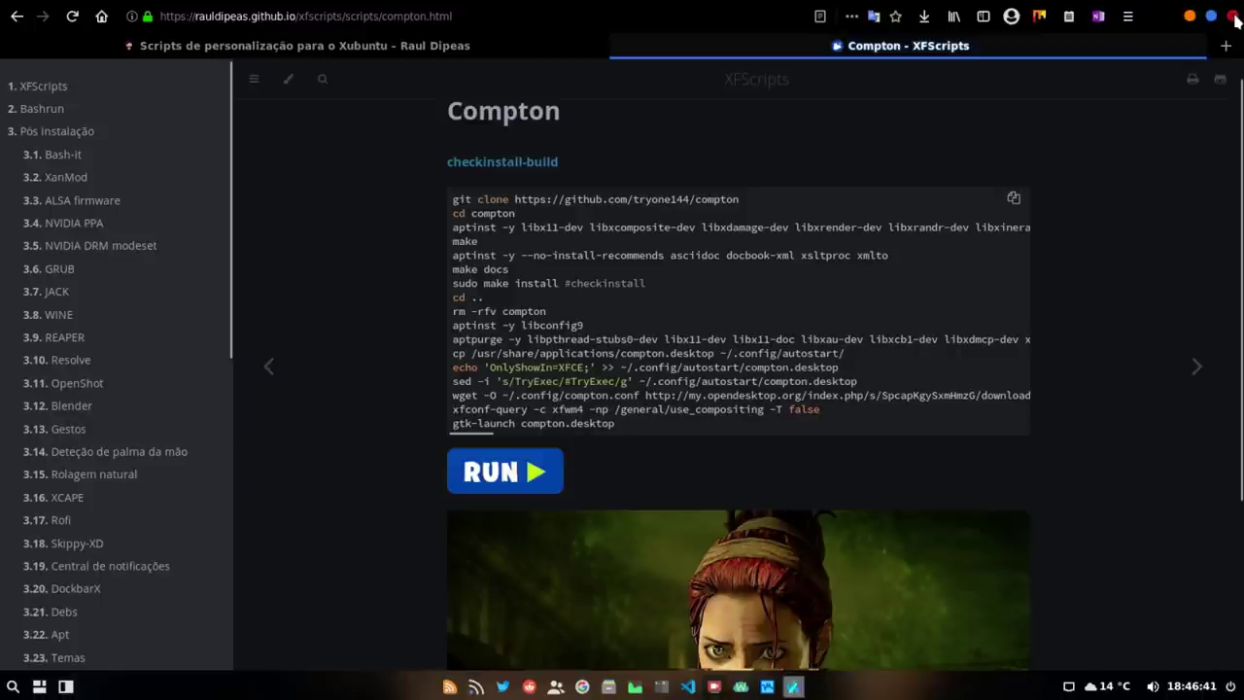
# Close the documentation tab and the browser window, and briefly show the desktop's context menu.
pyautogui.click(1194, 45)
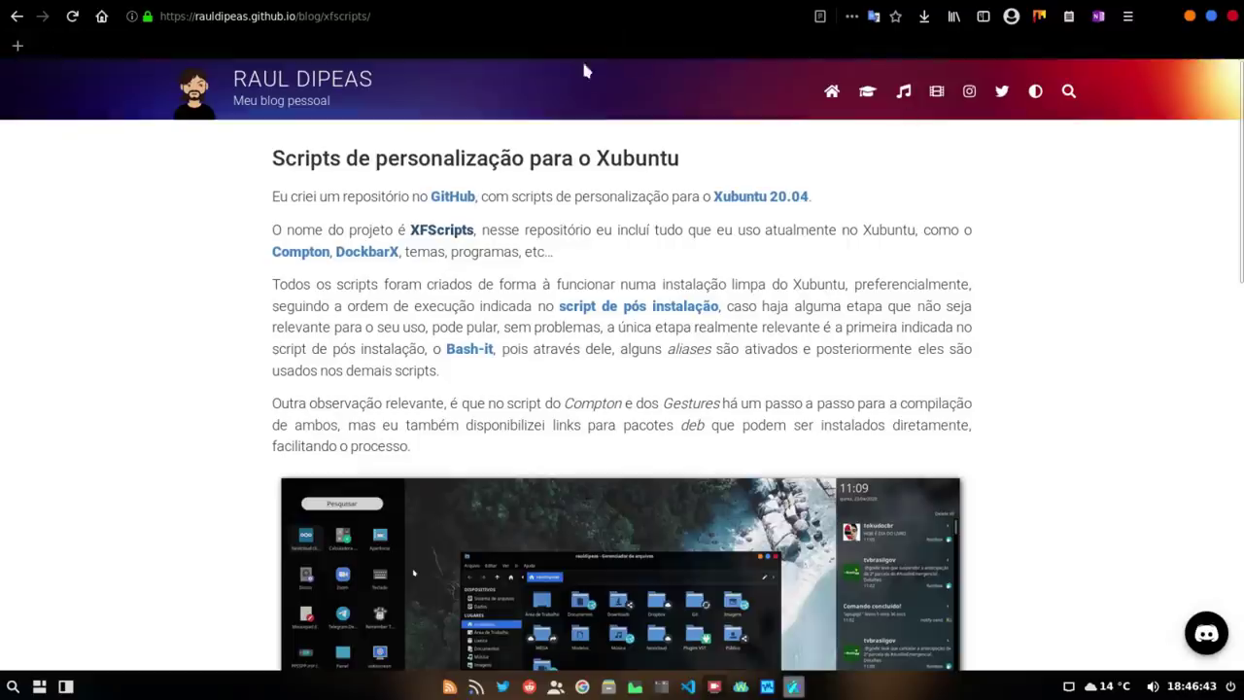
pyautogui.click(1232, 16)
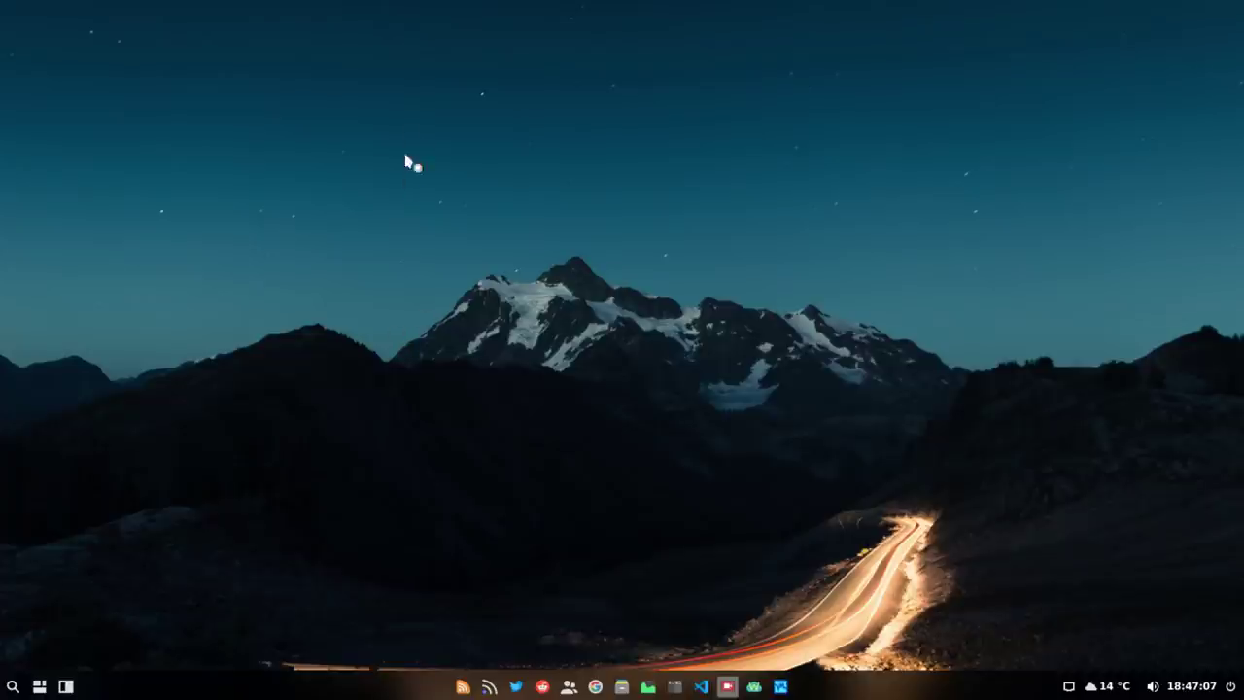
pyautogui.rightClick(407, 109)
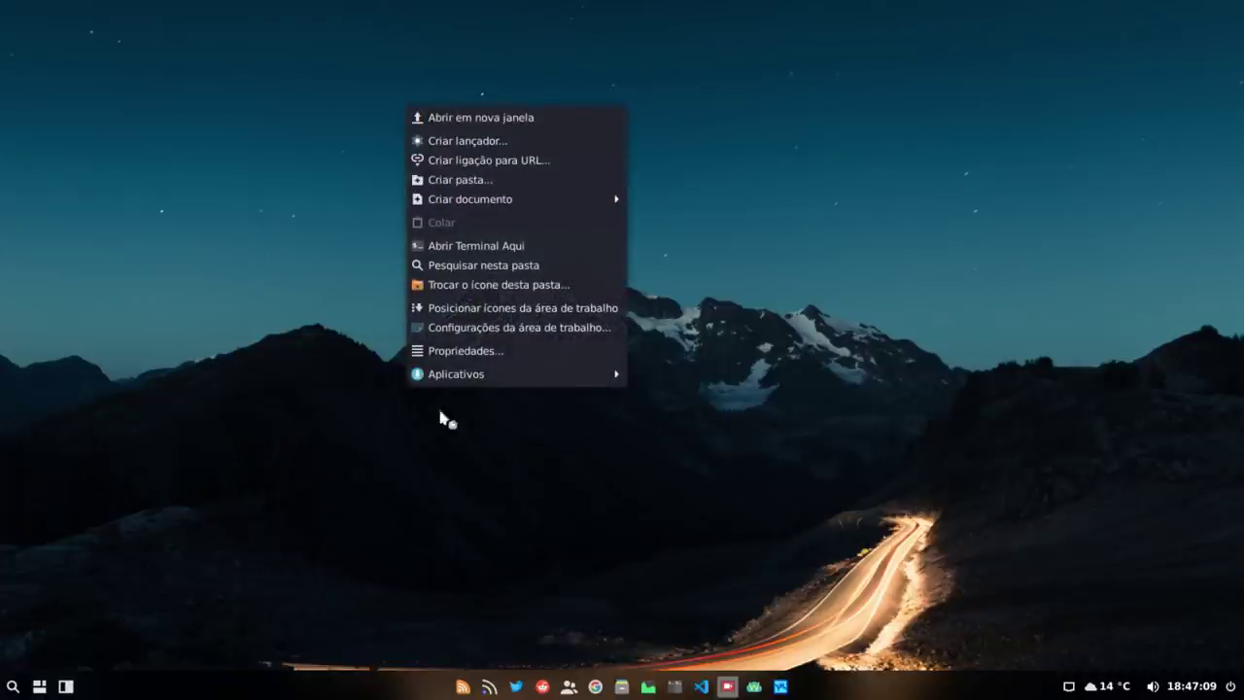
pyautogui.click(723, 498)
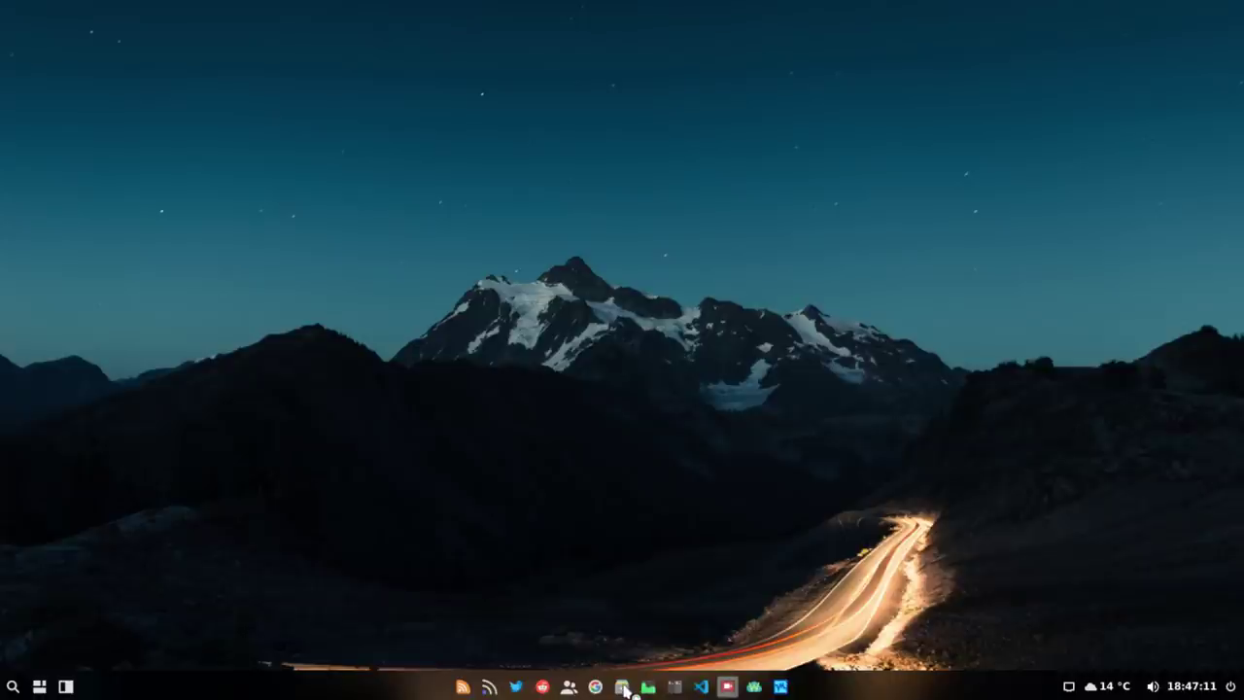
# Enable automatic background changing in the desktop settings, shorten its interval in minutes, and close the settings.
pyautogui.rightClick(458, 234)
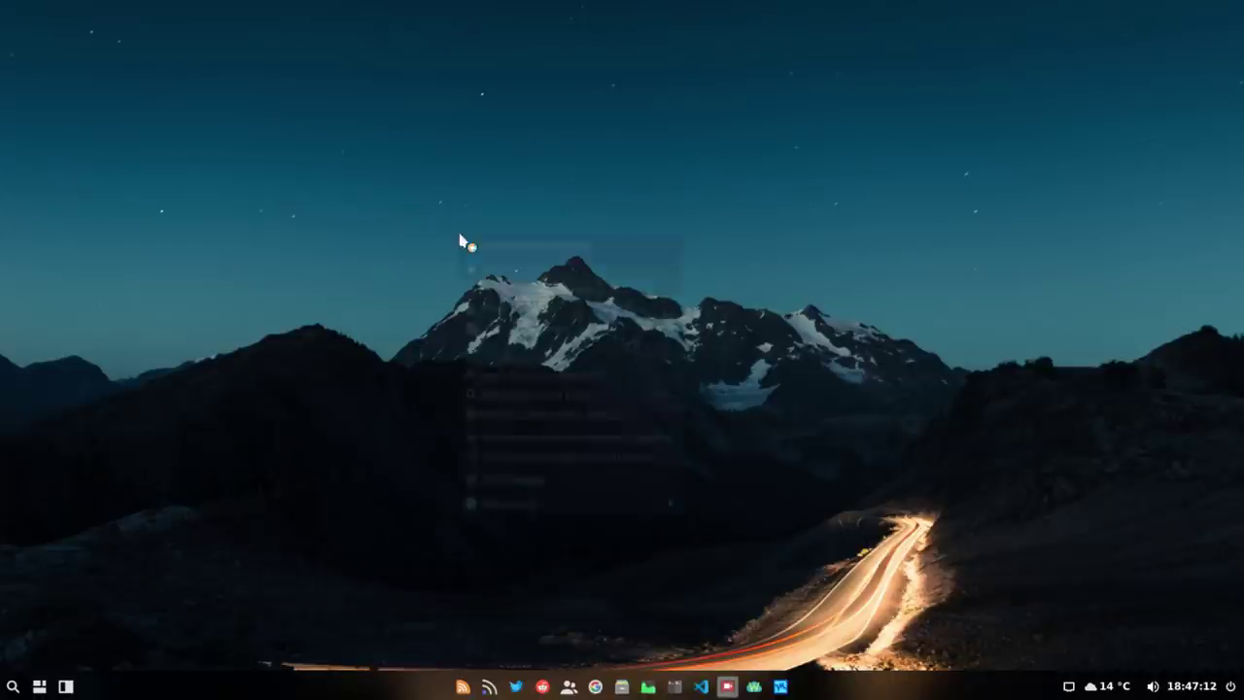
pyautogui.click(557, 465)
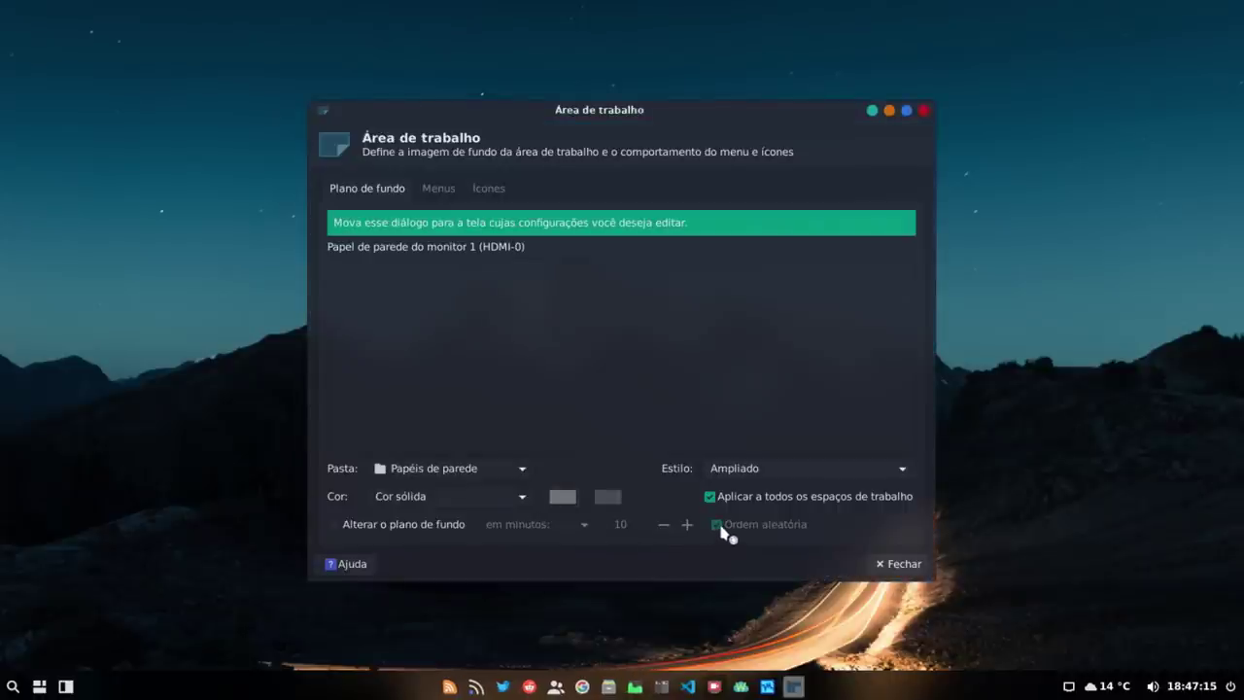
pyautogui.click(365, 525)
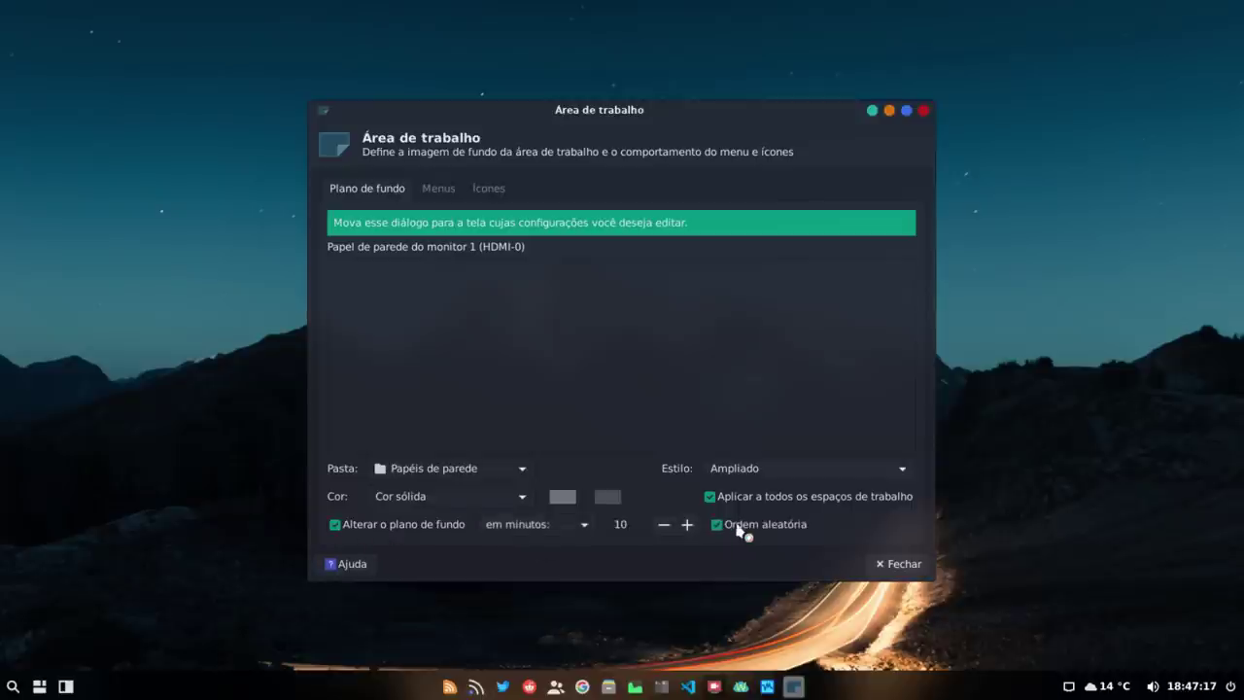
pyautogui.click(663, 525)
pyautogui.click(663, 525)
pyautogui.click(663, 525)
pyautogui.click(663, 525)
pyautogui.click(898, 564)
# Advance the desktop repeatedly to the next background, stopping at the snowy forest with the light-trail road.
pyautogui.rightClick(304, 158)
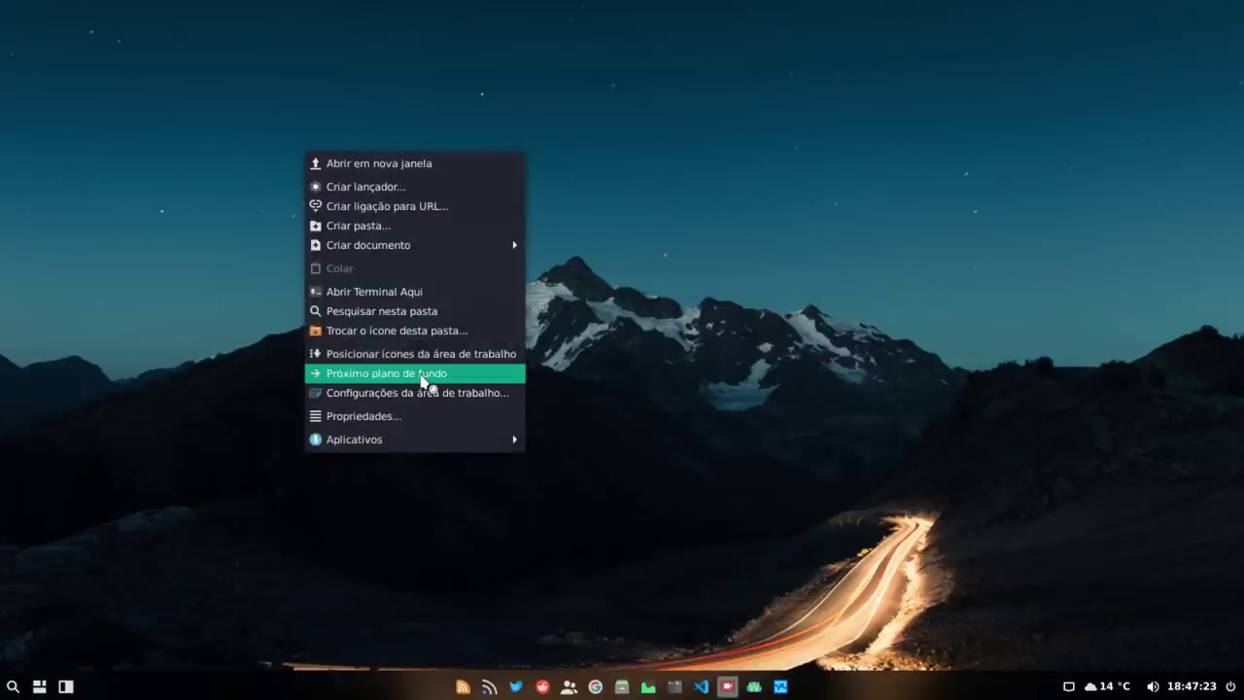
pyautogui.click(421, 375)
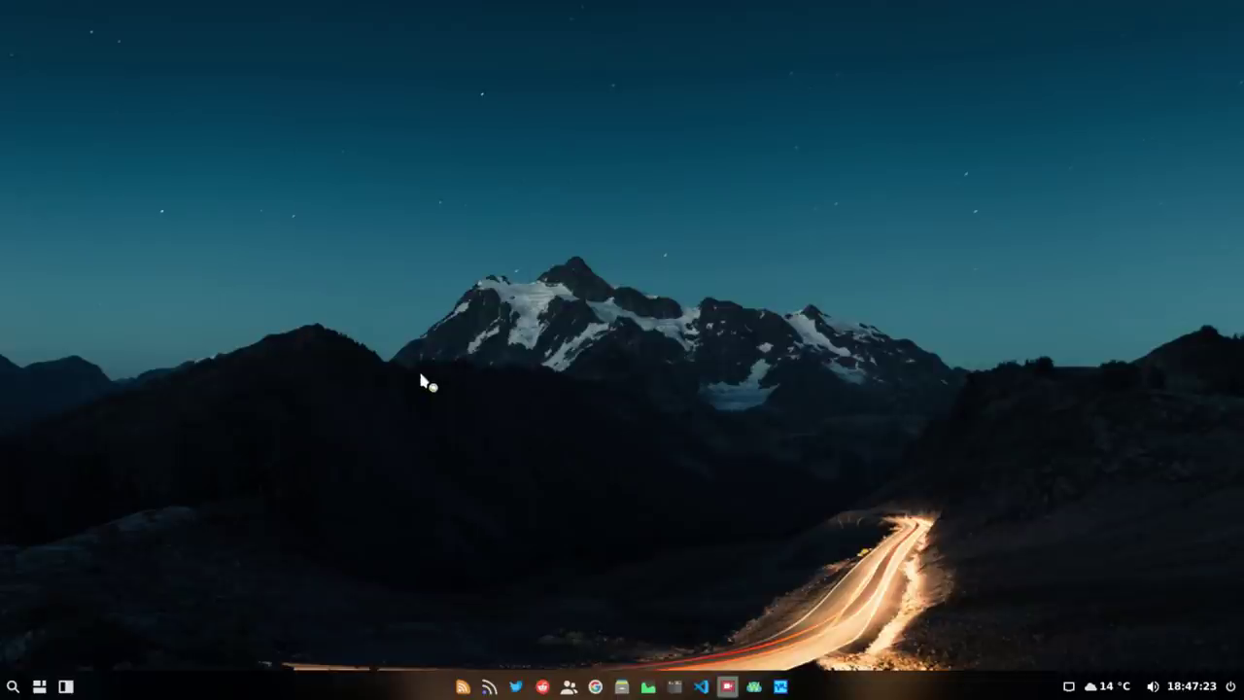
pyautogui.rightClick(382, 155)
pyautogui.click(491, 378)
pyautogui.rightClick(490, 379)
pyautogui.click(318, 153)
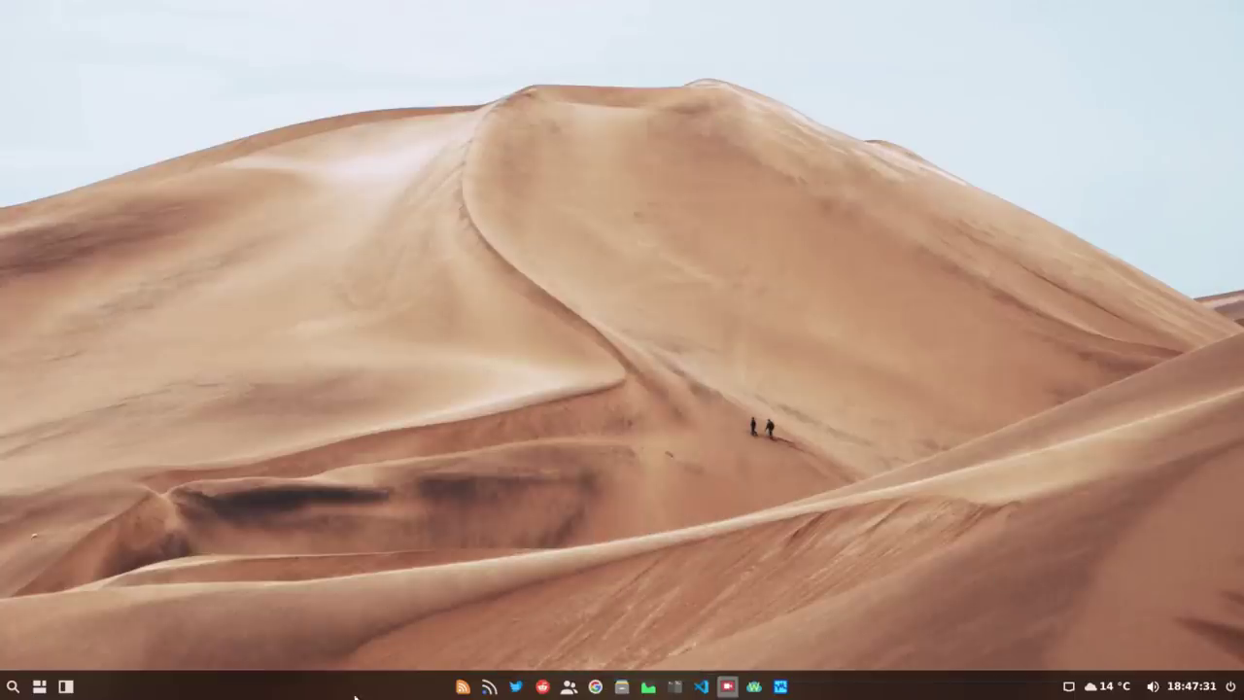
pyautogui.rightClick(378, 143)
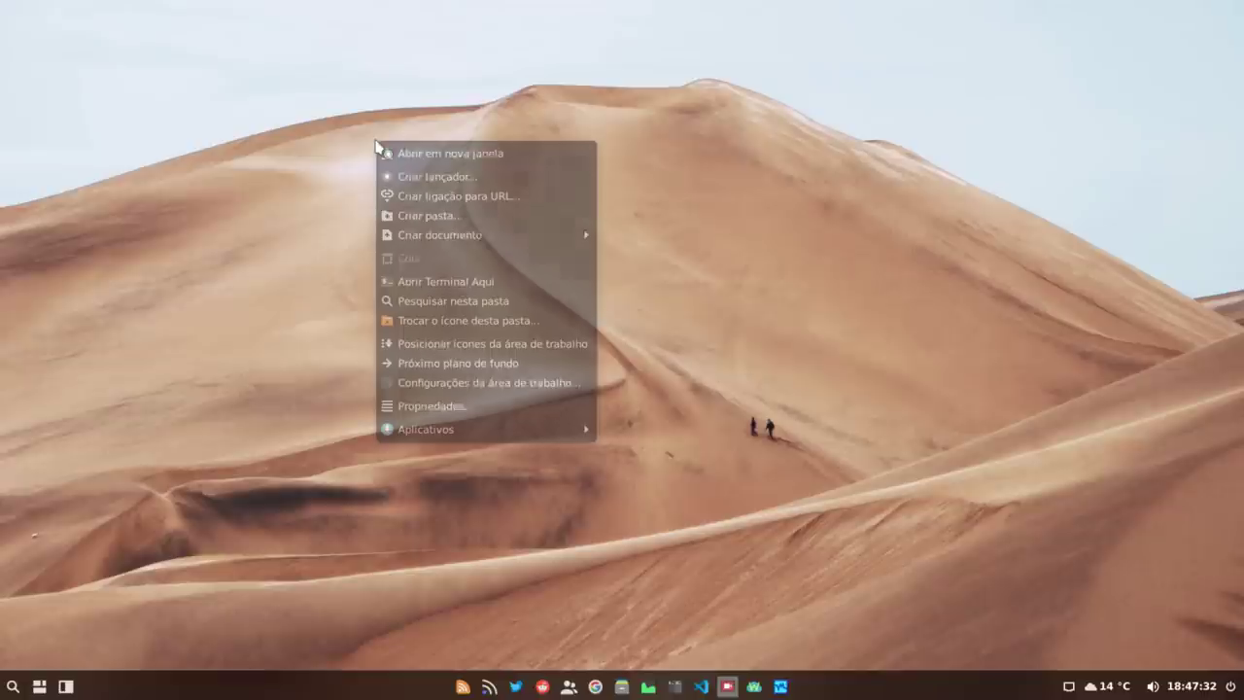
pyautogui.click(489, 370)
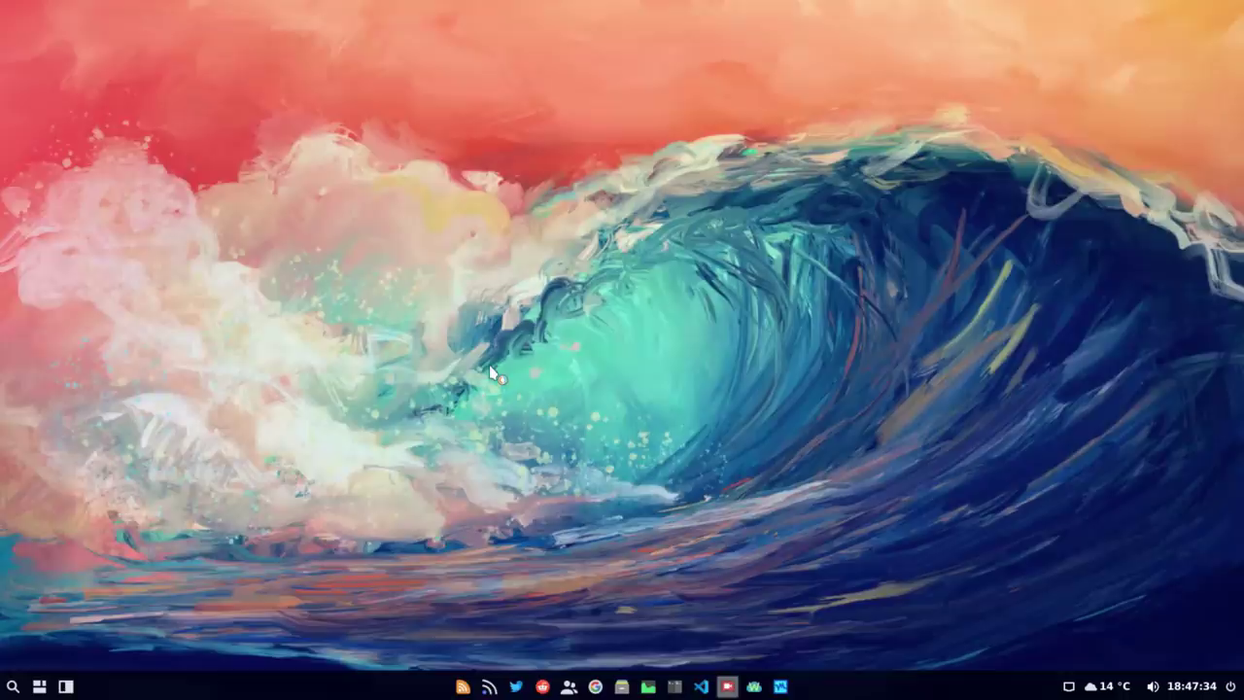
pyautogui.rightClick(348, 105)
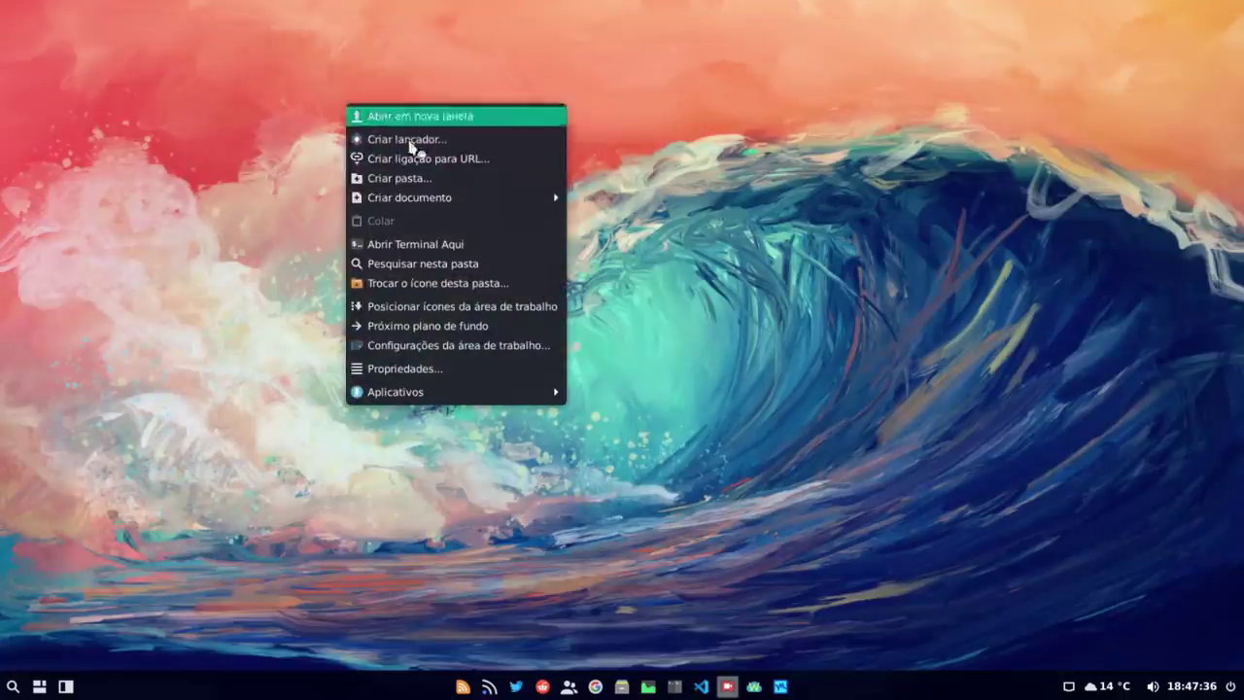
pyautogui.click(509, 331)
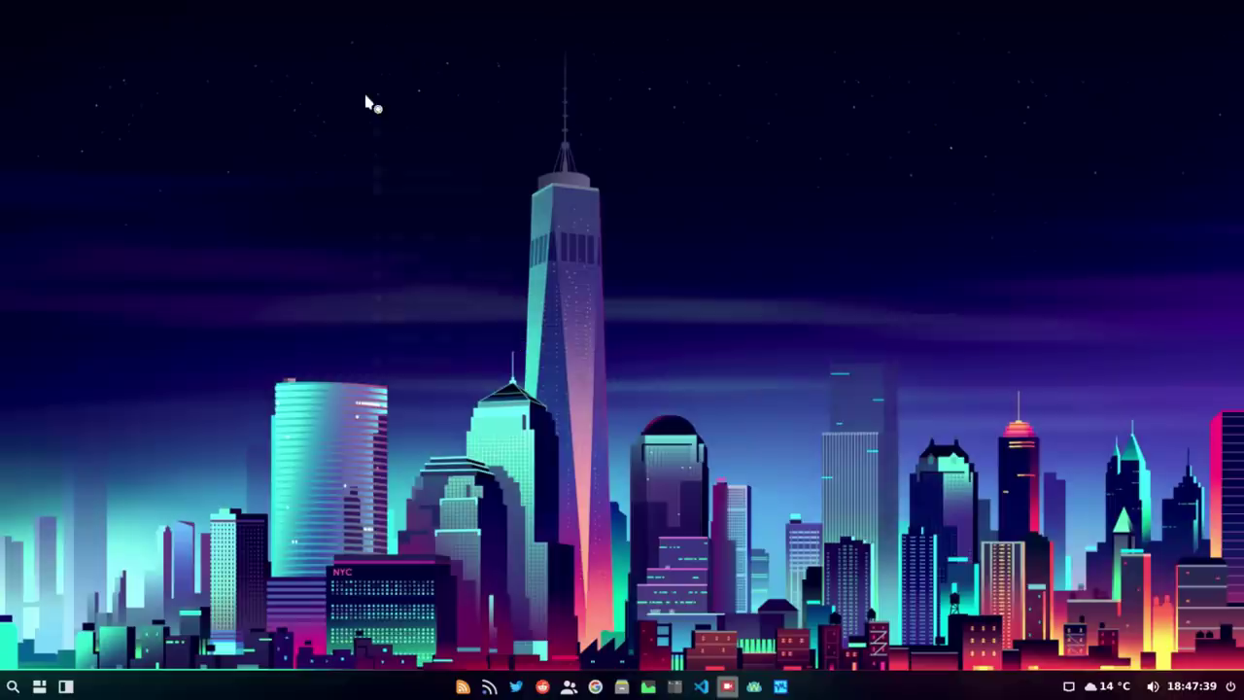
pyautogui.rightClick(370, 105)
pyautogui.click(508, 324)
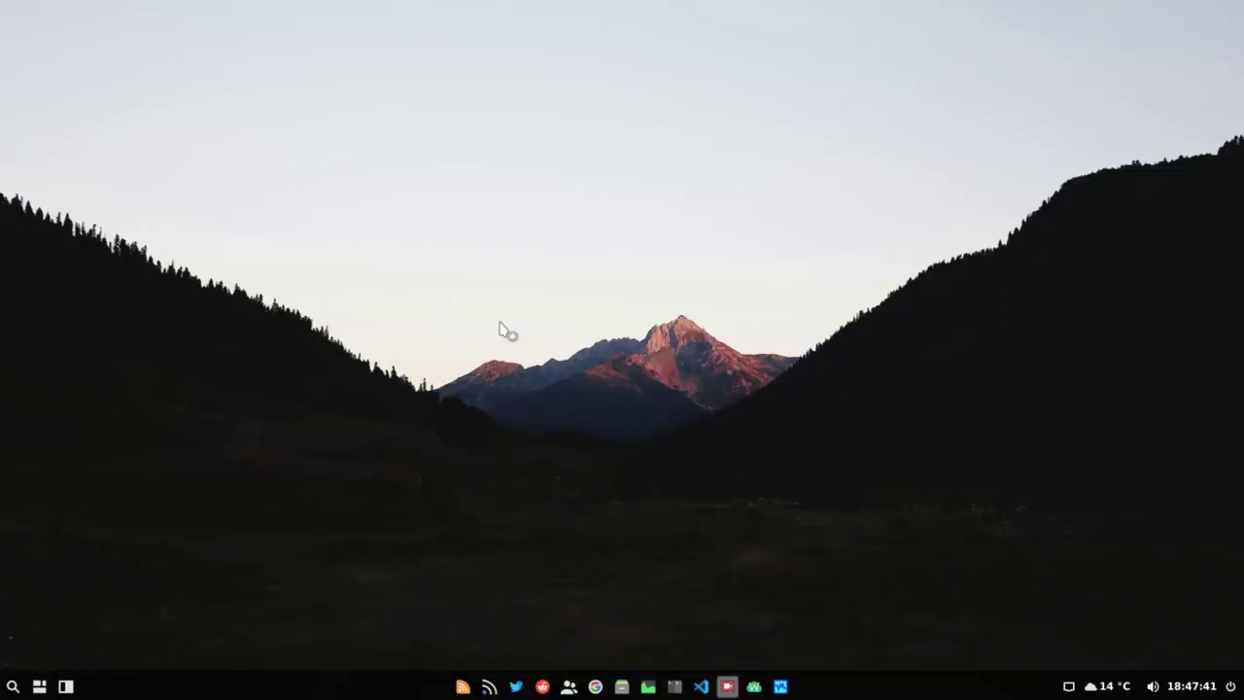
pyautogui.rightClick(428, 153)
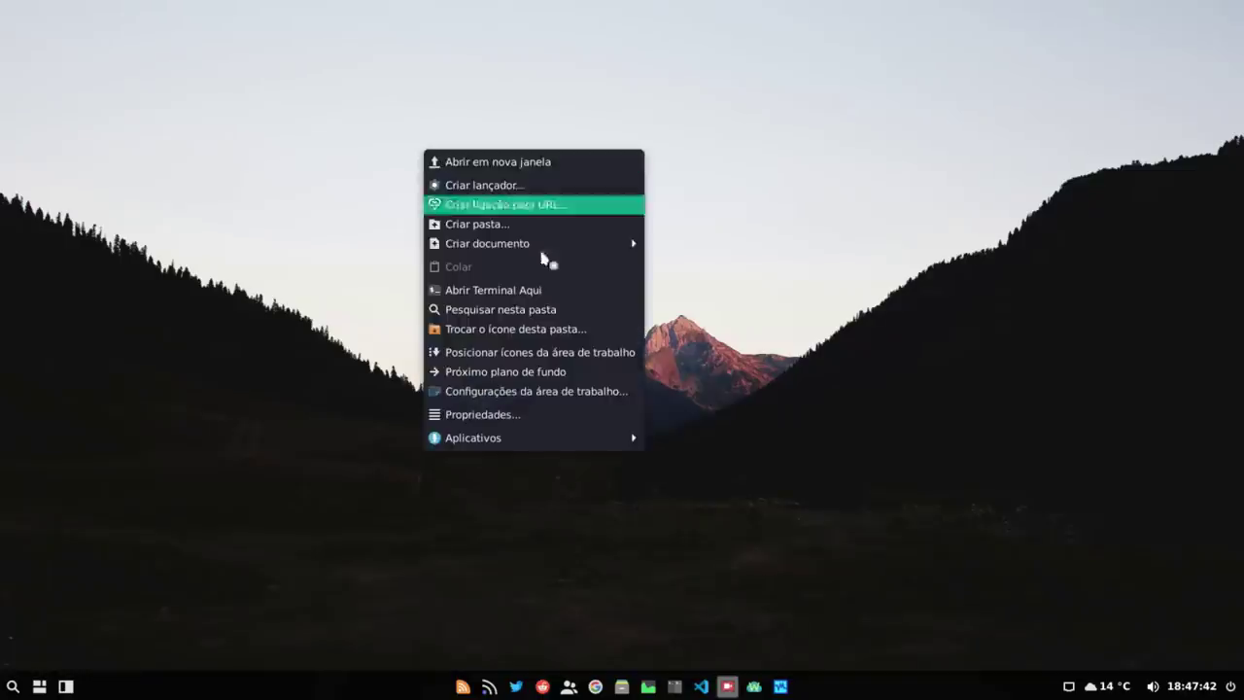
pyautogui.click(540, 374)
pyautogui.rightClick(358, 108)
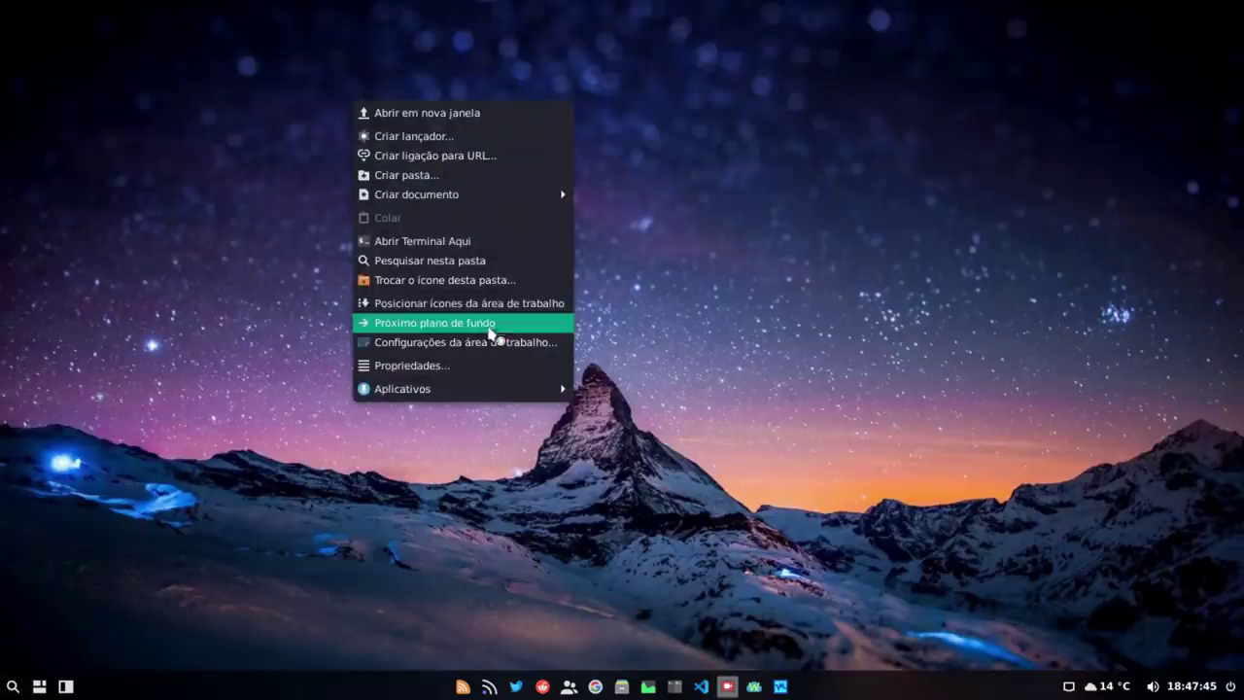
pyautogui.click(492, 327)
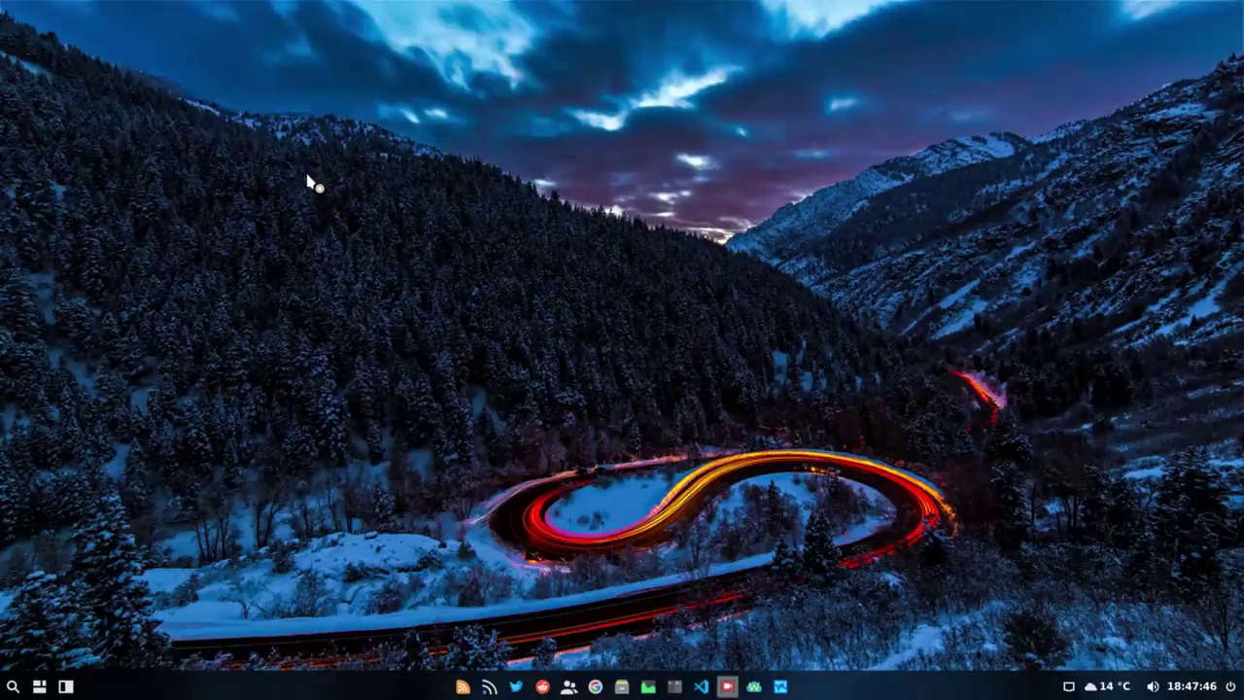
pyautogui.rightClick(309, 181)
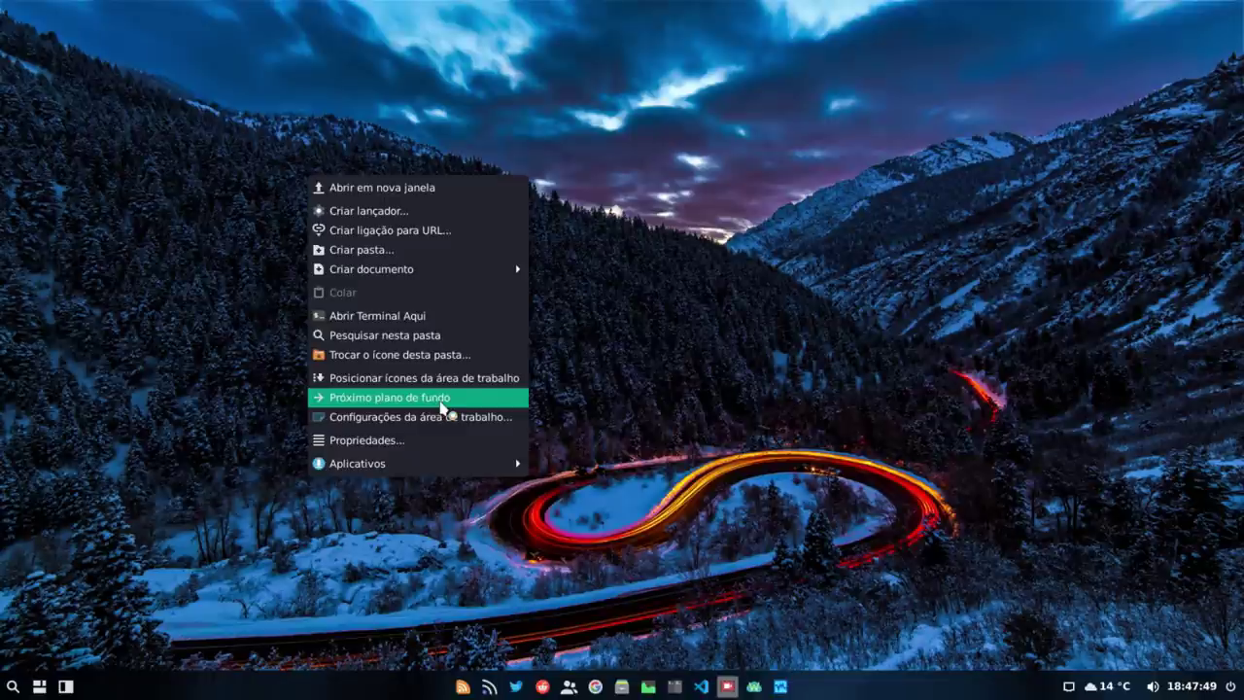
pyautogui.click(126, 532)
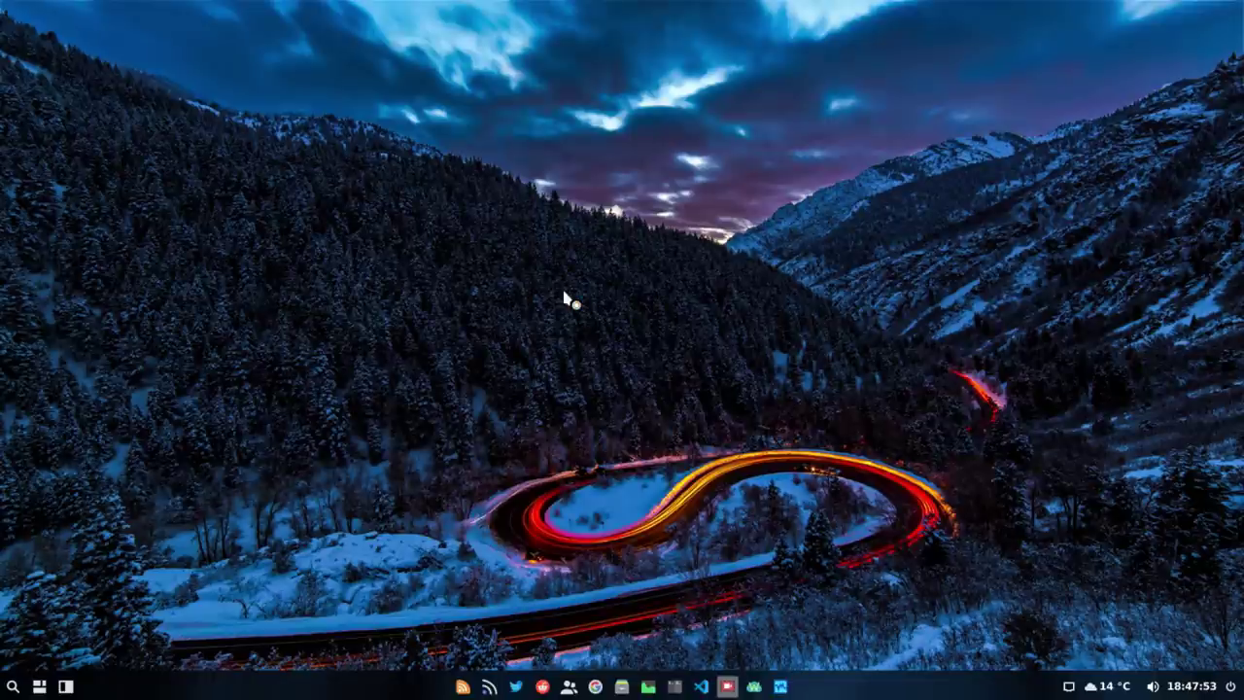
# Show and hide the notification center, and search the application launcher for "b" before closing it.
pyautogui.press('super+shift+n')
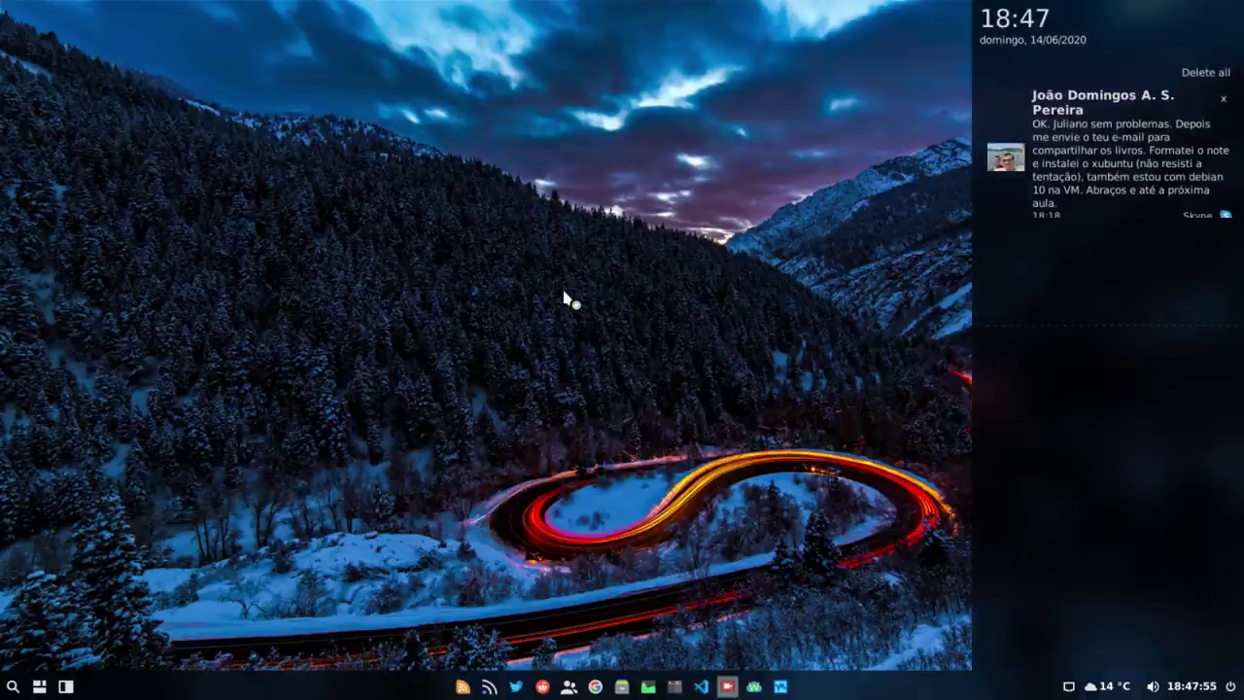
pyautogui.press('super+shift+n')
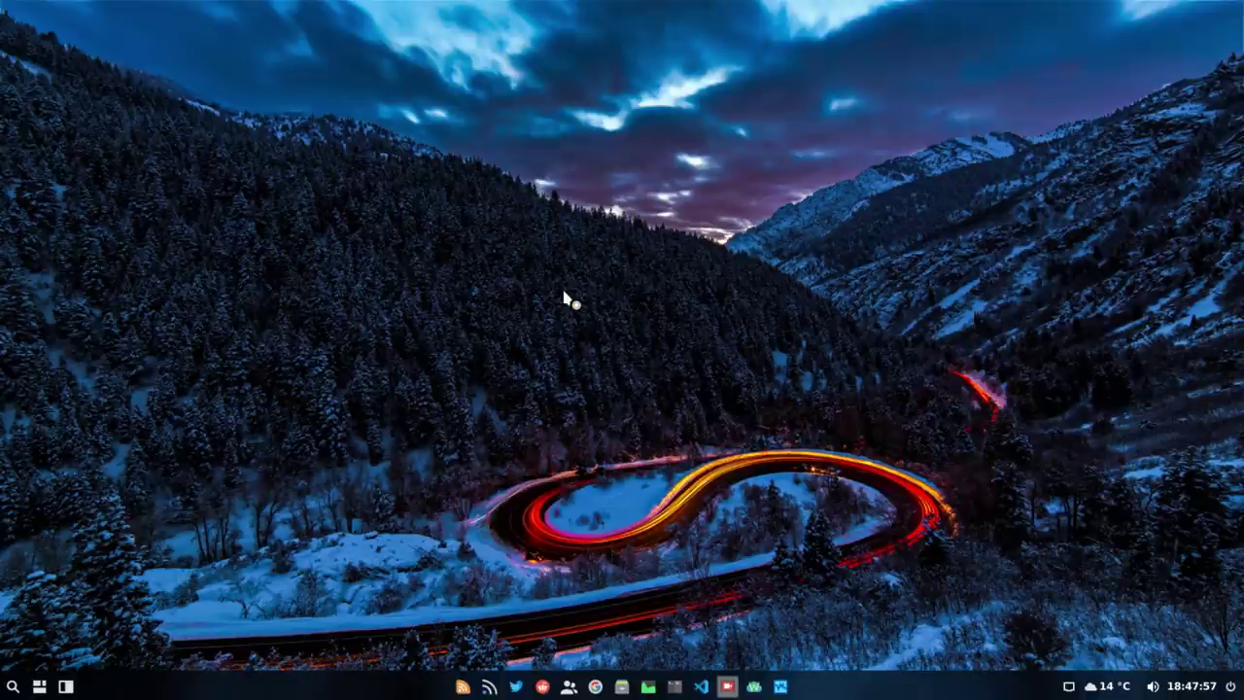
pyautogui.press('super')
pyautogui.write('i')
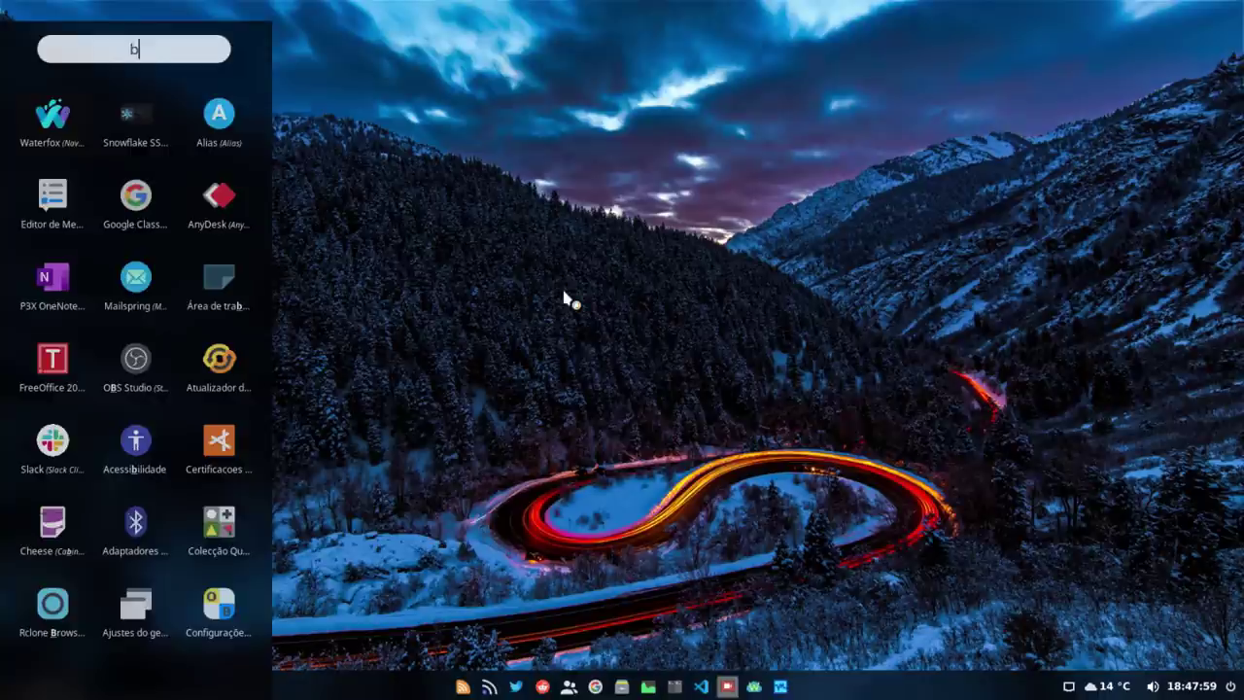
pyautogui.press('Escape')
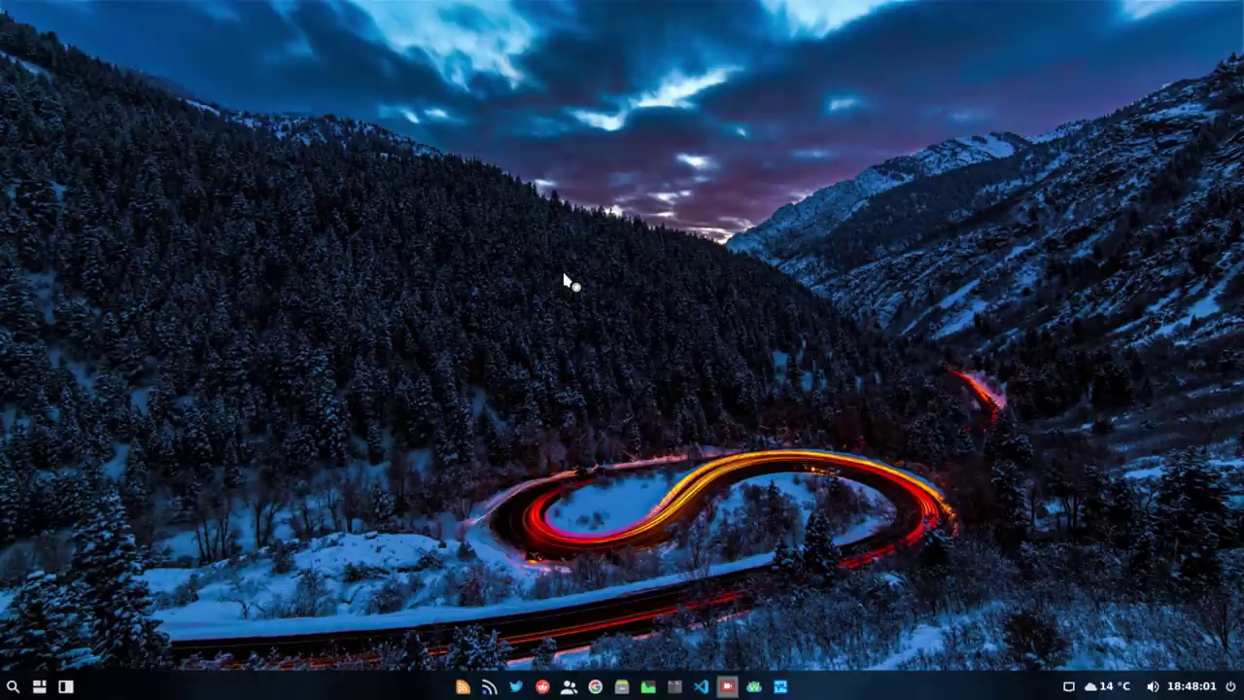
# Keep switching to the next background until the starry mountain landscape with the lit road is set.
pyautogui.rightClick(403, 132)
pyautogui.click(513, 355)
pyautogui.rightClick(320, 138)
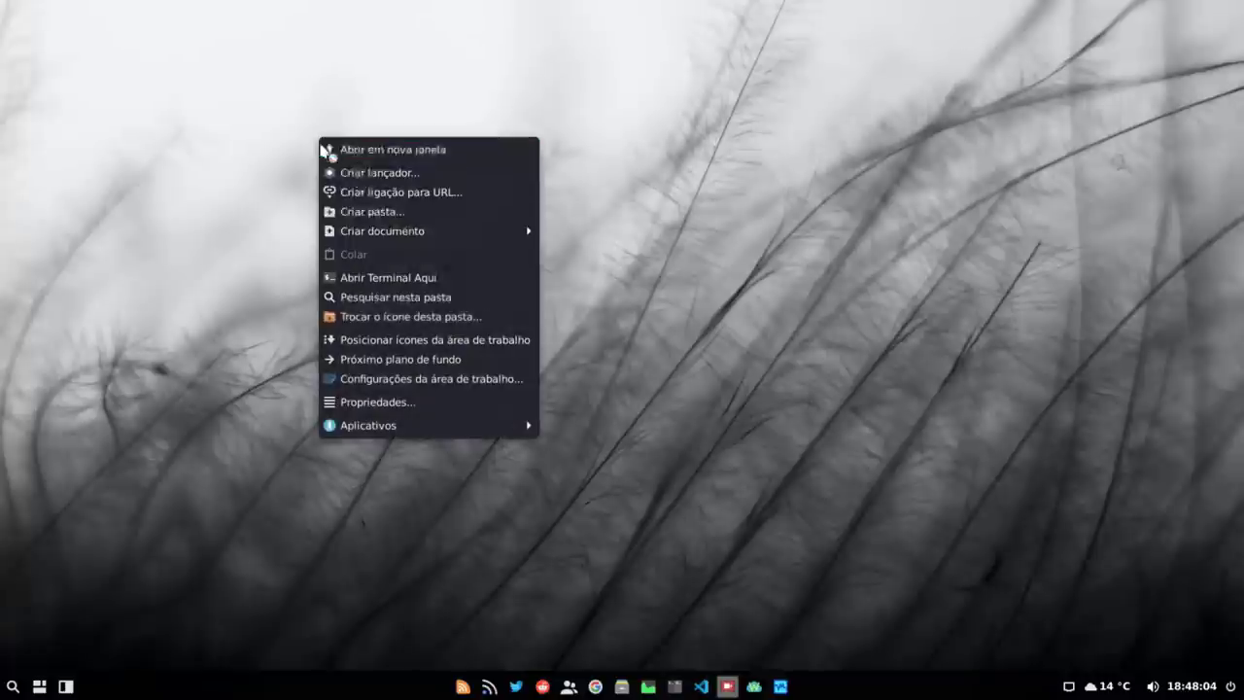
pyautogui.click(442, 360)
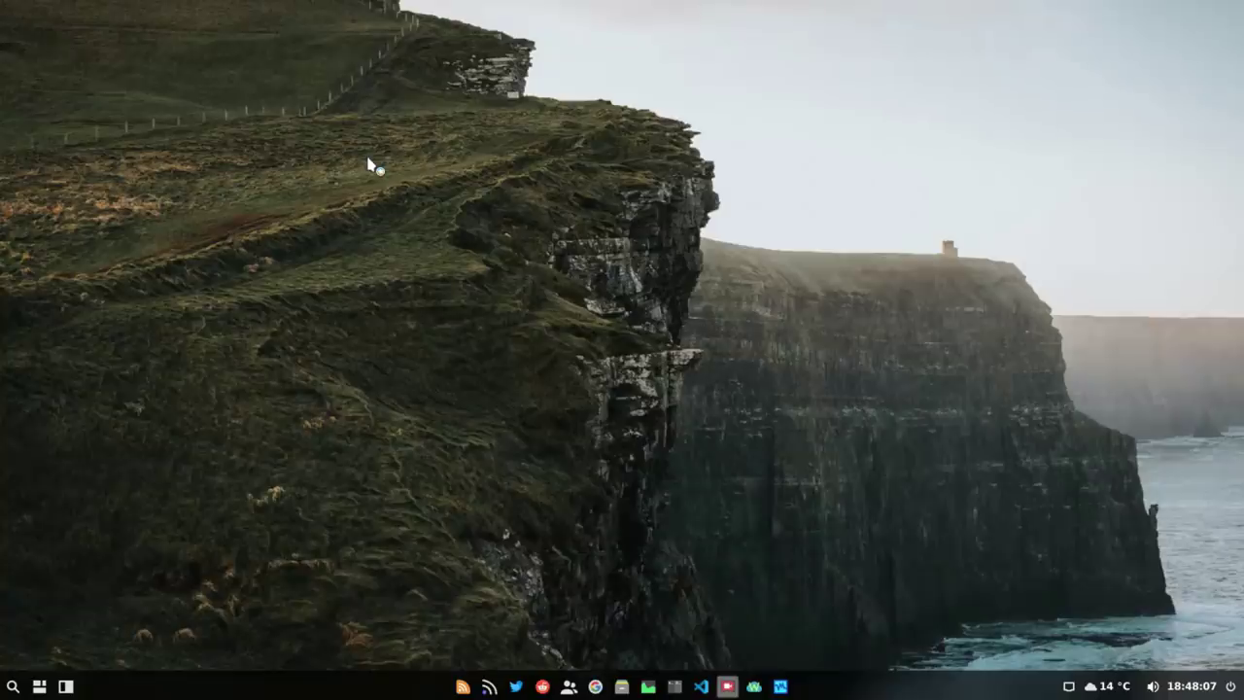
pyautogui.rightClick(368, 161)
pyautogui.click(484, 382)
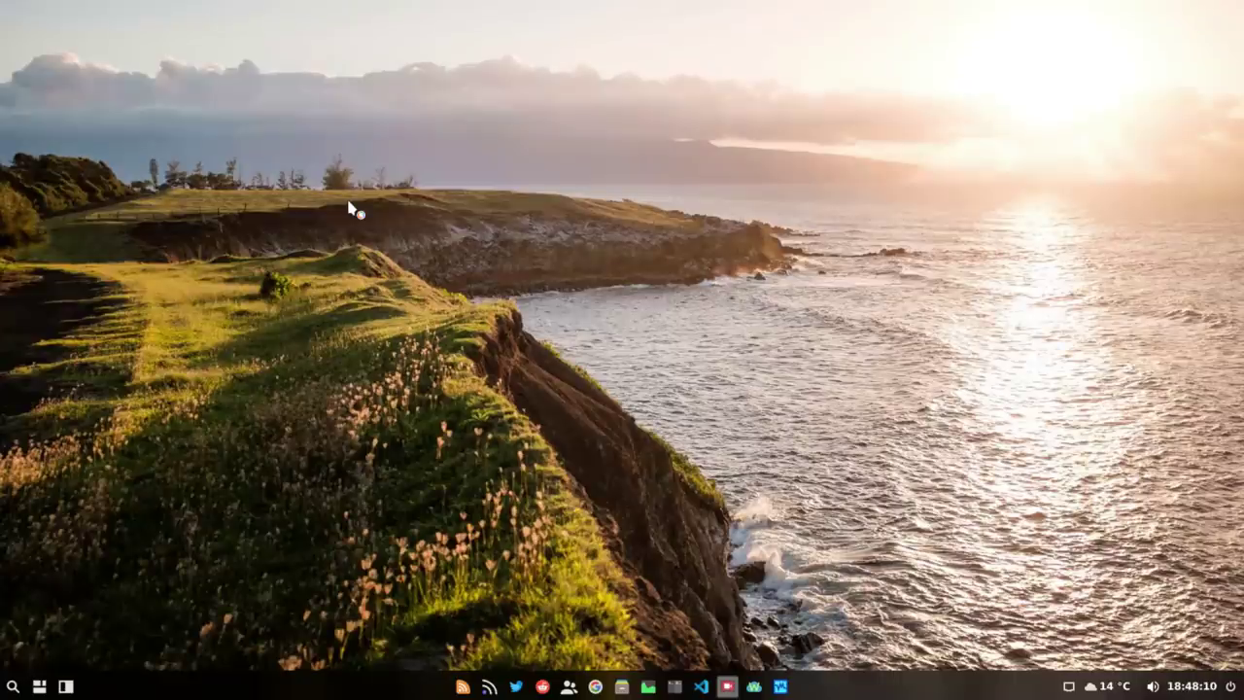
pyautogui.rightClick(352, 208)
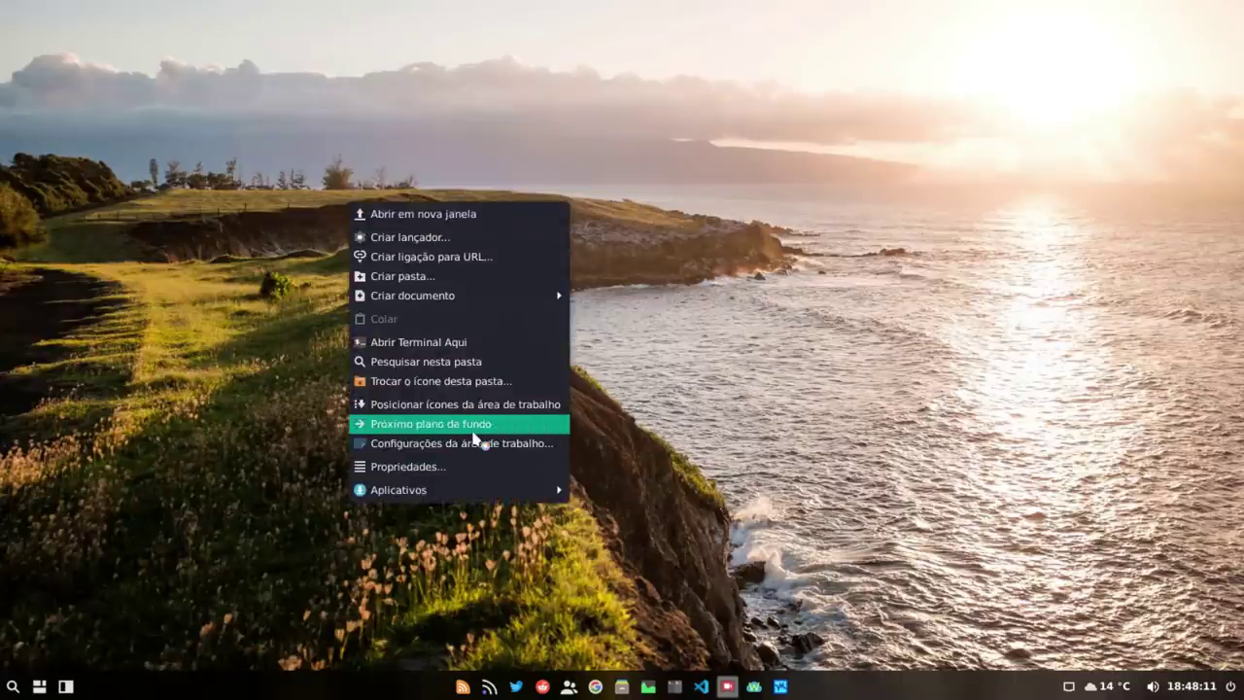
pyautogui.click(474, 429)
pyautogui.rightClick(398, 245)
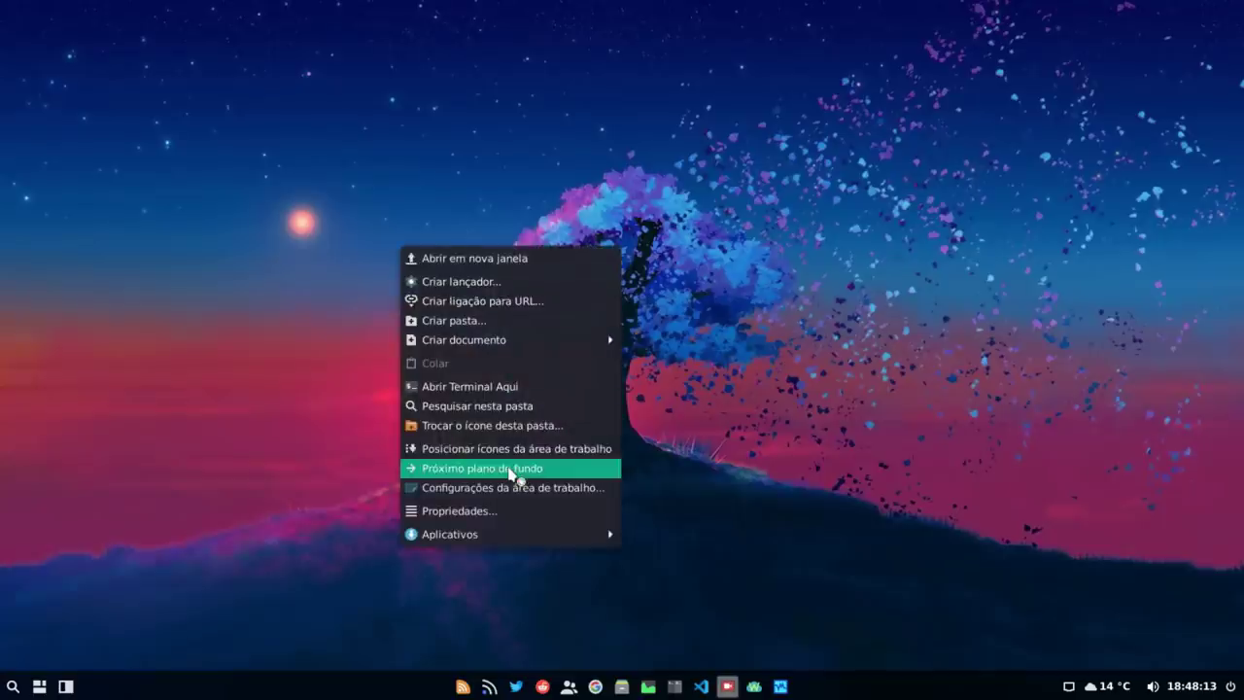
pyautogui.click(516, 466)
pyautogui.rightClick(269, 138)
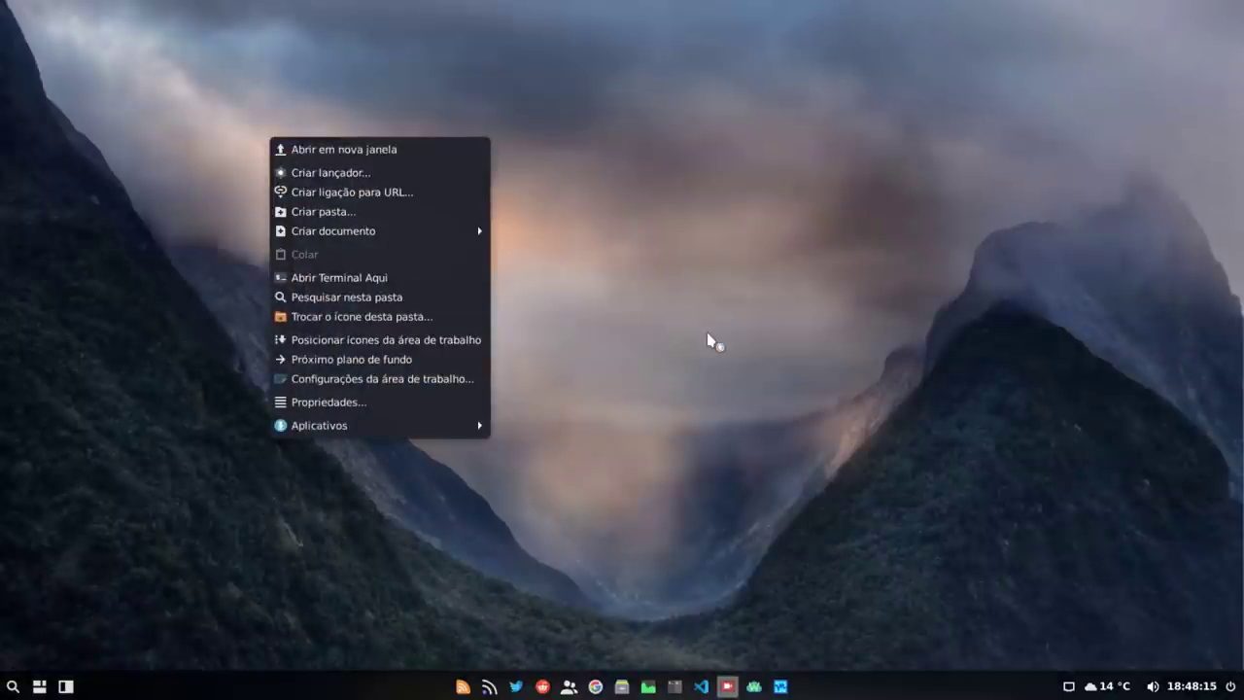
pyautogui.click(396, 365)
pyautogui.rightClick(308, 127)
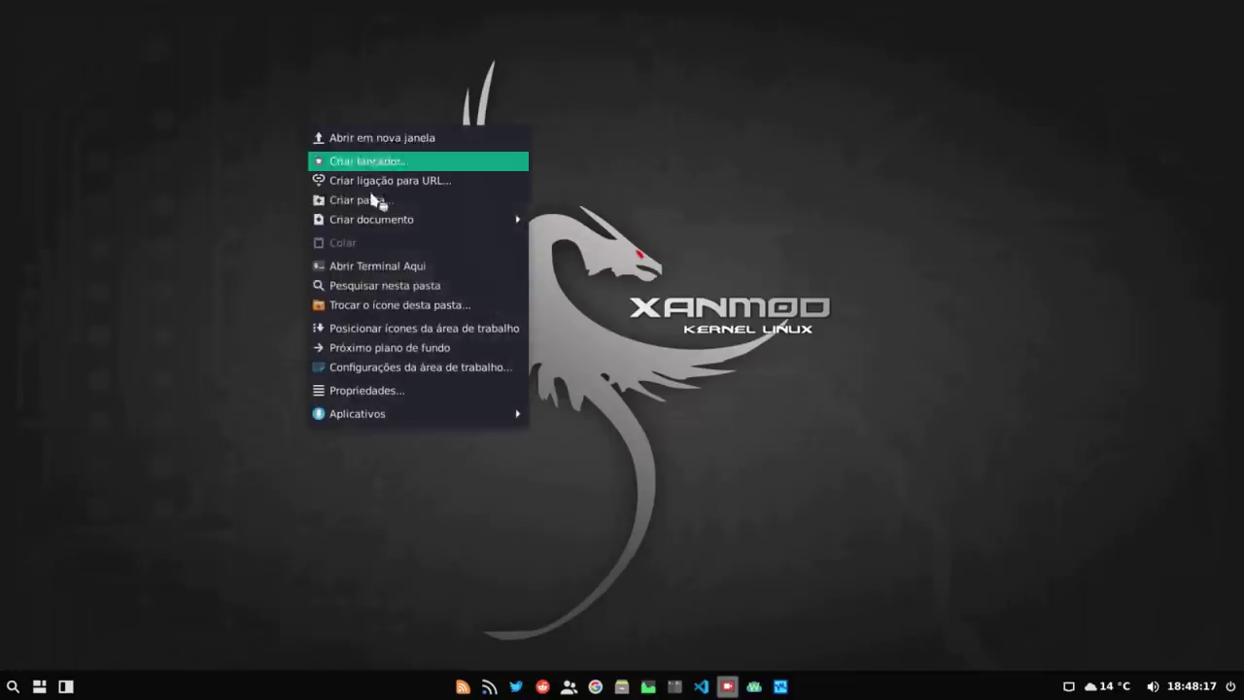
pyautogui.click(436, 350)
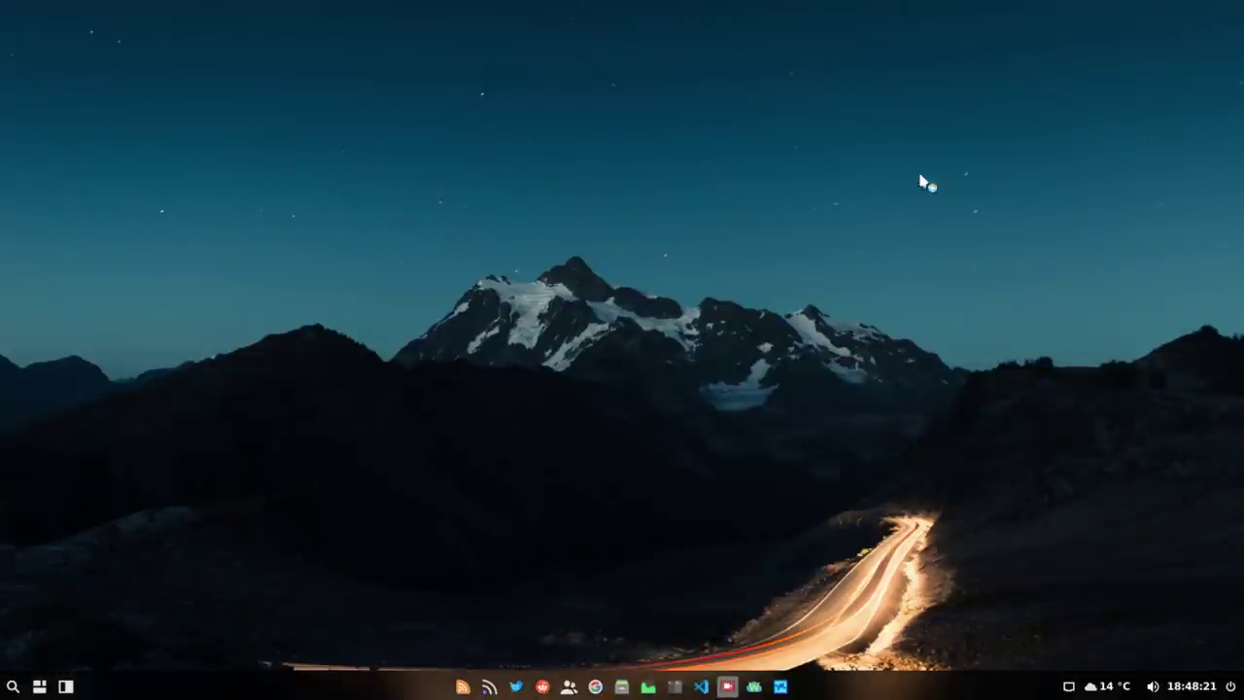
# Advance the desktop to the next background, and launch Waterfox from the application launcher.
pyautogui.rightClick(216, 168)
pyautogui.click(311, 390)
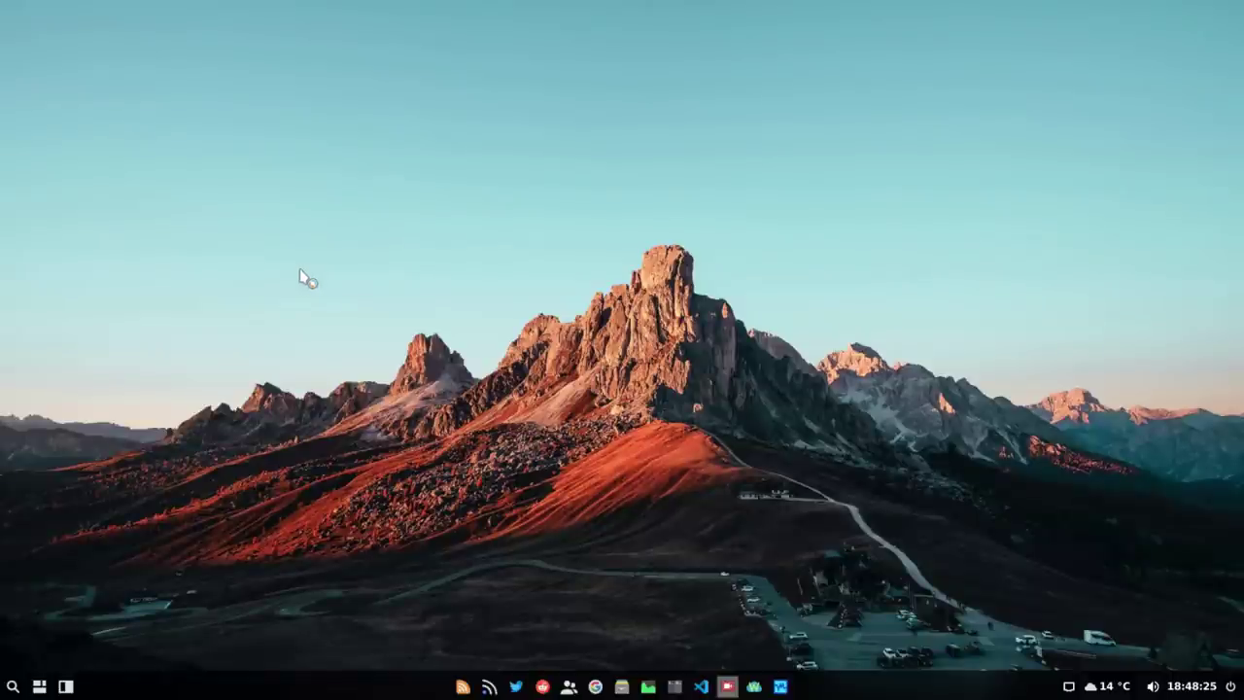
pyautogui.click(12, 688)
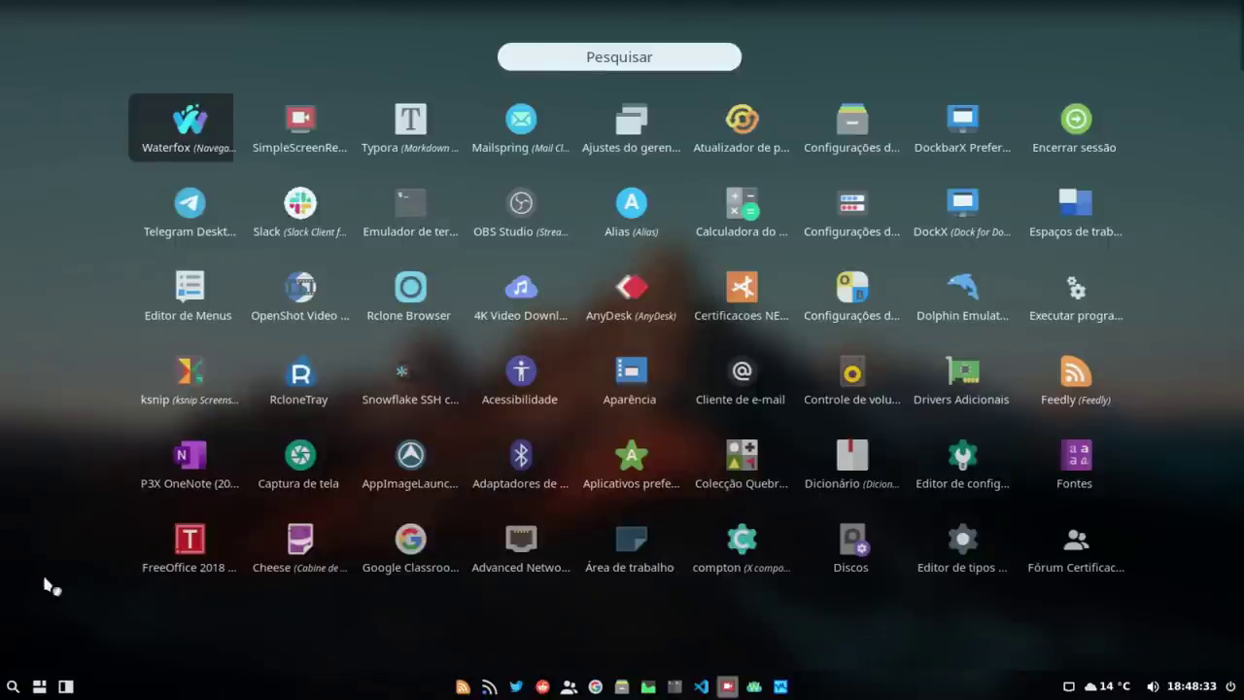
pyautogui.click(188, 137)
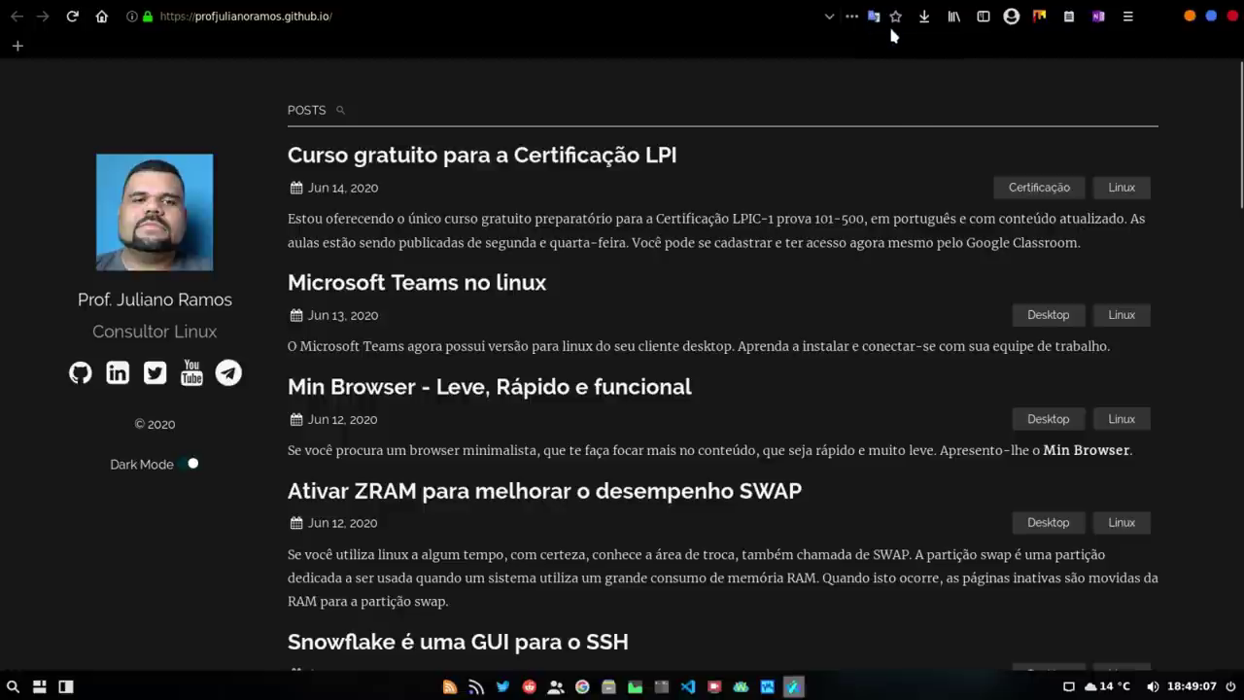
pyautogui.click(1036, 21)
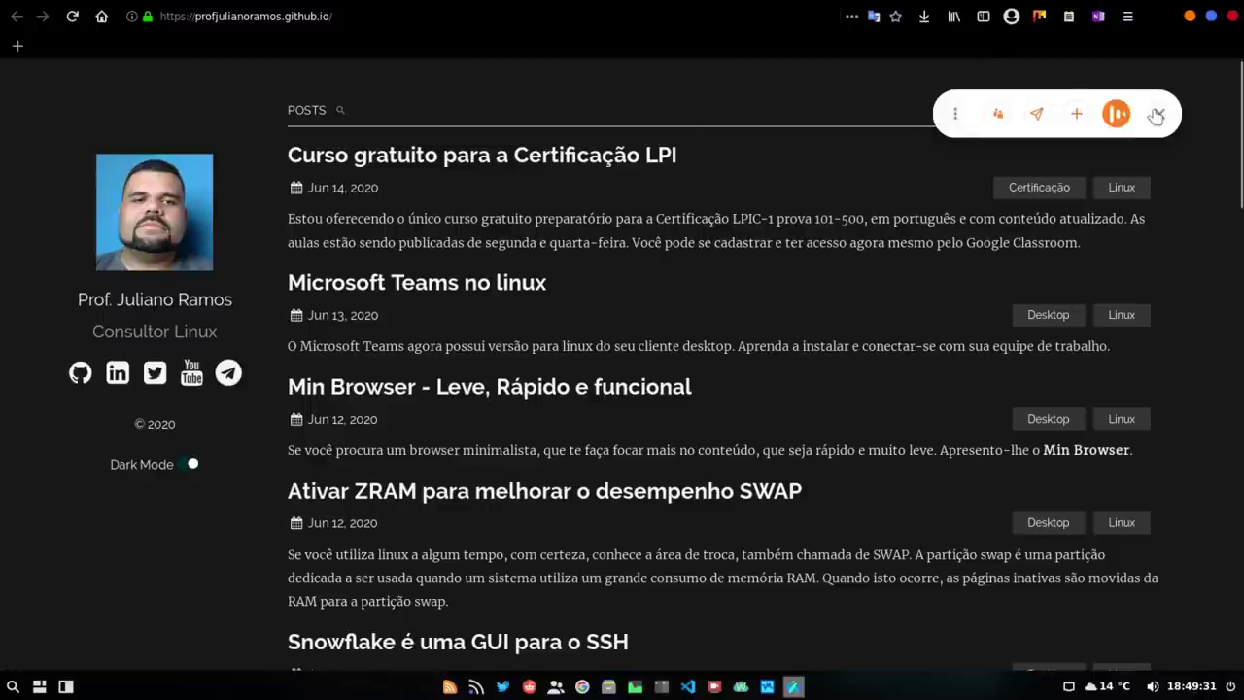
pyautogui.click(1156, 116)
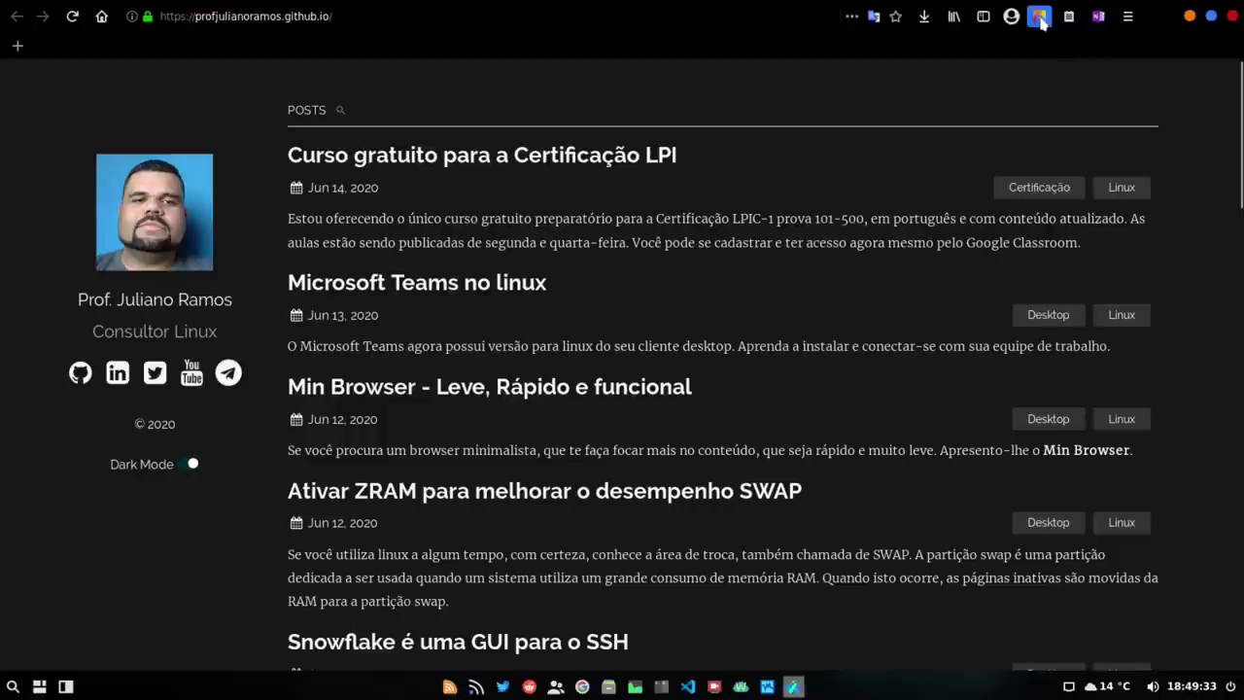
pyautogui.rightClick(1038, 17)
pyautogui.press('Escape')
pyautogui.press('super+Left')
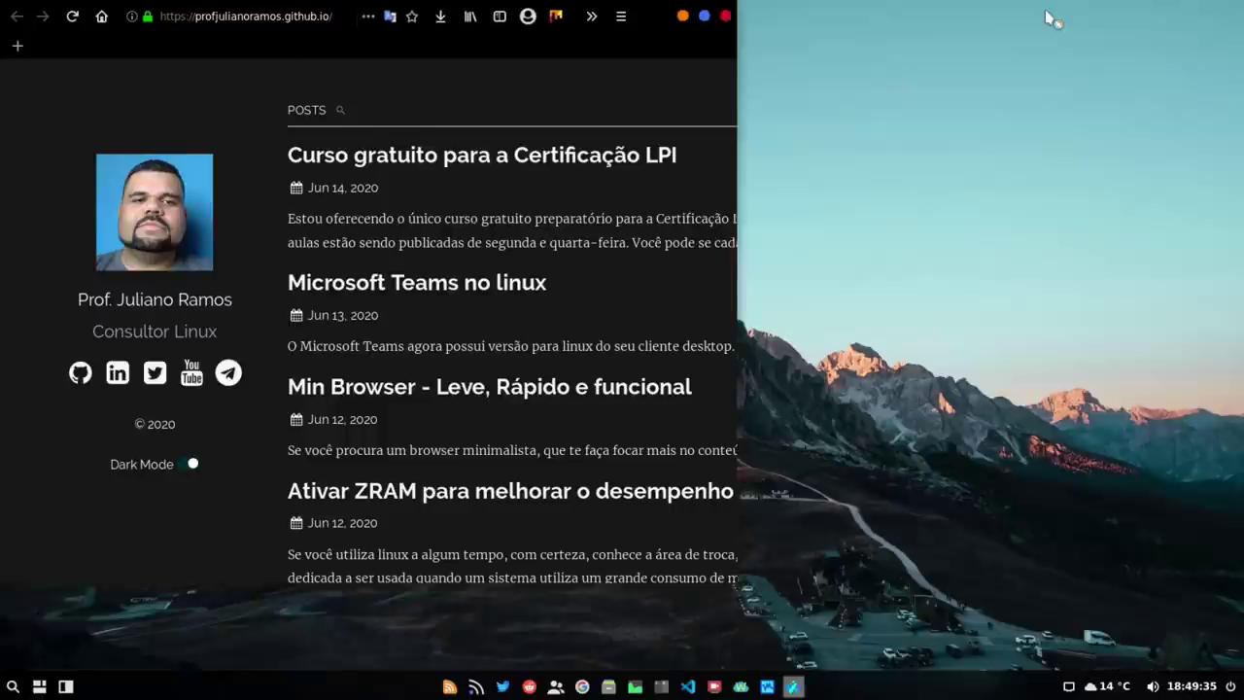
pyautogui.click(705, 17)
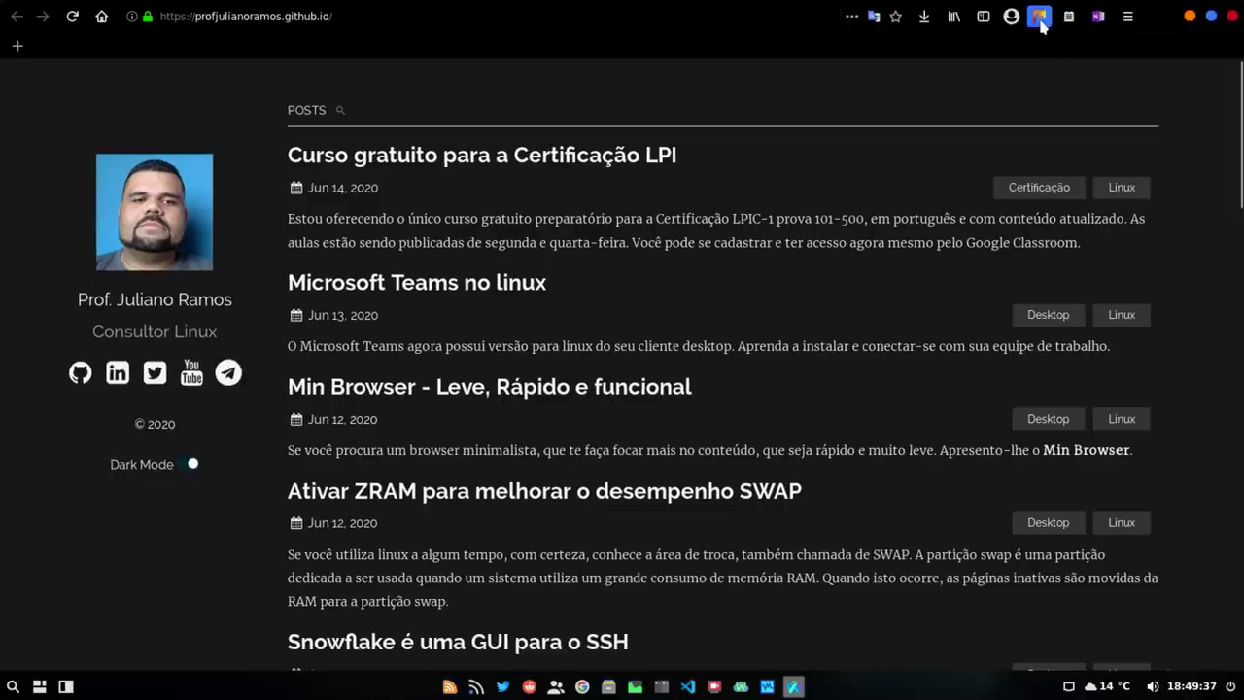
# Show the Mix extension's activity options and open the My profile page.
pyautogui.click(1039, 17)
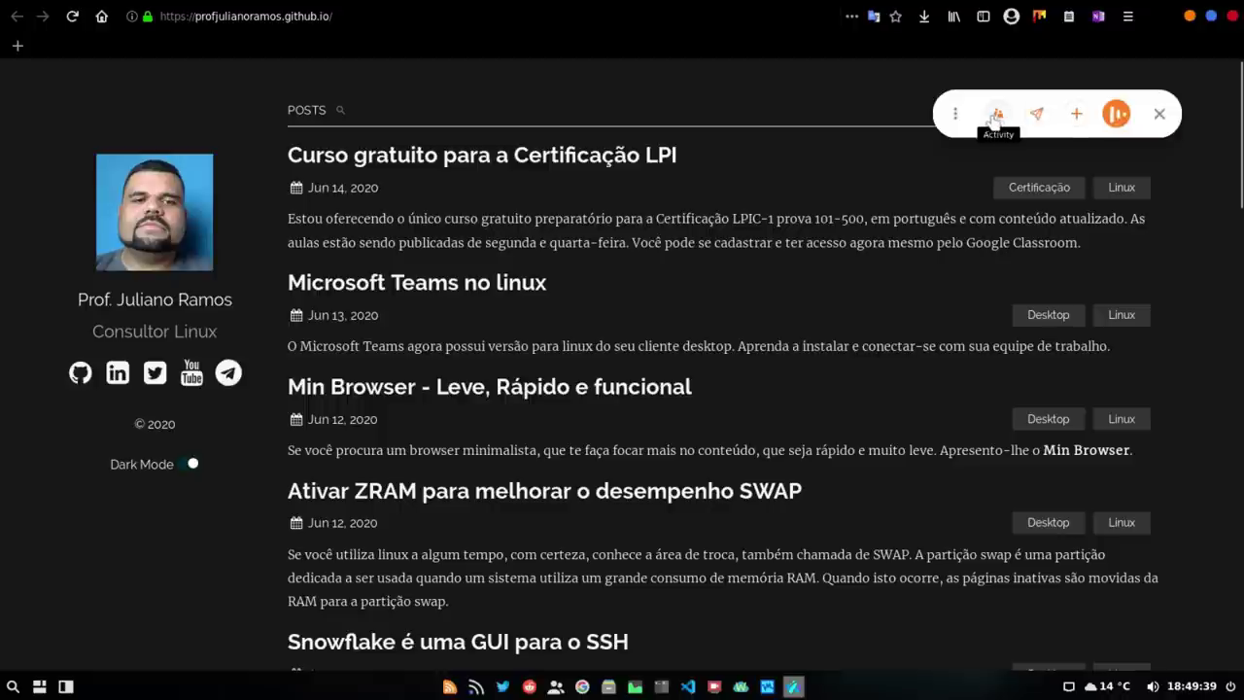
pyautogui.click(1001, 115)
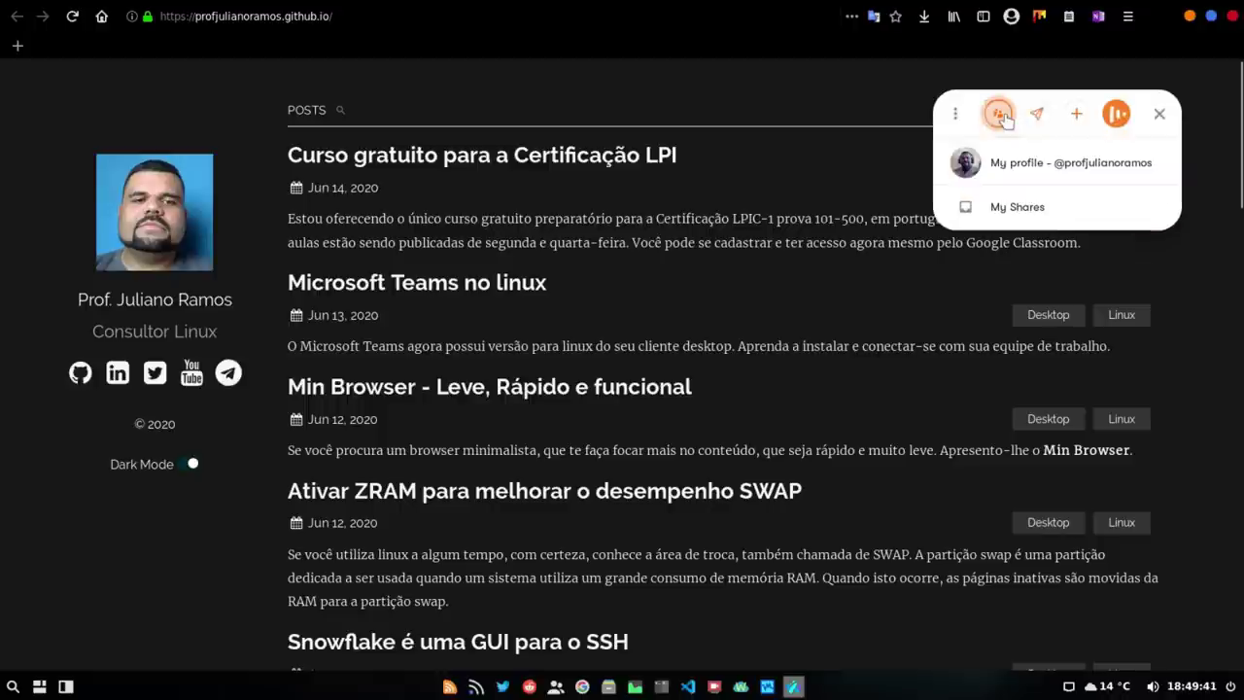
pyautogui.click(1000, 115)
pyautogui.click(1010, 167)
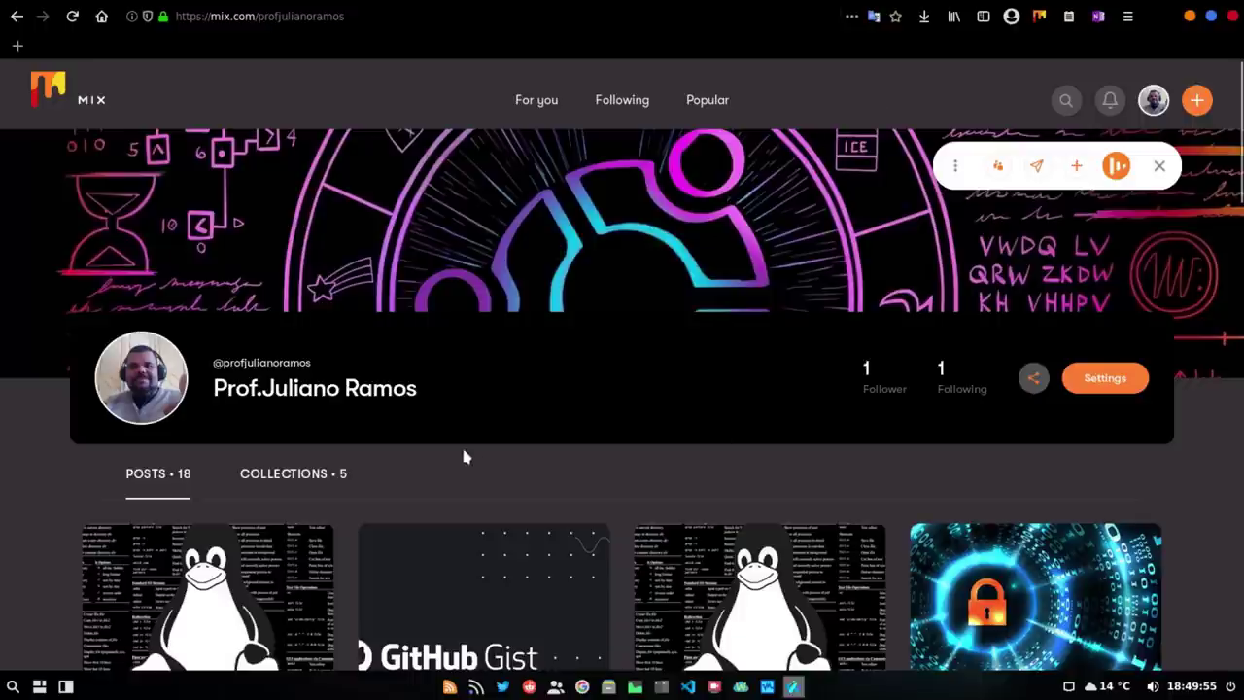
# Browse the posts on the Mix profile and open the "Interactive map of Linux kernel" post.
pyautogui.scroll(-5, 464, 456)
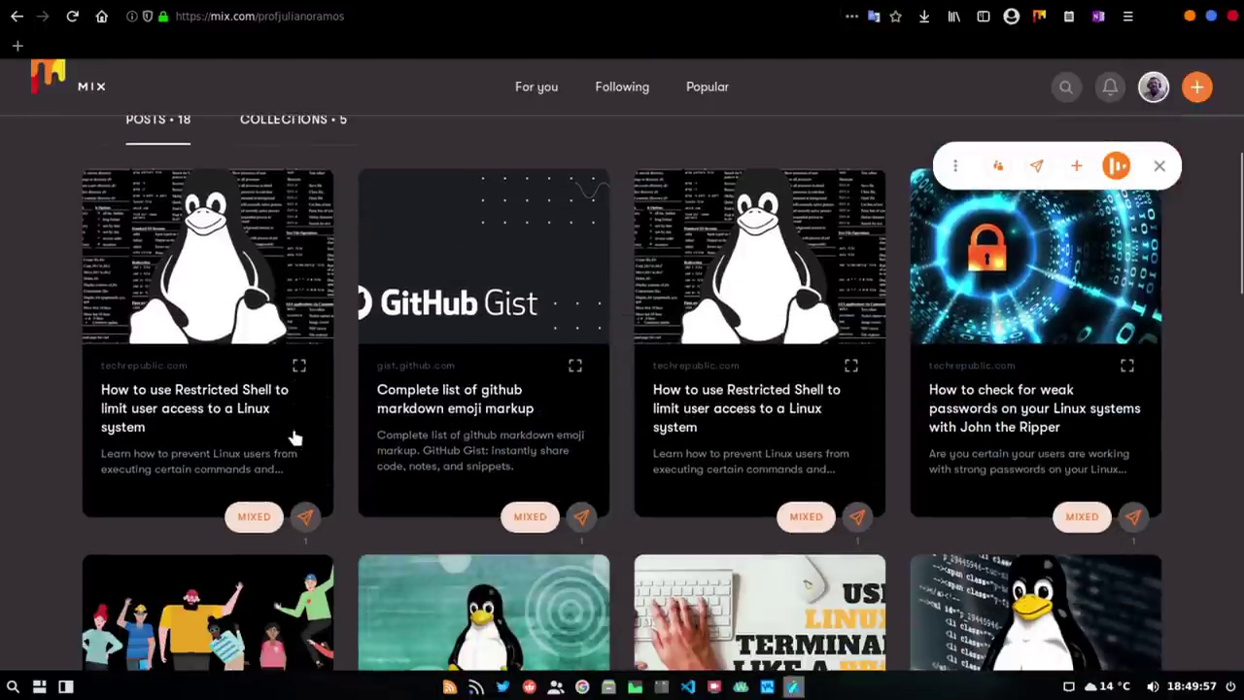
pyautogui.scroll(5, 295, 438)
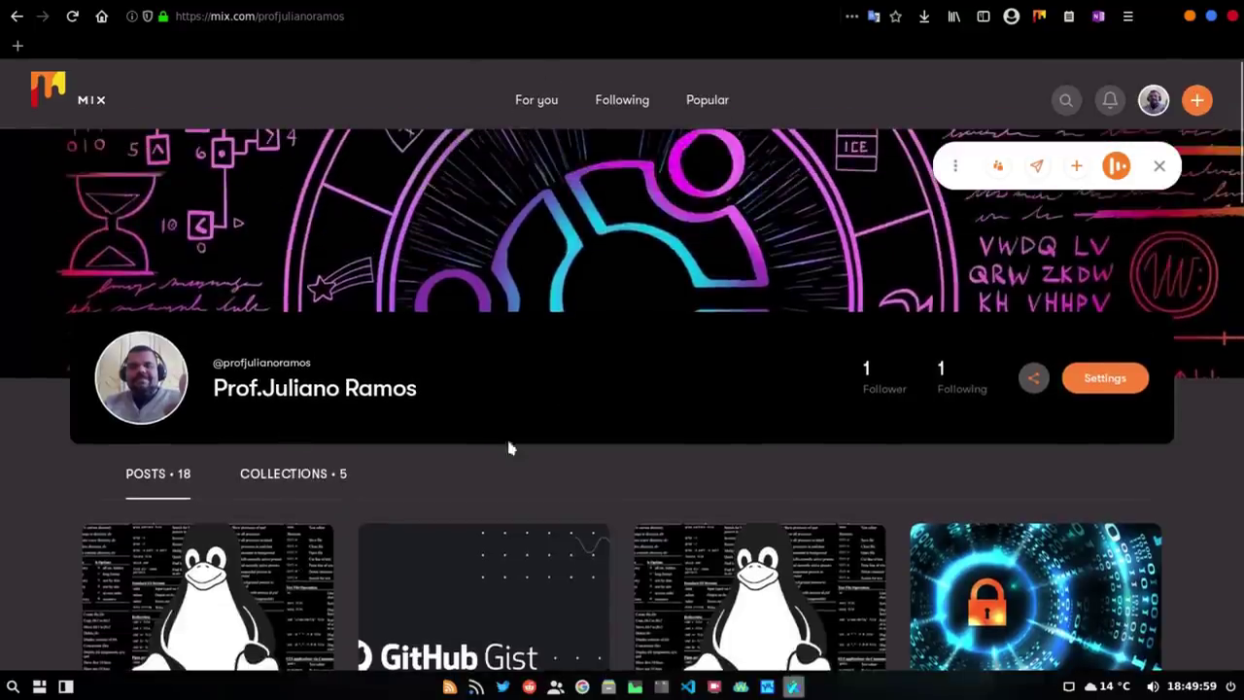
pyautogui.scroll(-11, 437, 455)
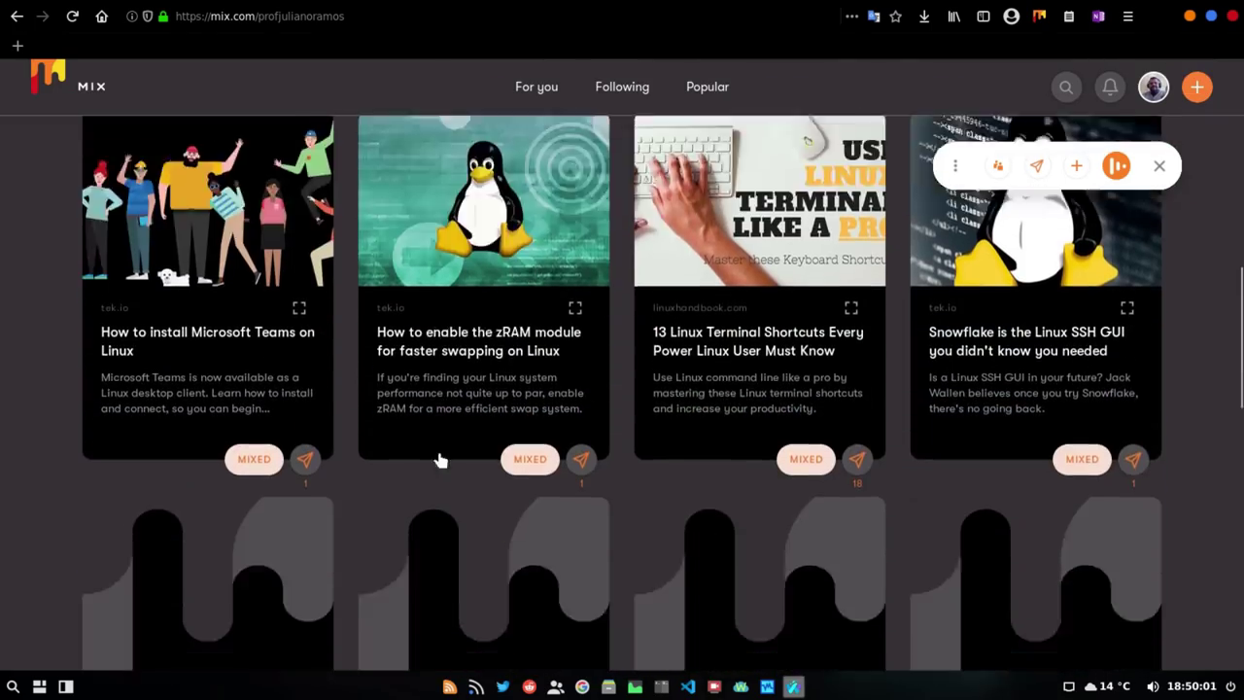
pyautogui.scroll(-7, 439, 460)
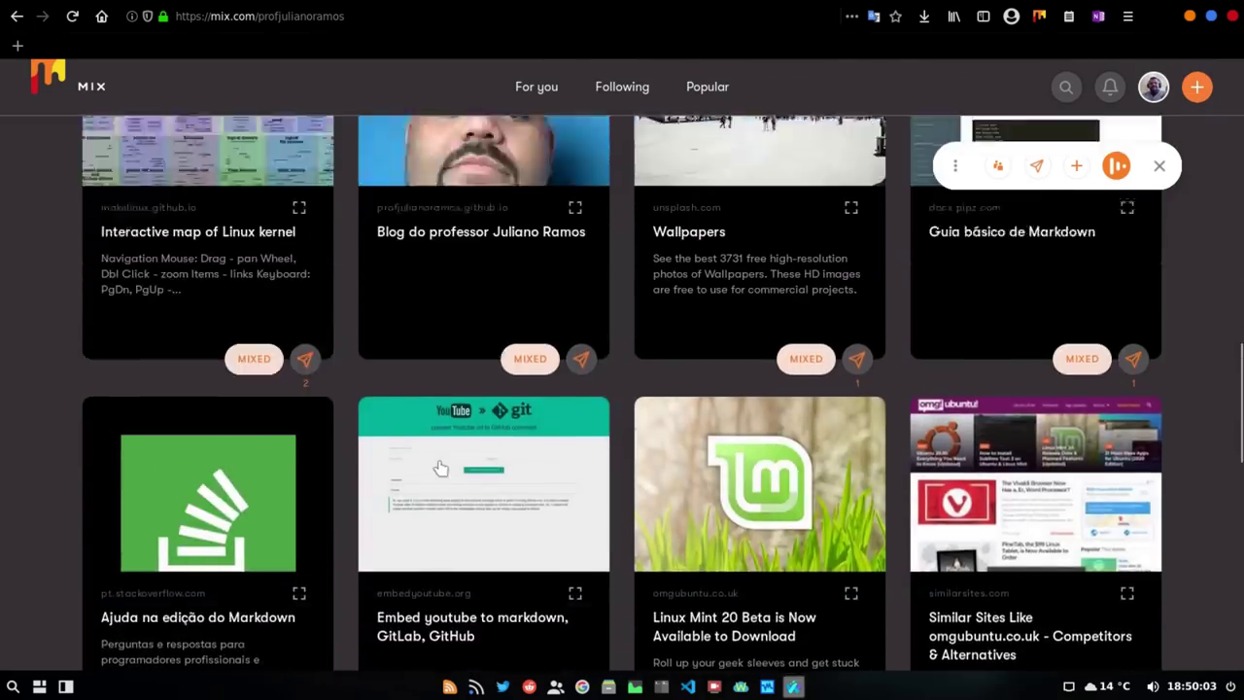
pyautogui.scroll(3, 439, 468)
pyautogui.scroll(-2, 392, 447)
pyautogui.scroll(1, 303, 372)
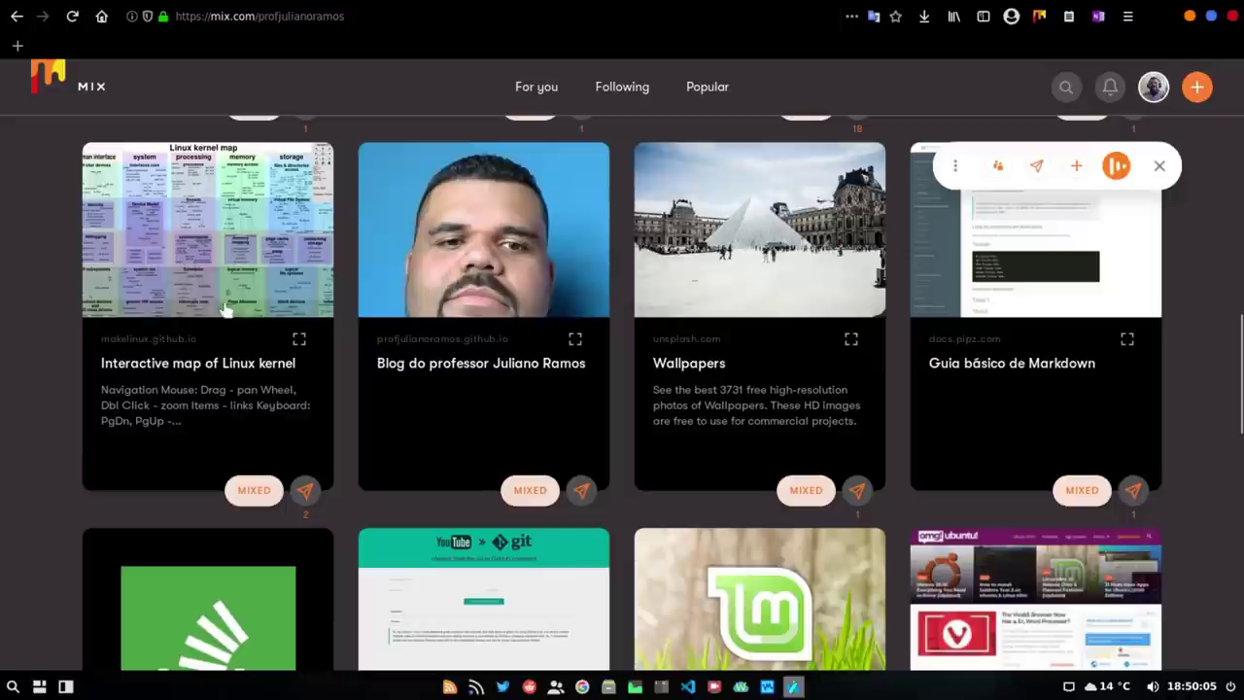
pyautogui.click(216, 272)
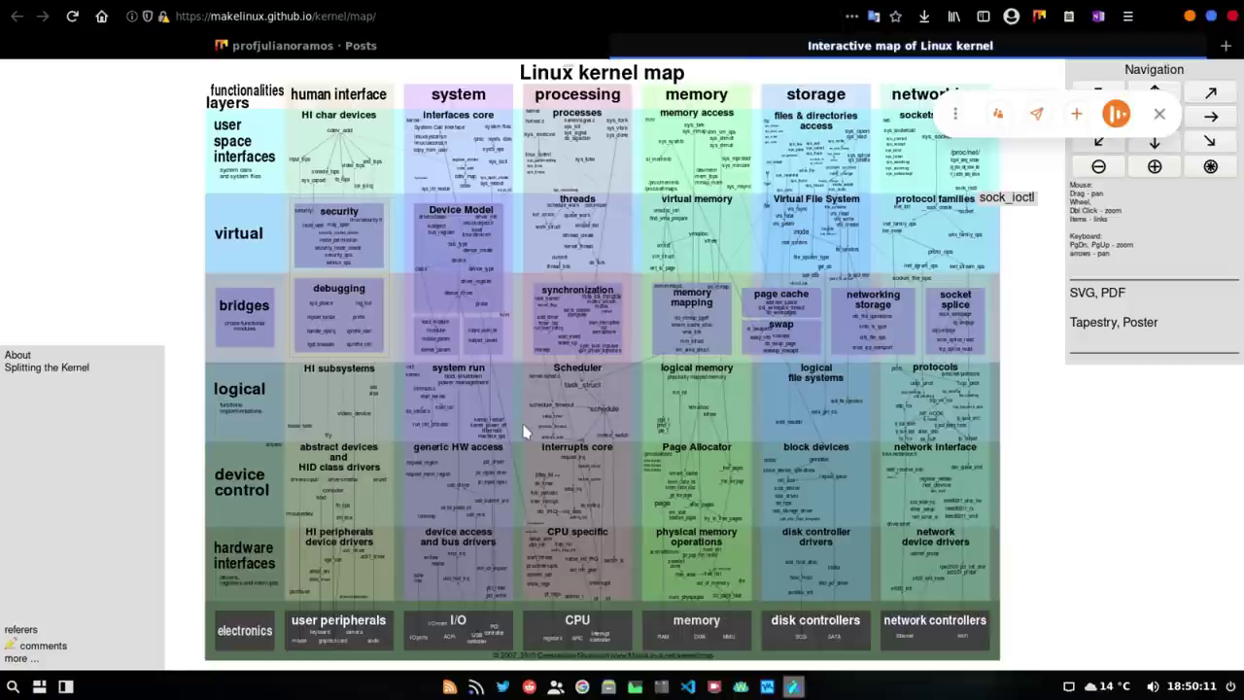
# Examine the Linux kernel map at different zoom levels, and close its tab to return to the Mix profile.
pyautogui.scroll(2, 522, 430)
pyautogui.scroll(-1, 408, 229)
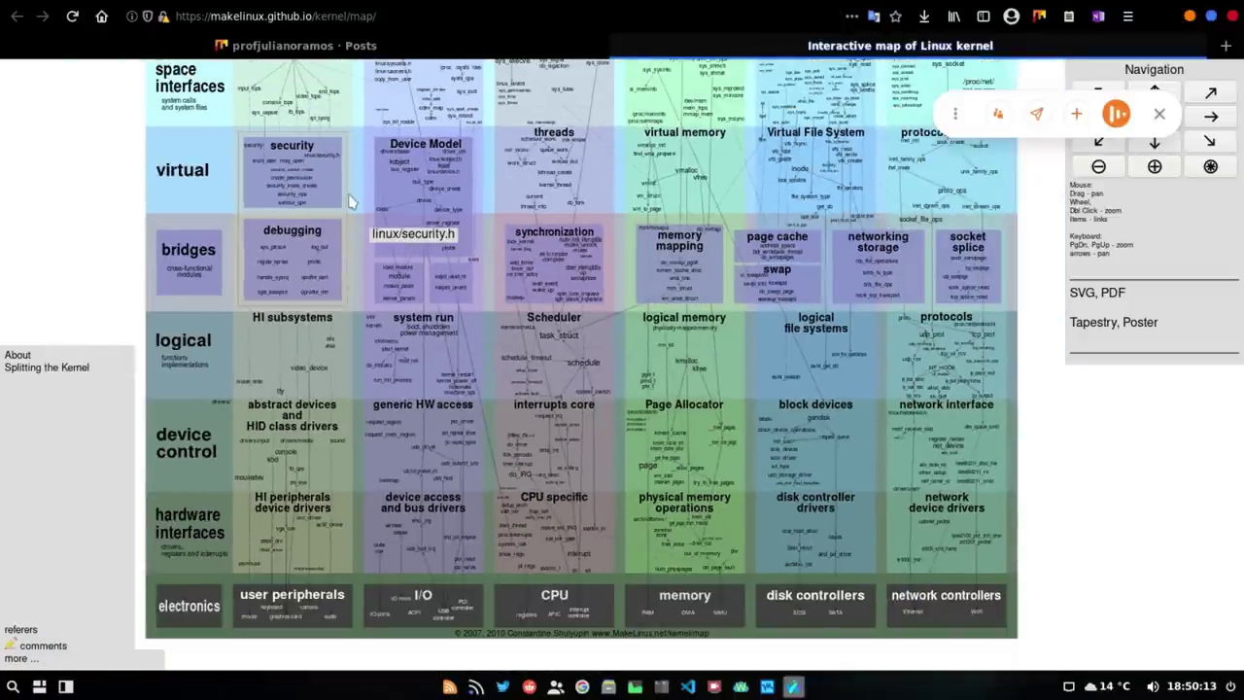
pyautogui.scroll(-1, 351, 200)
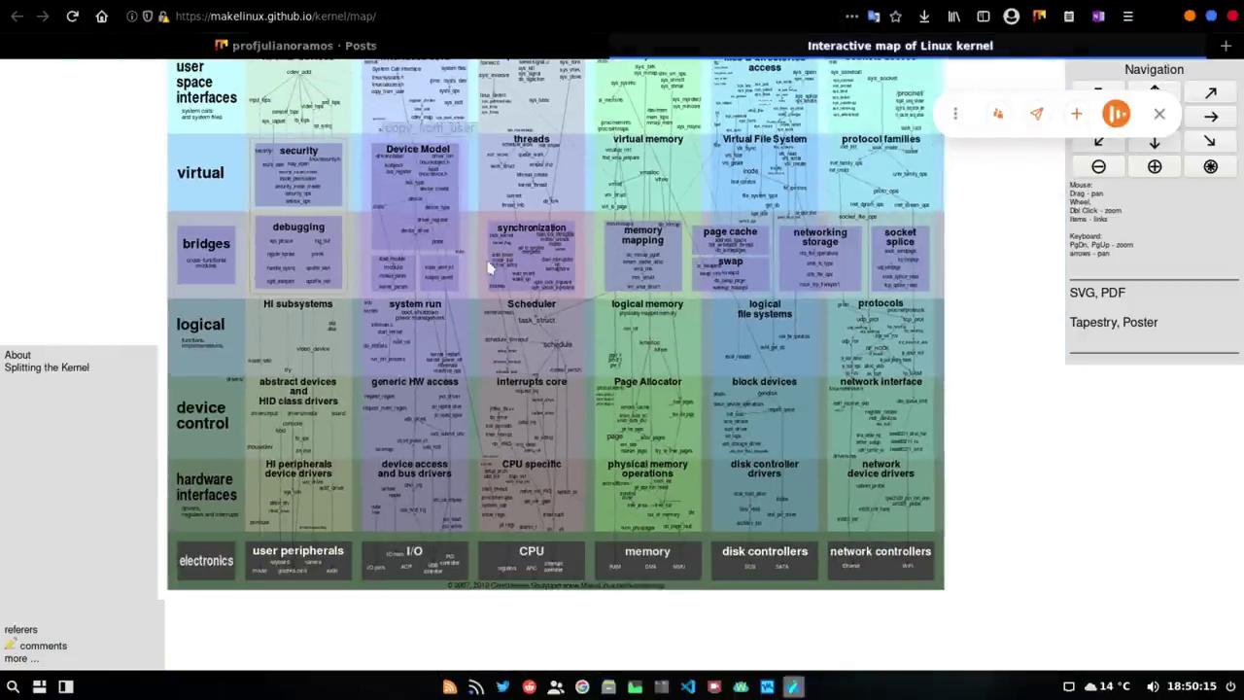
pyautogui.scroll(2, 515, 296)
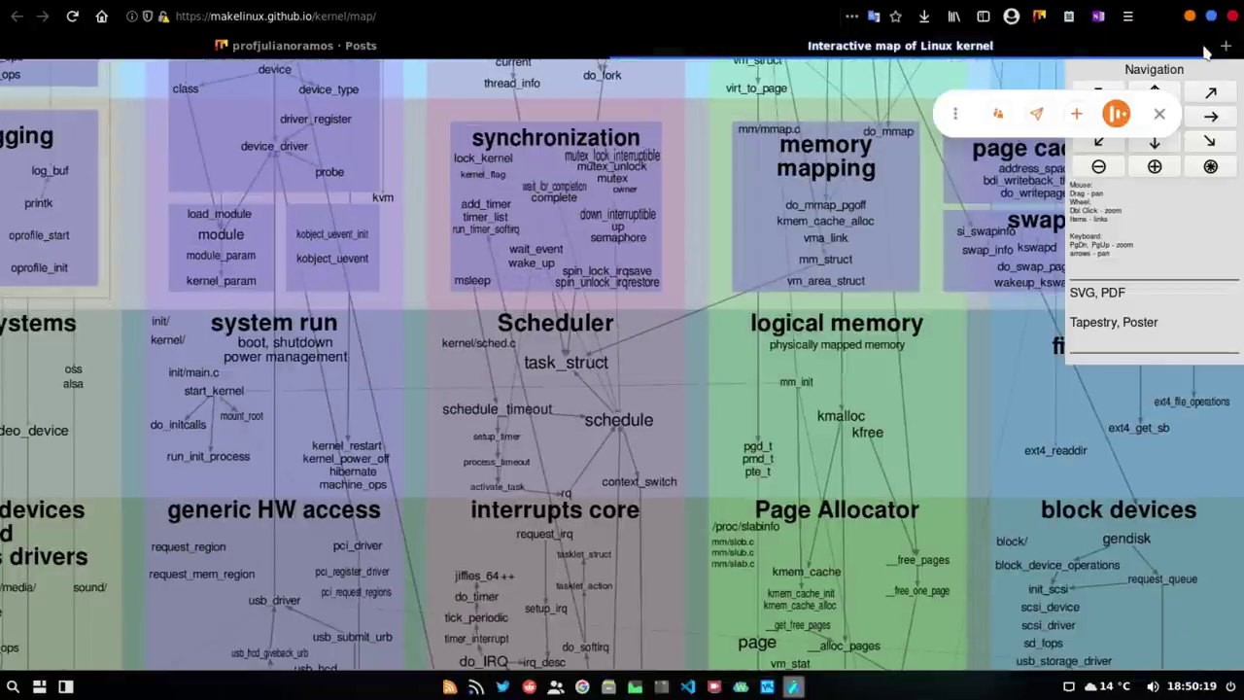
pyautogui.click(1155, 144)
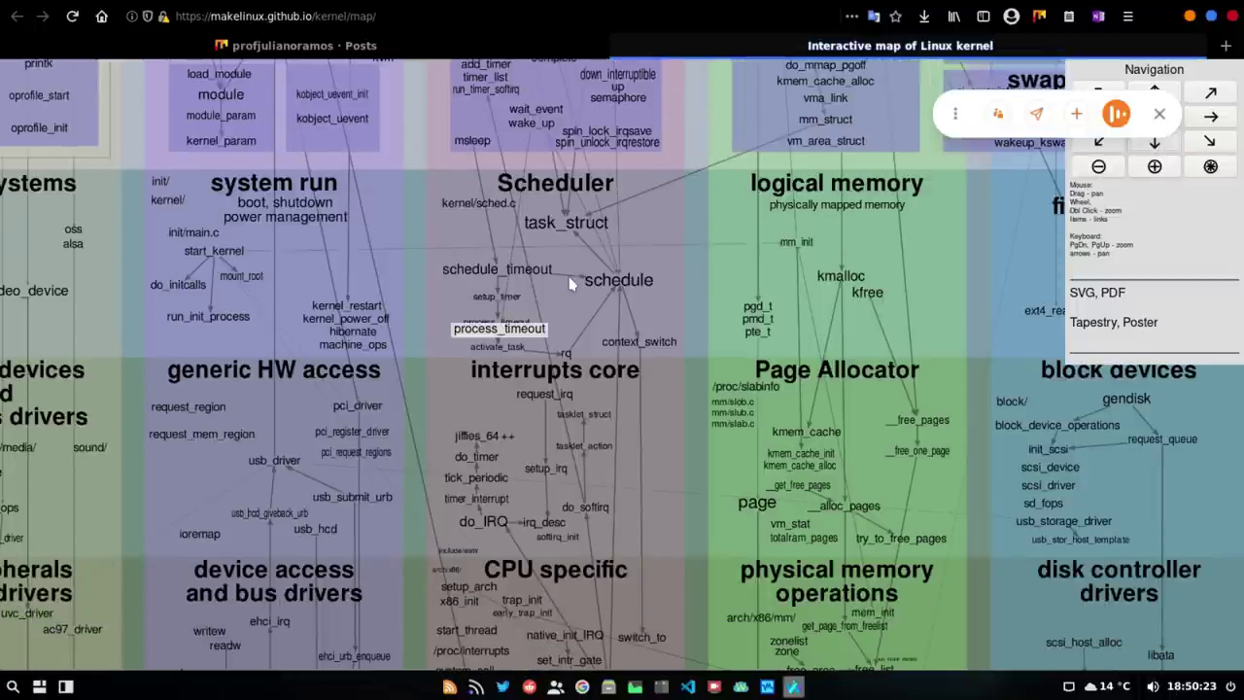
pyautogui.scroll(-2, 572, 281)
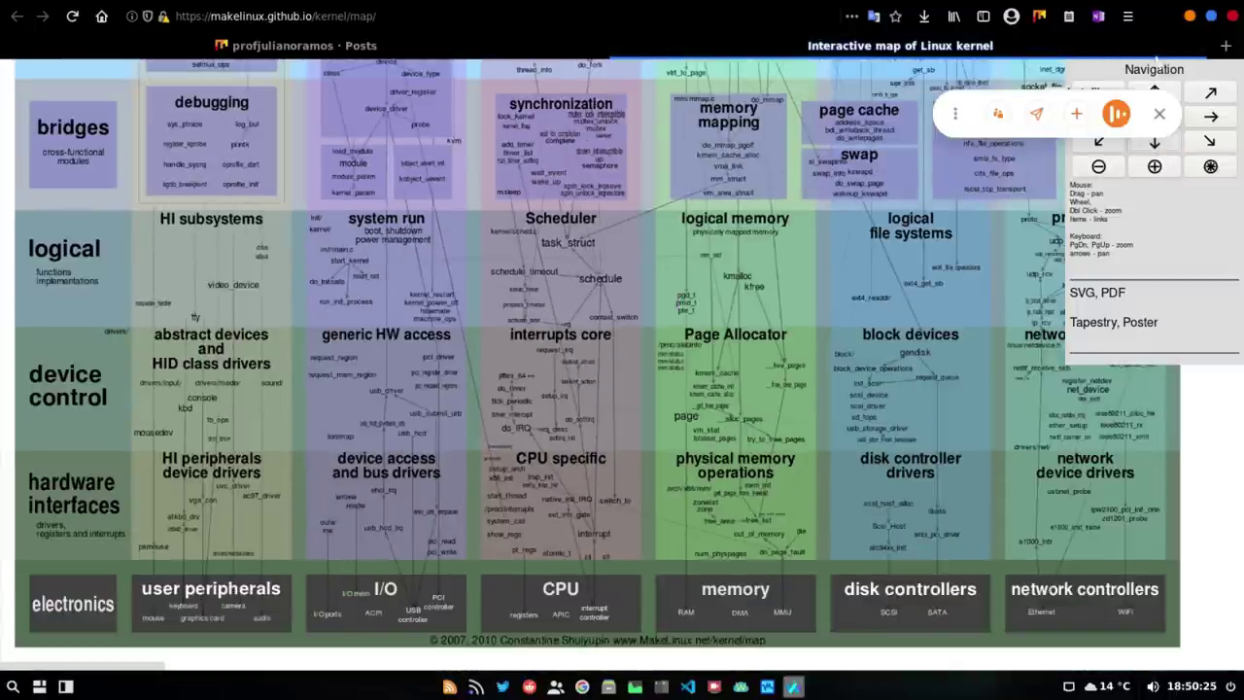
pyautogui.click(1196, 46)
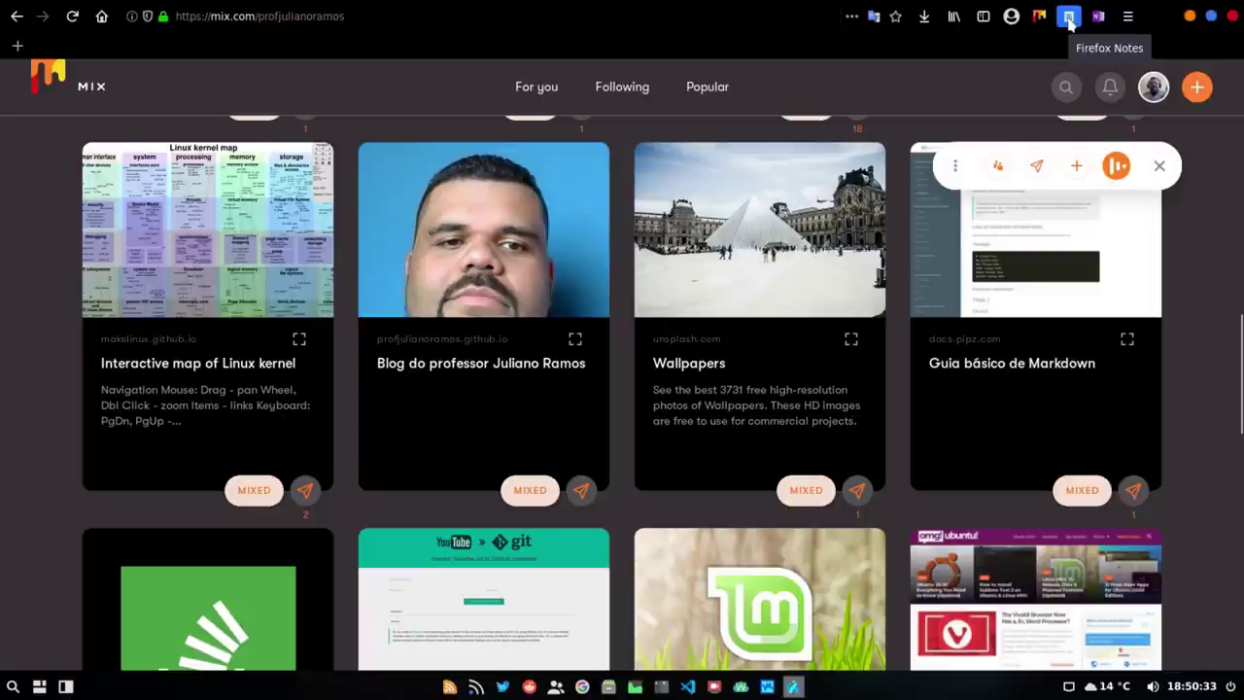
# View Firefox Notes and its new-note editor with the bold option, and close the notes without writing anything.
pyautogui.click(1069, 17)
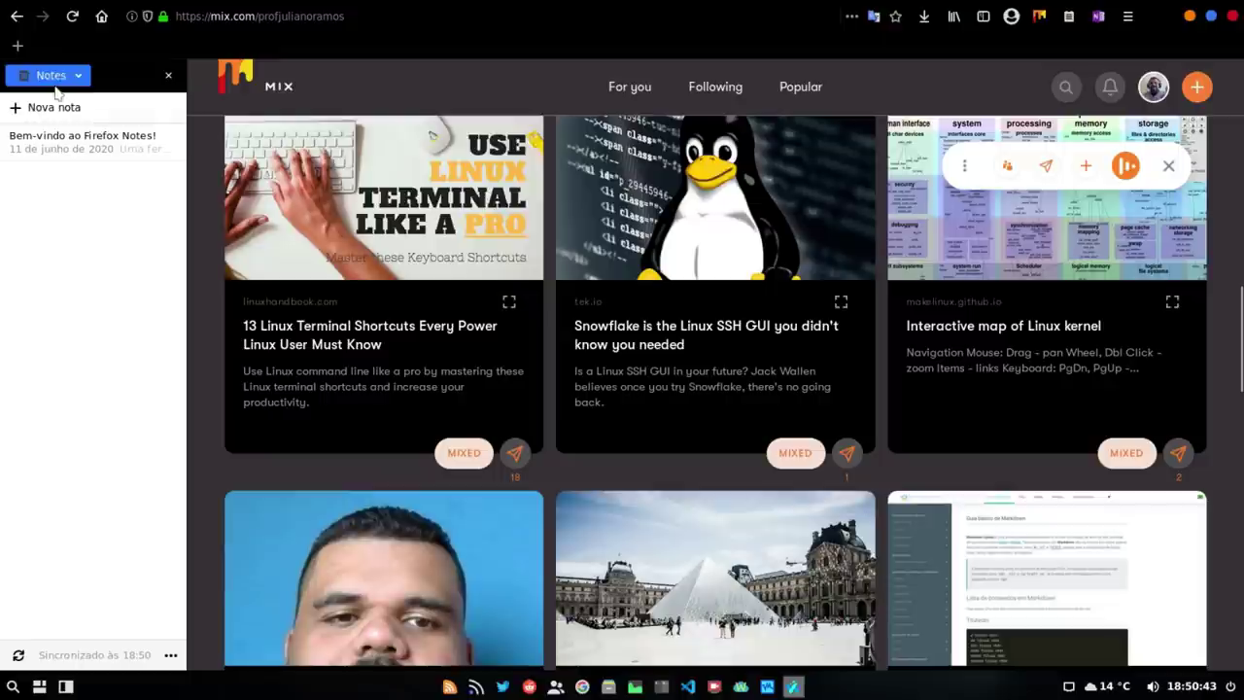
pyautogui.click(57, 119)
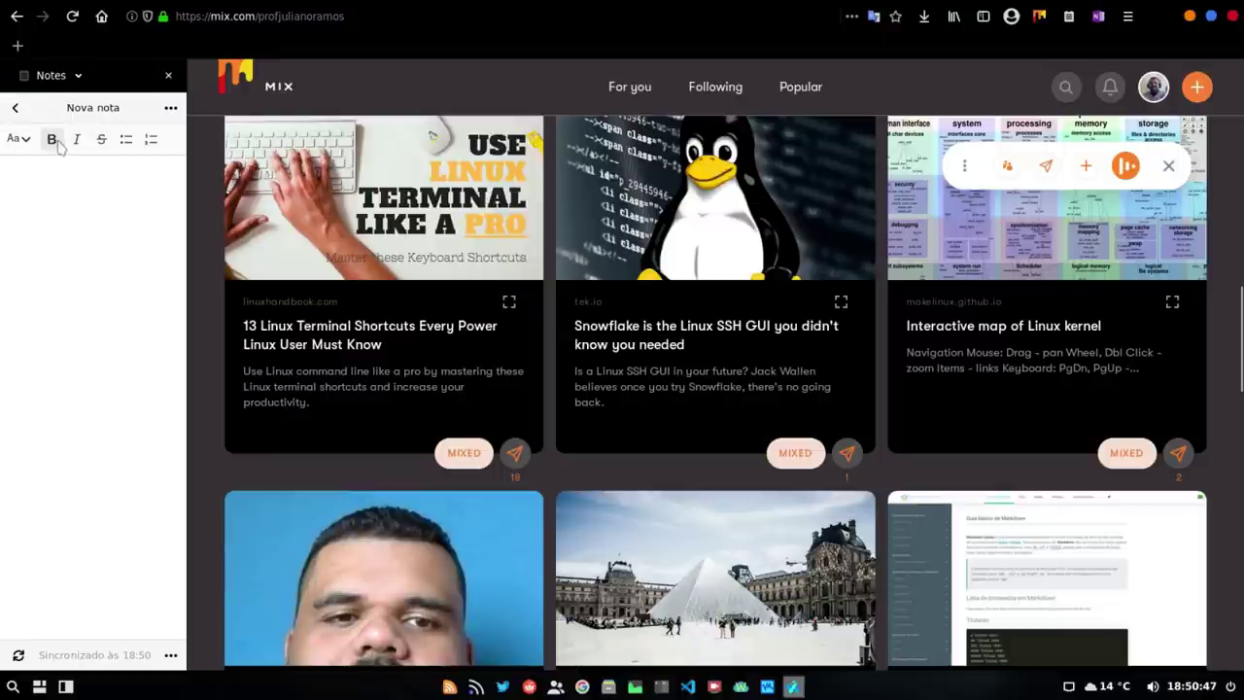
pyautogui.click(52, 139)
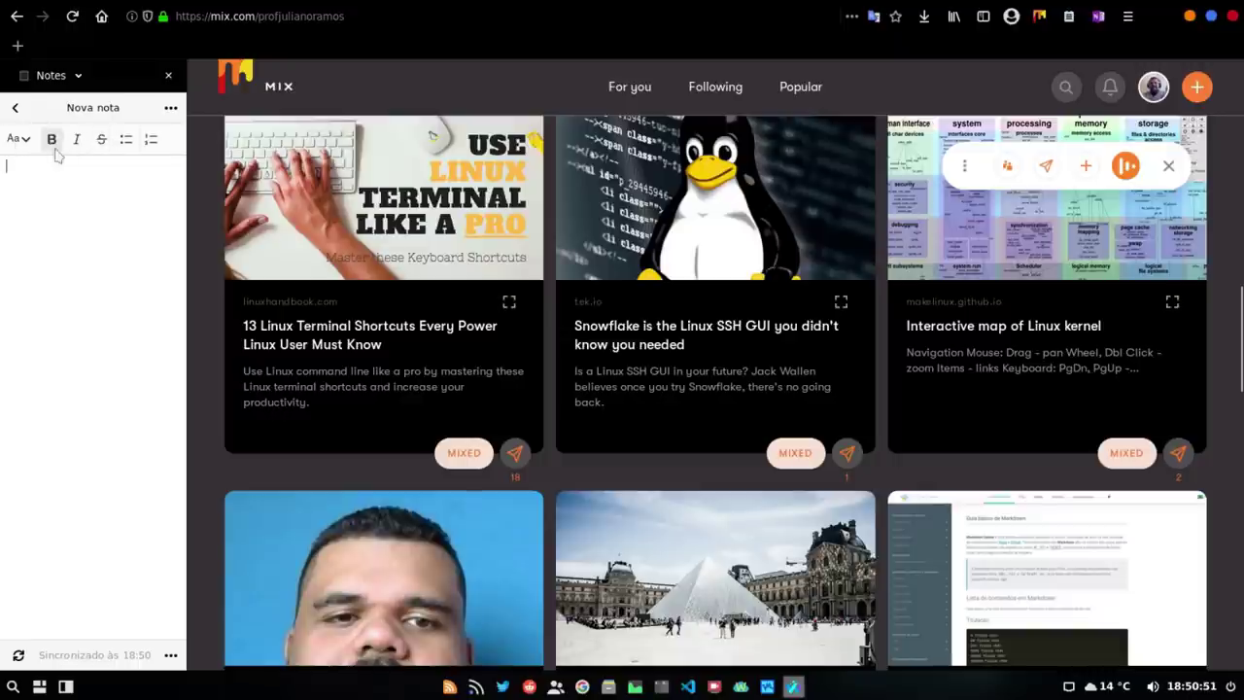
pyautogui.click(15, 107)
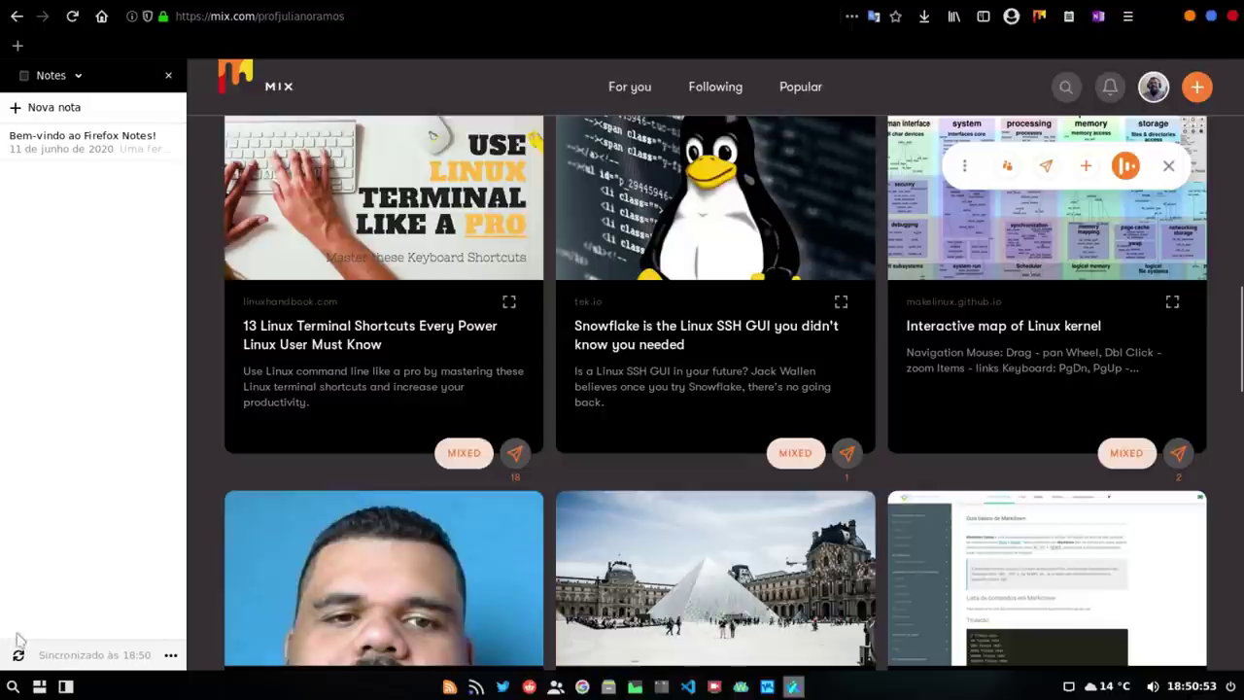
pyautogui.click(162, 80)
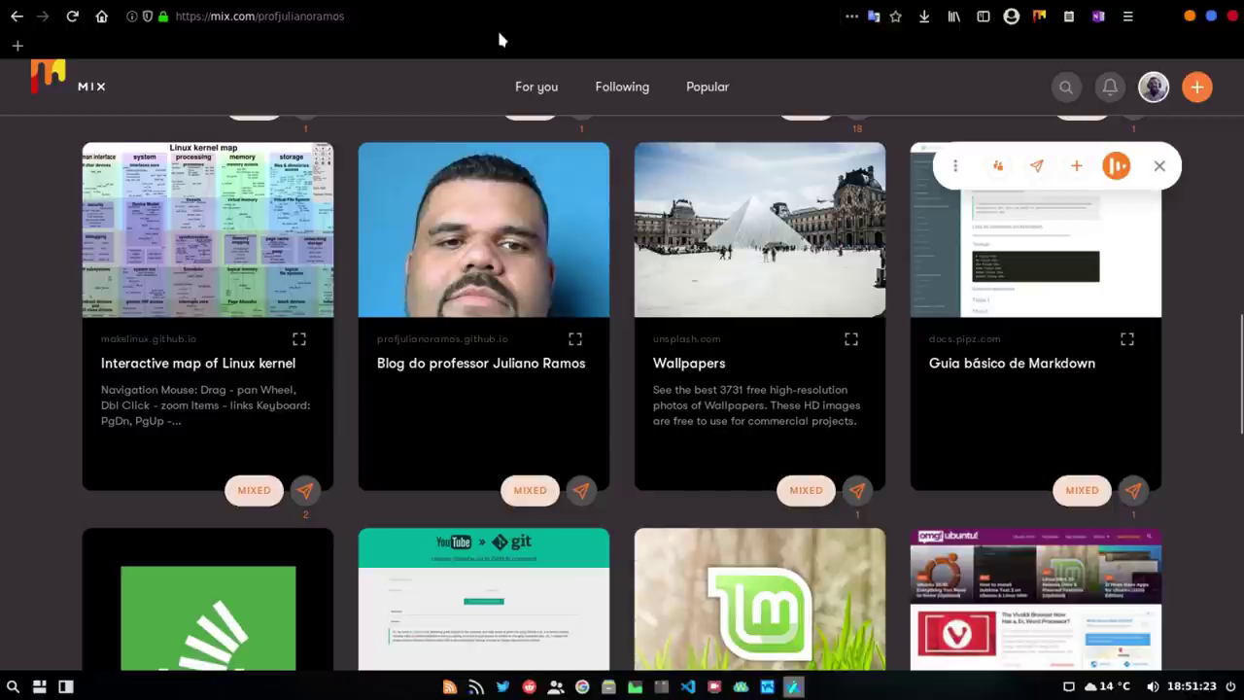
# Start a OneNote clip of the Mix profile page, preview the Indicador mode, and choose Página Inteira.
pyautogui.click(1099, 17)
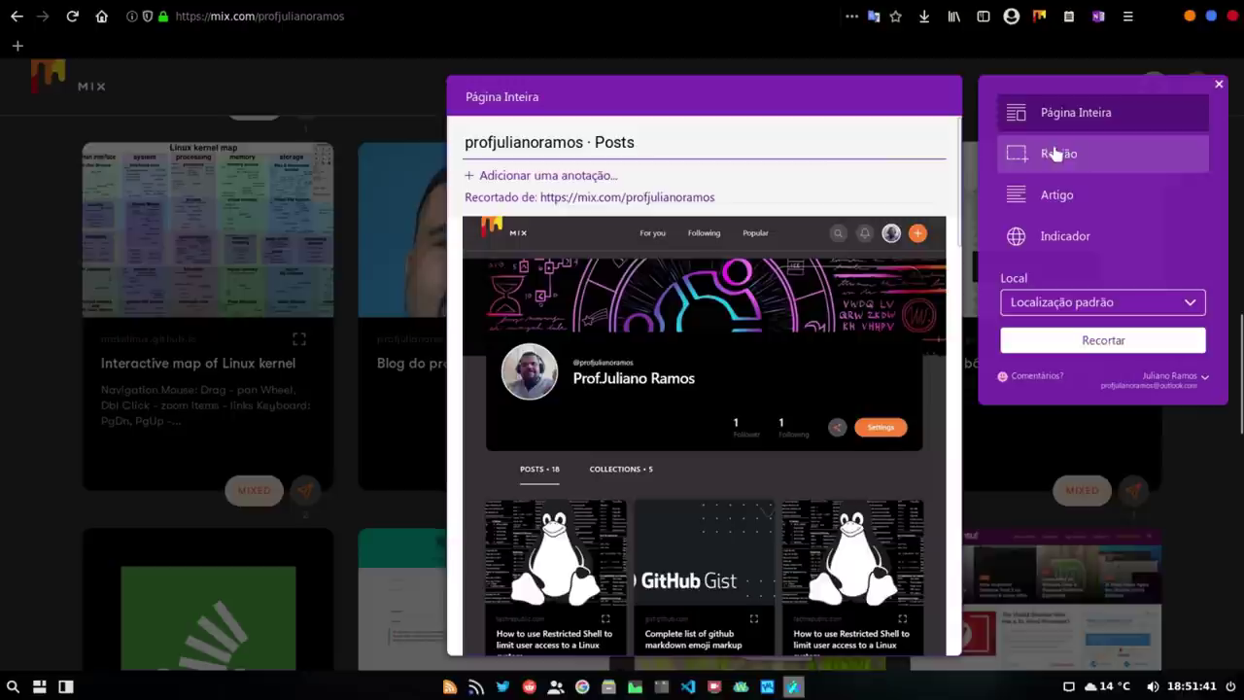
pyautogui.click(1062, 241)
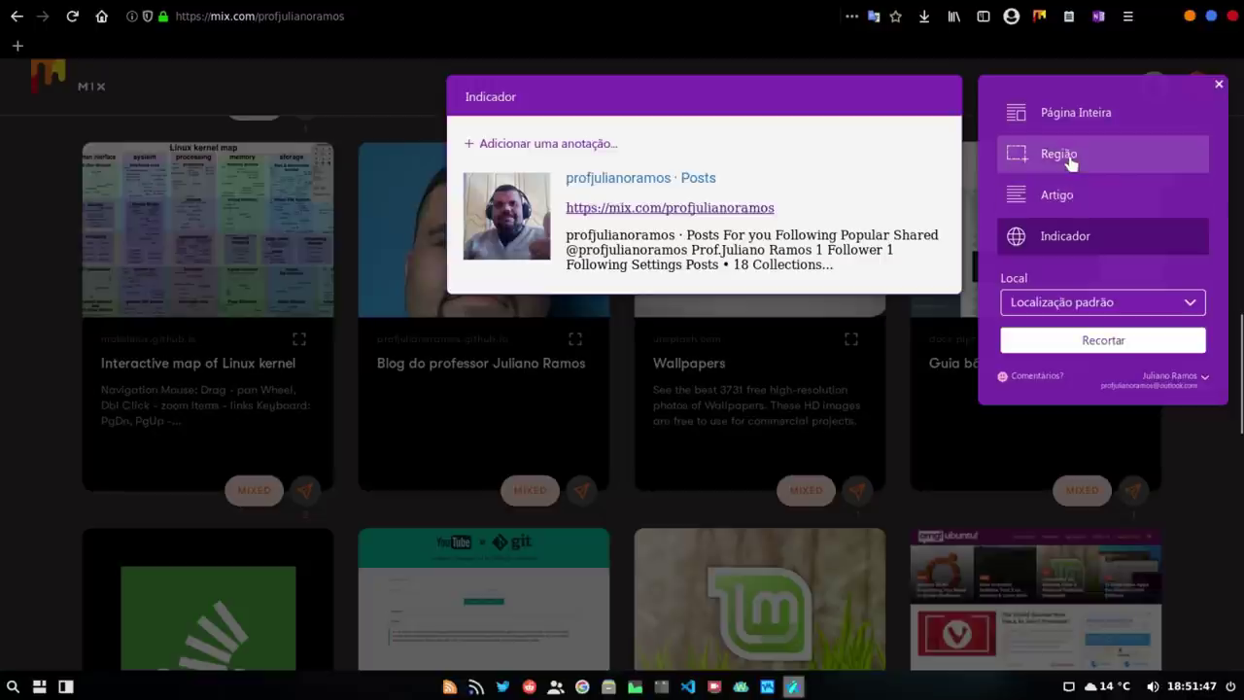
pyautogui.click(1045, 114)
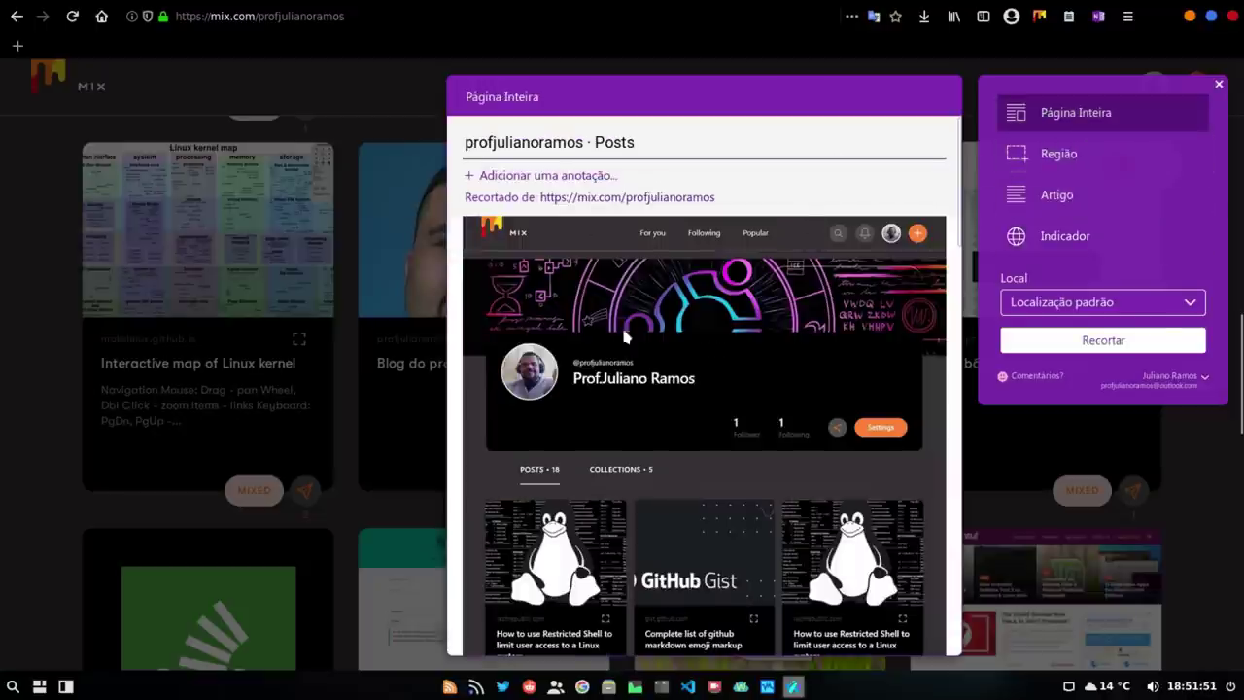
# Set the clip's location to the notebook's Recortes da Web section, save the clip, and dismiss the clipper.
pyautogui.click(1154, 309)
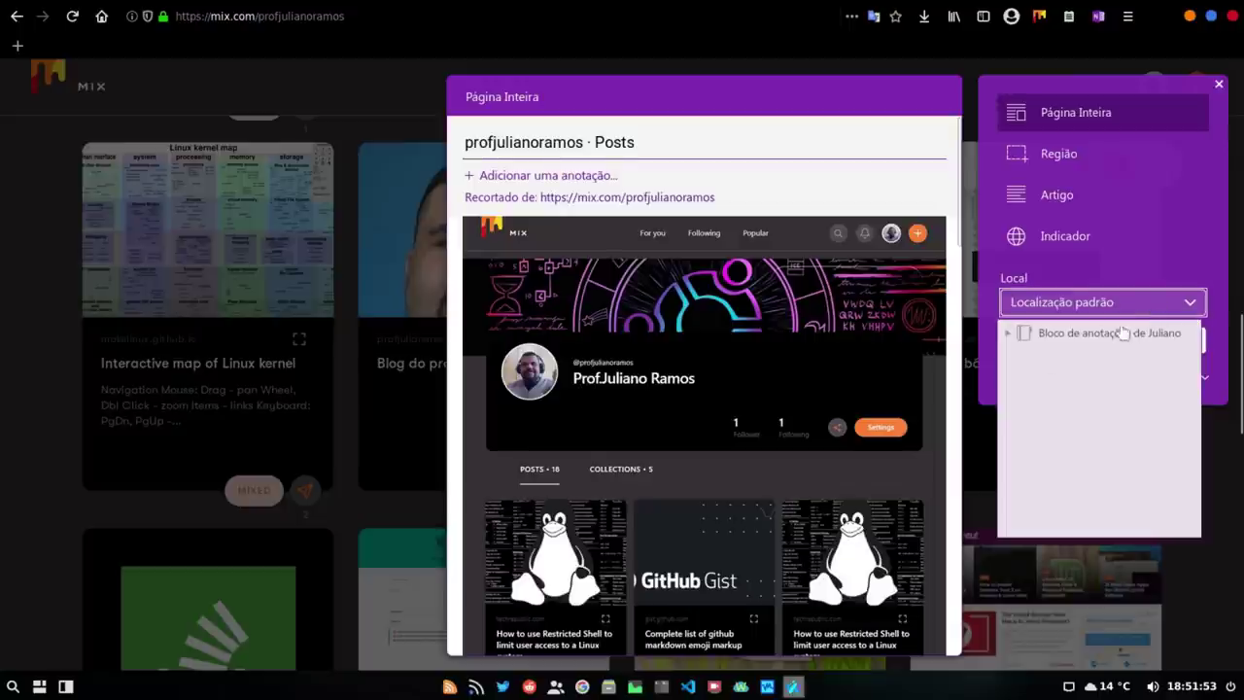
pyautogui.click(1008, 334)
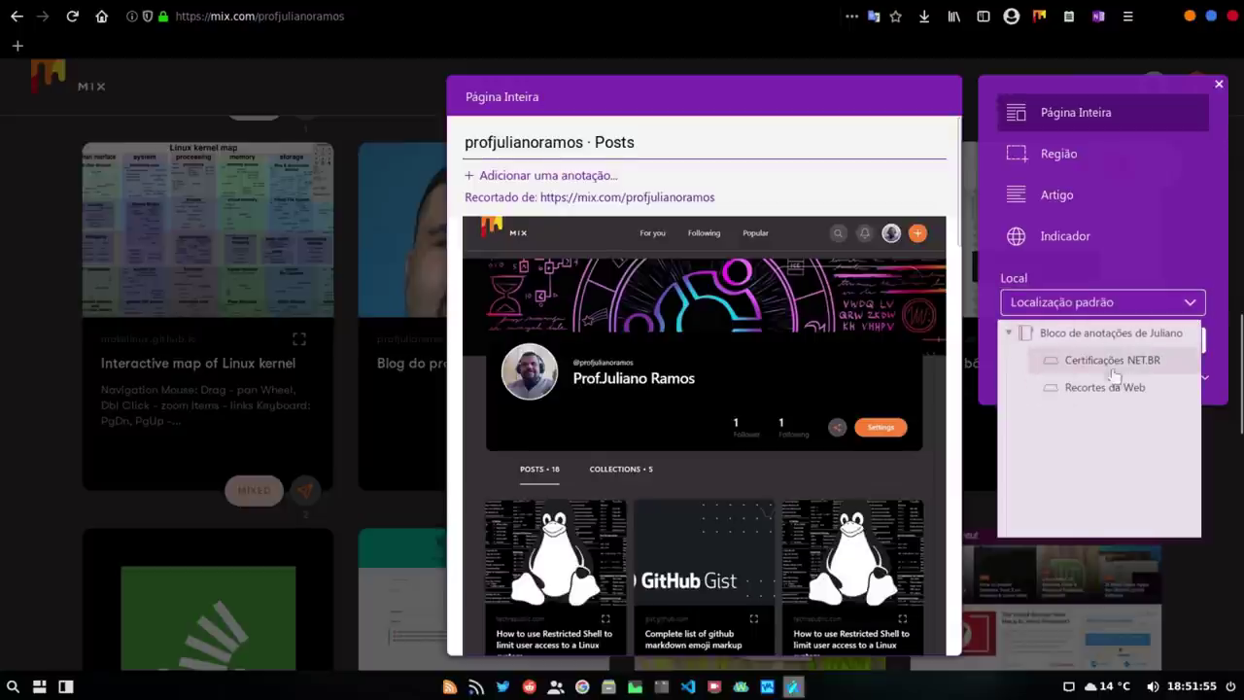
pyautogui.click(1114, 389)
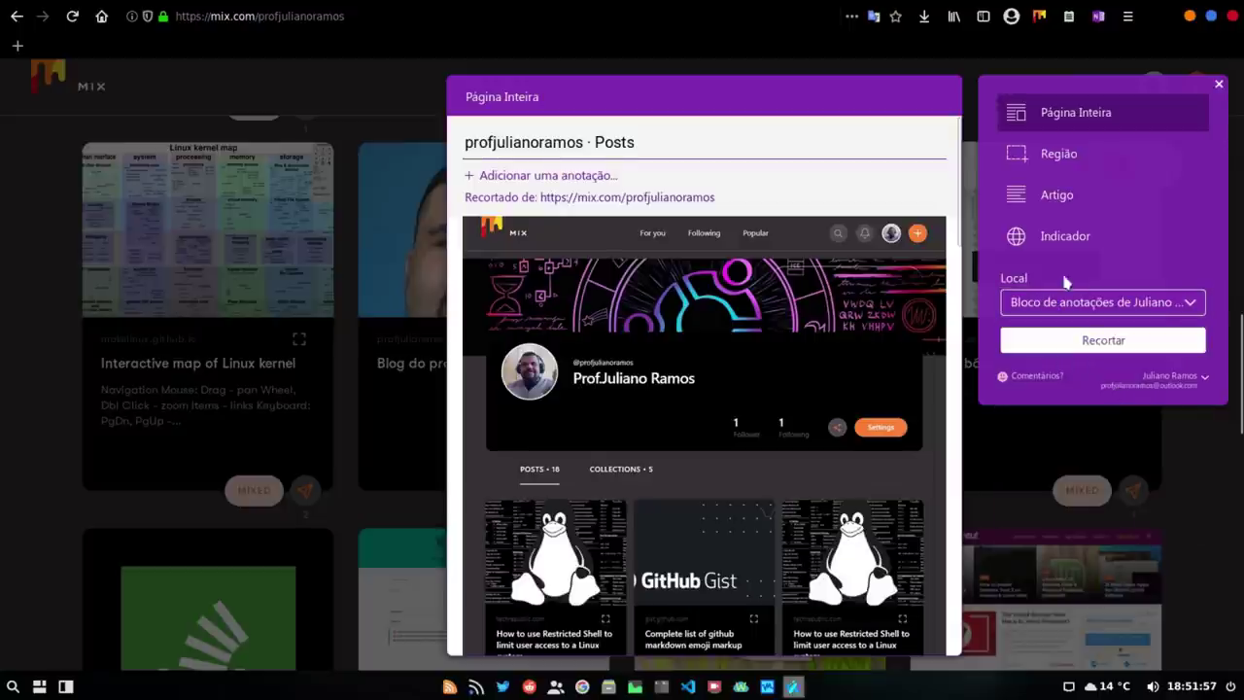
pyautogui.click(1103, 340)
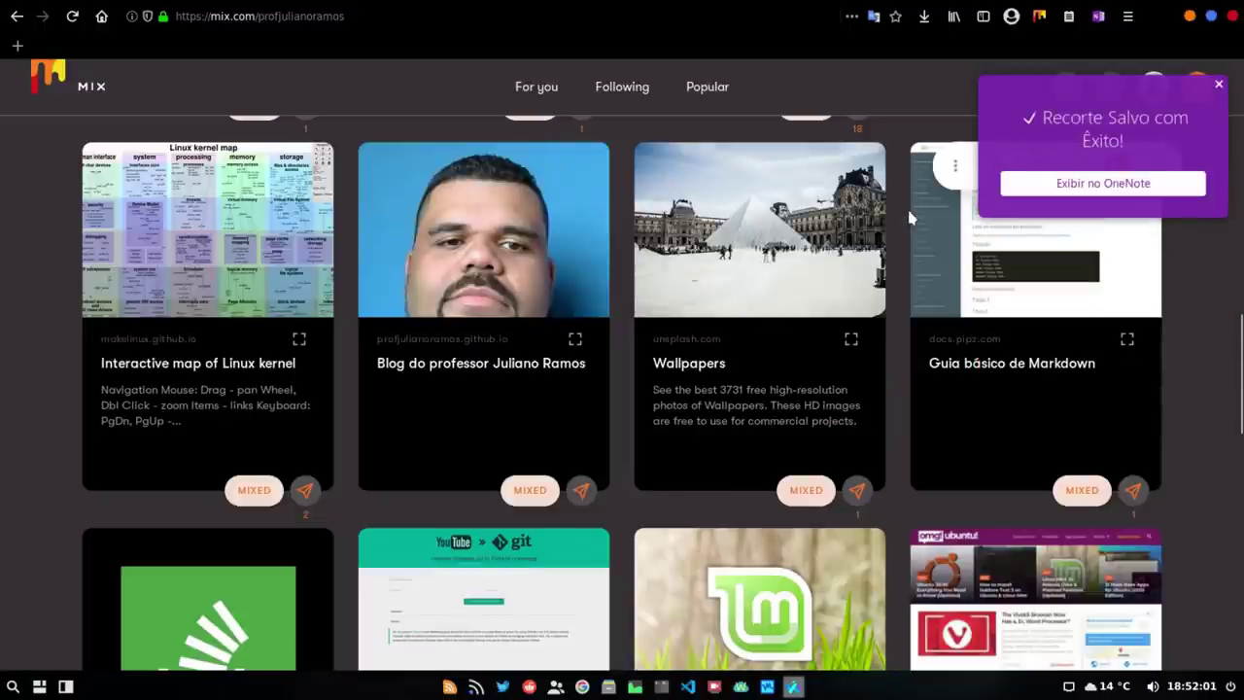
pyautogui.click(1220, 88)
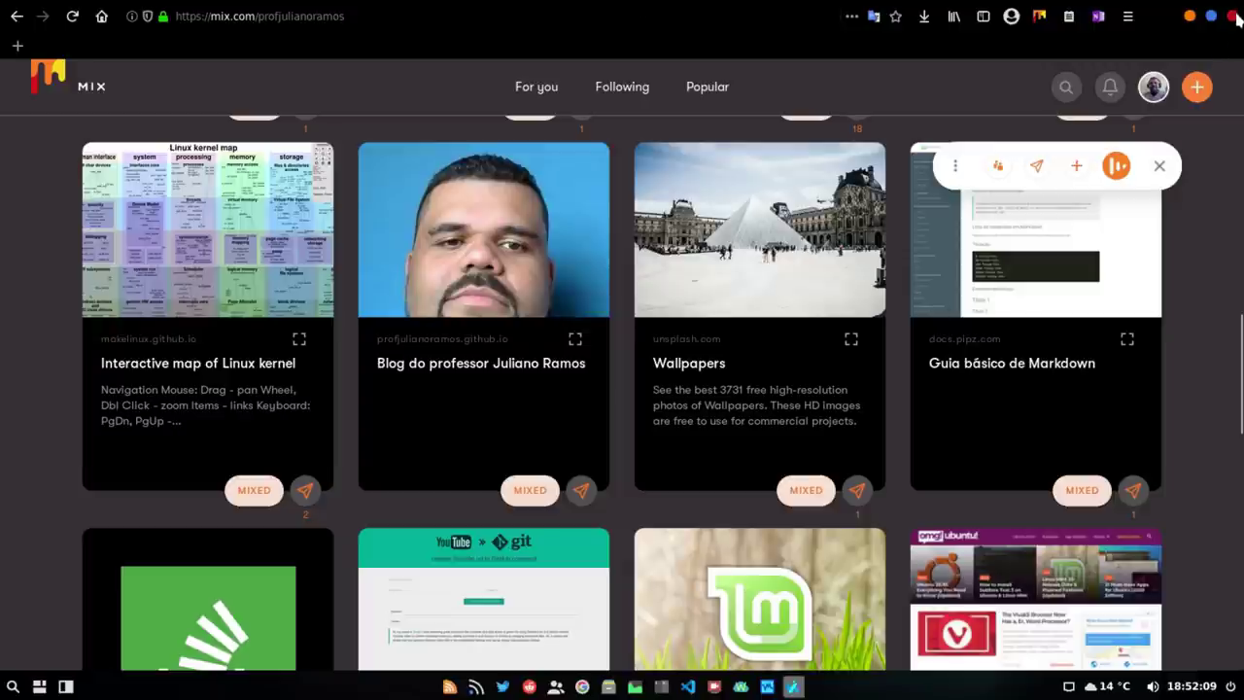
# Close the browser and launch the Typora Markdown editor from the application launcher.
pyautogui.click(1232, 15)
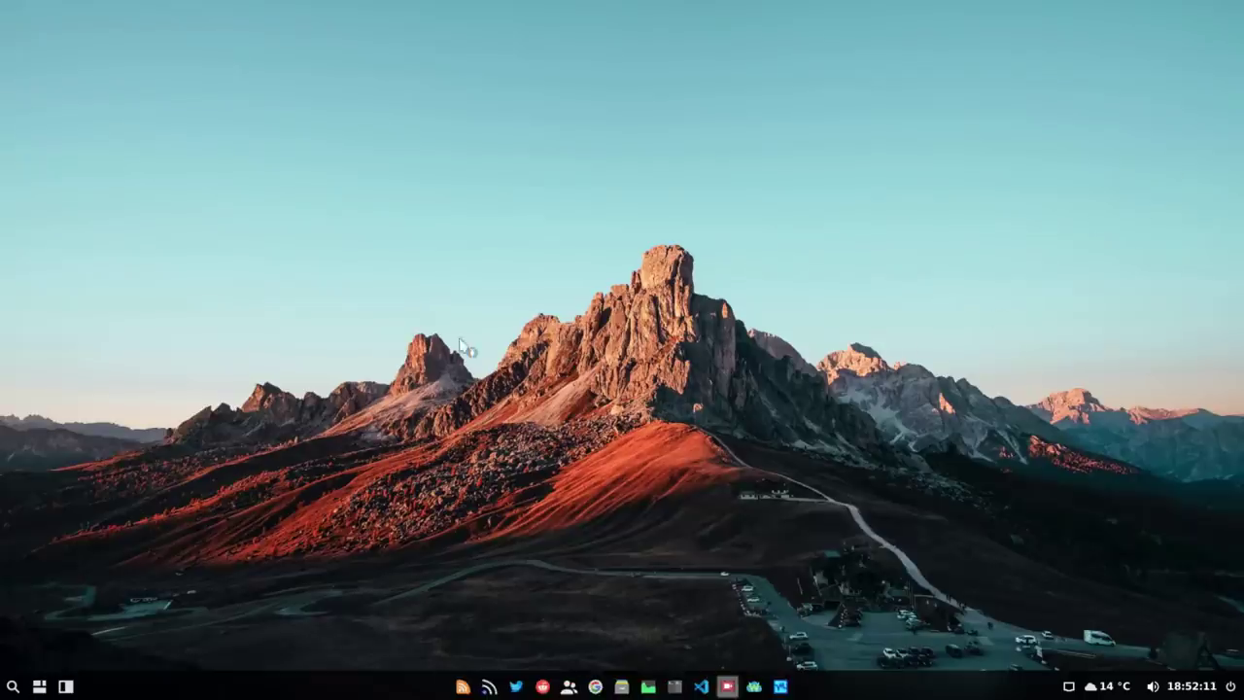
pyautogui.click(9, 686)
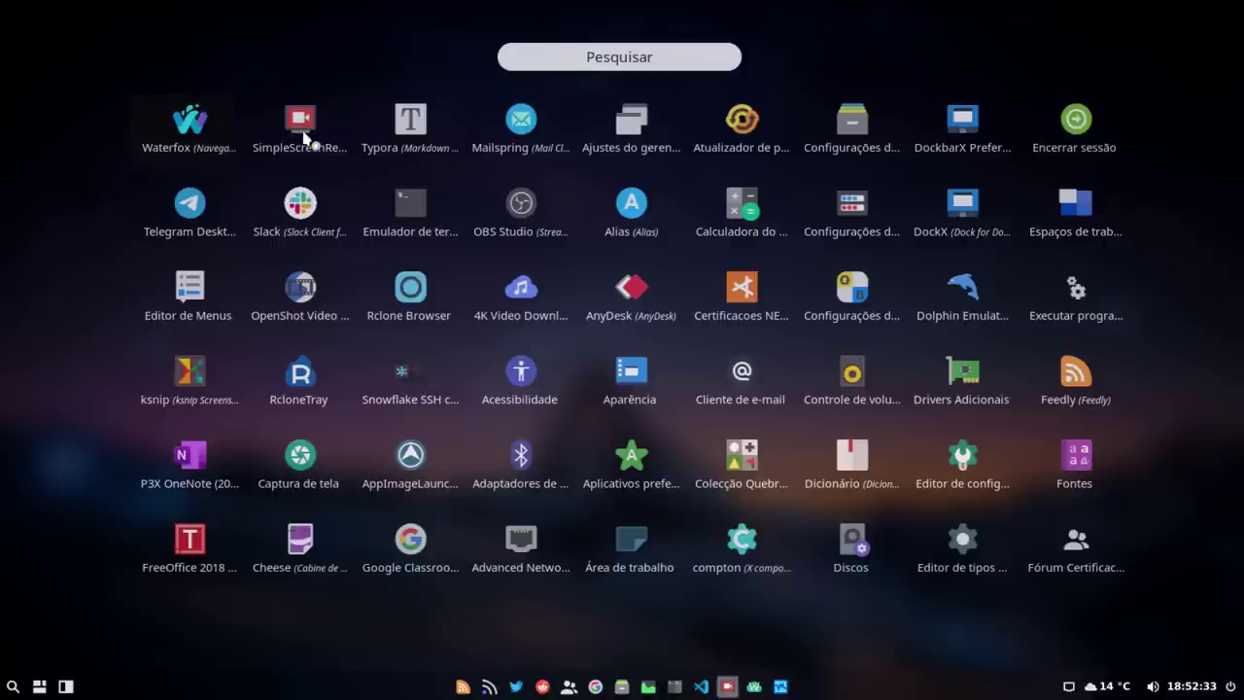
pyautogui.click(411, 136)
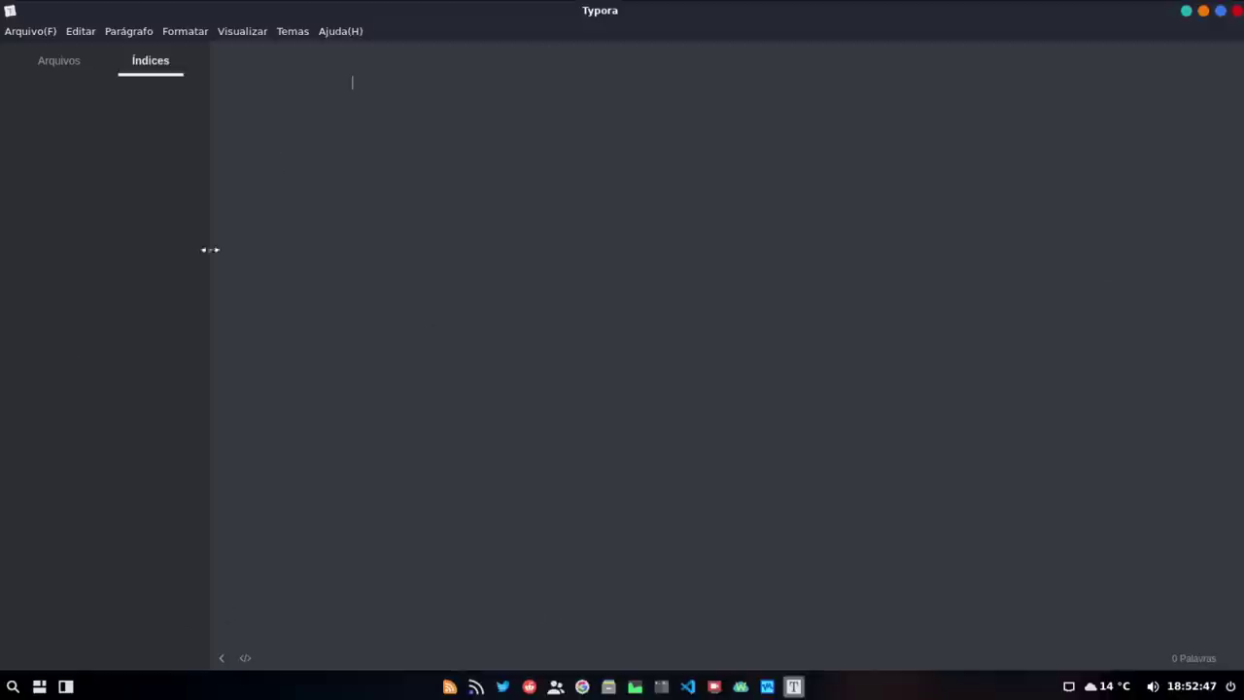
# Switch to a new Waterfox window, look up typora in the address bar, and open the Typora website at typora.io.
pyautogui.click(13, 686)
pyautogui.press('Escape')
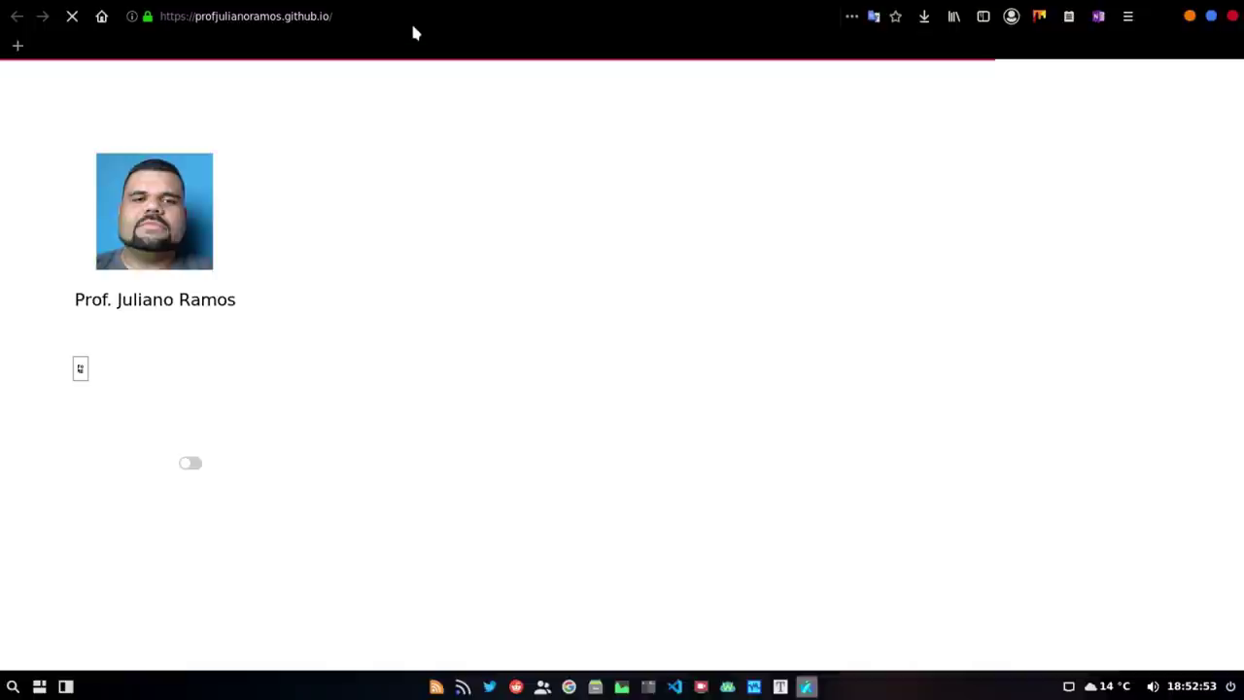
pyautogui.click(413, 18)
pyautogui.write('y')
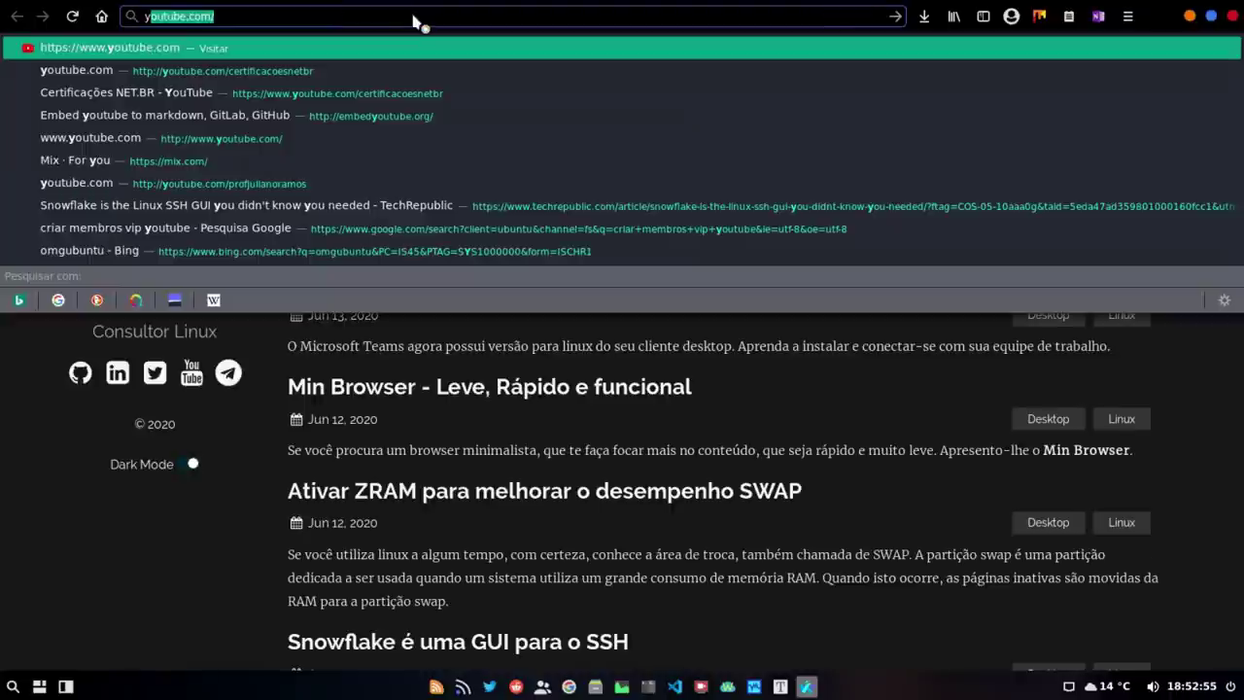
pyautogui.press('BackSpace')
pyautogui.press('BackSpace')
pyautogui.write('typora')
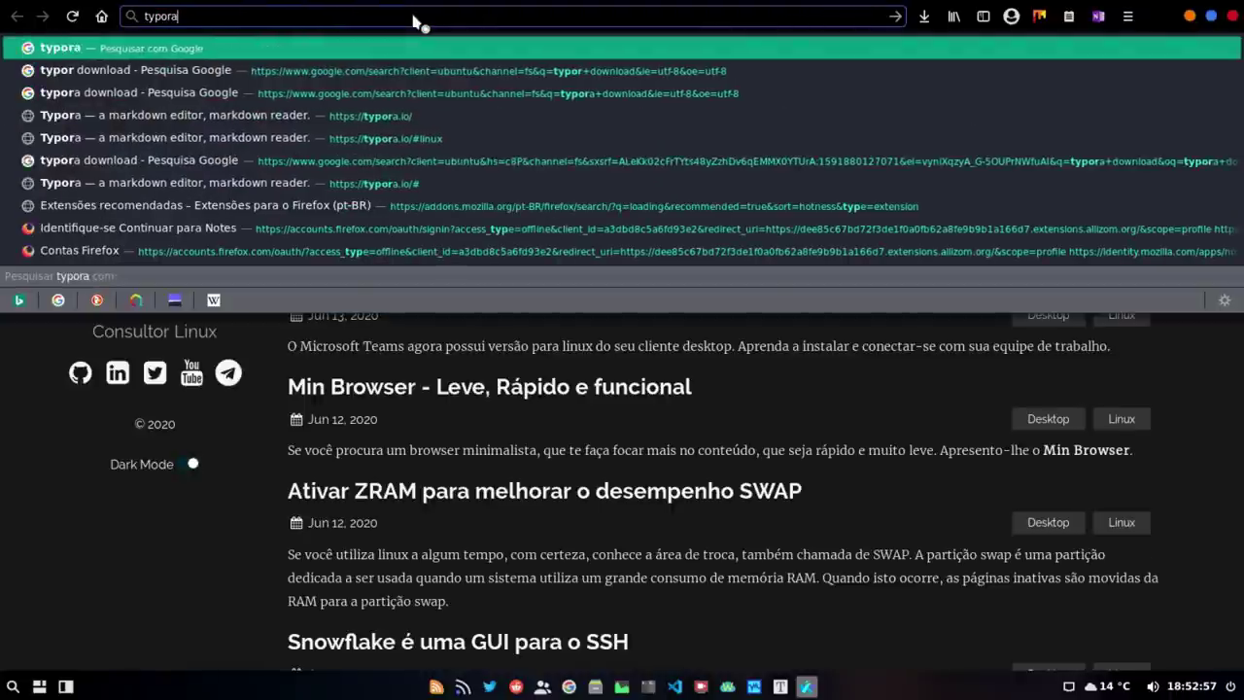
pyautogui.press('Down')
pyautogui.press('Down')
pyautogui.press('Return')
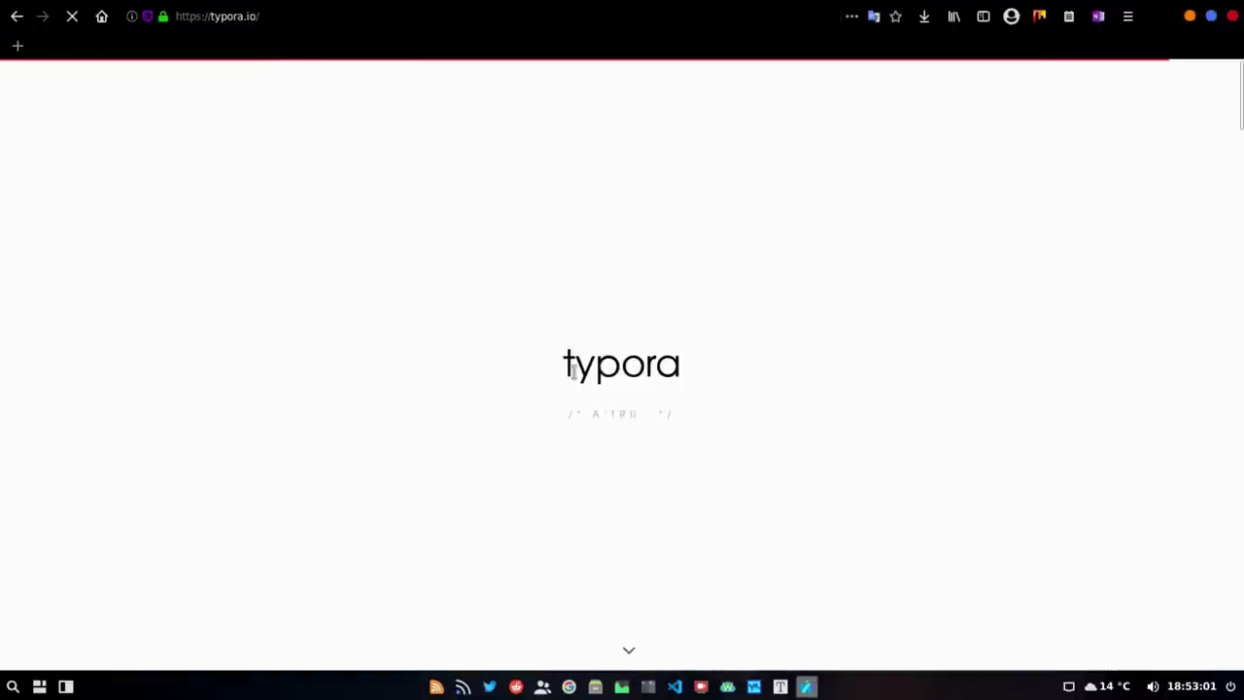
# Review the Linux installation commands in the Typora site's download section, highlighting the key and repository lines, and close the instructions.
pyautogui.scroll(-10, 575, 378)
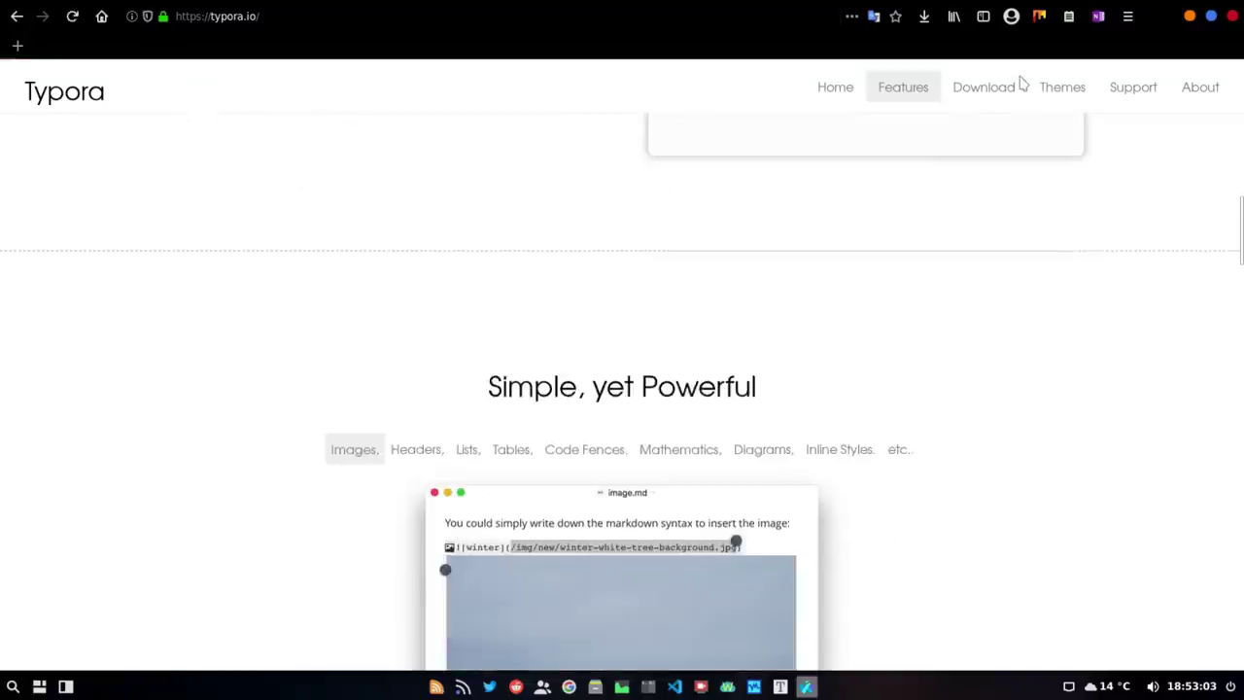
pyautogui.scroll(2, 1006, 89)
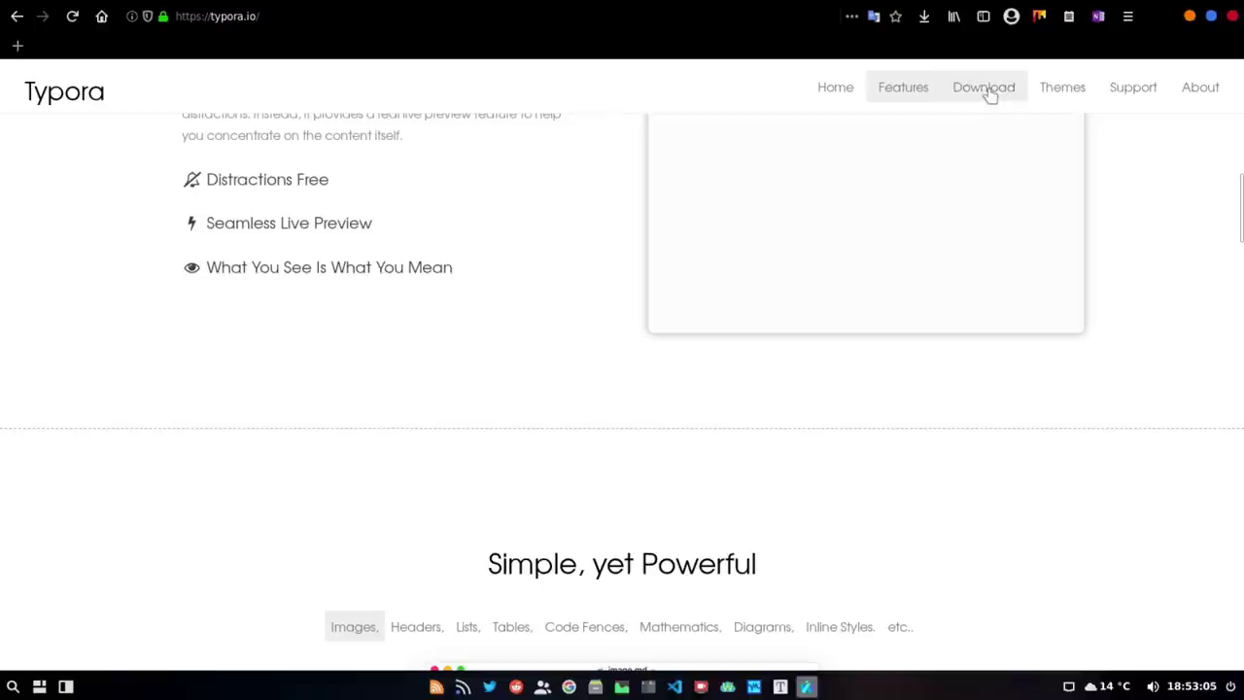
pyautogui.click(988, 93)
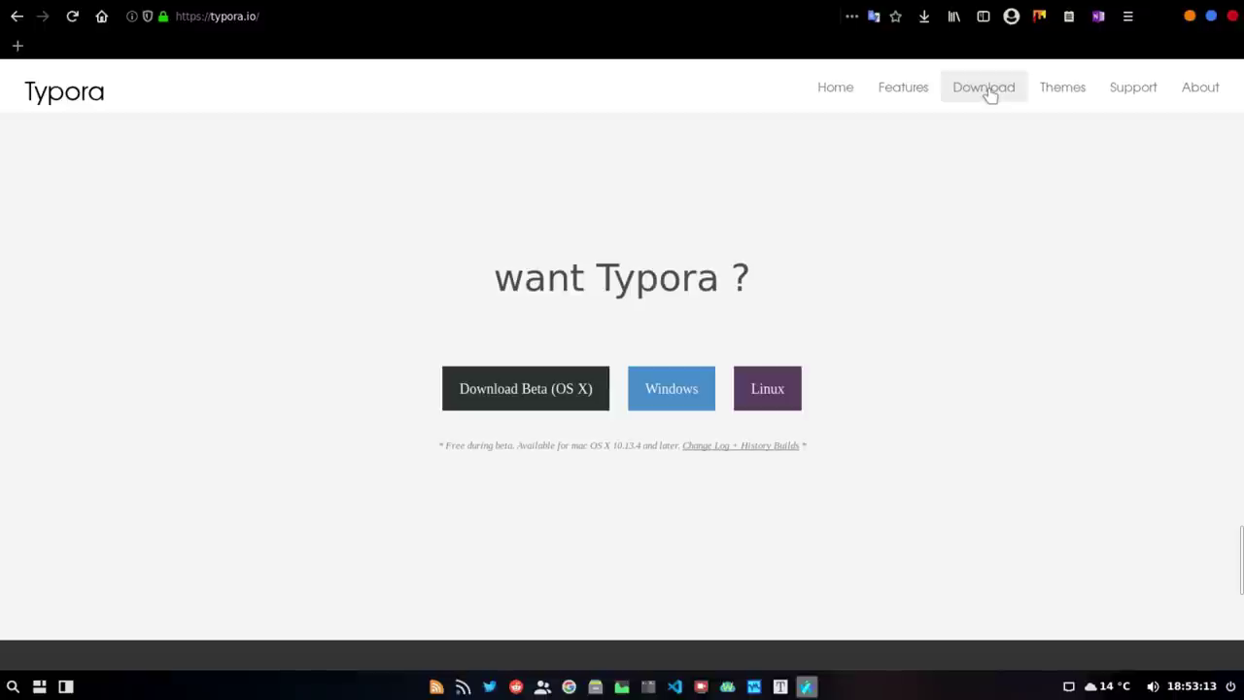
pyautogui.click(773, 393)
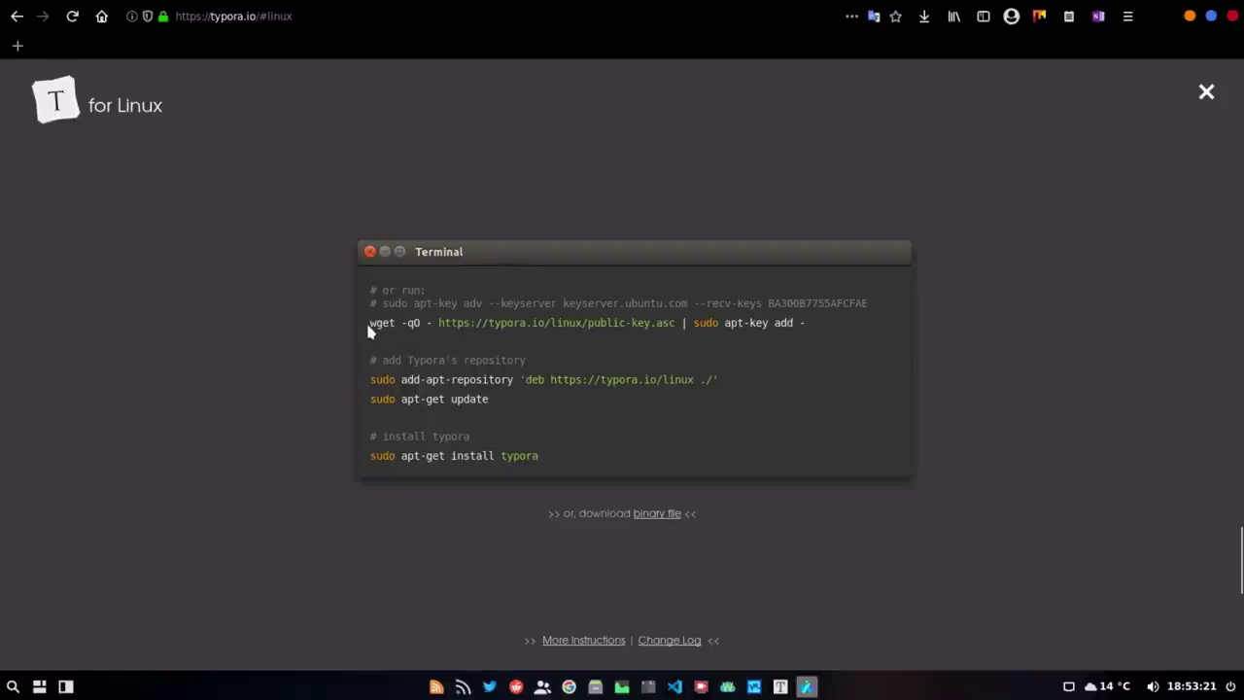
pyautogui.moveTo(369, 331); pyautogui.dragTo(821, 330)
pyautogui.moveTo(353, 382); pyautogui.dragTo(719, 374)
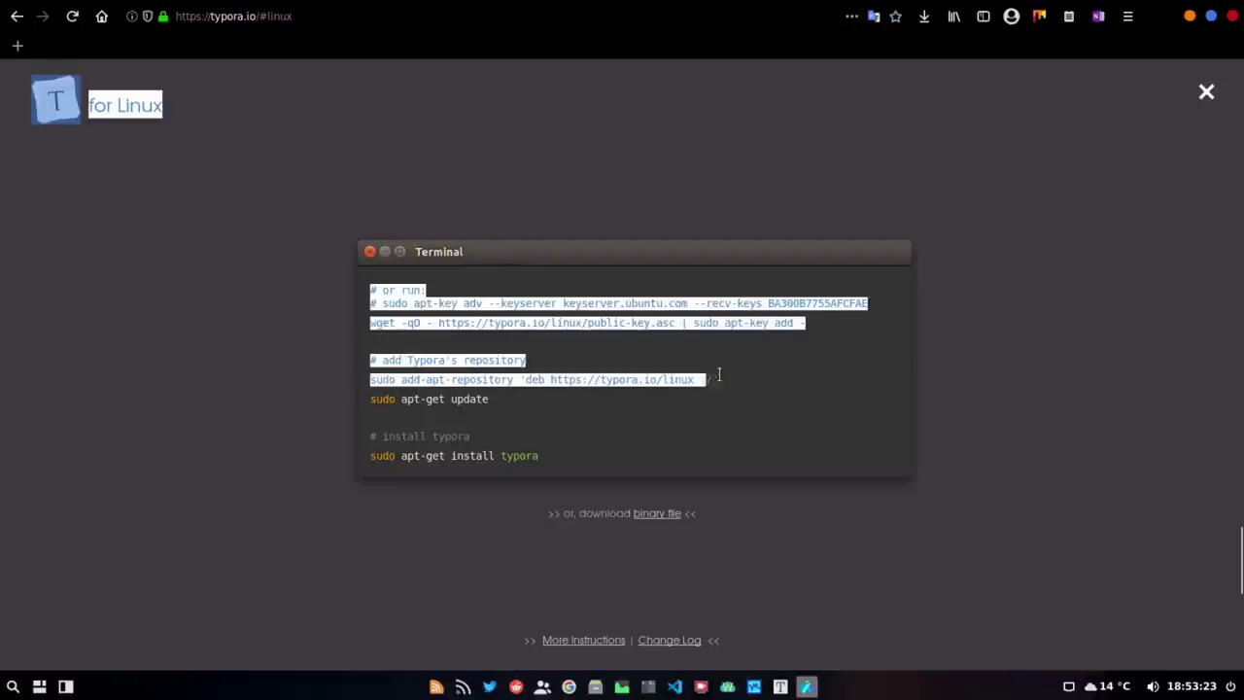
pyautogui.click(504, 398)
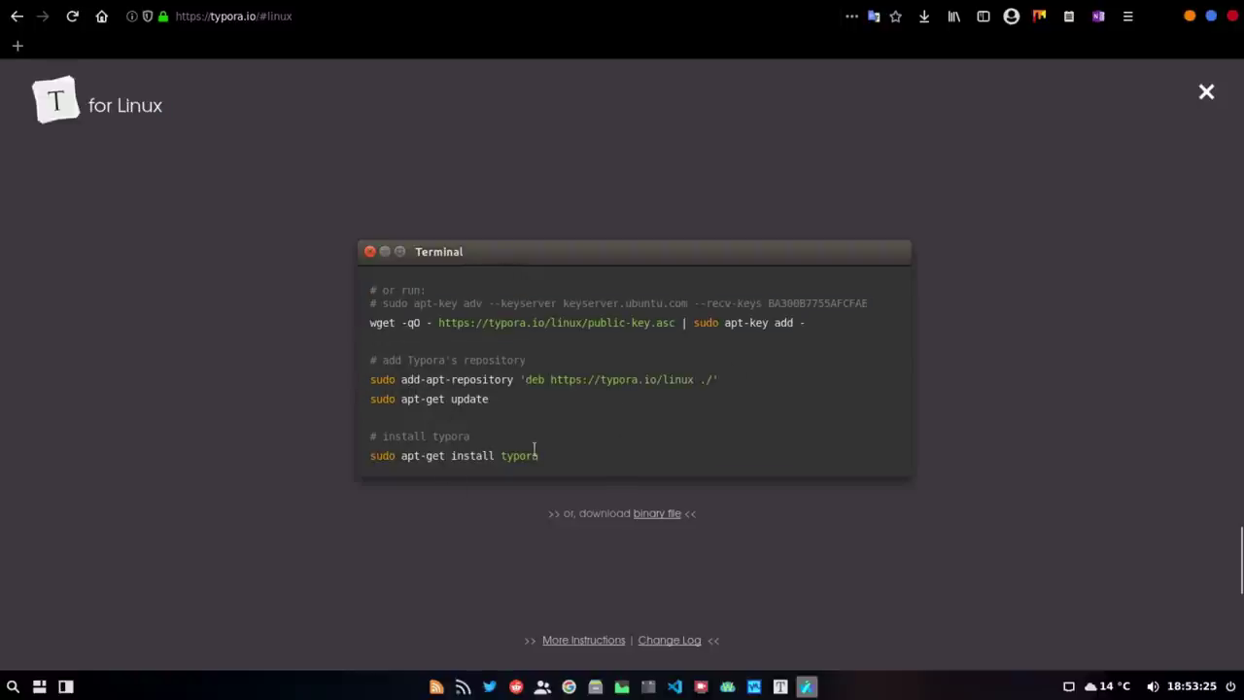
pyautogui.click(1206, 91)
# Switch to Typora and view its list of themes without choosing another one.
pyautogui.hotkey('alt', 'Tab')
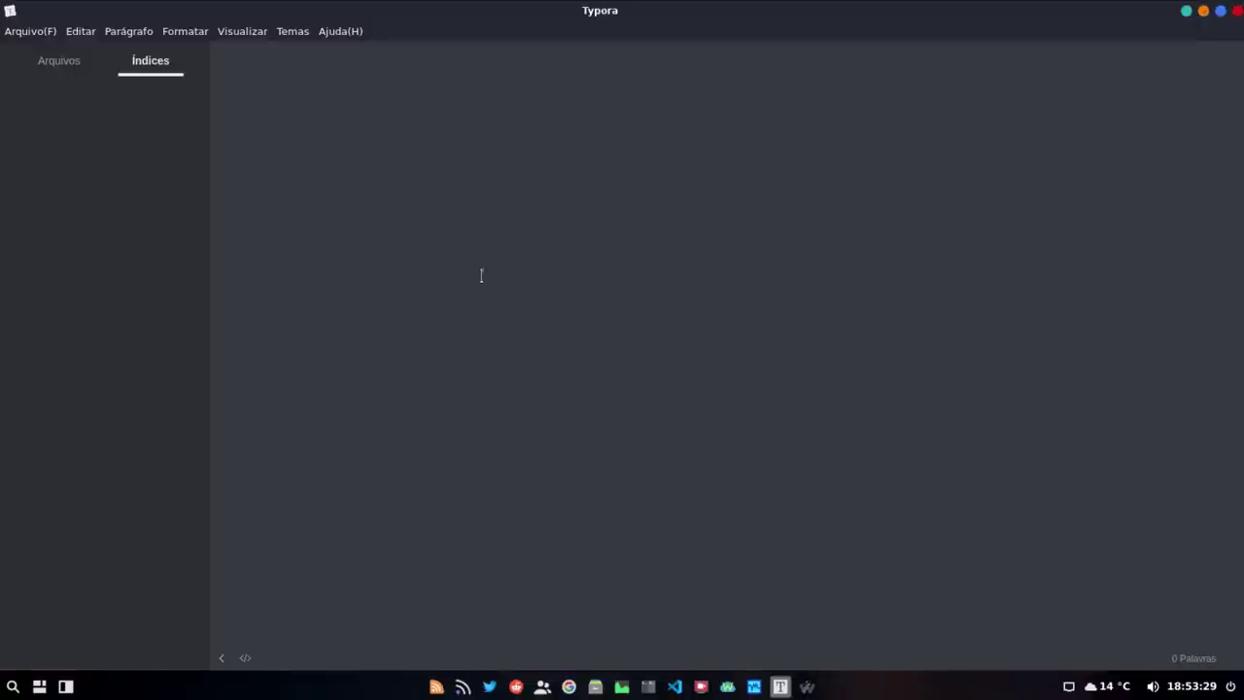
pyautogui.click(268, 31)
pyautogui.moveTo(300, 39)
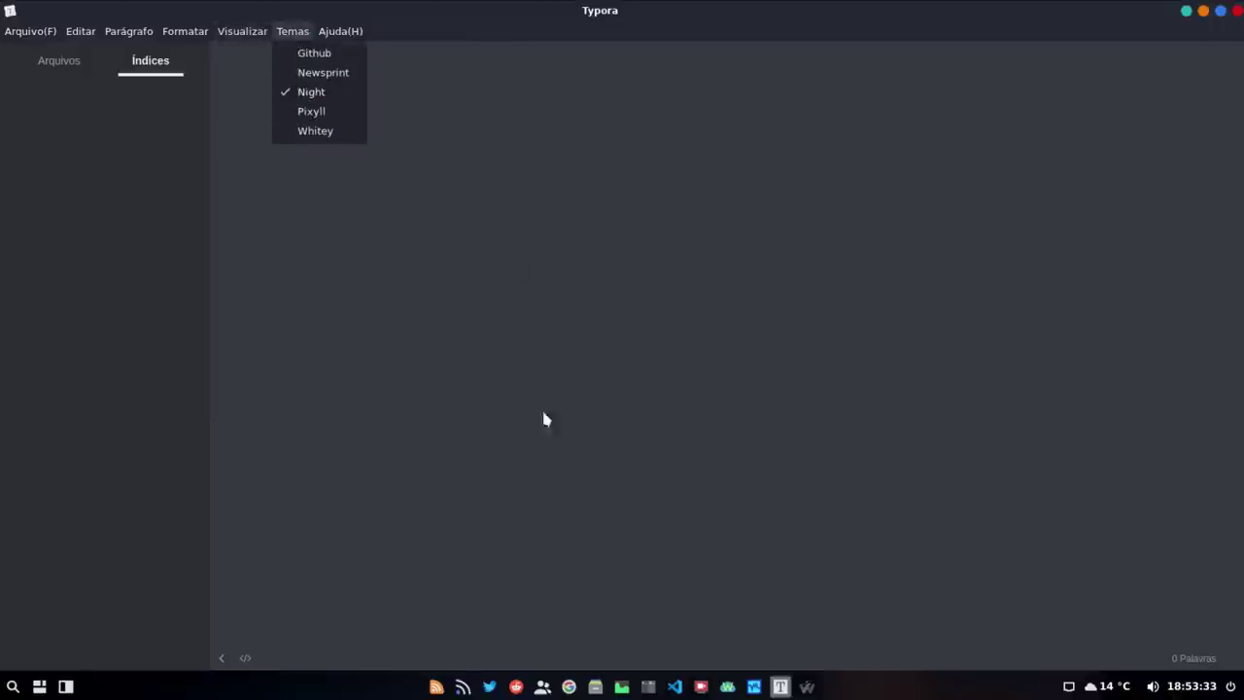
pyautogui.click(260, 162)
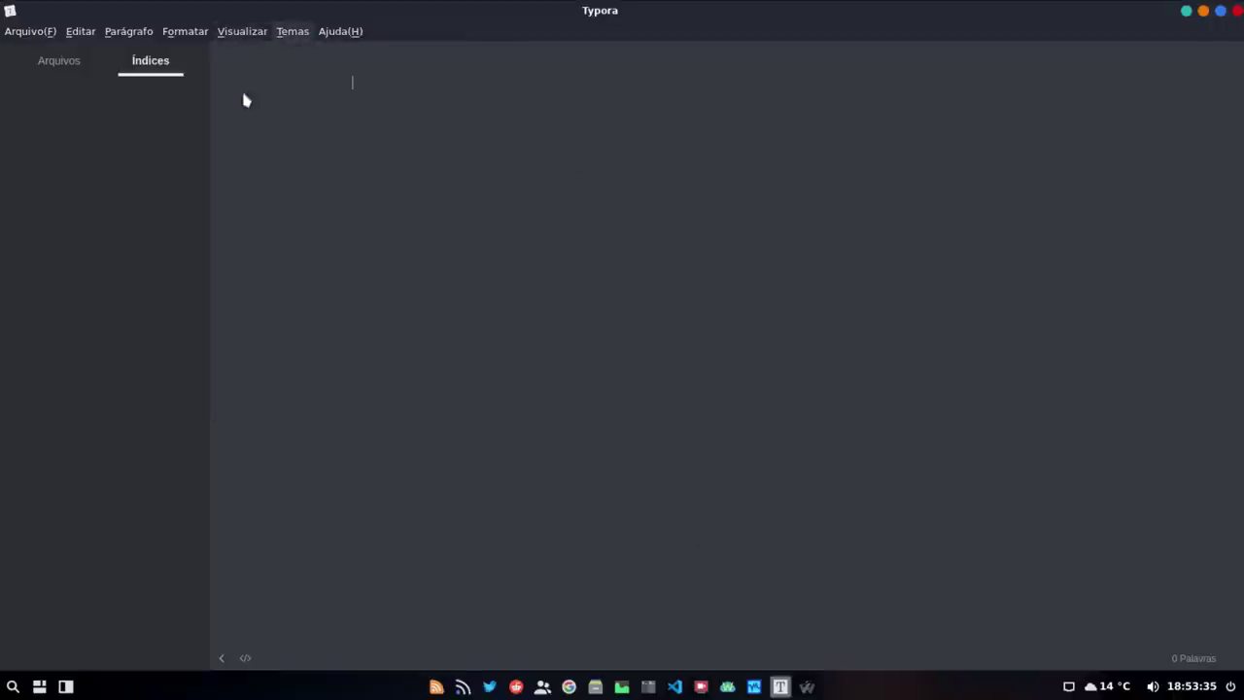
# View Typora's general preferences without changing anything, and close the editor.
pyautogui.click(24, 33)
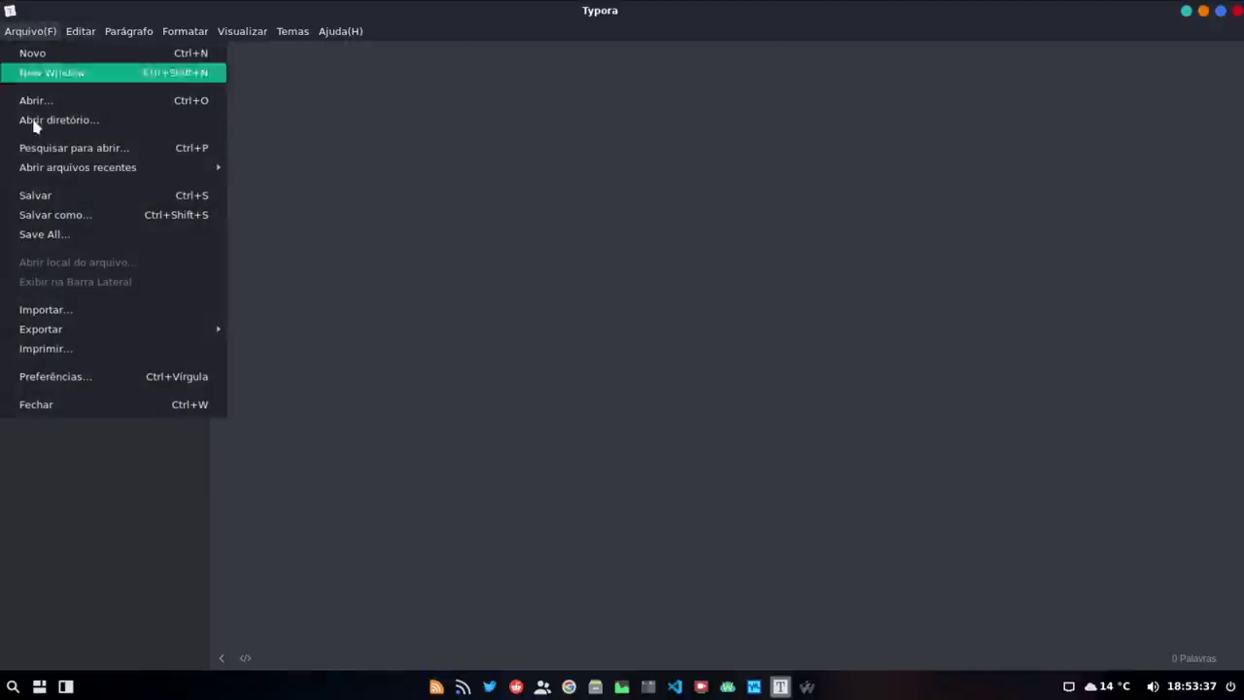
pyautogui.click(56, 376)
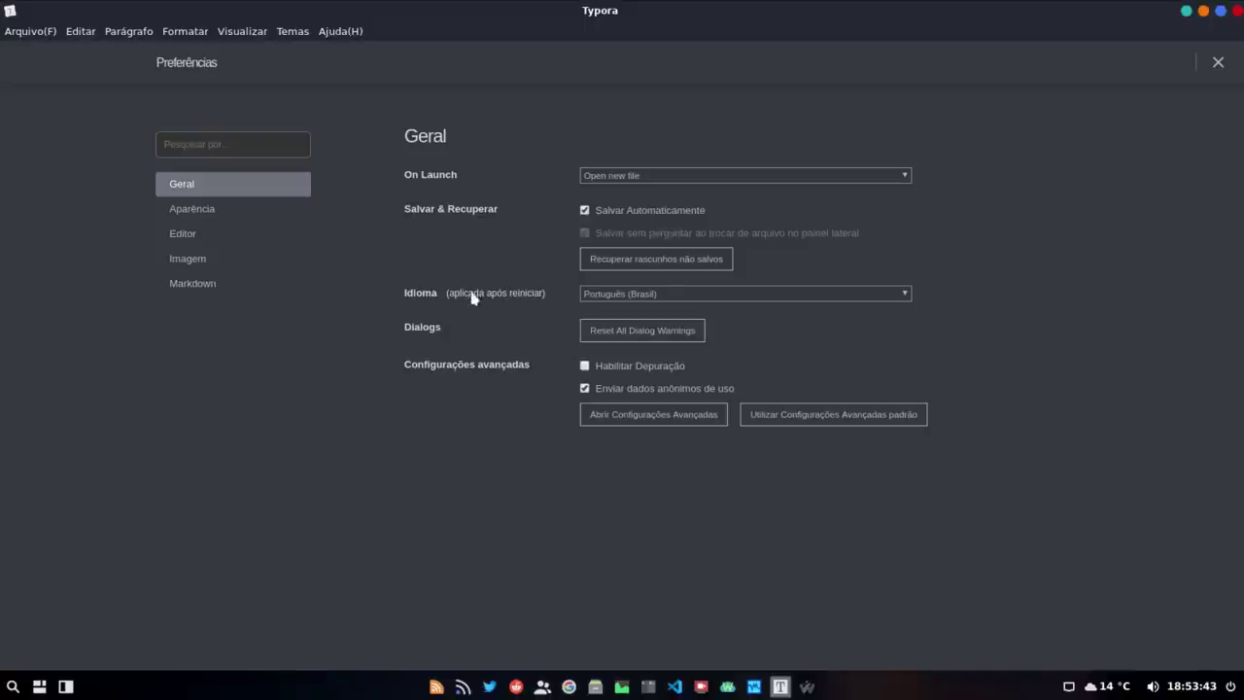
pyautogui.press('Escape')
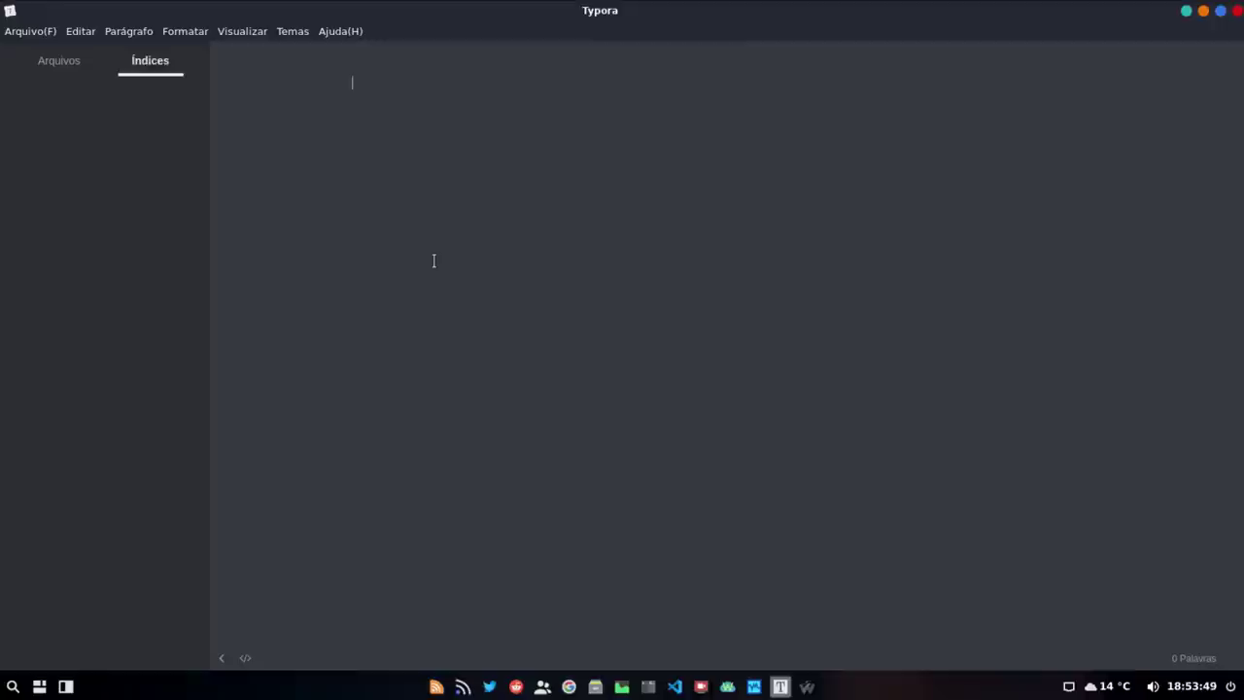
pyautogui.click(1237, 16)
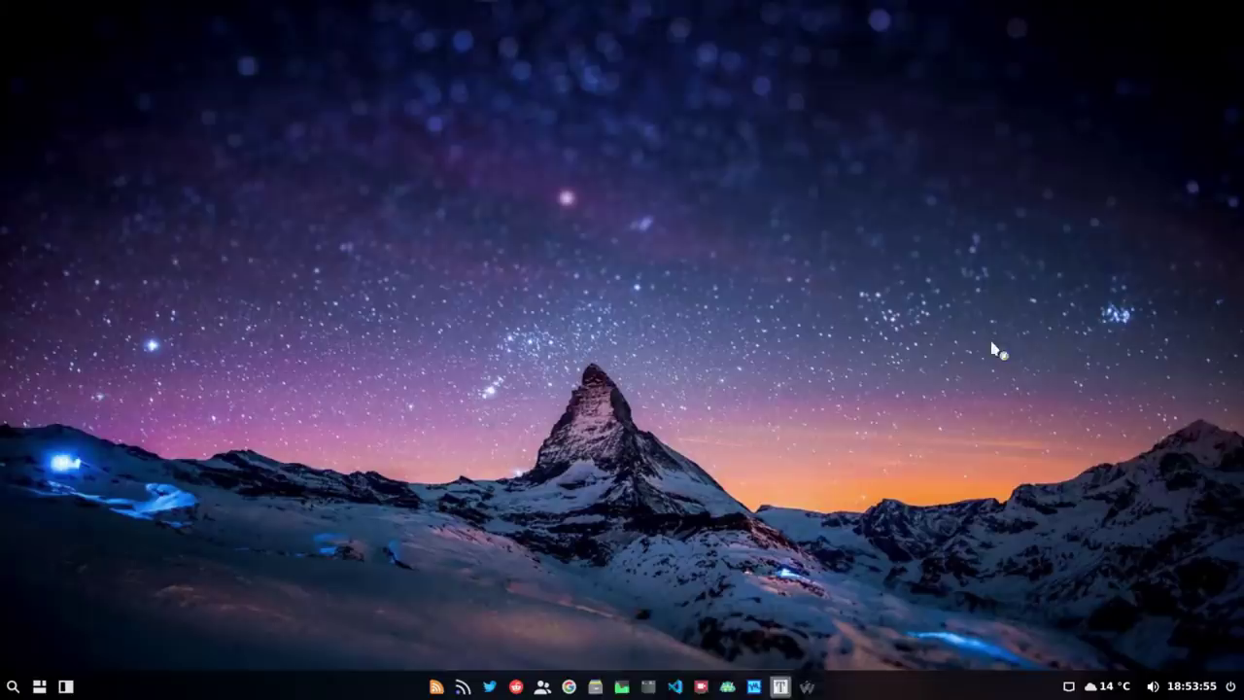
# Launch Mailspring from the application launcher, and open the getmailspring.com/download page in Waterfox.
pyautogui.click(11, 687)
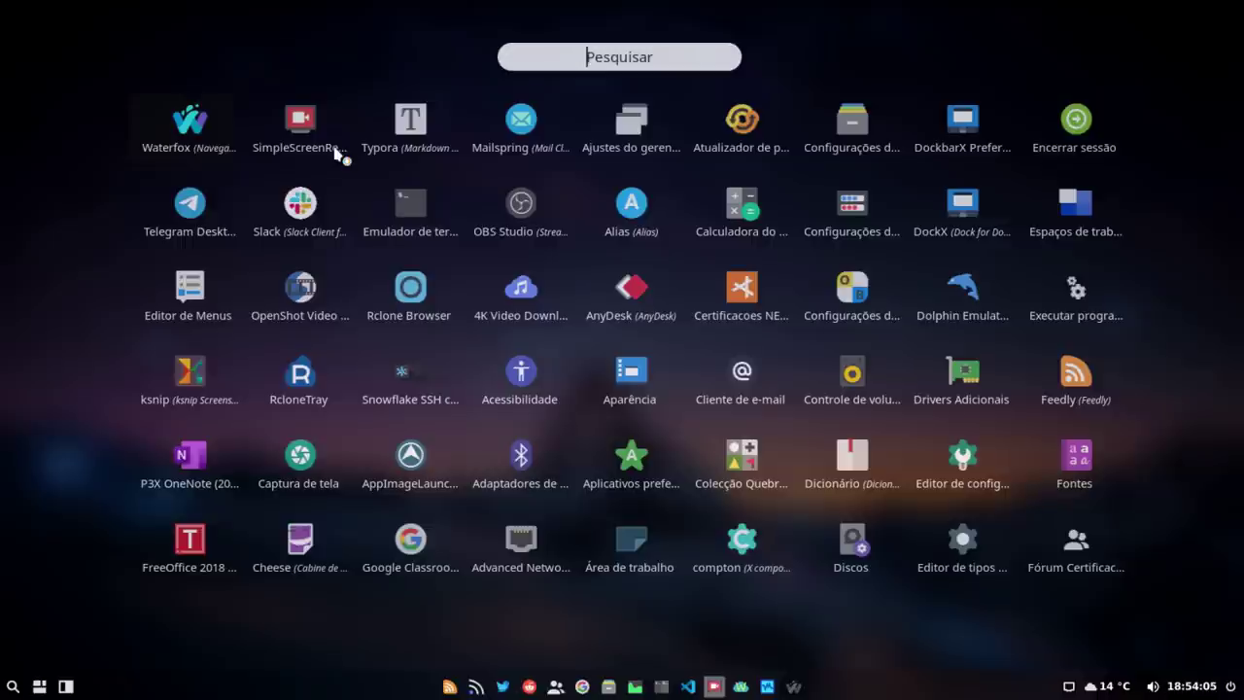
pyautogui.click(530, 127)
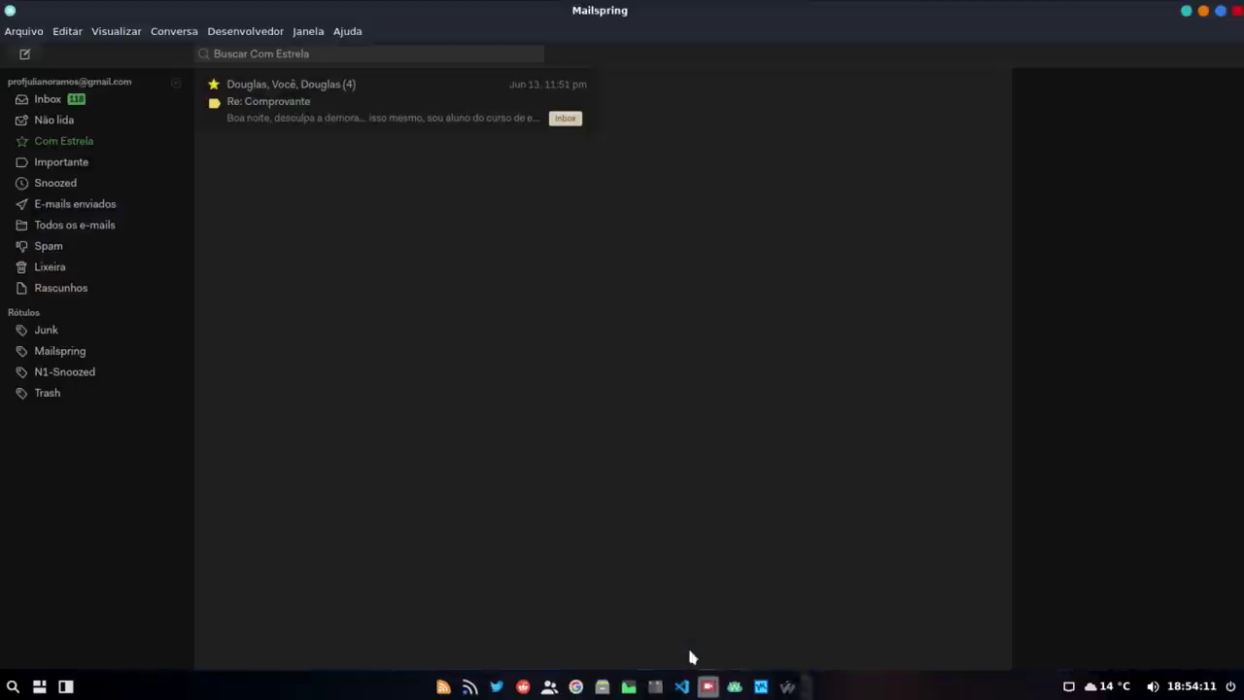
pyautogui.click(778, 688)
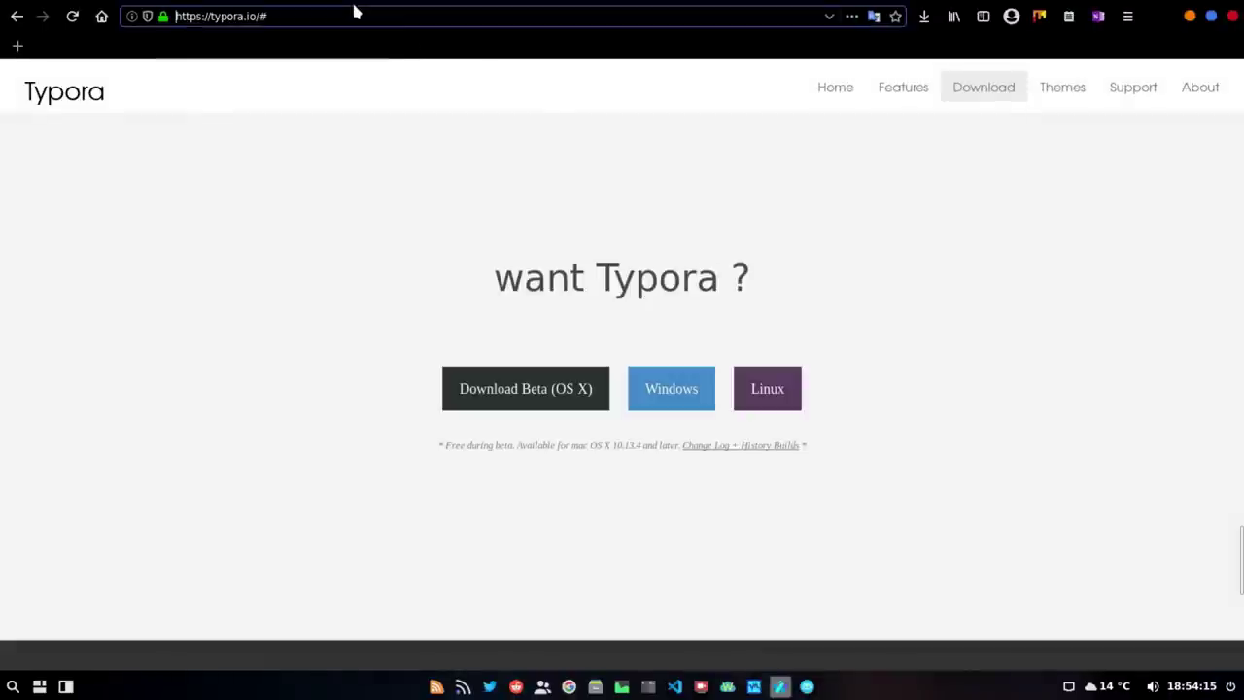
pyautogui.click(351, 8)
pyautogui.write('mai')
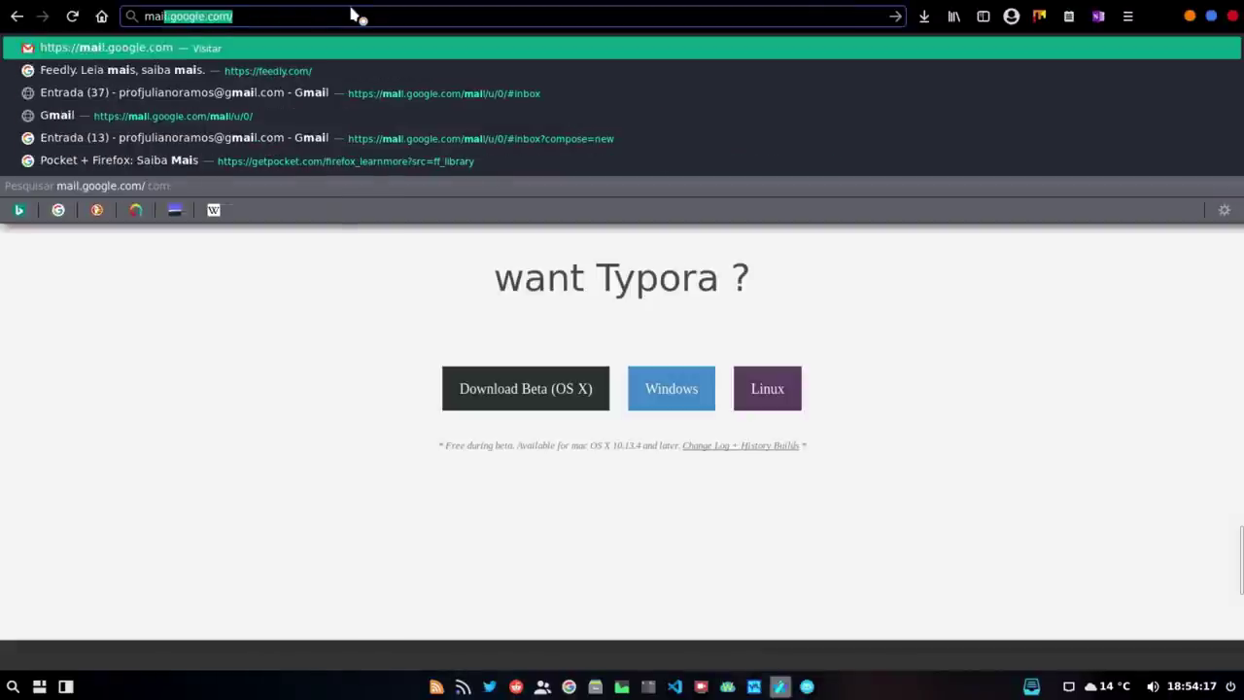
pyautogui.write('lspring')
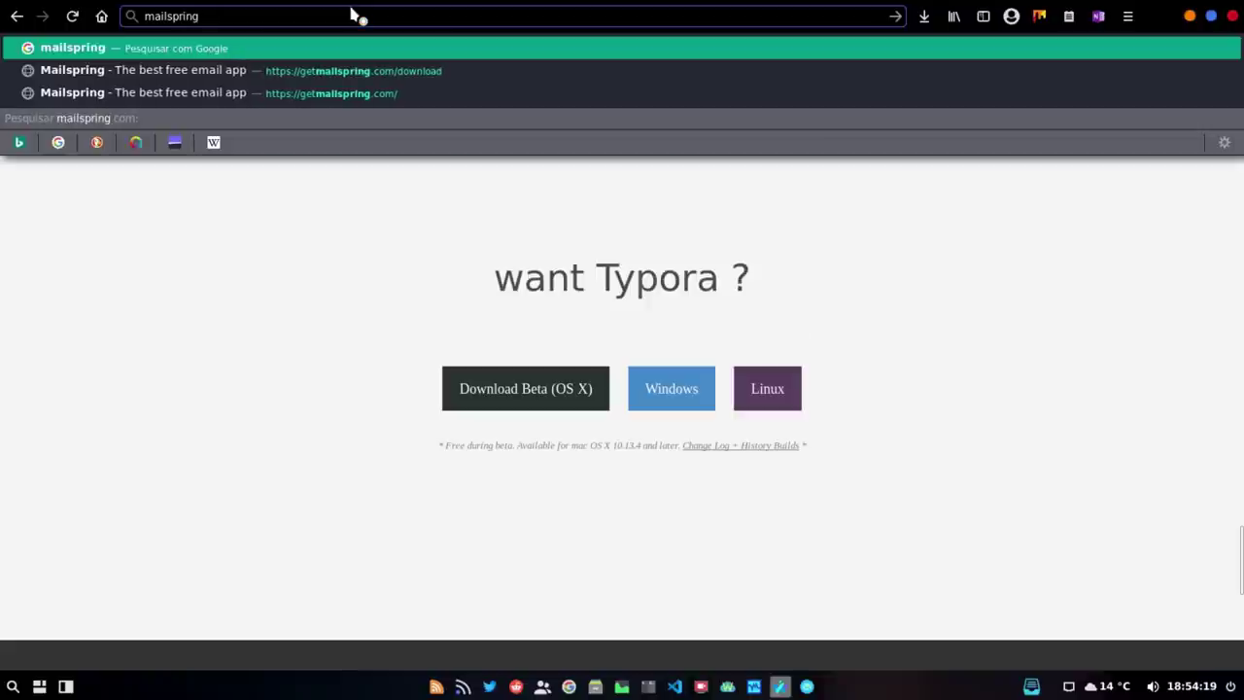
pyautogui.press('Down')
pyautogui.press('Return')
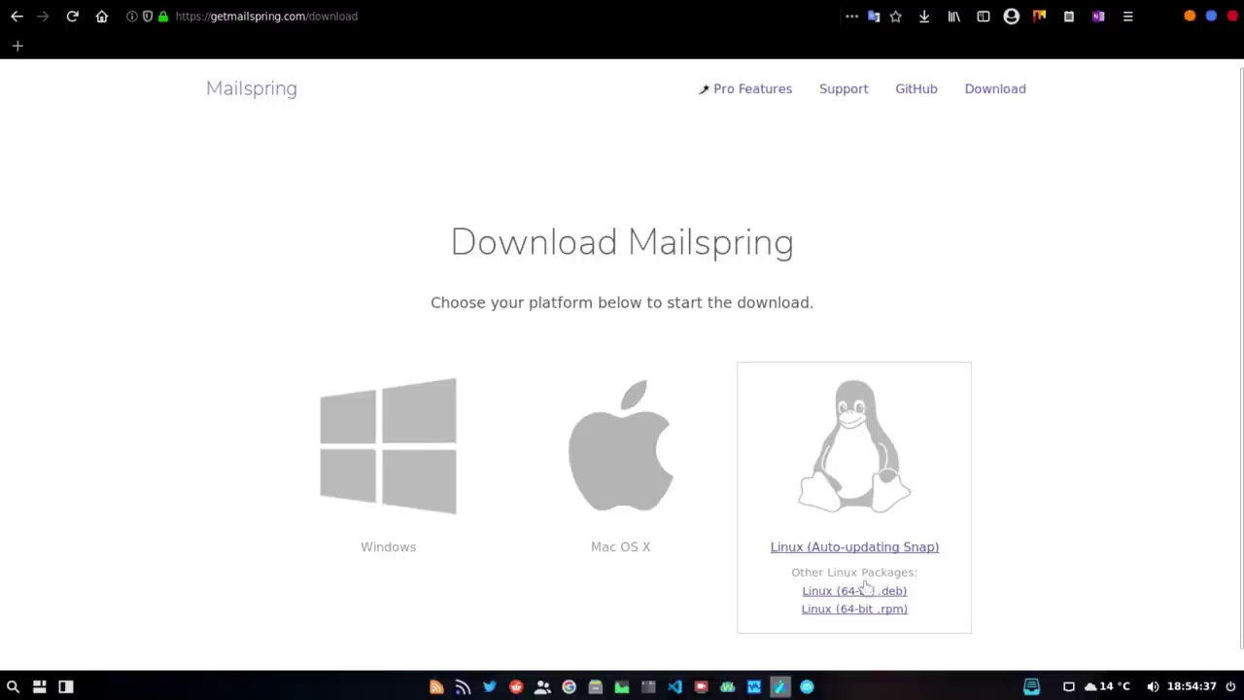
# Minimize Waterfox to return to Mailspring, and open the Google Classroom comment notification about "Como conheceu o curso?" in the inbox.
pyautogui.click(1189, 15)
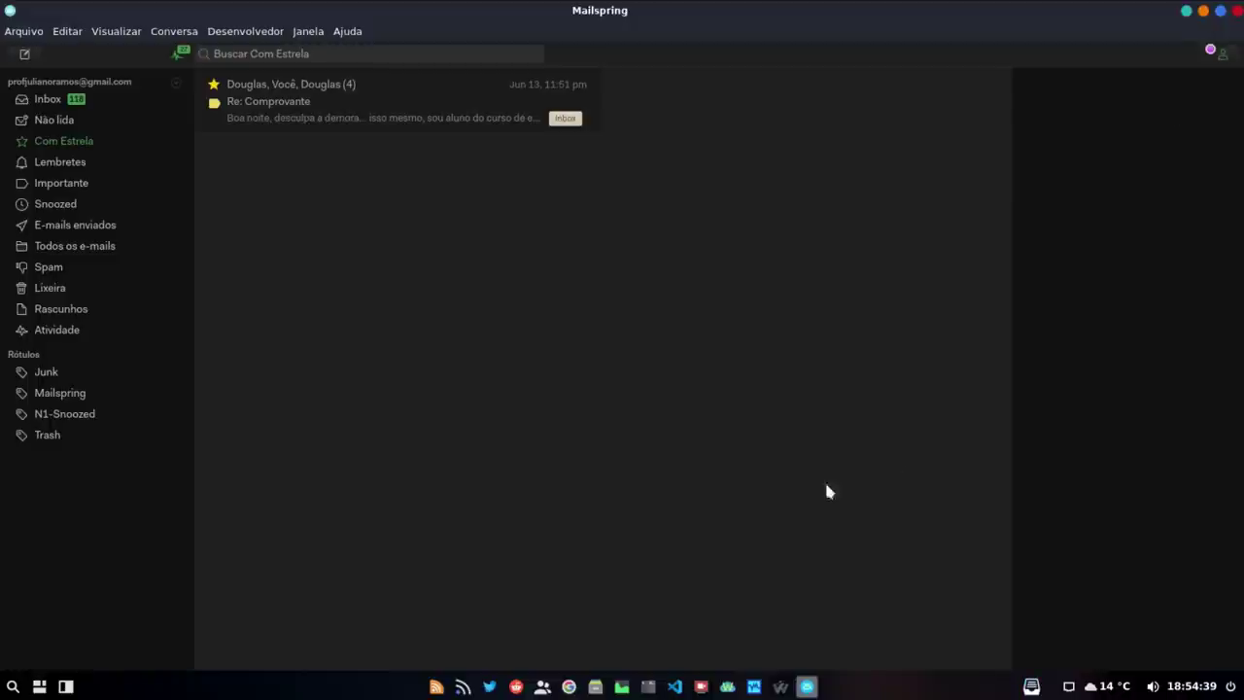
pyautogui.click(49, 99)
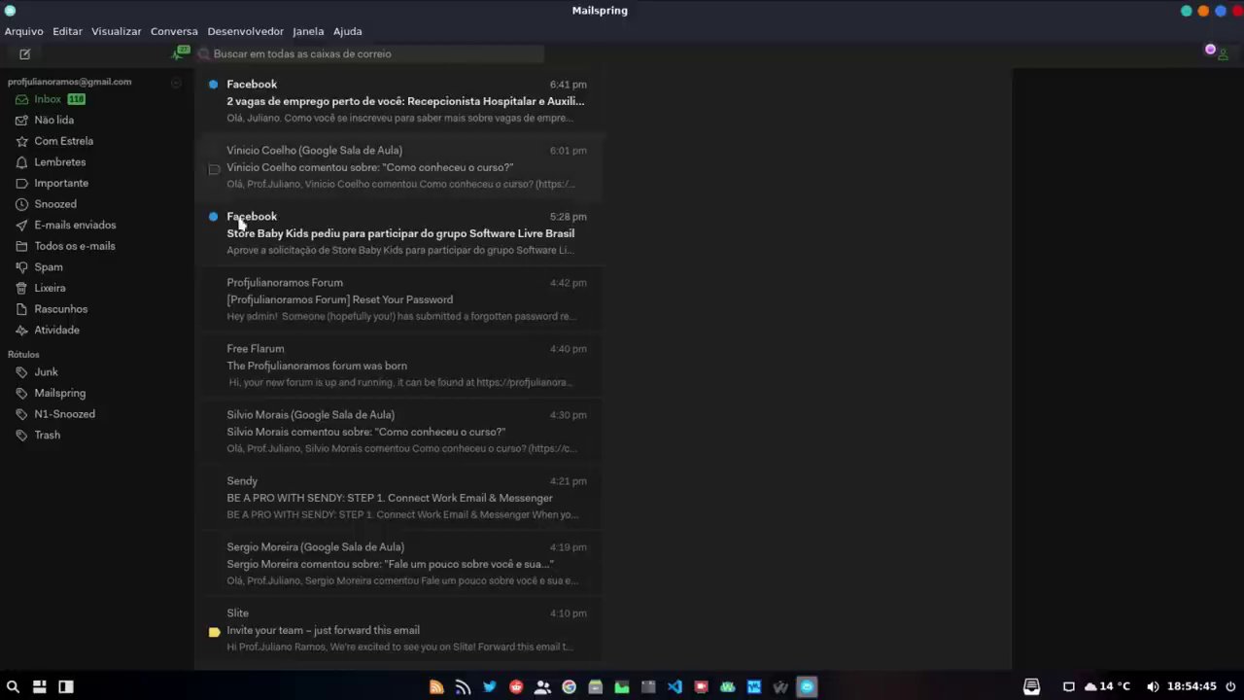
pyautogui.click(342, 166)
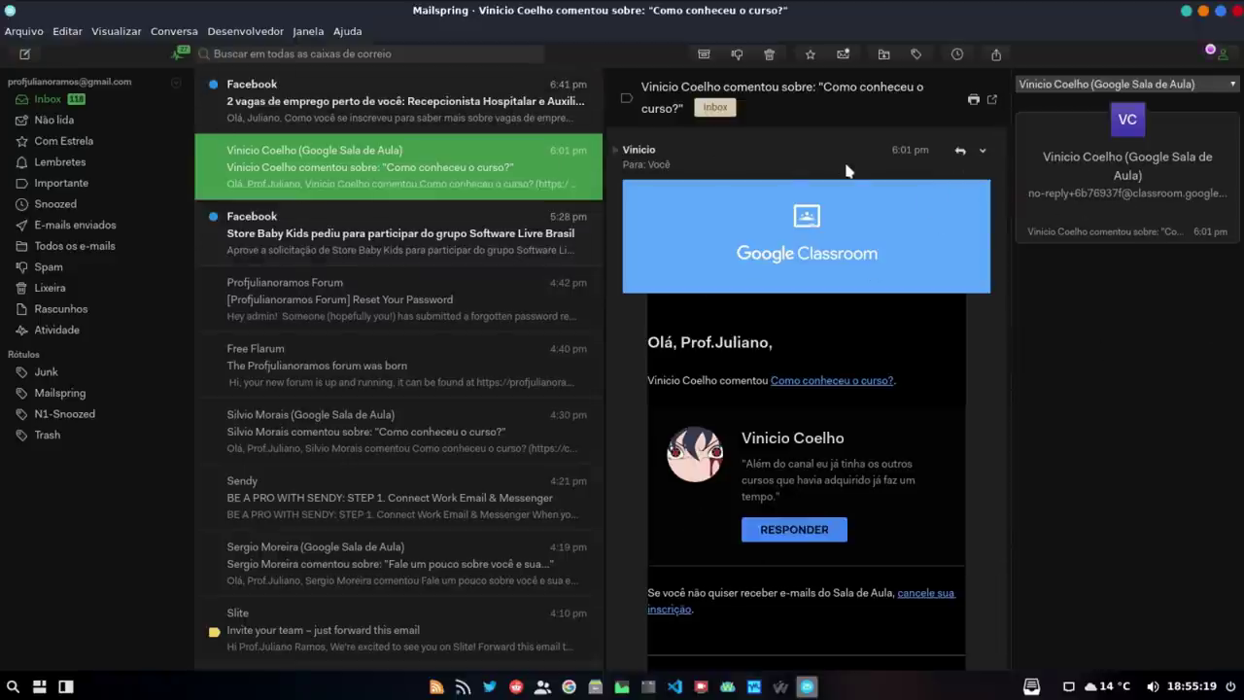
# View Mailspring's theme chooser and dismiss it without applying another theme.
pyautogui.click(62, 32)
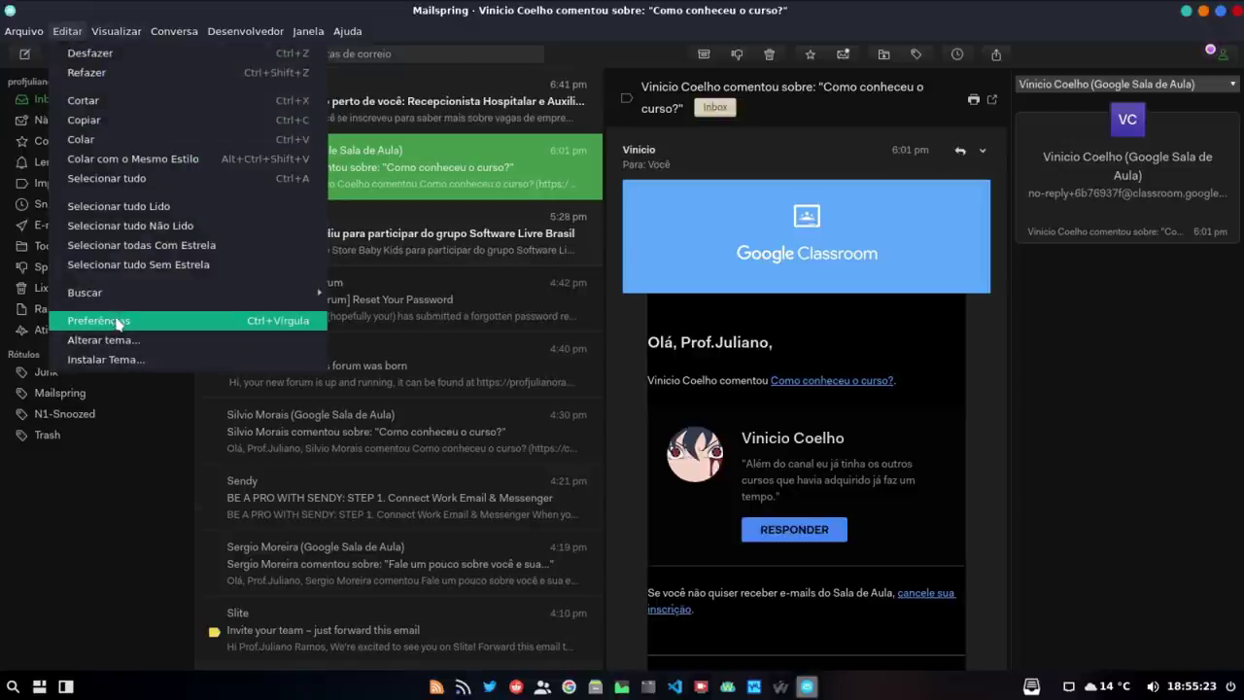
pyautogui.click(137, 342)
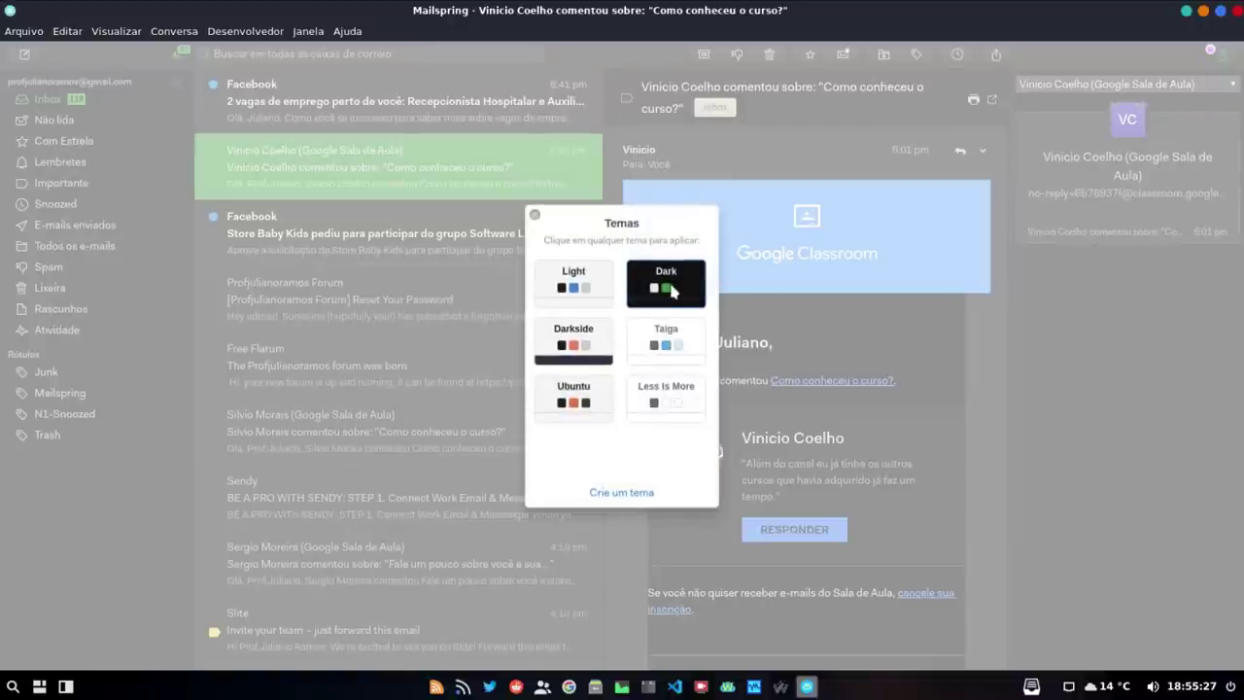
pyautogui.click(756, 402)
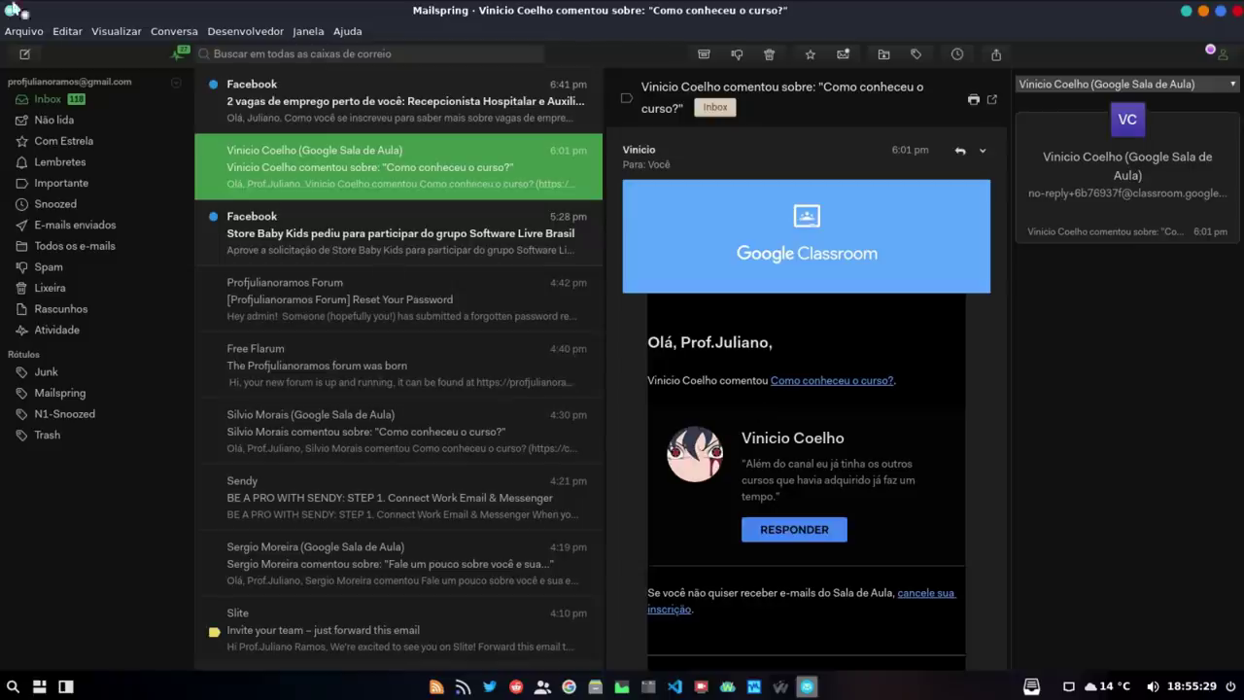
# Review the name, title and e-mail fields of the Padrão signature in Mailspring's preferences, and return to the inbox.
pyautogui.click(67, 31)
pyautogui.click(136, 322)
pyautogui.click(900, 101)
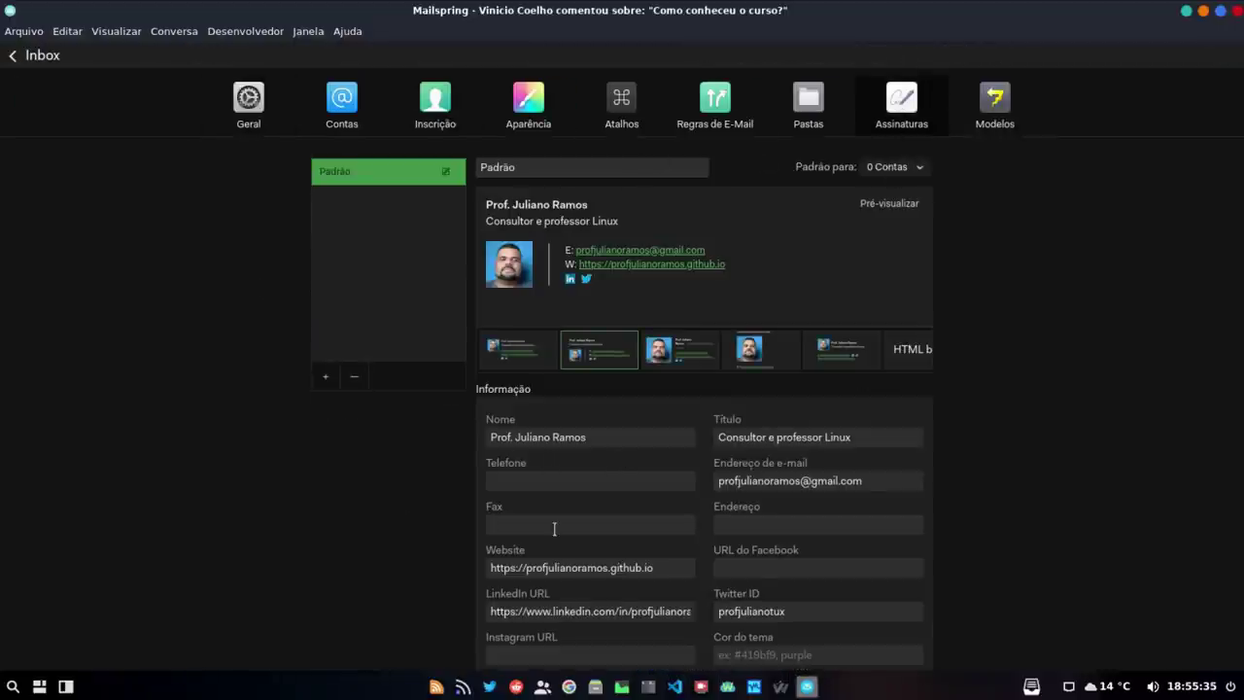
pyautogui.click(589, 436)
pyautogui.click(858, 440)
pyautogui.click(875, 477)
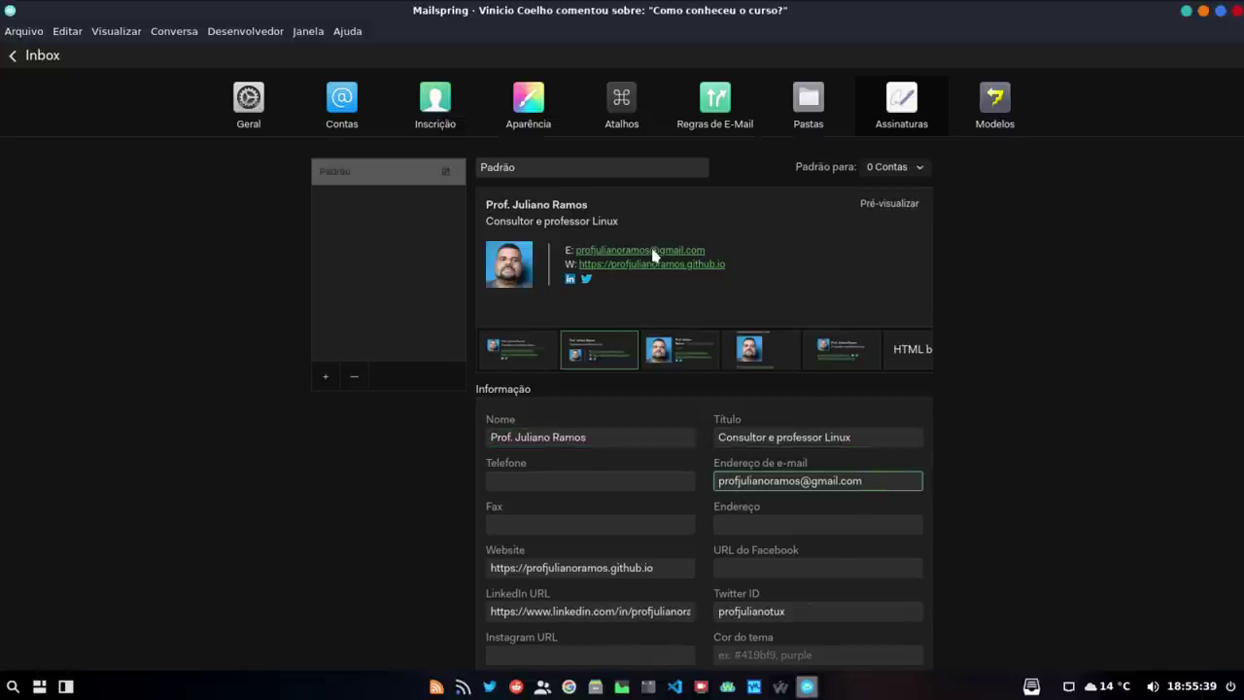
pyautogui.click(34, 58)
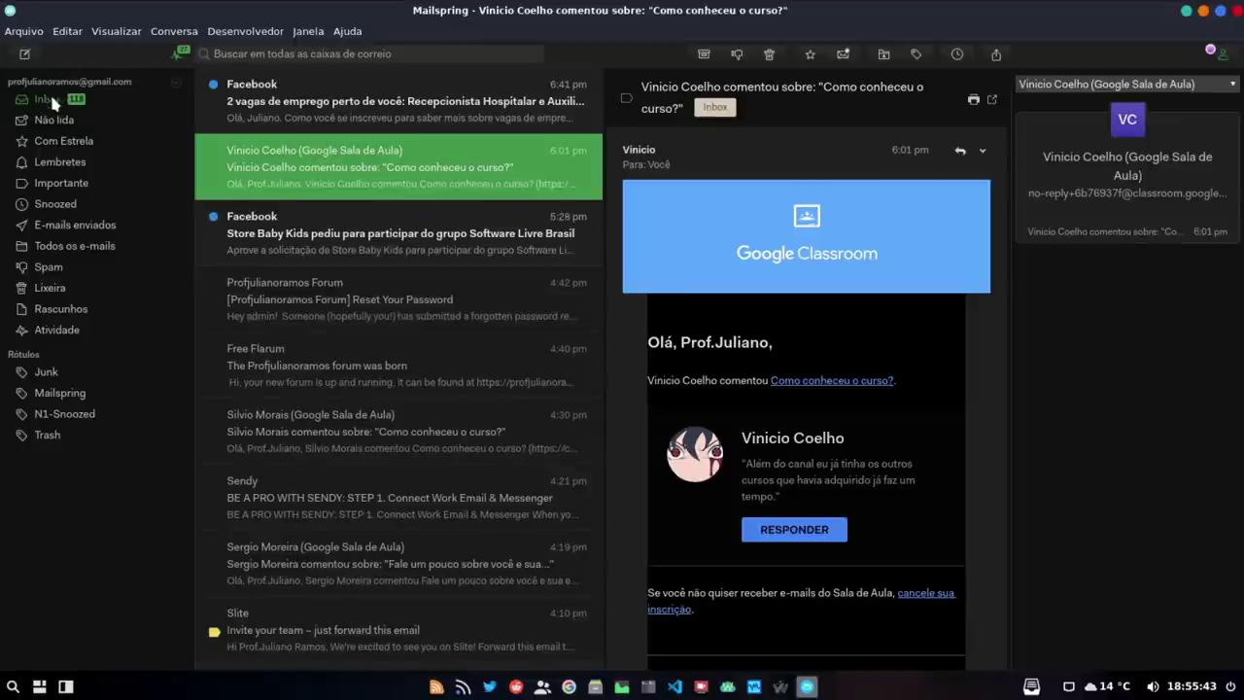
# Start a new e-mail, insert the saved signature in its body, and close the draft and Mailspring.
pyautogui.hotkey('ctrl', 'n')
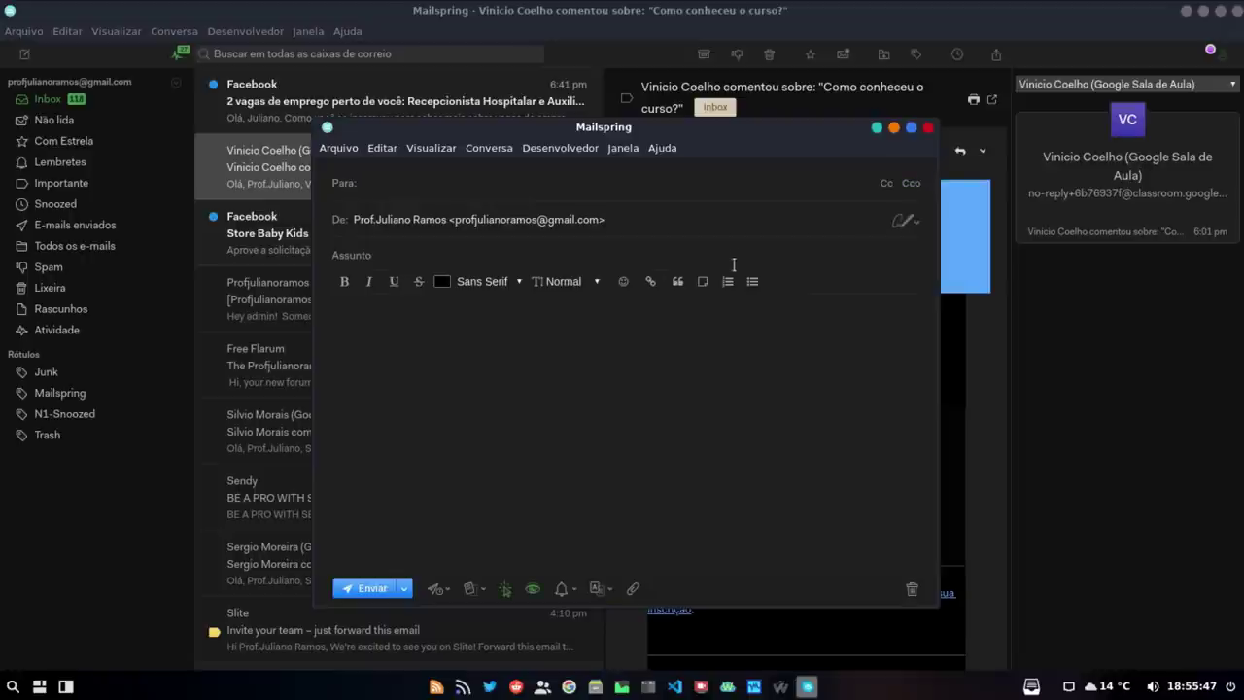
pyautogui.click(900, 228)
pyautogui.click(863, 268)
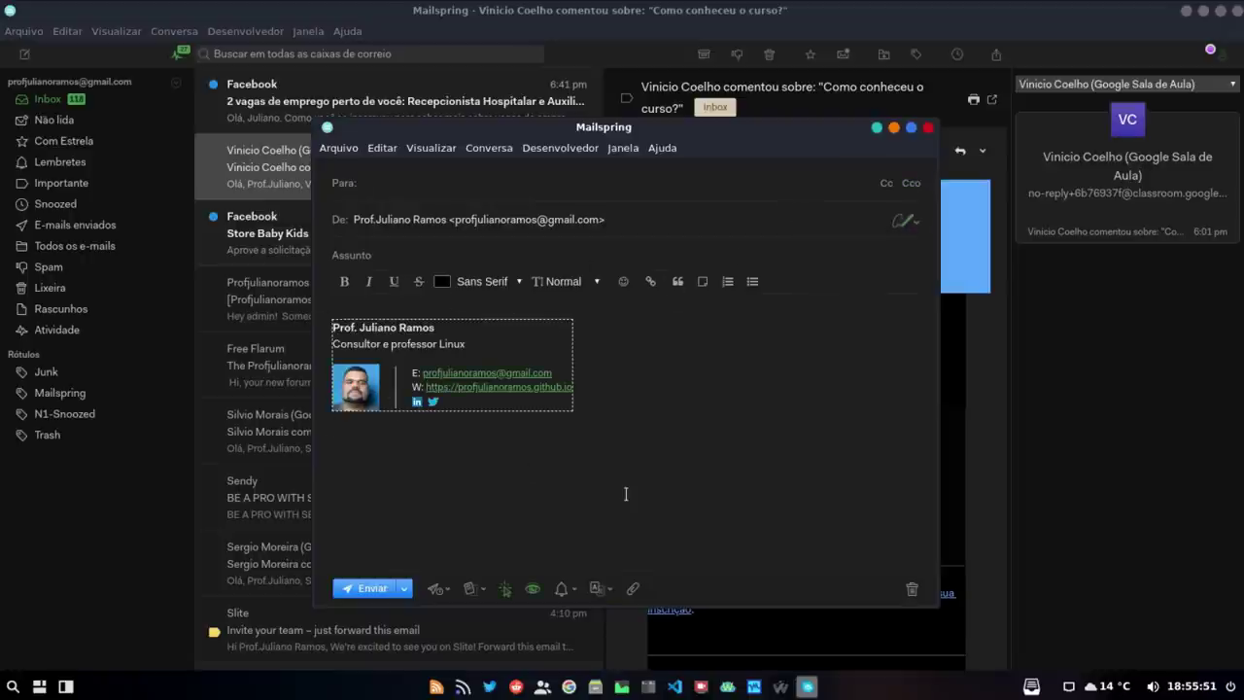
pyautogui.click(928, 127)
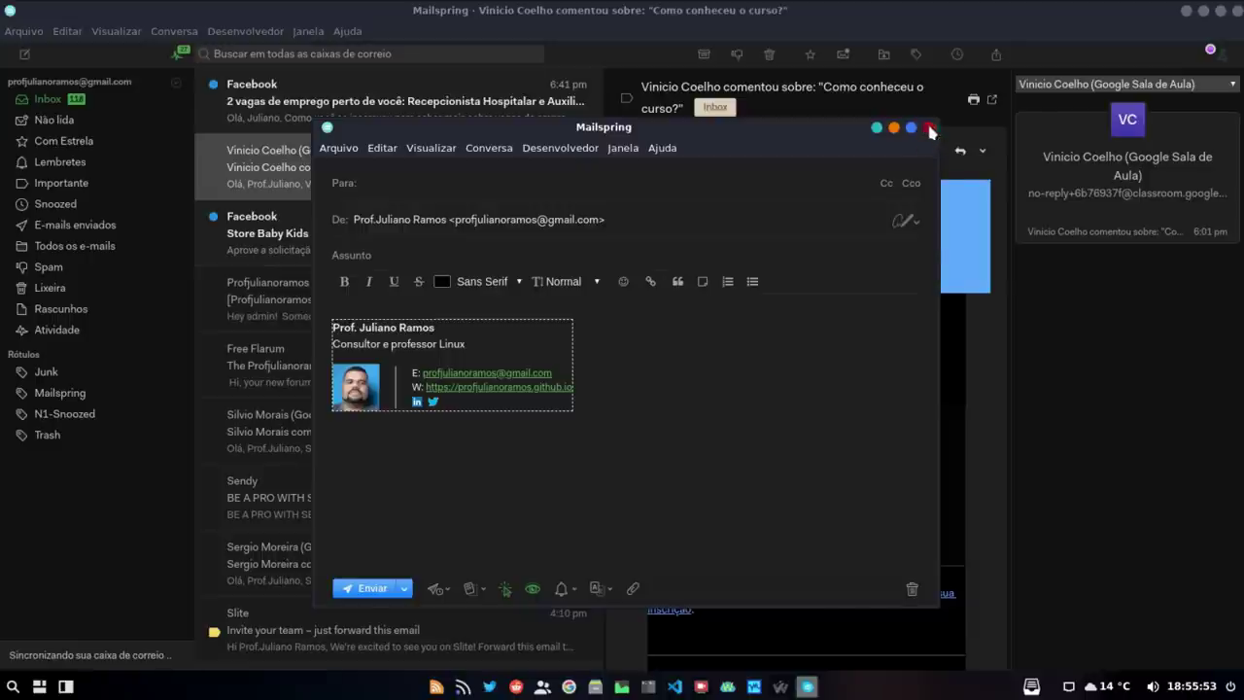
pyautogui.click(1235, 11)
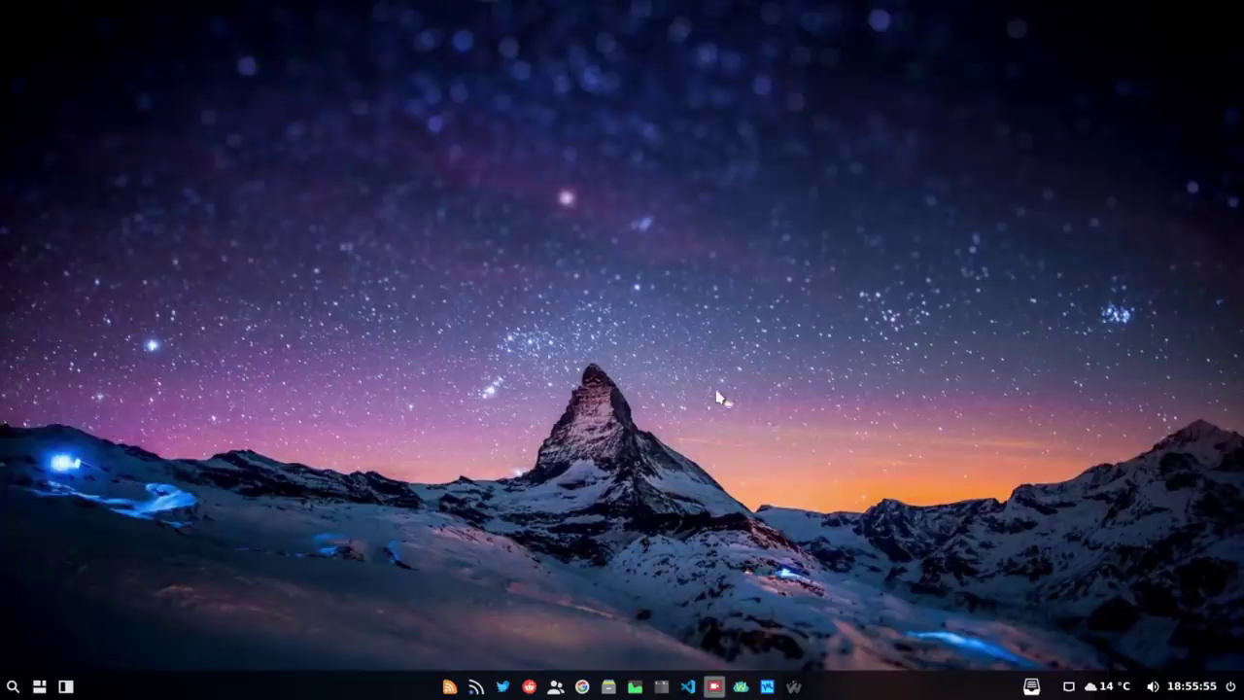
# Show the Linux Notification Center panel to view its notifications, and hide it again.
pyautogui.click(1032, 688)
pyautogui.click(66, 686)
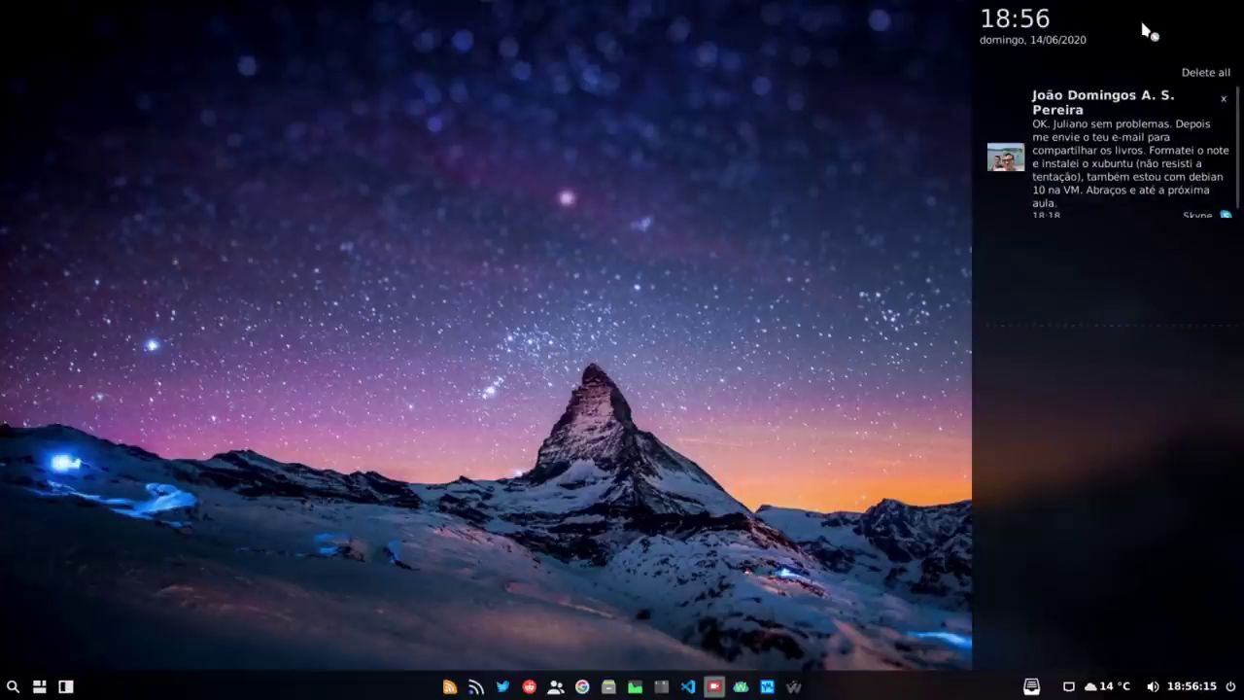
pyautogui.click(66, 686)
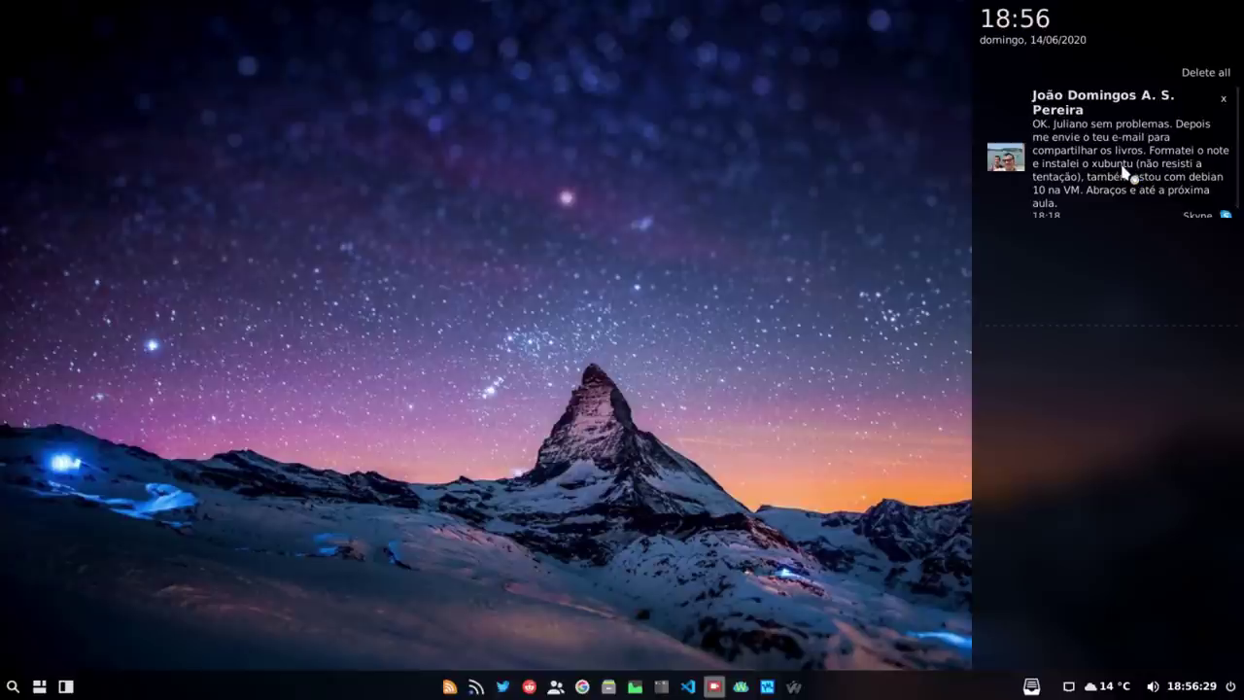
pyautogui.click(509, 506)
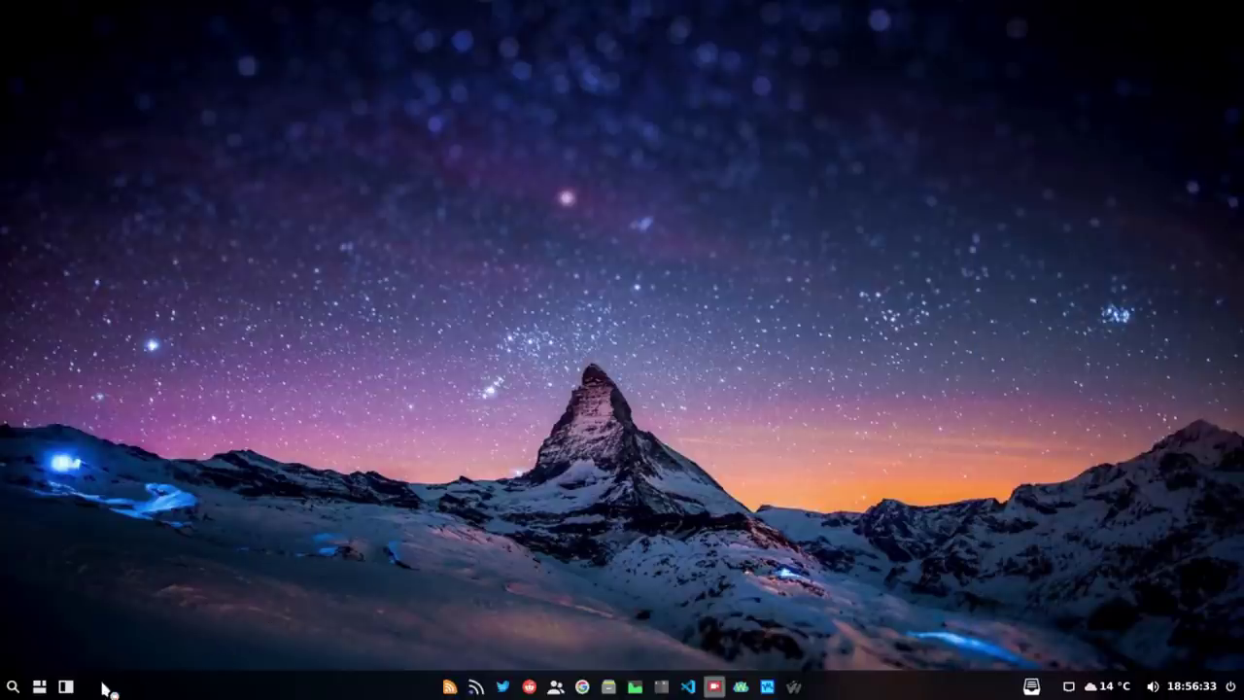
pyautogui.click(66, 686)
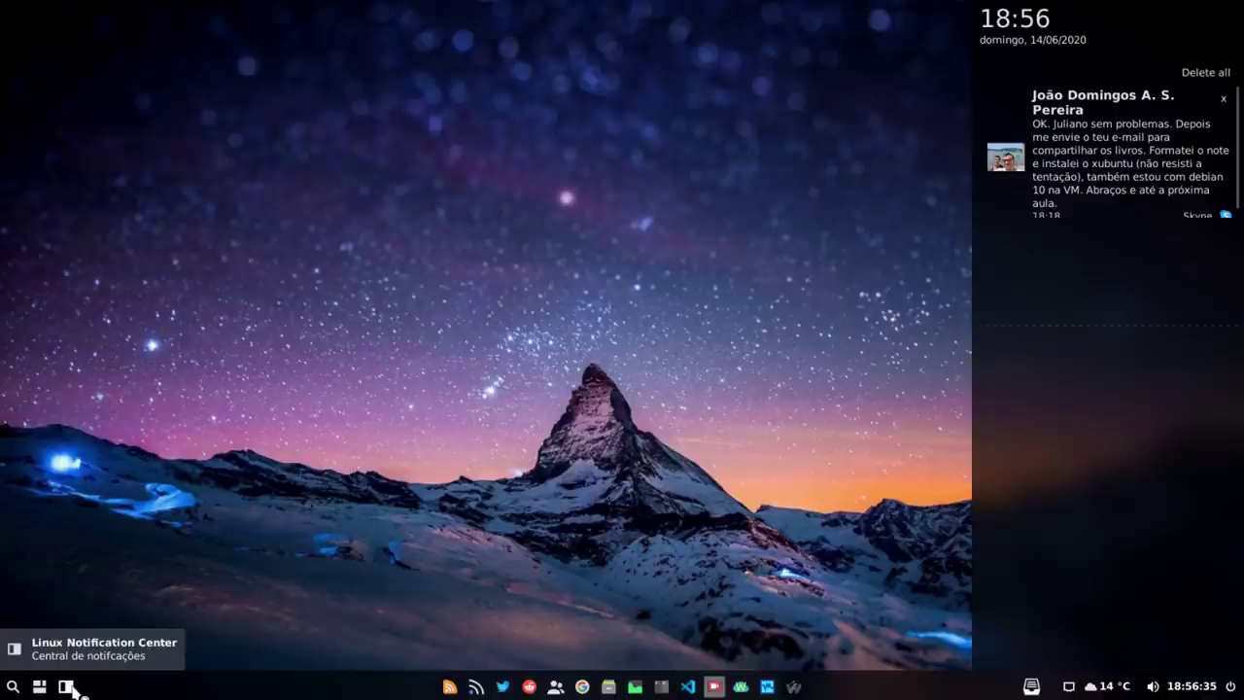
pyautogui.click(73, 687)
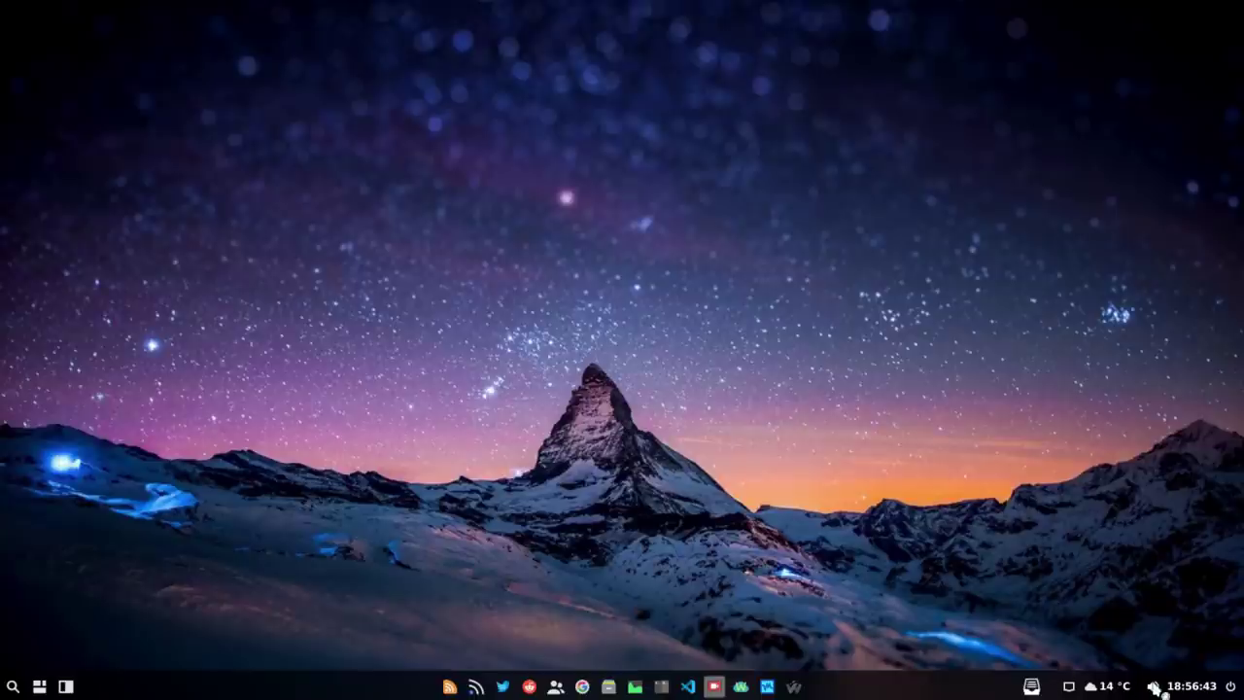
# View the Relatório meteorológico forecast for Sao Paulo, Brazil, and close the report.
pyautogui.click(1096, 686)
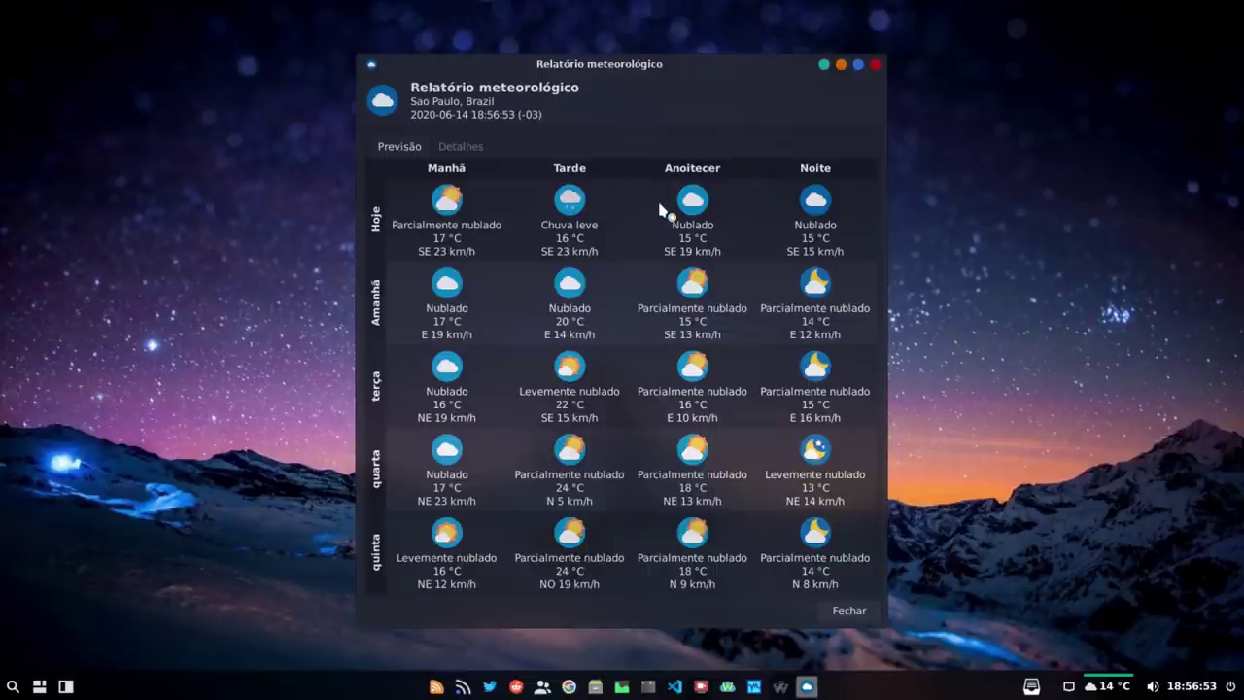
pyautogui.moveTo(660, 207)
pyautogui.click(876, 66)
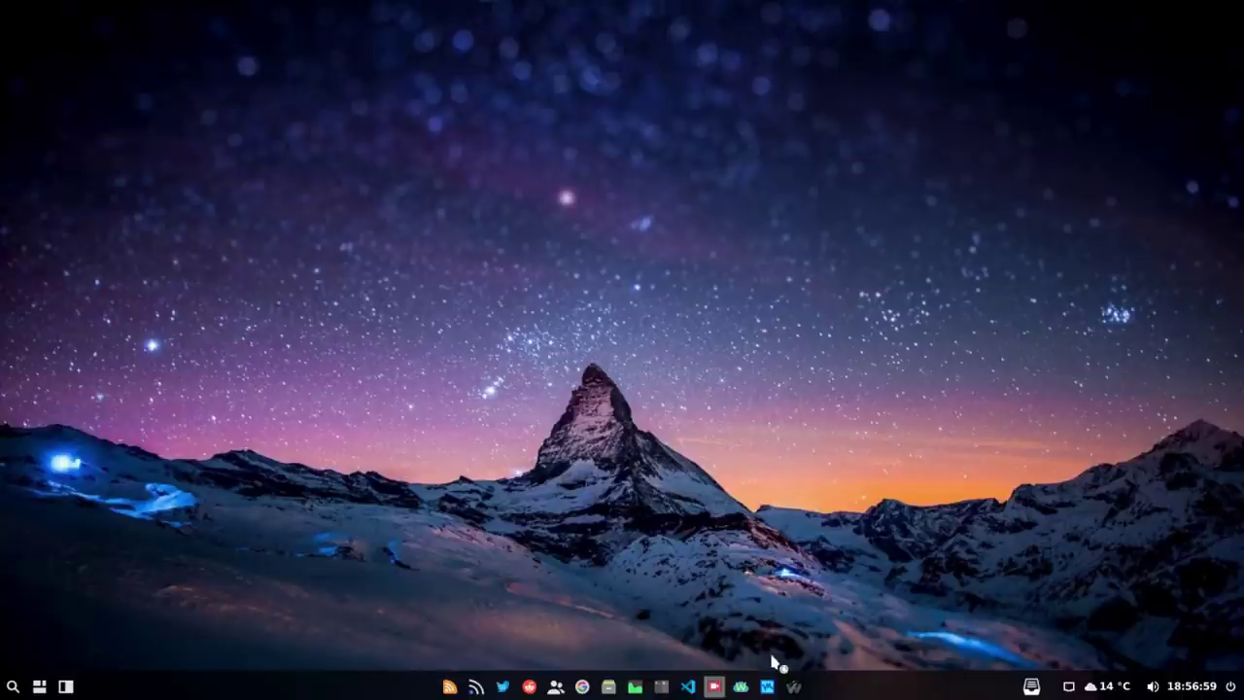
# Dismiss the application launcher and open Webpin to show the saved web apps.
pyautogui.click(12, 686)
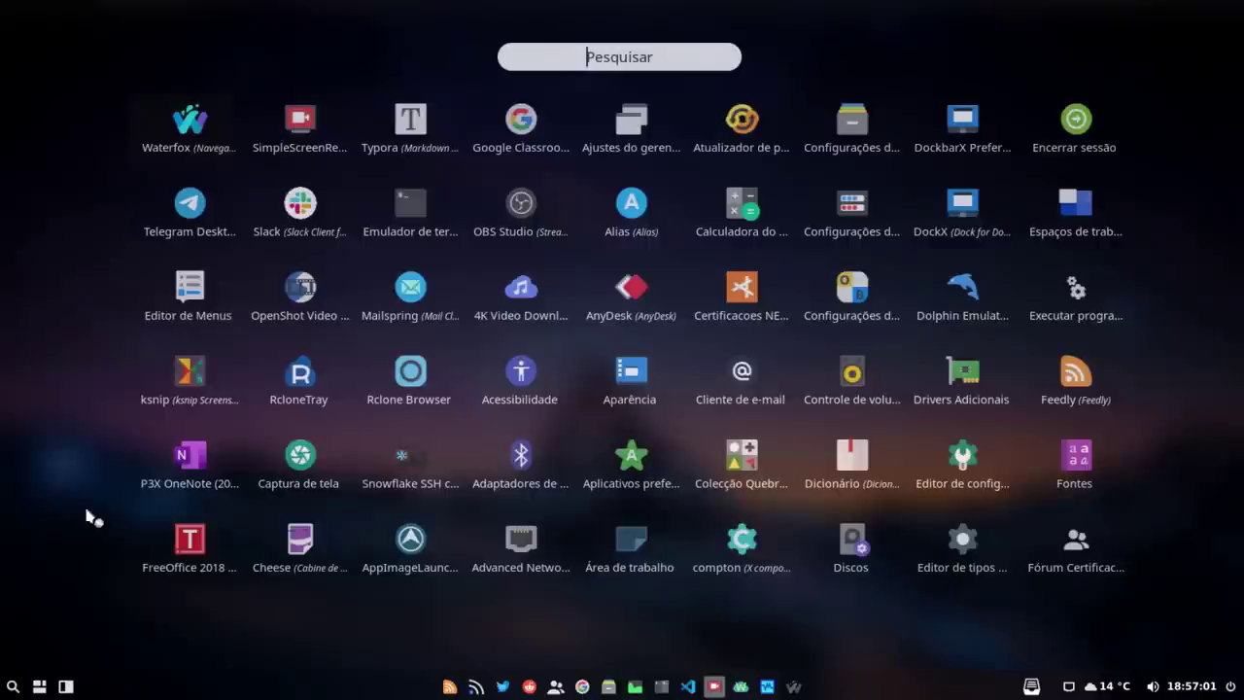
pyautogui.click(16, 690)
pyautogui.click(740, 686)
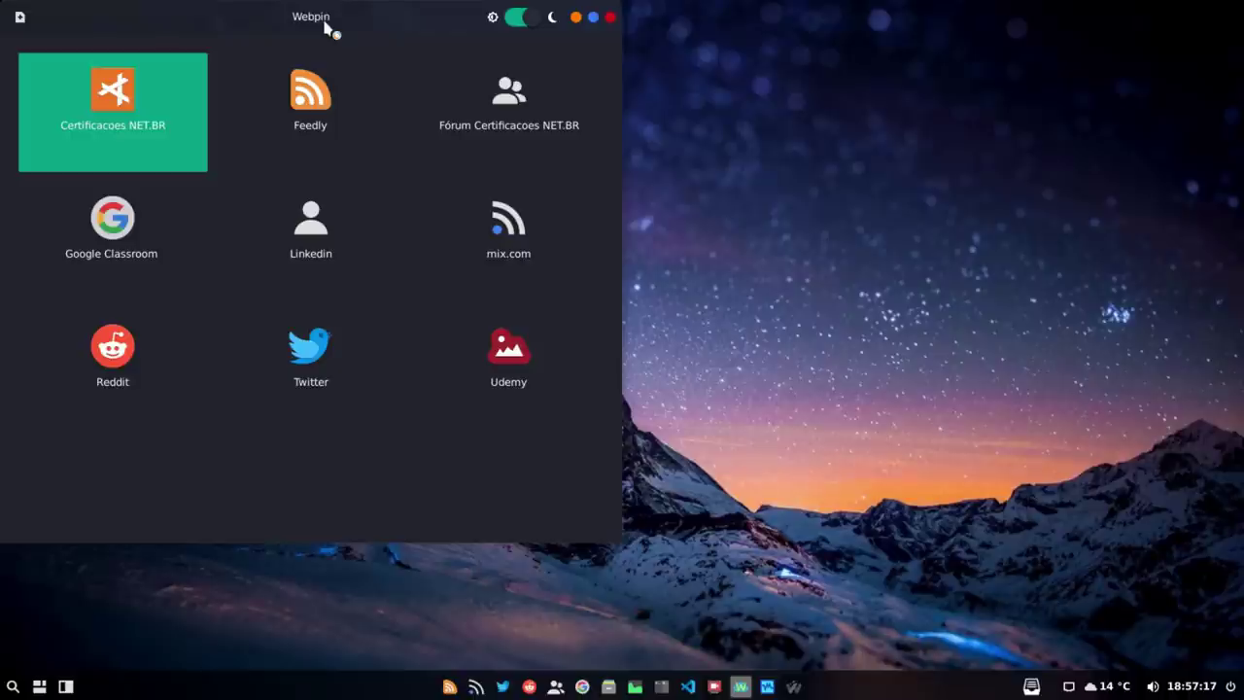
# Launch the Google Classroom web app and open the Atividades page of the Curso preparatório Certificação LPIC-1 prova 101-500 class.
pyautogui.click(132, 233)
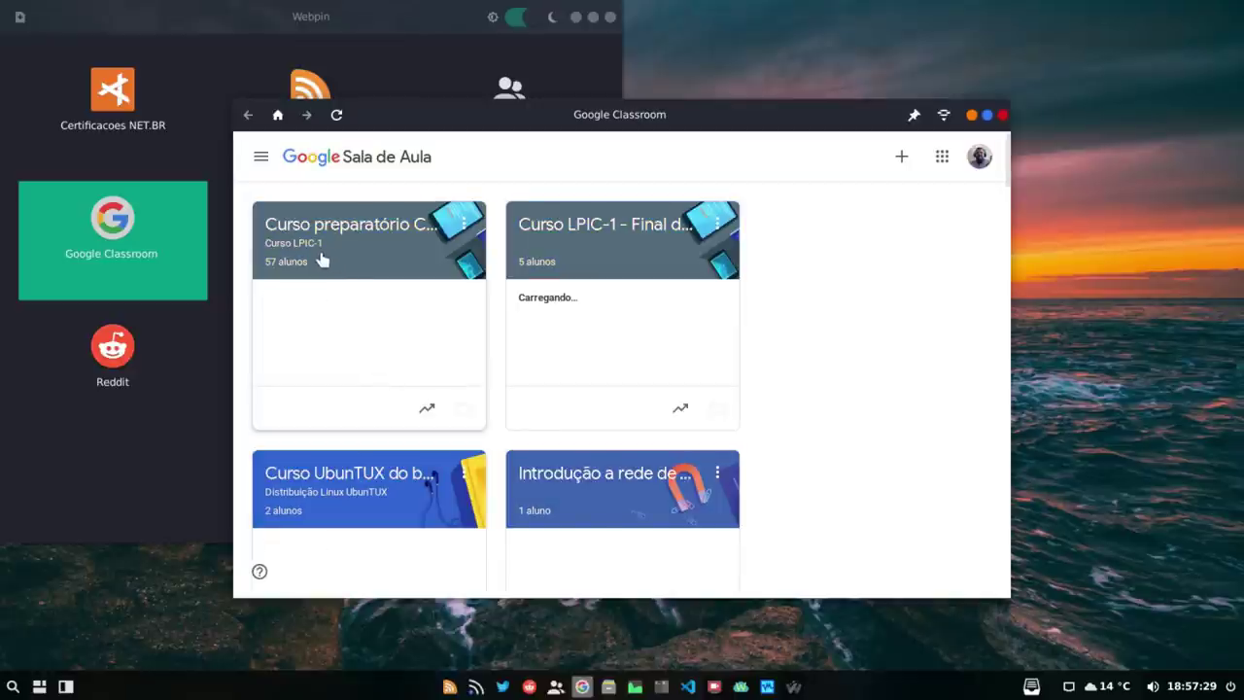
pyautogui.click(313, 226)
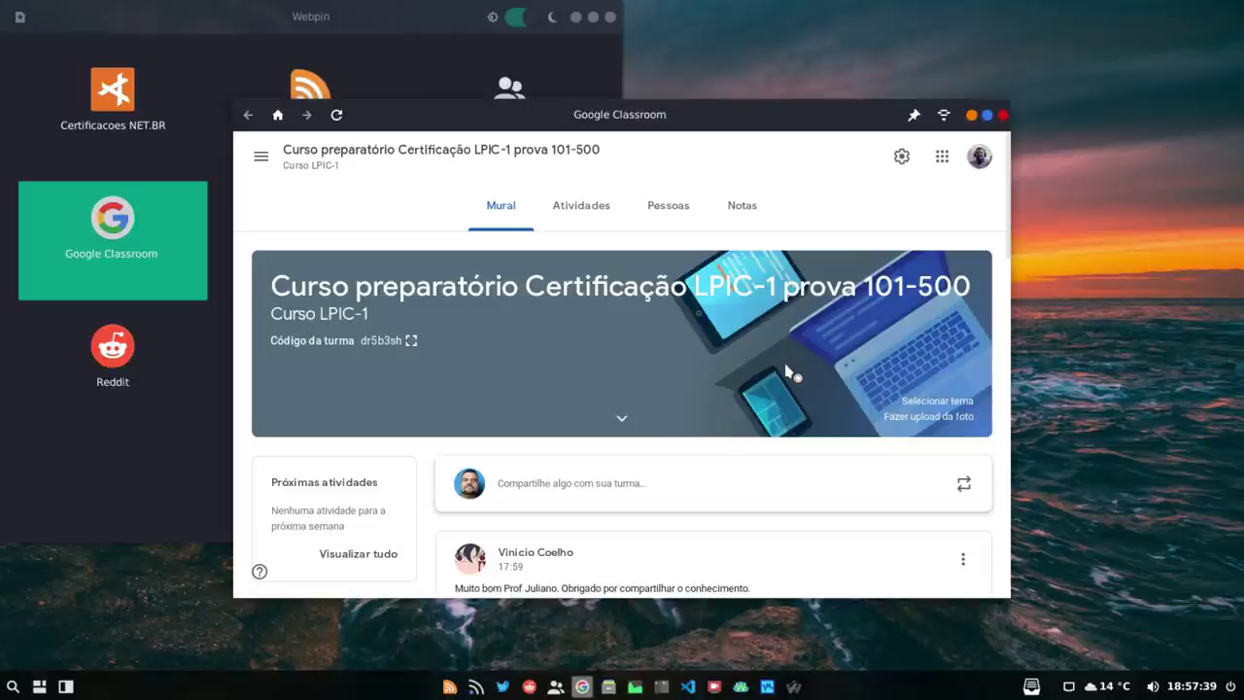
pyautogui.click(564, 208)
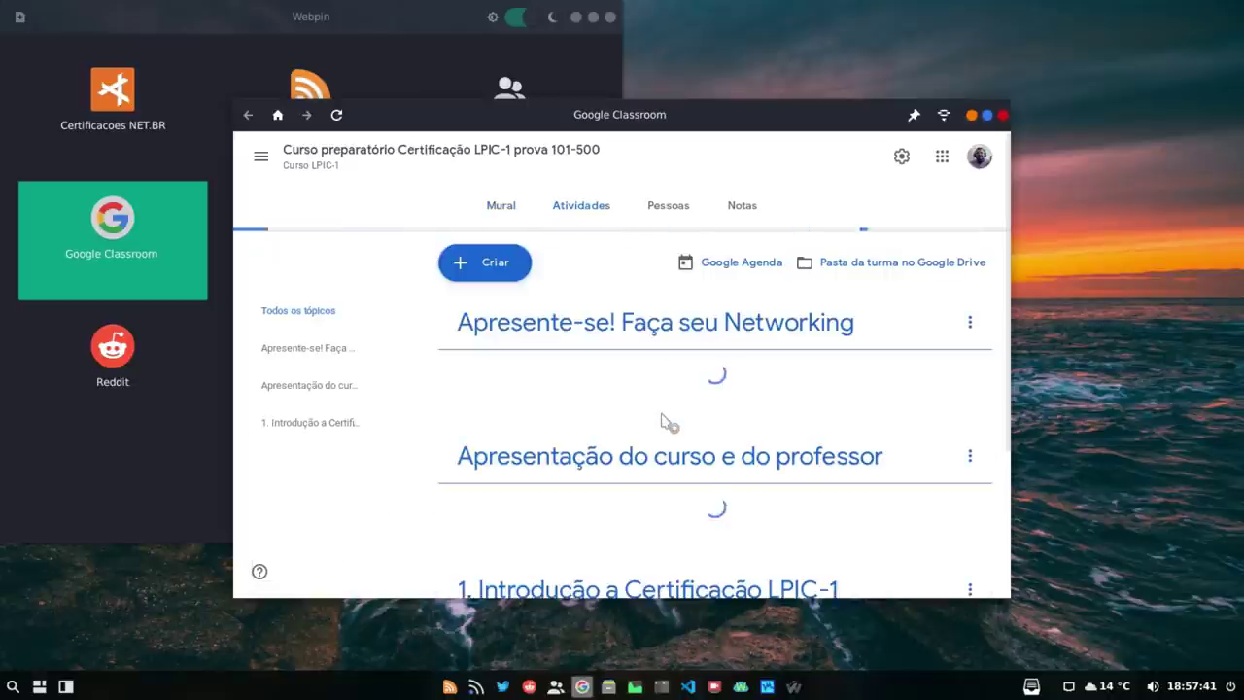
# Maximize the Google Classroom window, look through the class's topics and activities, and close the web app.
pyautogui.click(987, 115)
pyautogui.scroll(-1, 497, 386)
pyautogui.scroll(-2, 515, 501)
pyautogui.scroll(3, 519, 550)
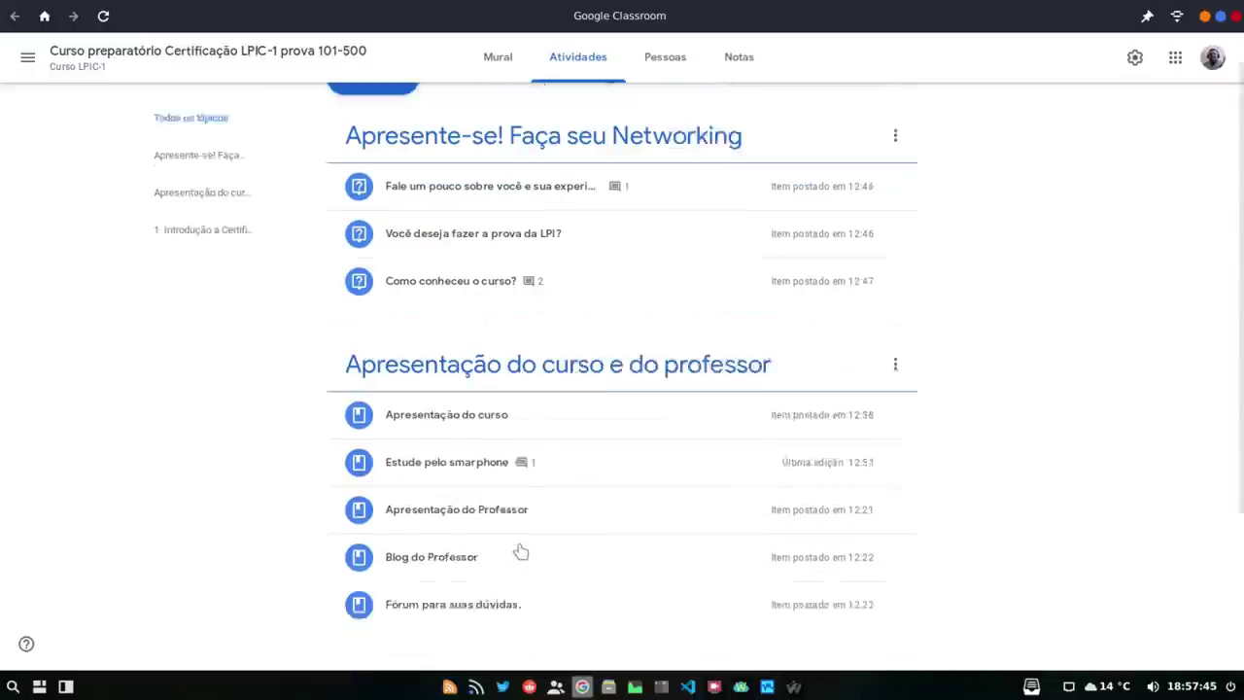
pyautogui.scroll(-3, 467, 527)
pyautogui.scroll(1, 410, 340)
pyautogui.scroll(2, 410, 340)
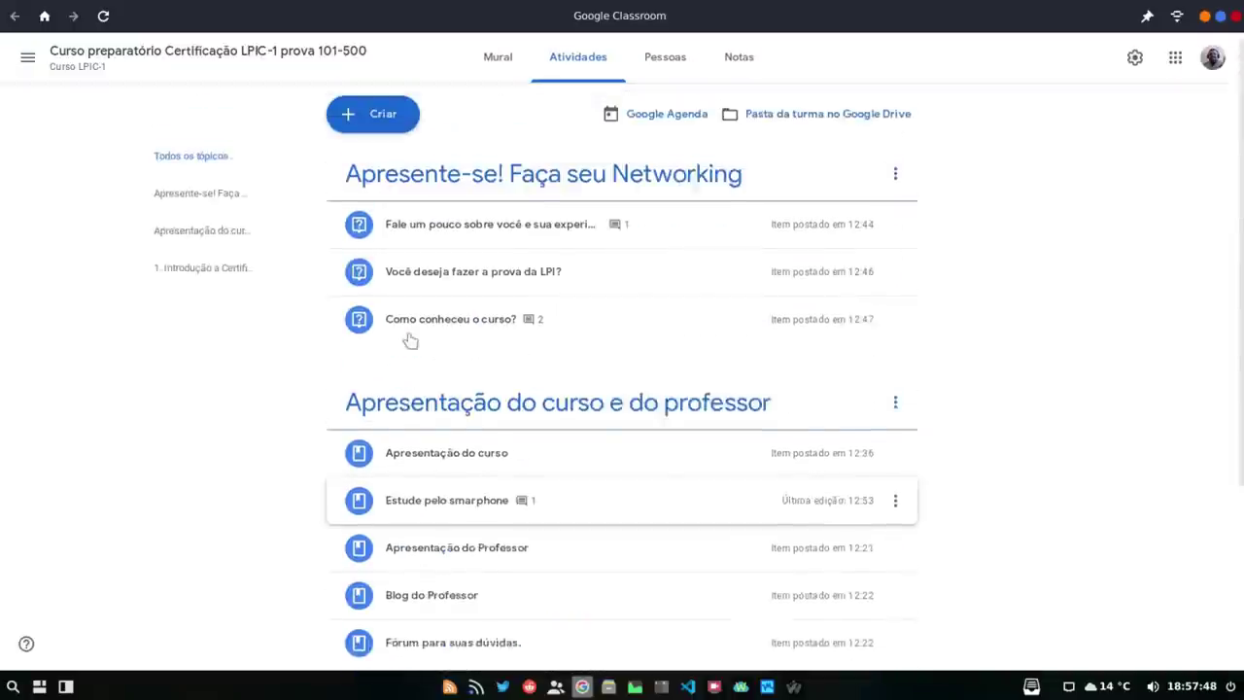
pyautogui.click(1234, 16)
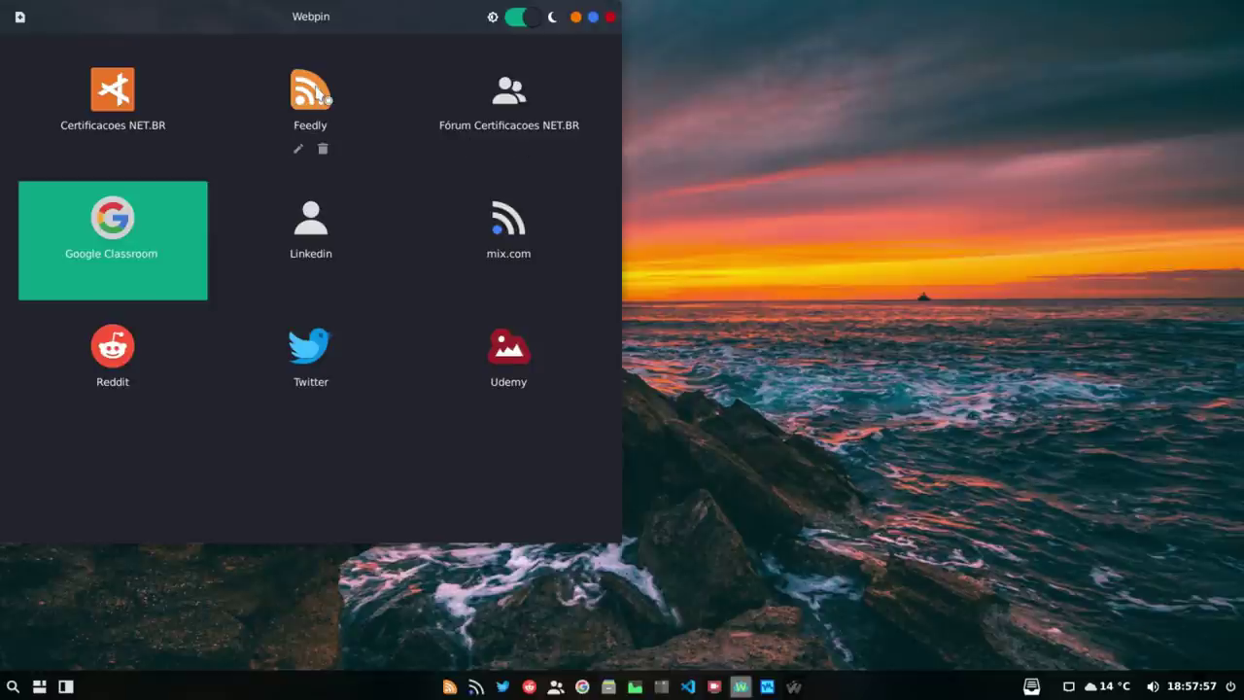
# View the Twitter web app's home page from Webpin, and close both Twitter and Webpin.
pyautogui.click(313, 352)
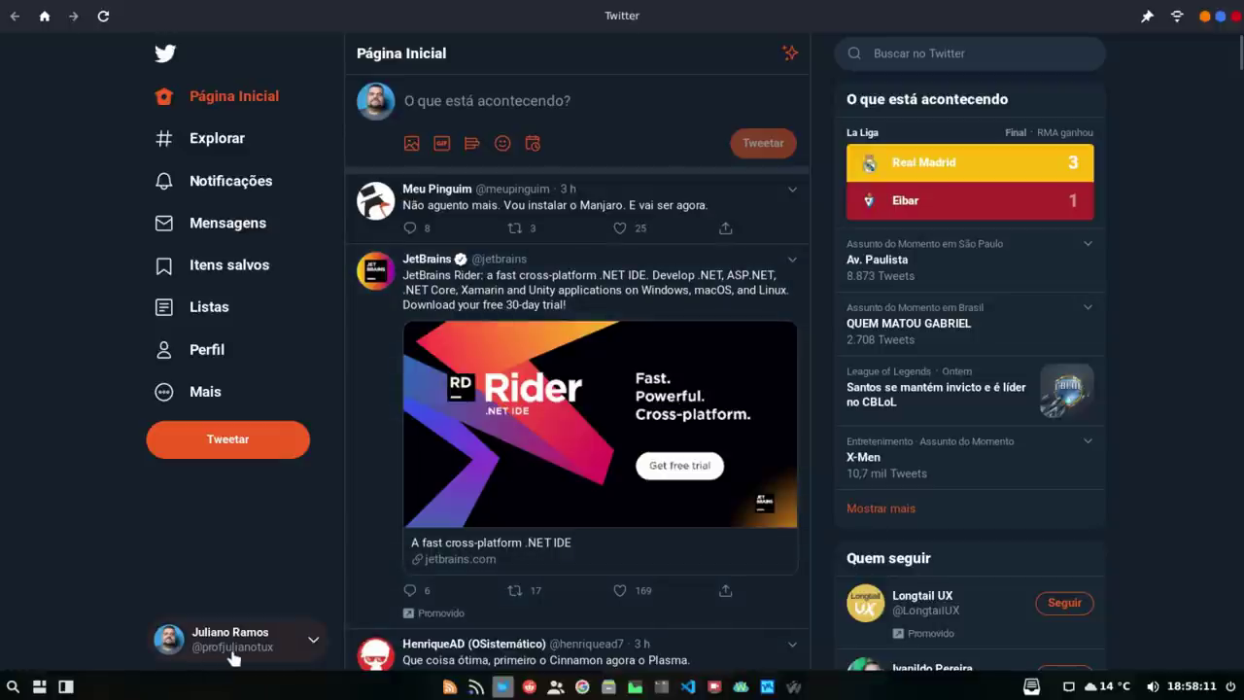
pyautogui.click(1236, 17)
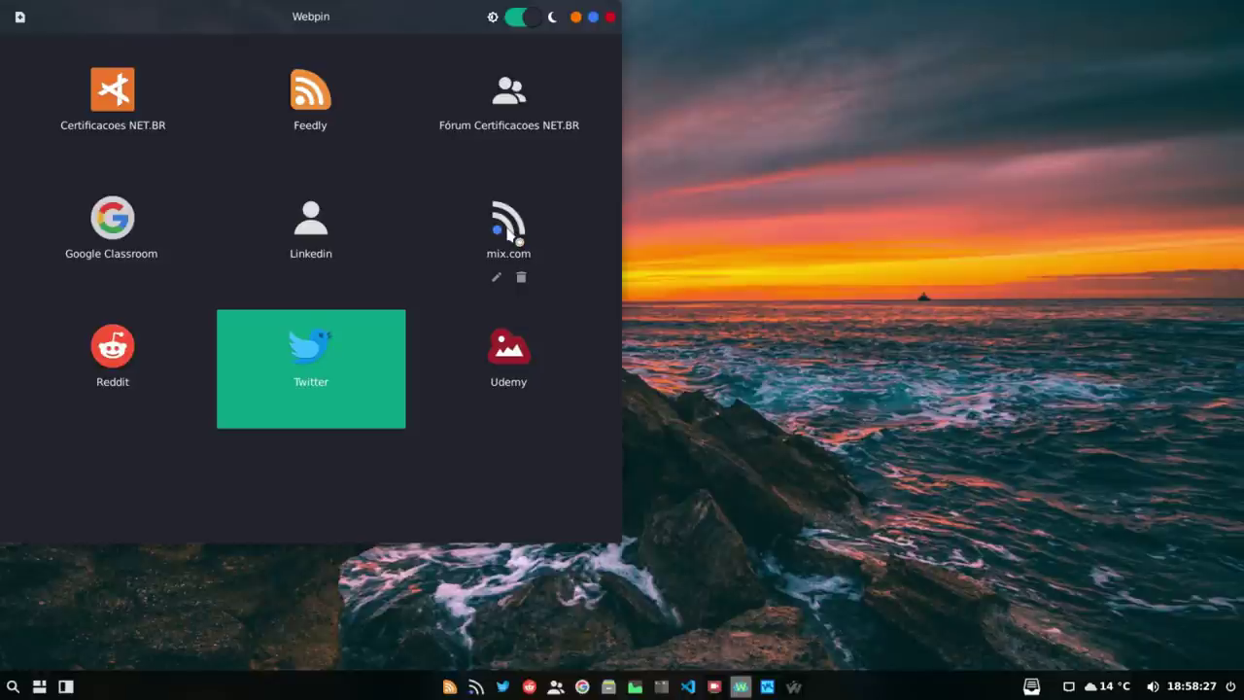
pyautogui.click(611, 17)
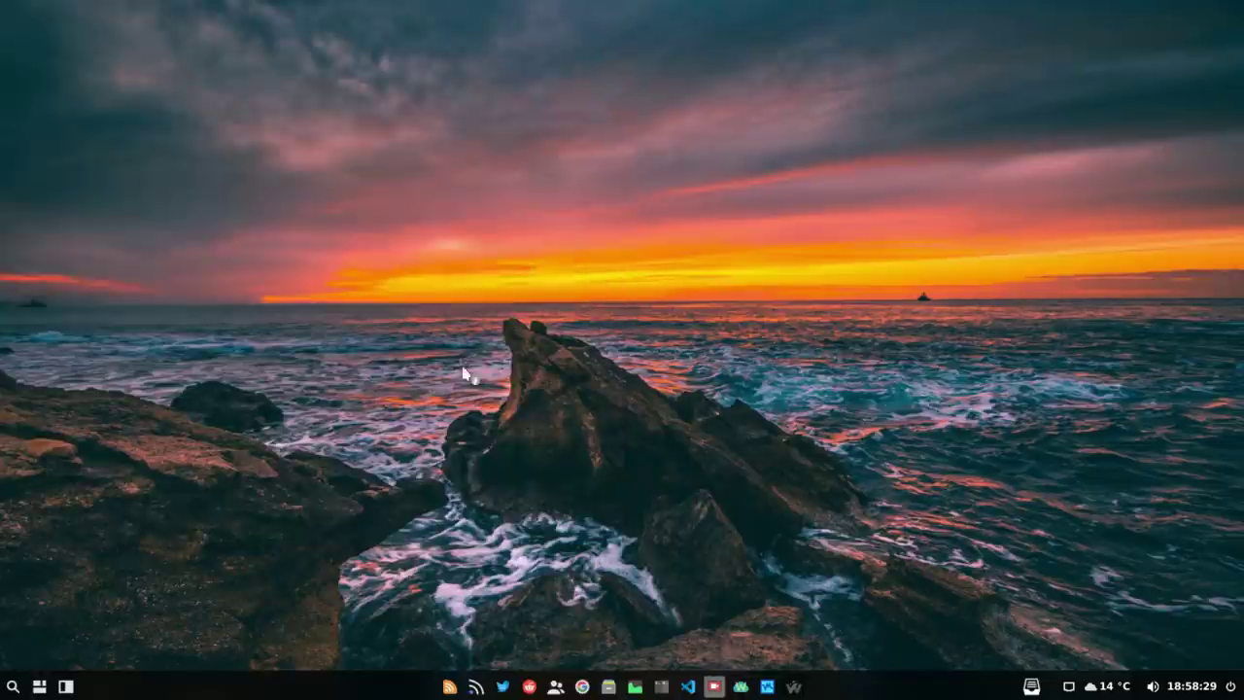
# View the file manager preferences from the application launcher, and close them without changes.
pyautogui.click(11, 686)
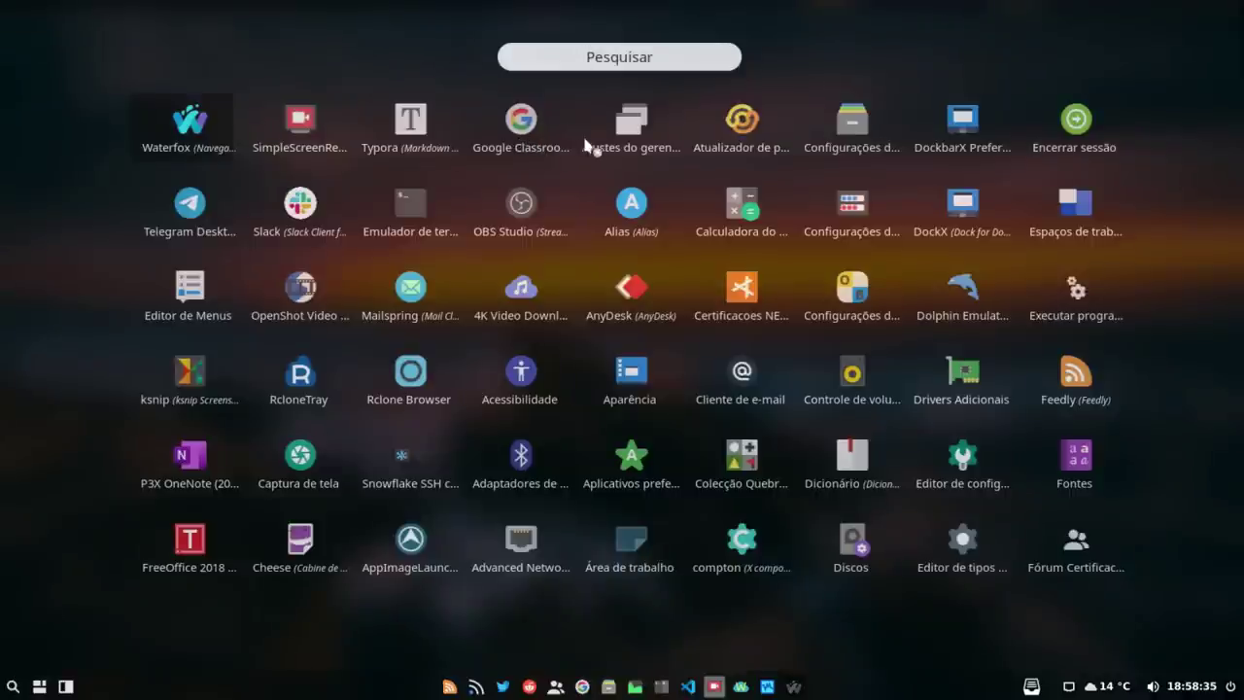
pyautogui.click(867, 138)
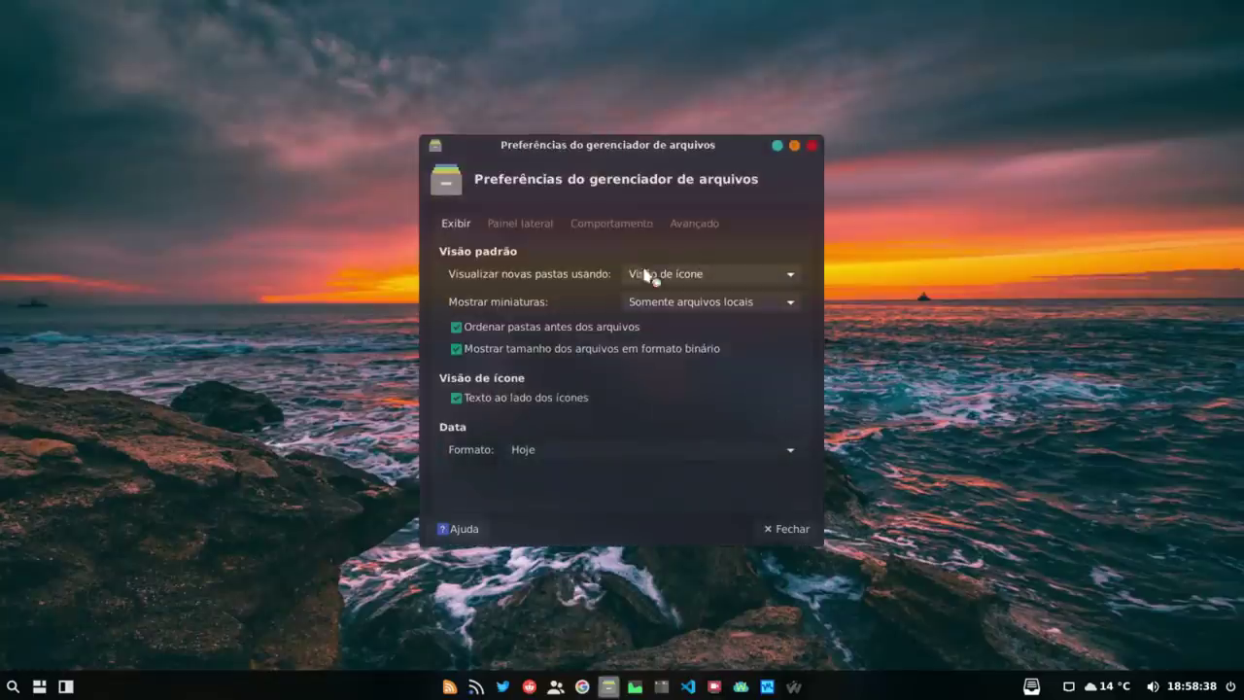
pyautogui.click(812, 144)
# Launch Telegram Desktop from the application launcher and open the professor's own group chat.
pyautogui.click(13, 684)
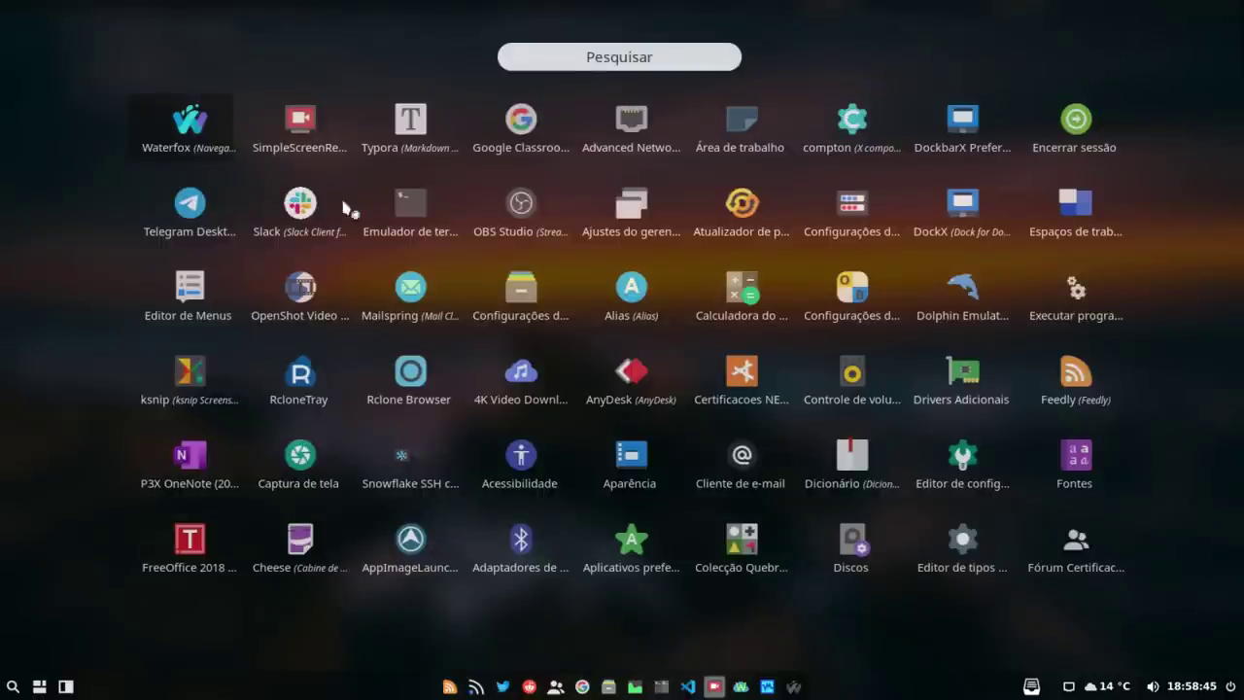
pyautogui.click(301, 209)
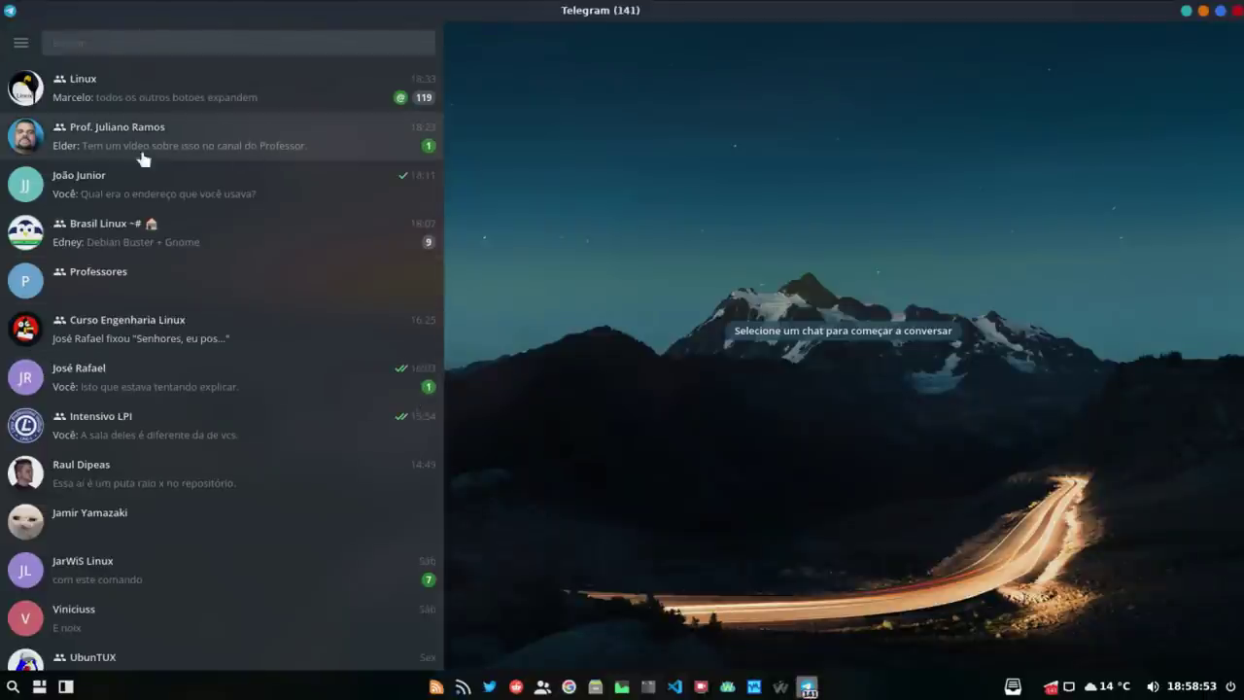
pyautogui.click(189, 142)
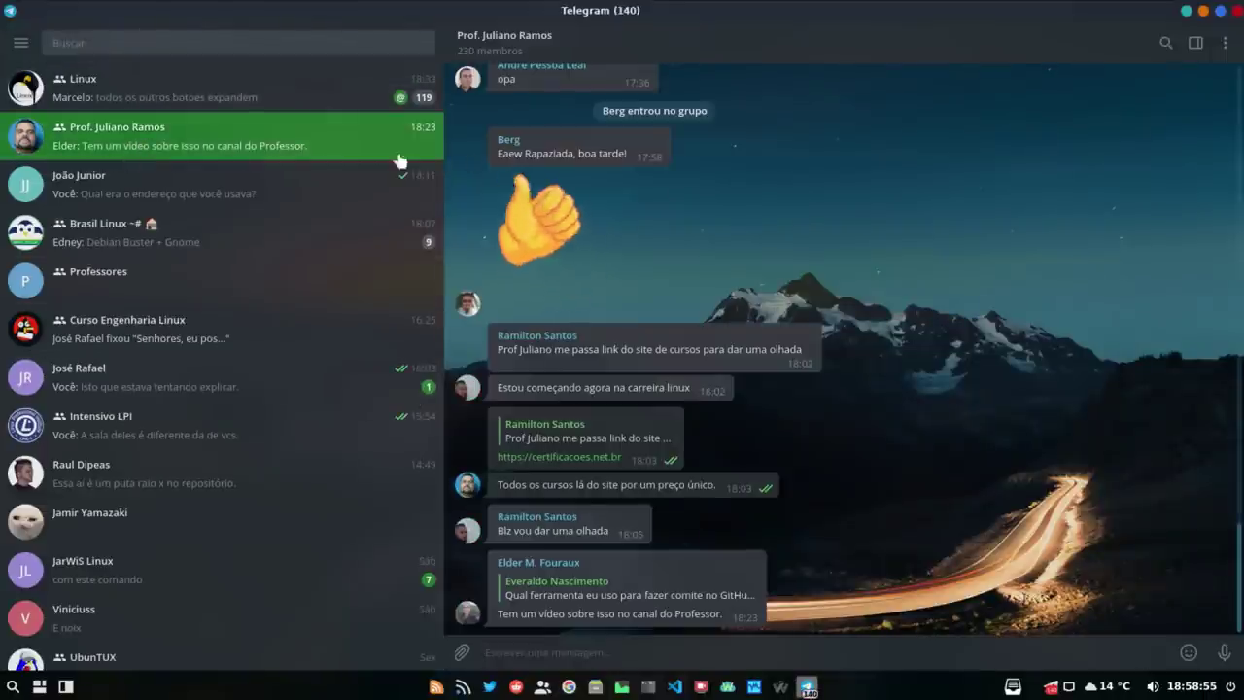
# View the theme and wallpaper options in Telegram's Configurações de Chats, and close the settings.
pyautogui.click(20, 41)
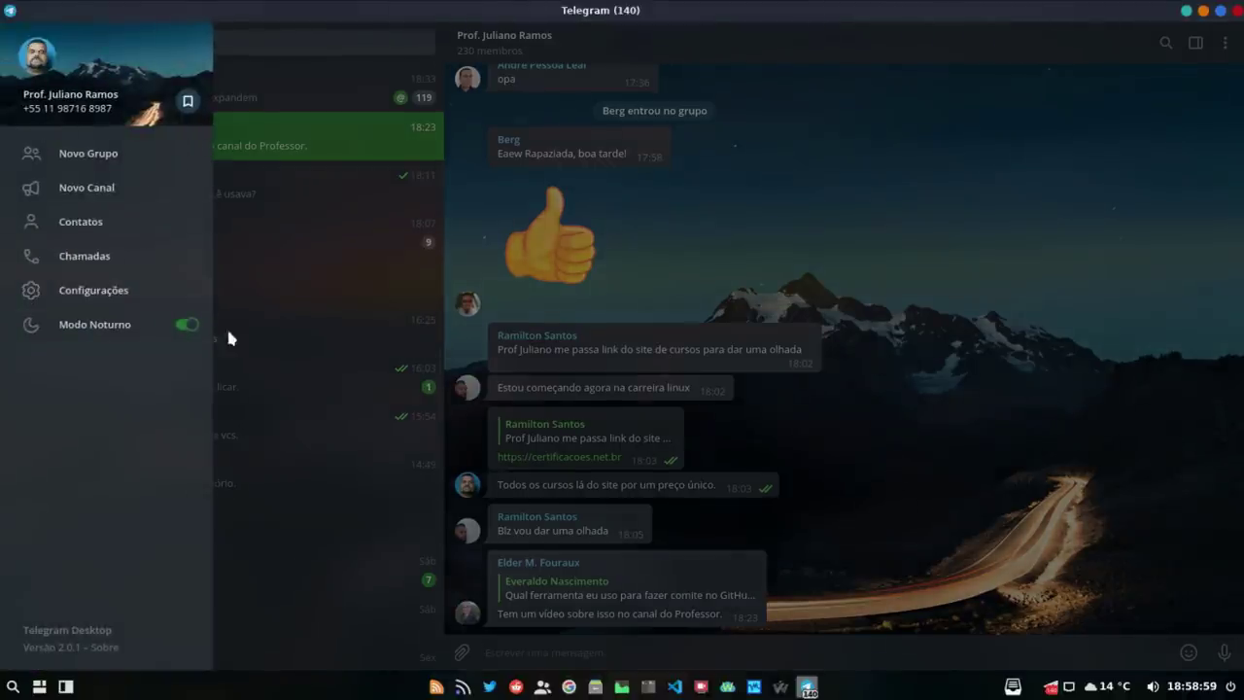
pyautogui.click(93, 291)
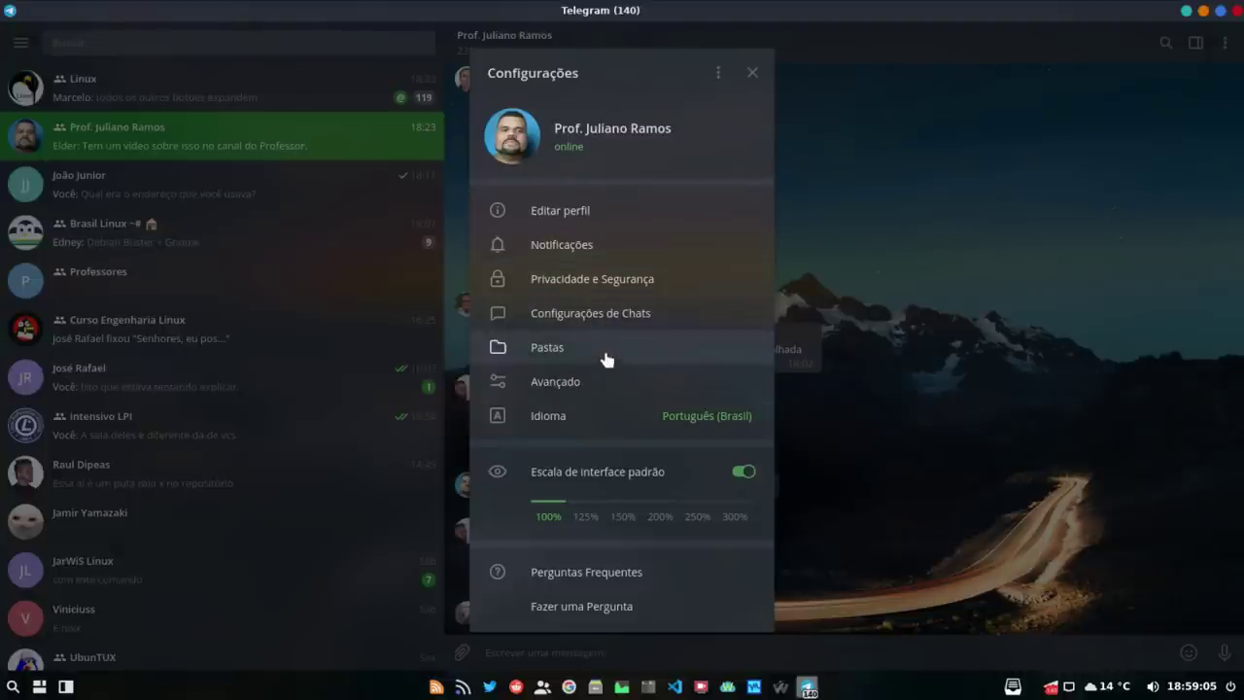
pyautogui.click(636, 313)
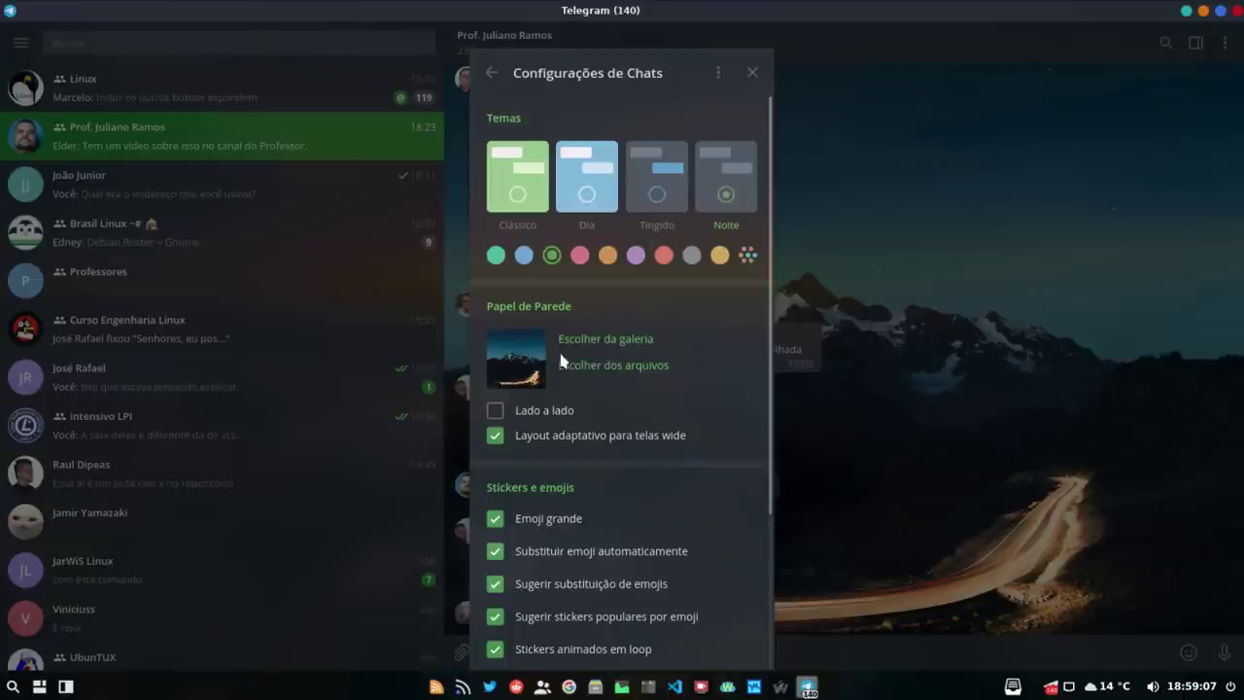
pyautogui.click(752, 73)
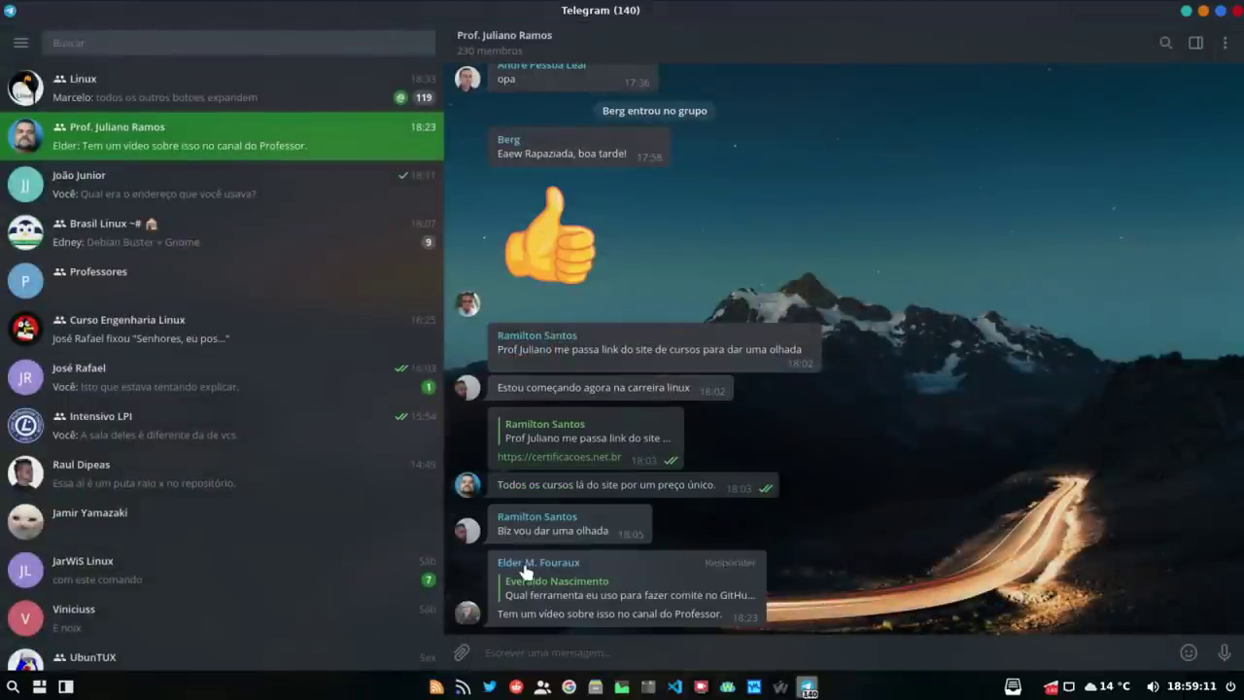
# Look through the group's earlier messages, return to the latest ones, and close Telegram.
pyautogui.scroll(3, 816, 470)
pyautogui.scroll(8, 817, 470)
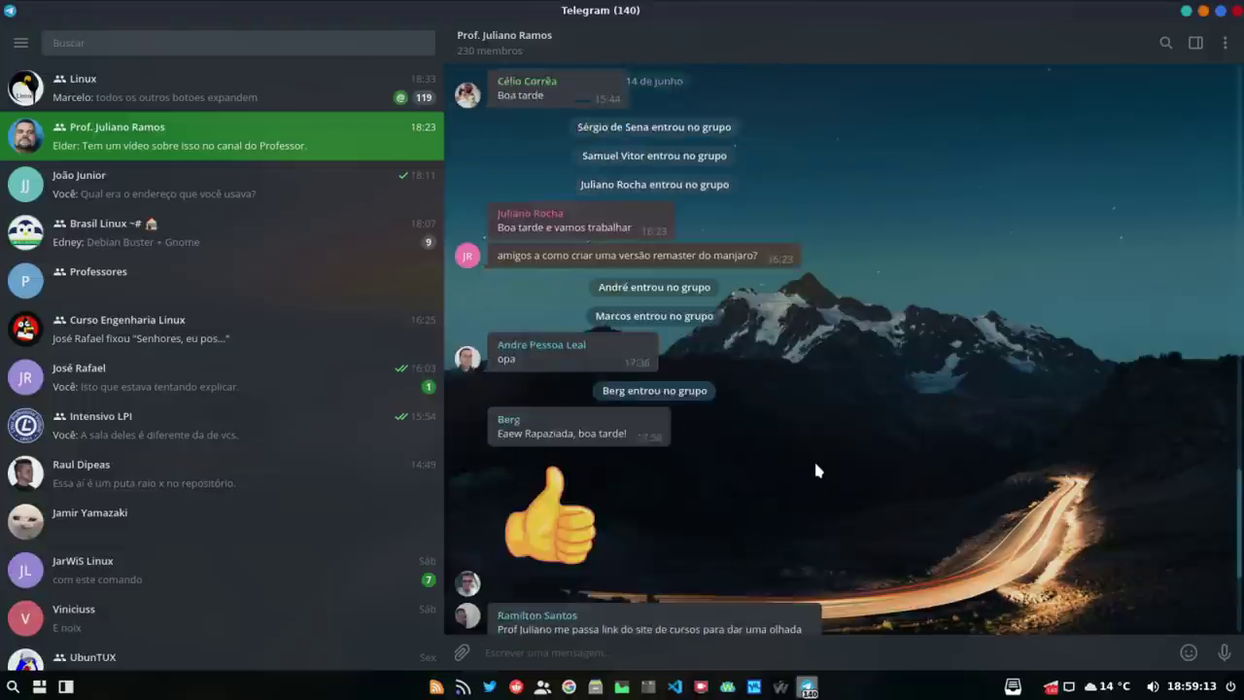
pyautogui.scroll(9, 817, 471)
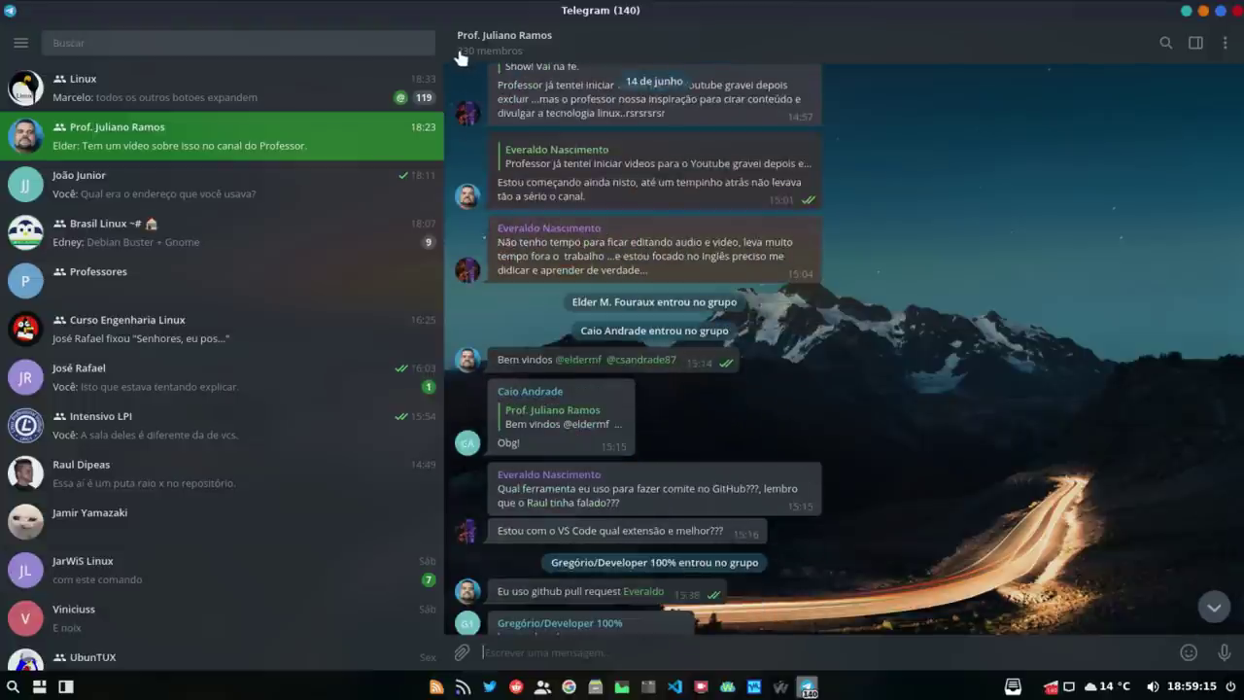
pyautogui.scroll(-15, 823, 382)
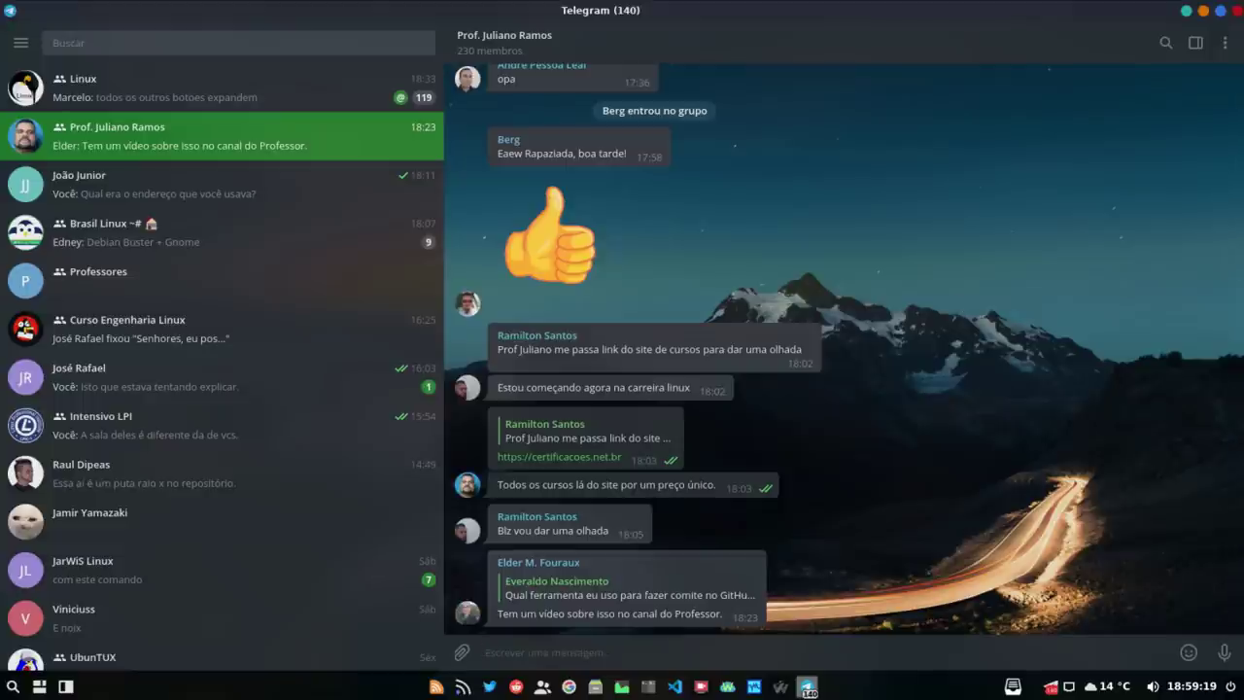
pyautogui.click(1237, 11)
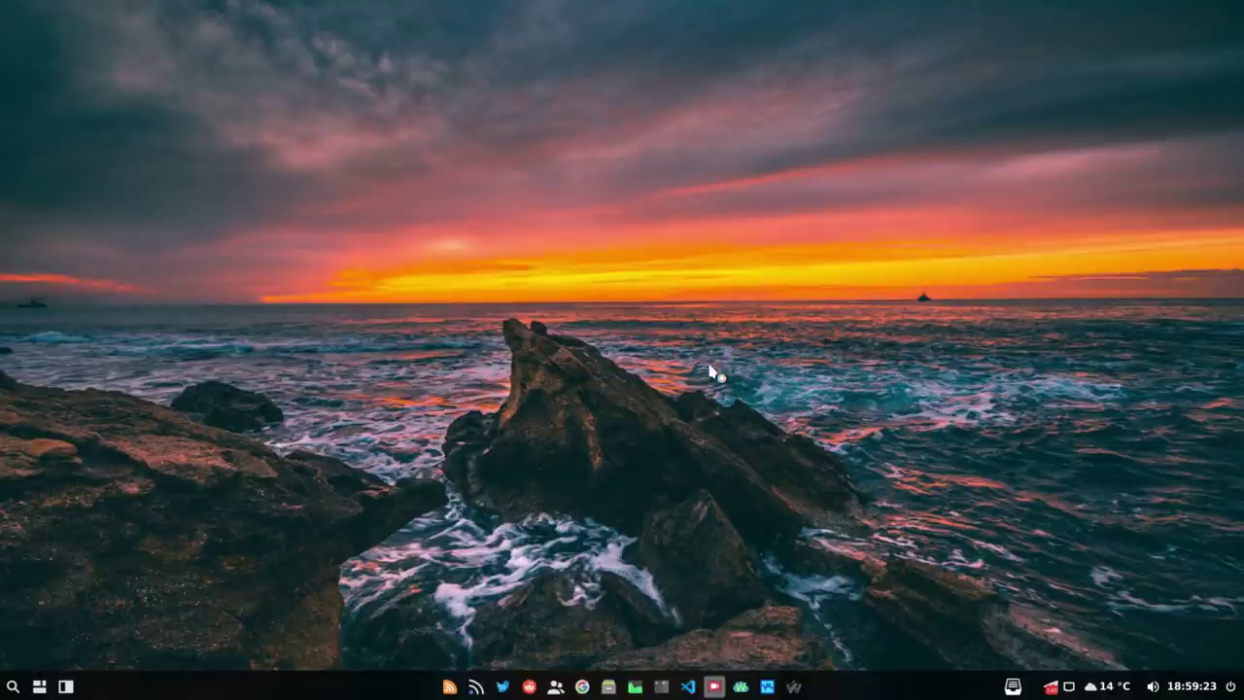
# Launch Slack from the application launcher, look through the latest messages in the #público channel, and quit Slack.
pyautogui.click(12, 686)
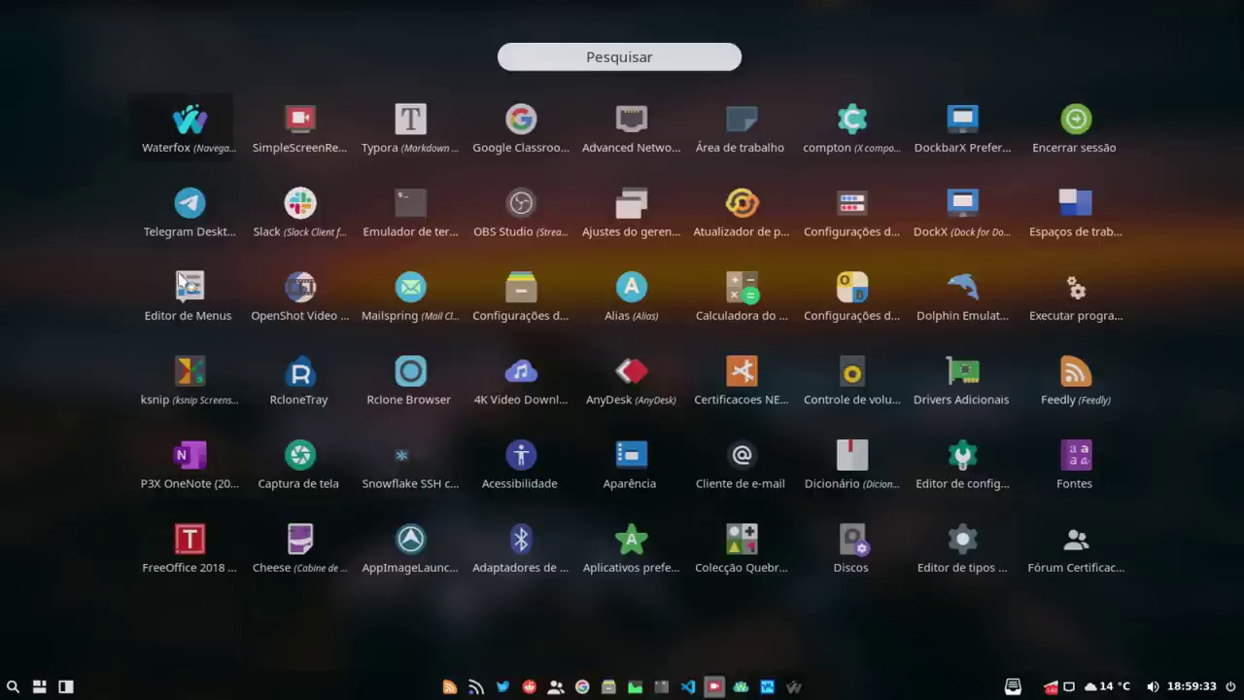
pyautogui.click(297, 206)
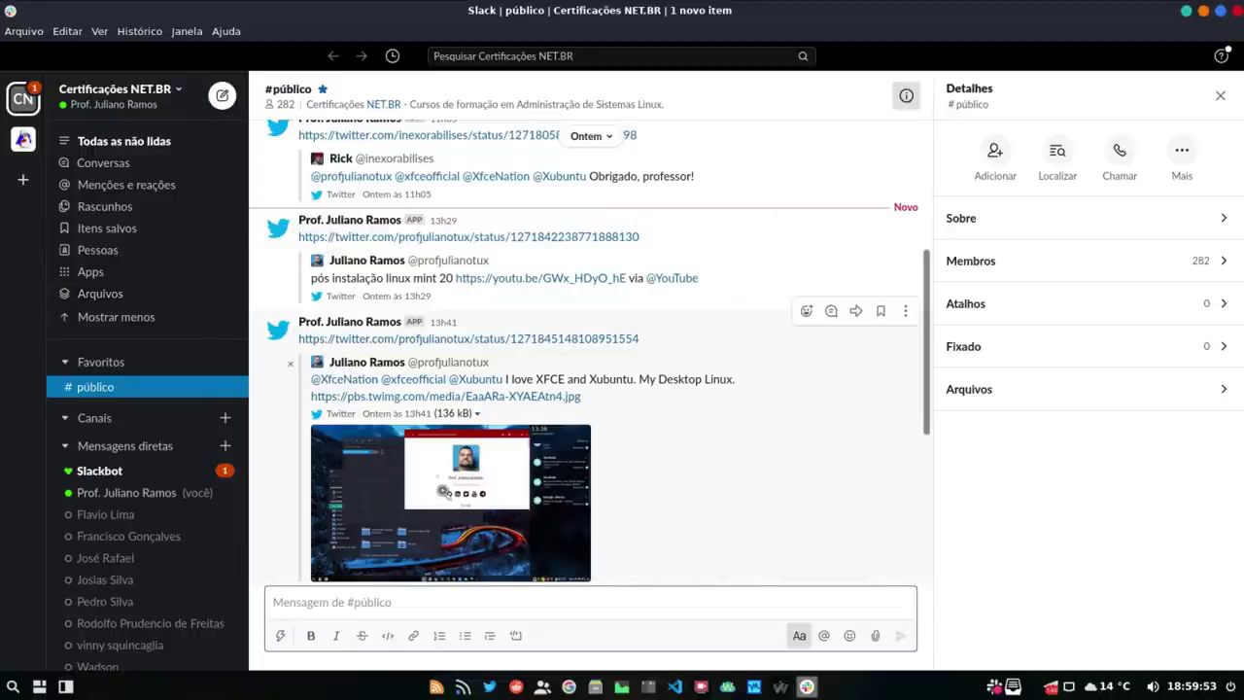
pyautogui.scroll(-5, 442, 491)
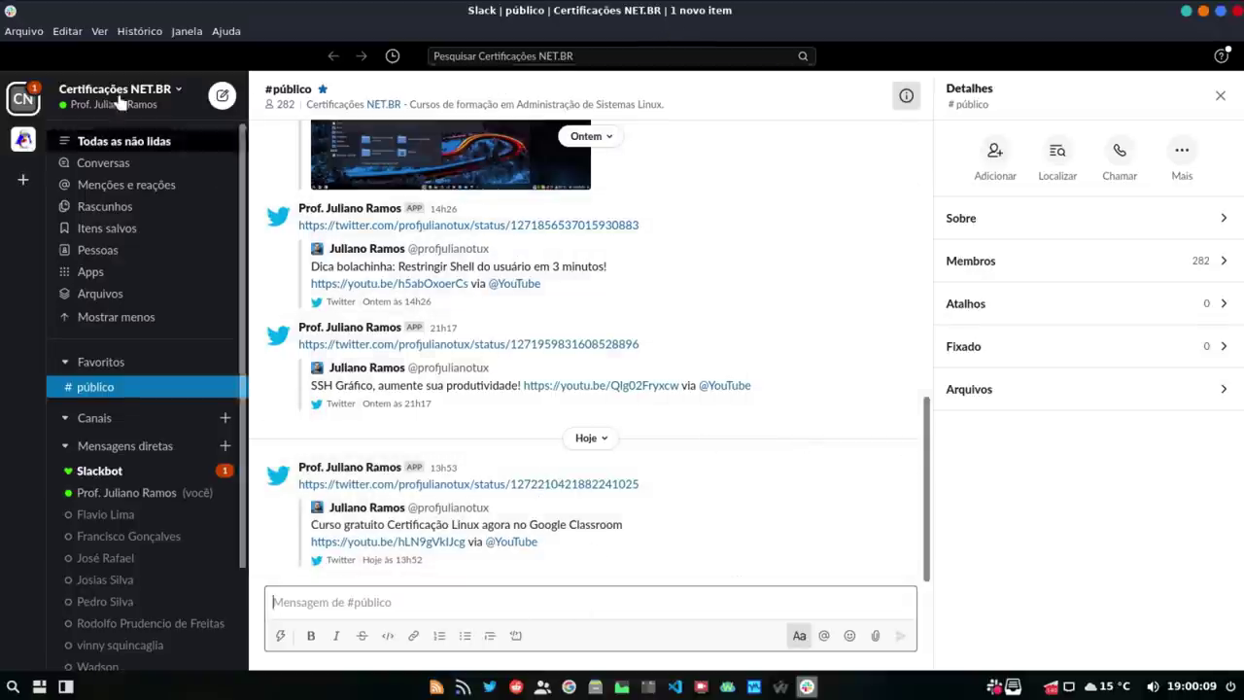
pyautogui.click(28, 32)
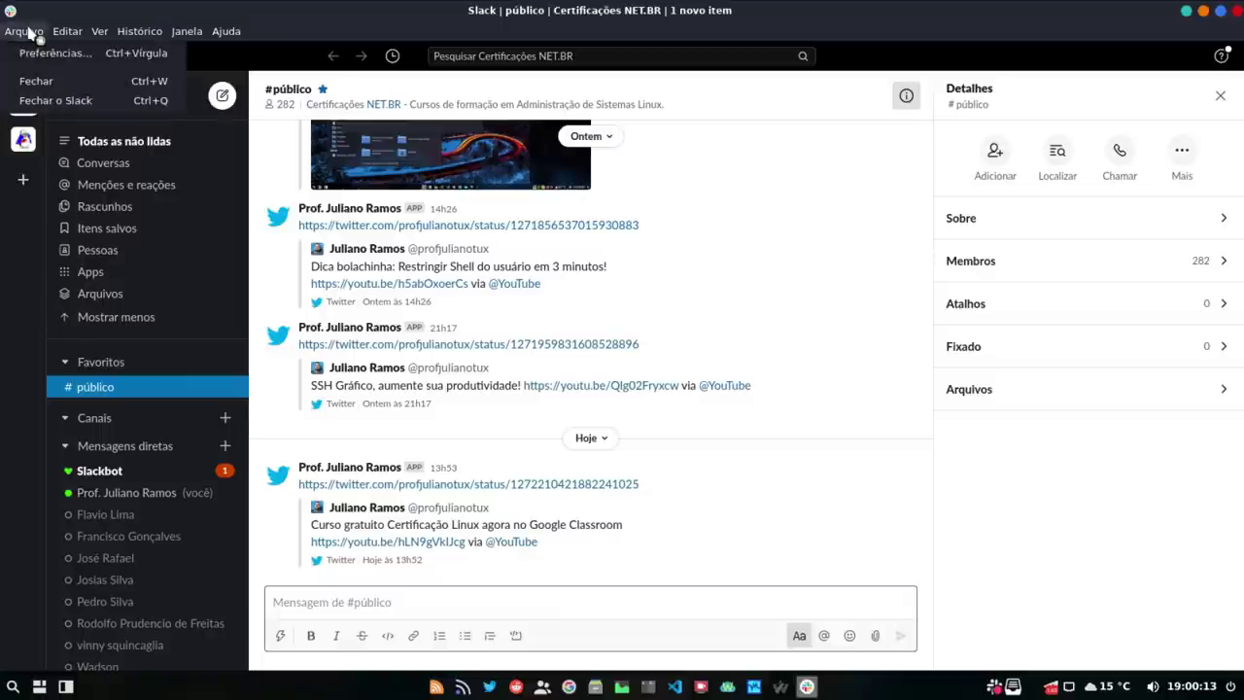
pyautogui.click(73, 101)
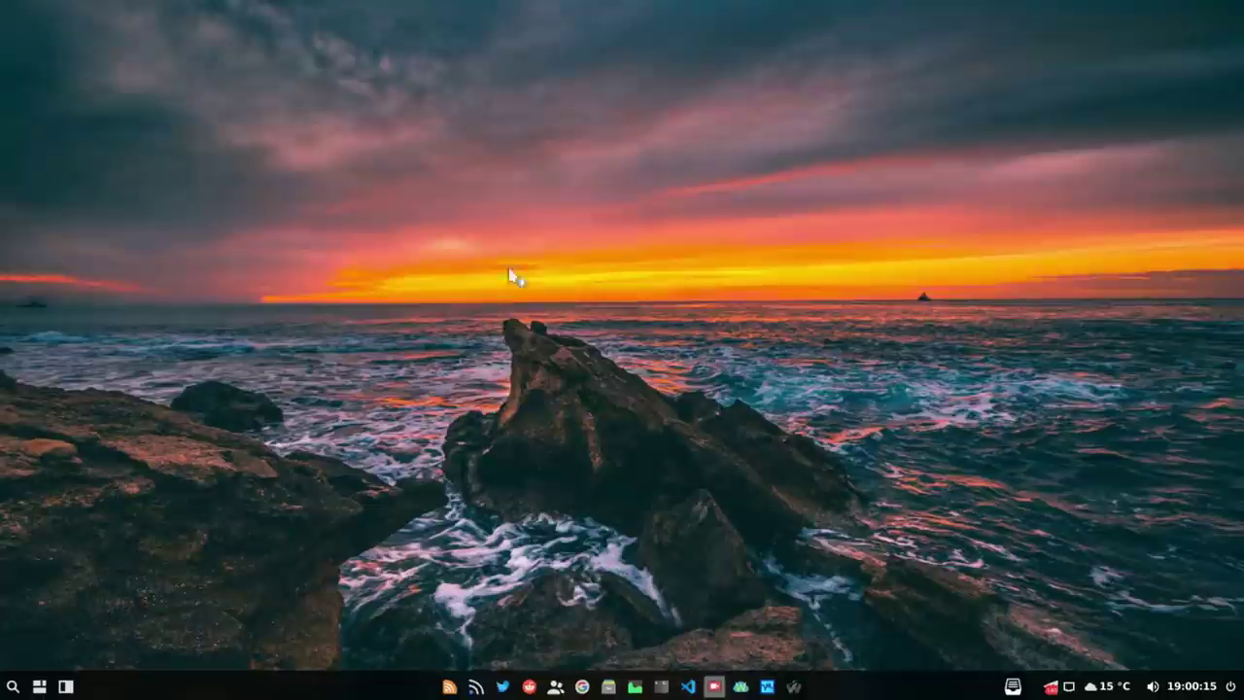
# Open the default terminal emulator from the application launcher to show its styled prompt and transparency, and close it.
pyautogui.click(38, 686)
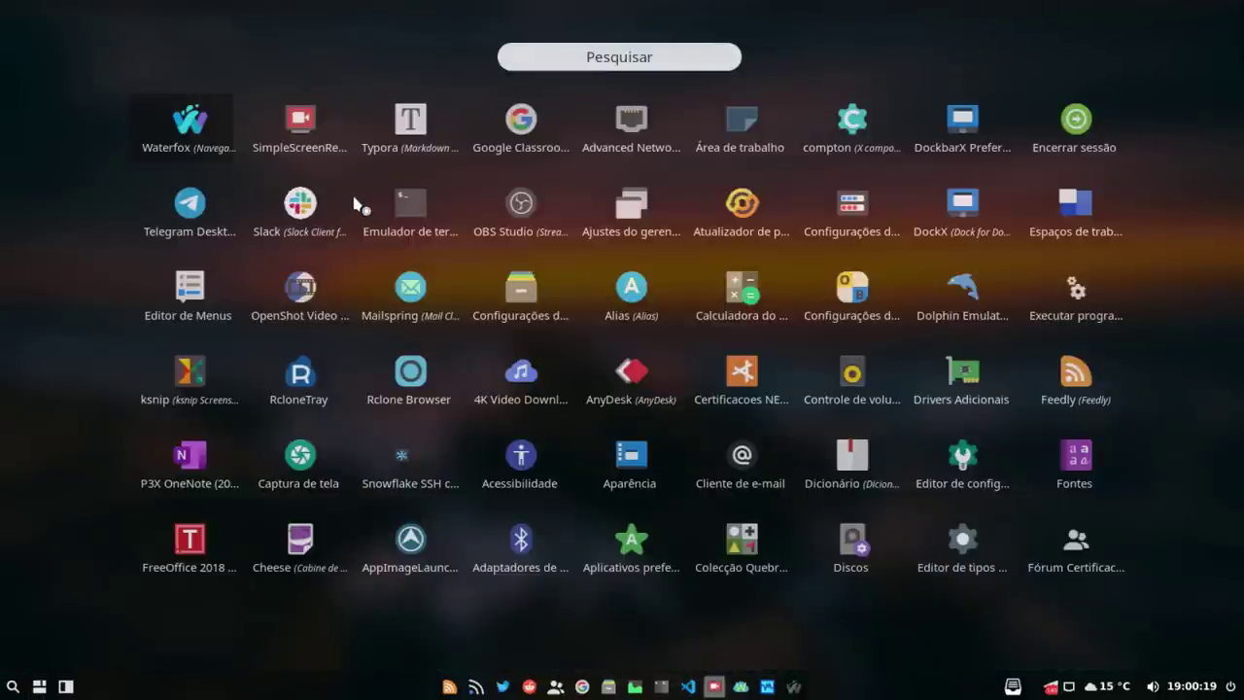
pyautogui.click(409, 206)
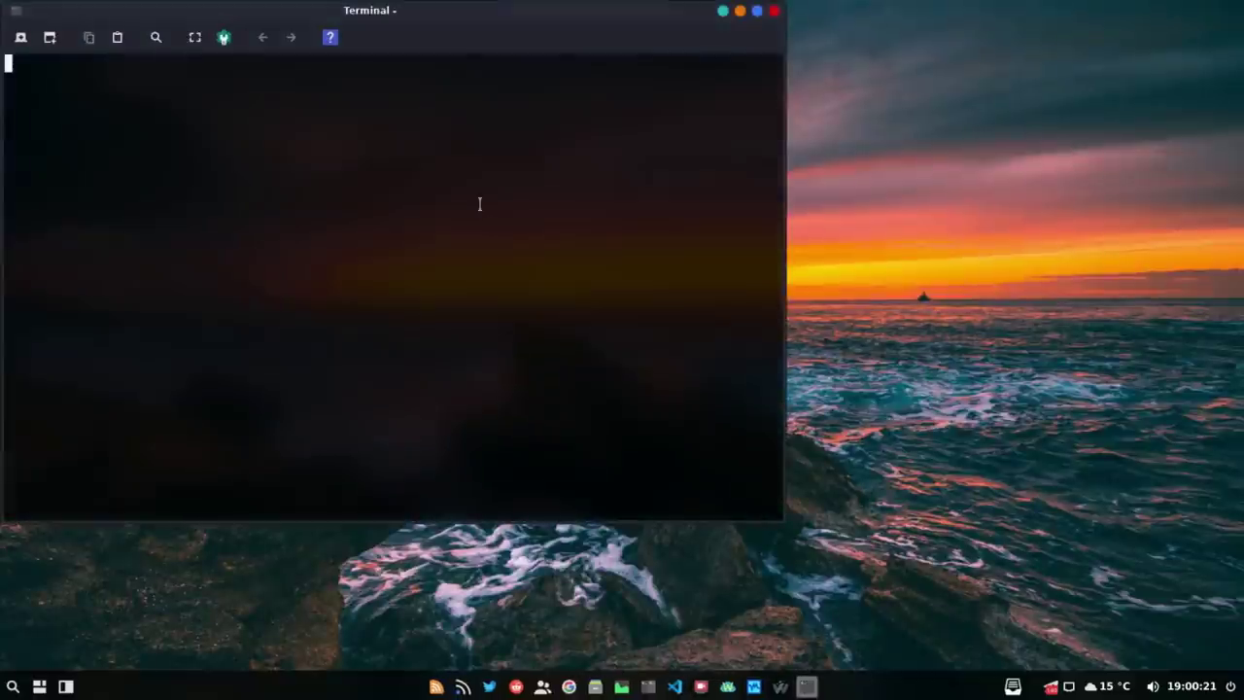
pyautogui.moveTo(527, 22); pyautogui.dragTo(553, 50)
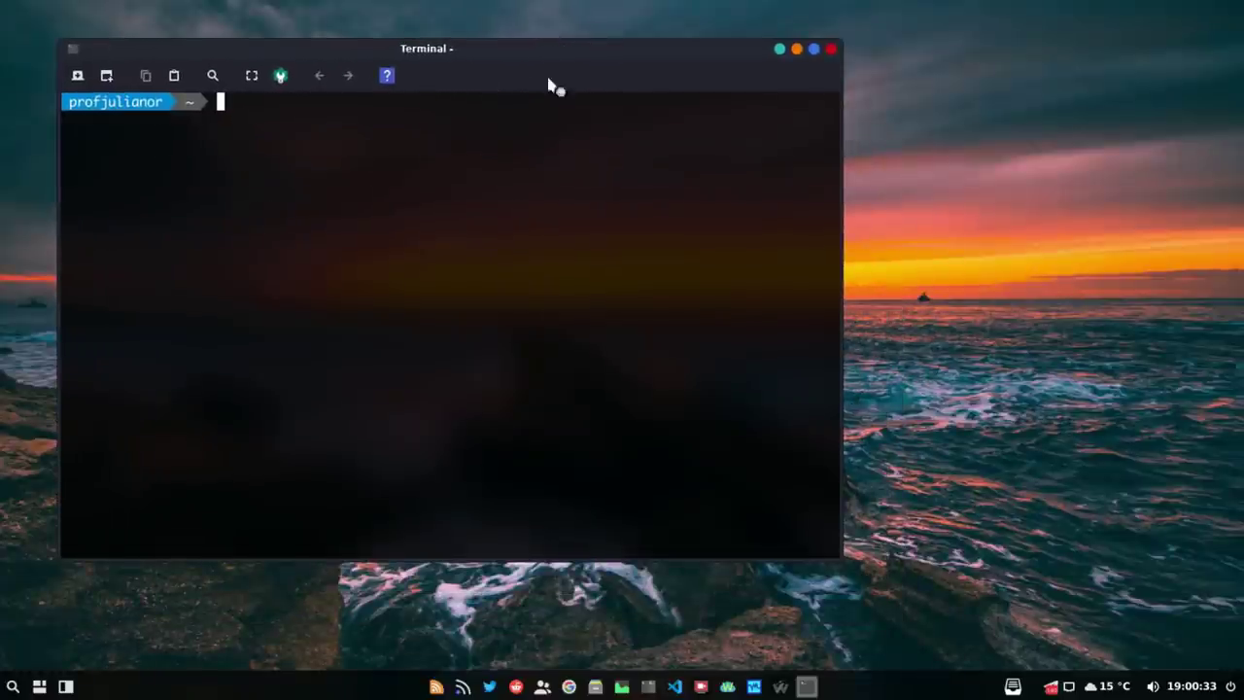
pyautogui.click(831, 48)
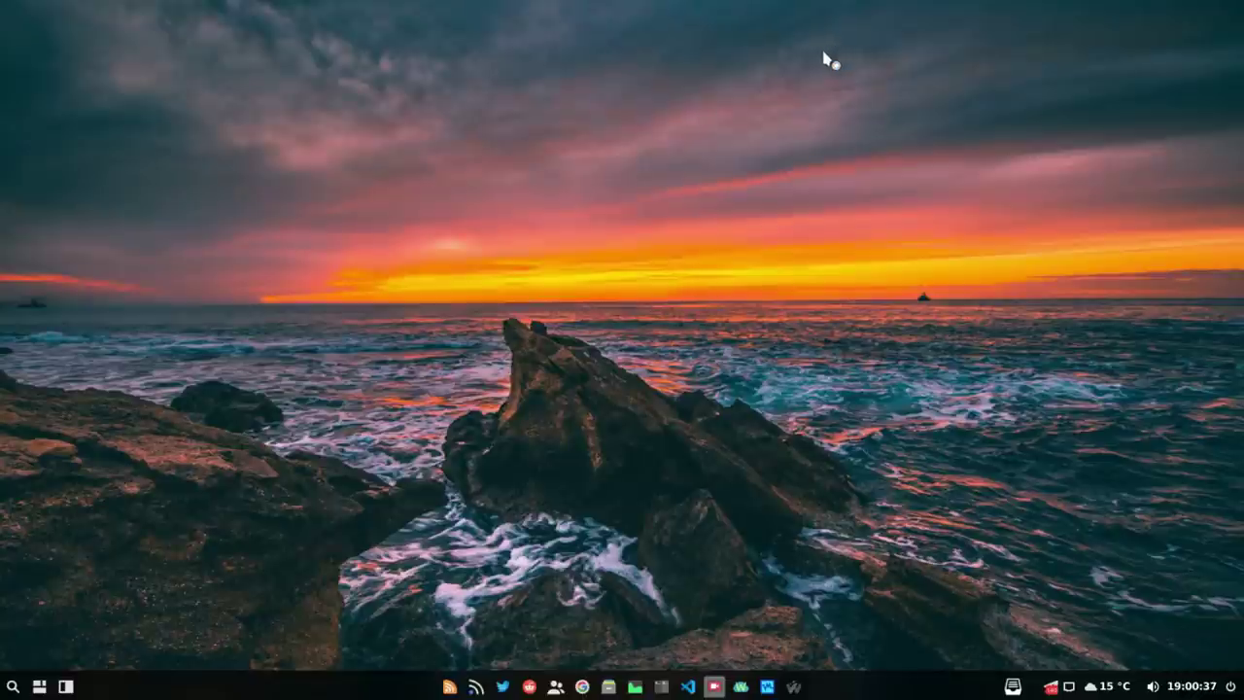
# Open Tilix, add a second session, and split it into three terminal panes.
pyautogui.click(661, 686)
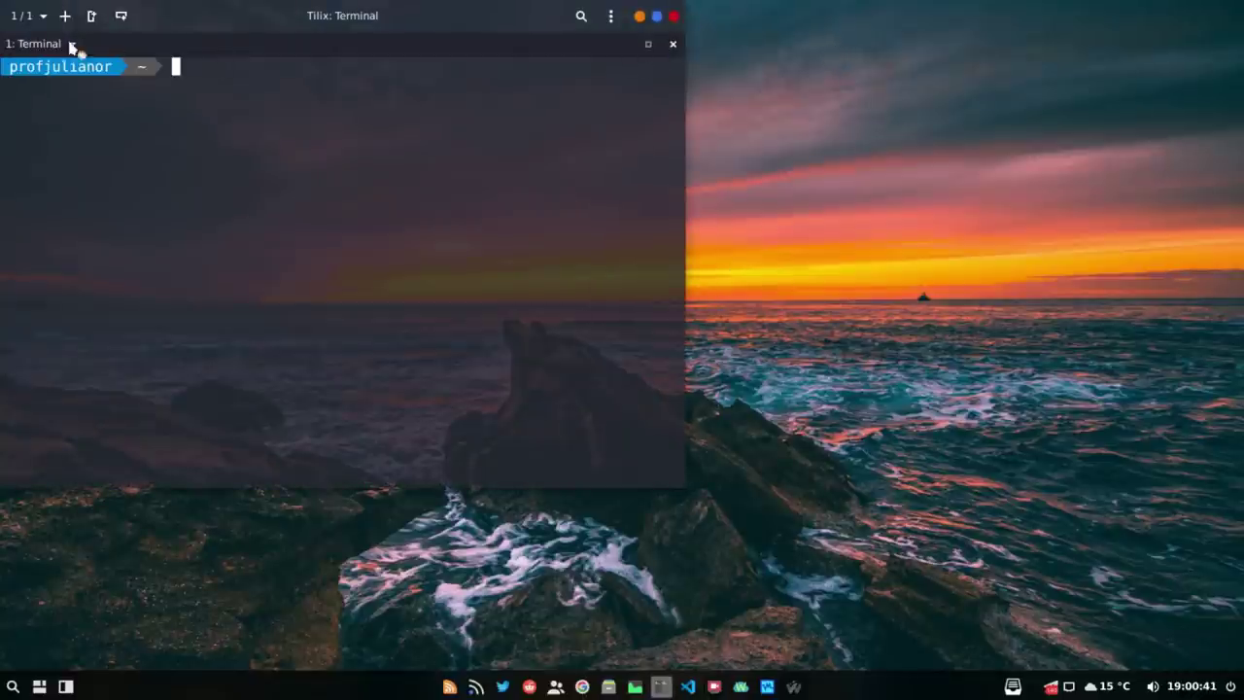
pyautogui.click(65, 15)
pyautogui.click(123, 17)
pyautogui.click(123, 17)
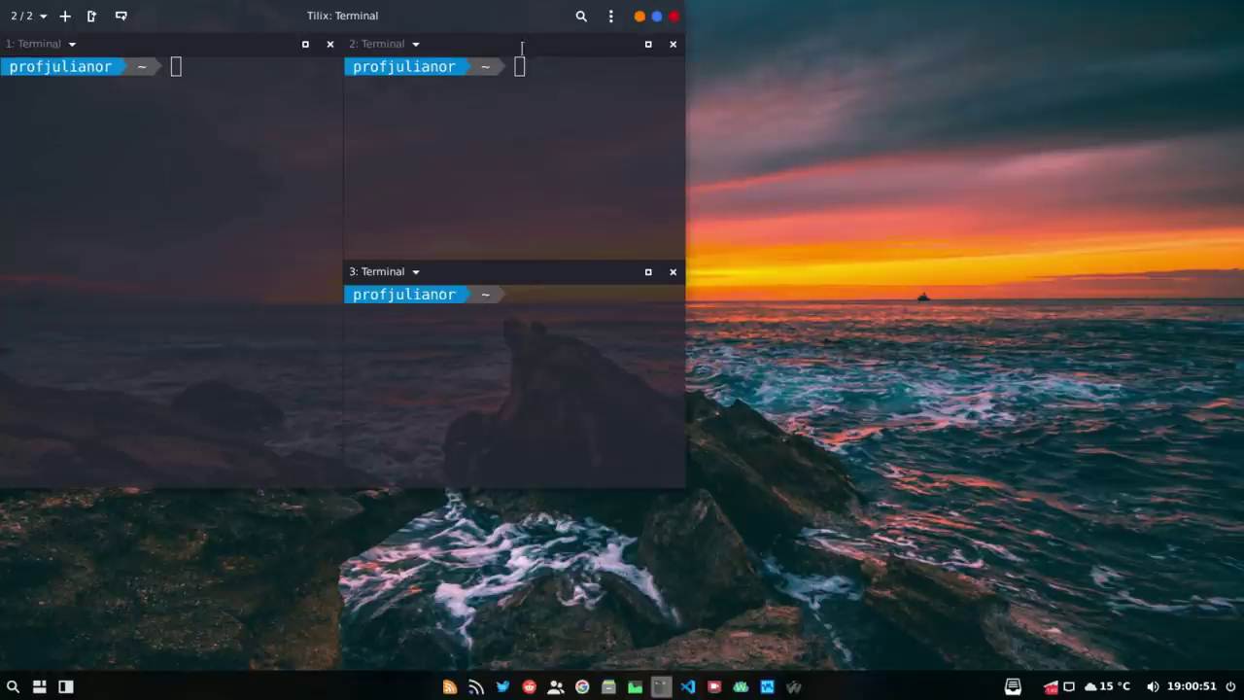
# Move the three-pane Tilix window toward the middle of the desktop and close it with its sessions.
pyautogui.moveTo(505, 16); pyautogui.dragTo(759, 77)
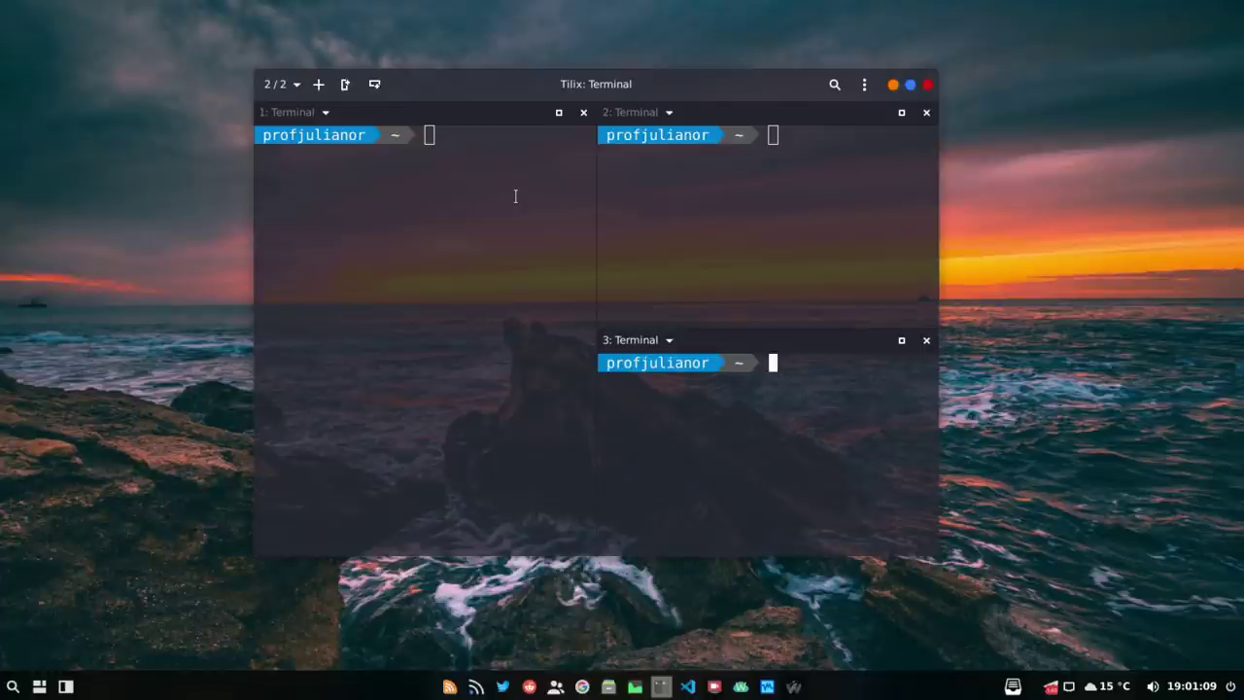
pyautogui.click(928, 90)
pyautogui.click(639, 392)
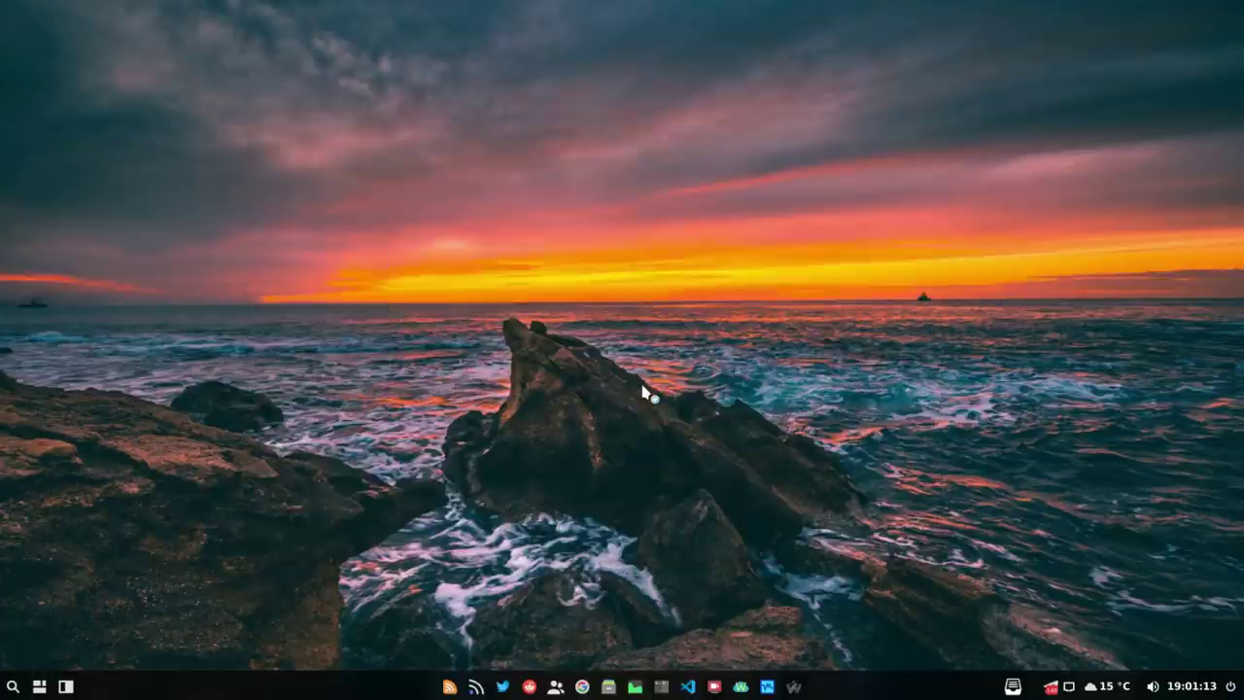
# Launch Alias from the application launcher and accept adding its lines of code to the .bashrc file.
pyautogui.click(12, 686)
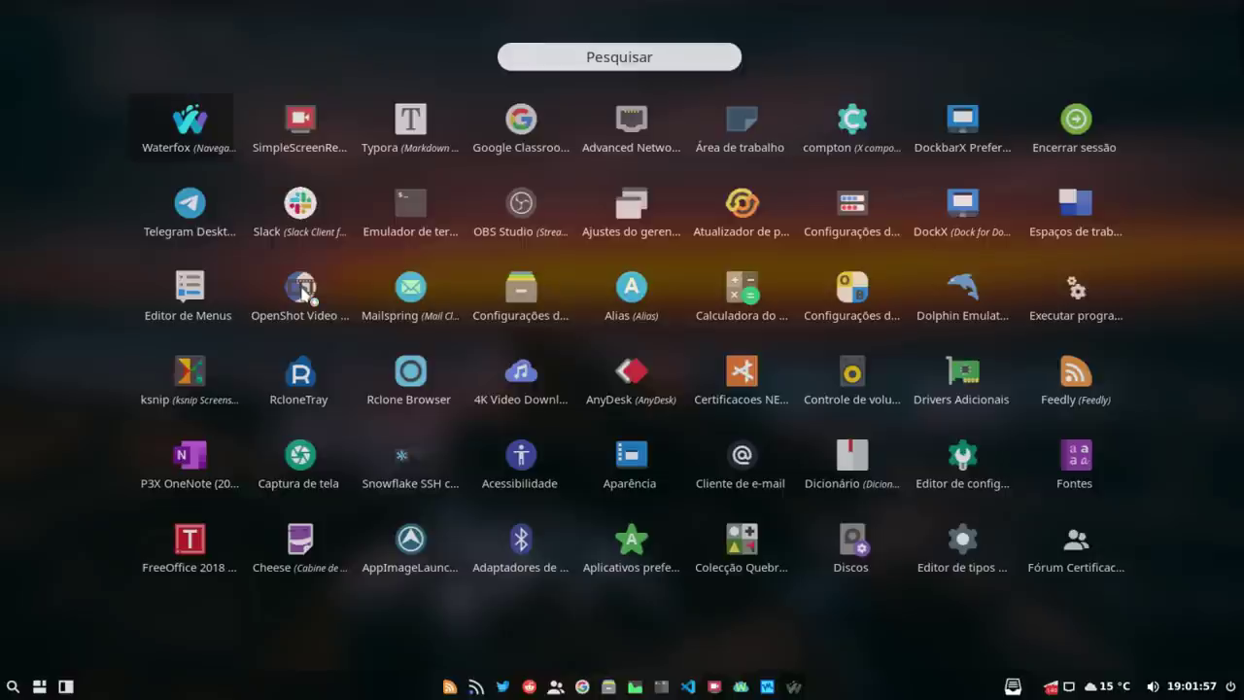
pyautogui.click(649, 290)
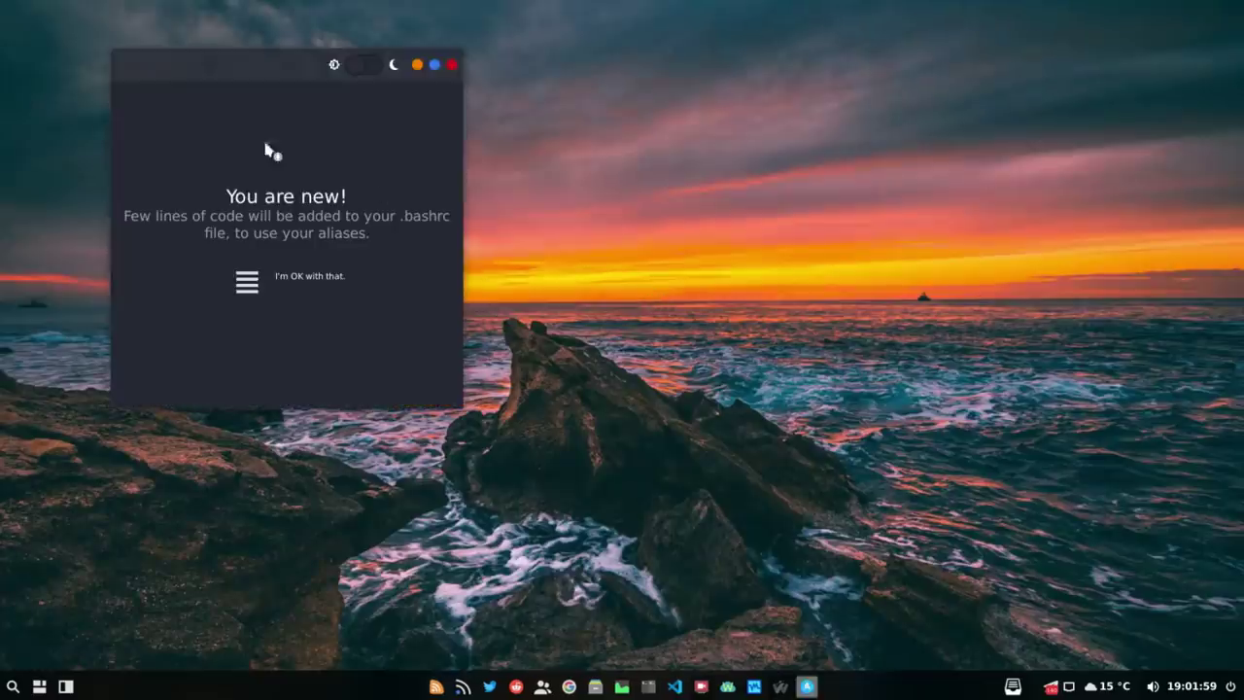
pyautogui.click(303, 282)
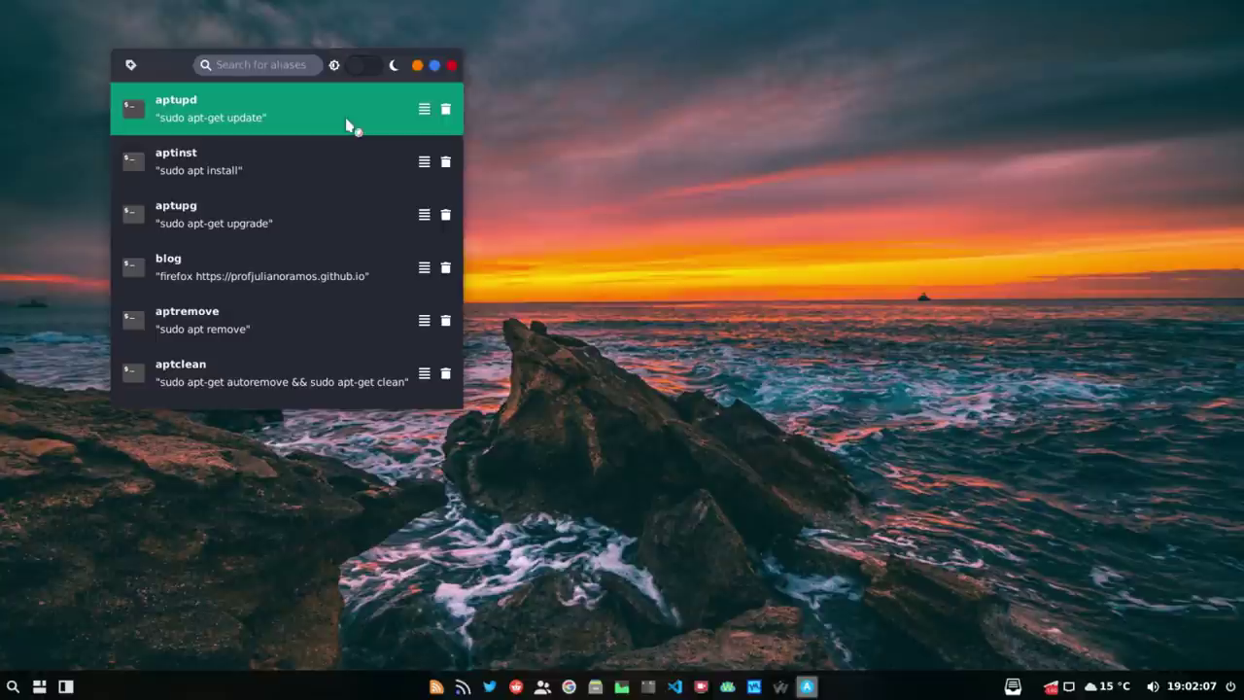
# Open a Tilix terminal beside the alias list and run the blog alias.
pyautogui.click(647, 686)
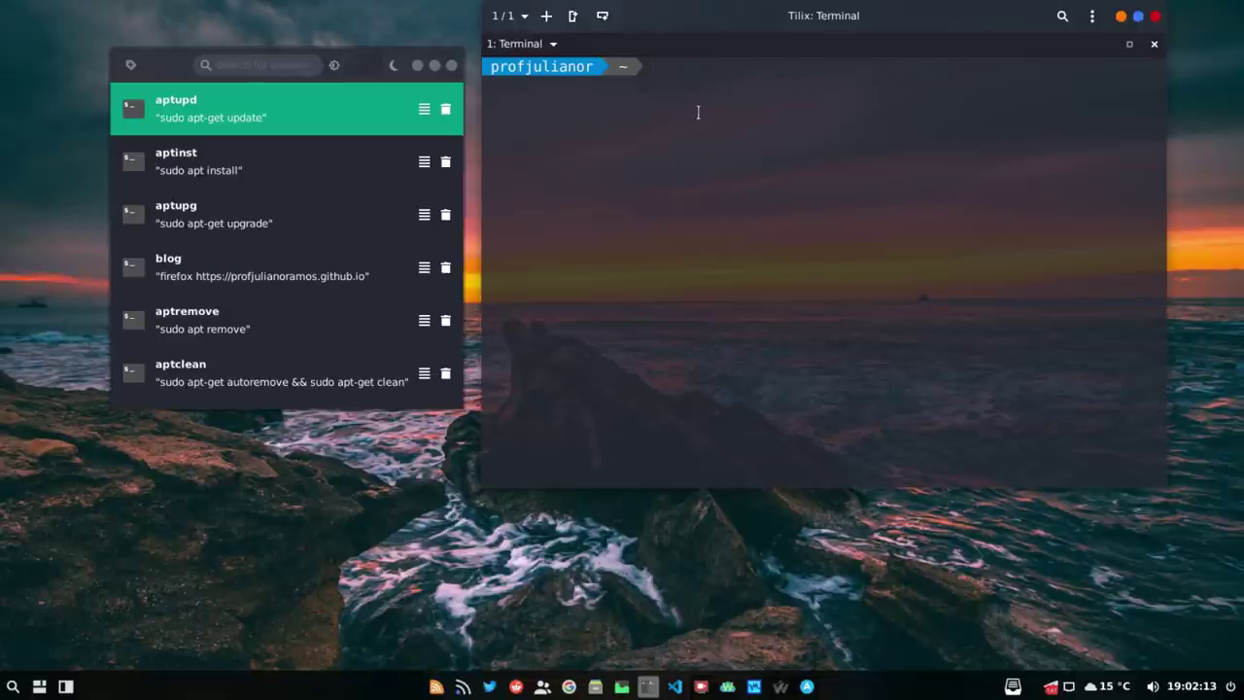
pyautogui.click(181, 75)
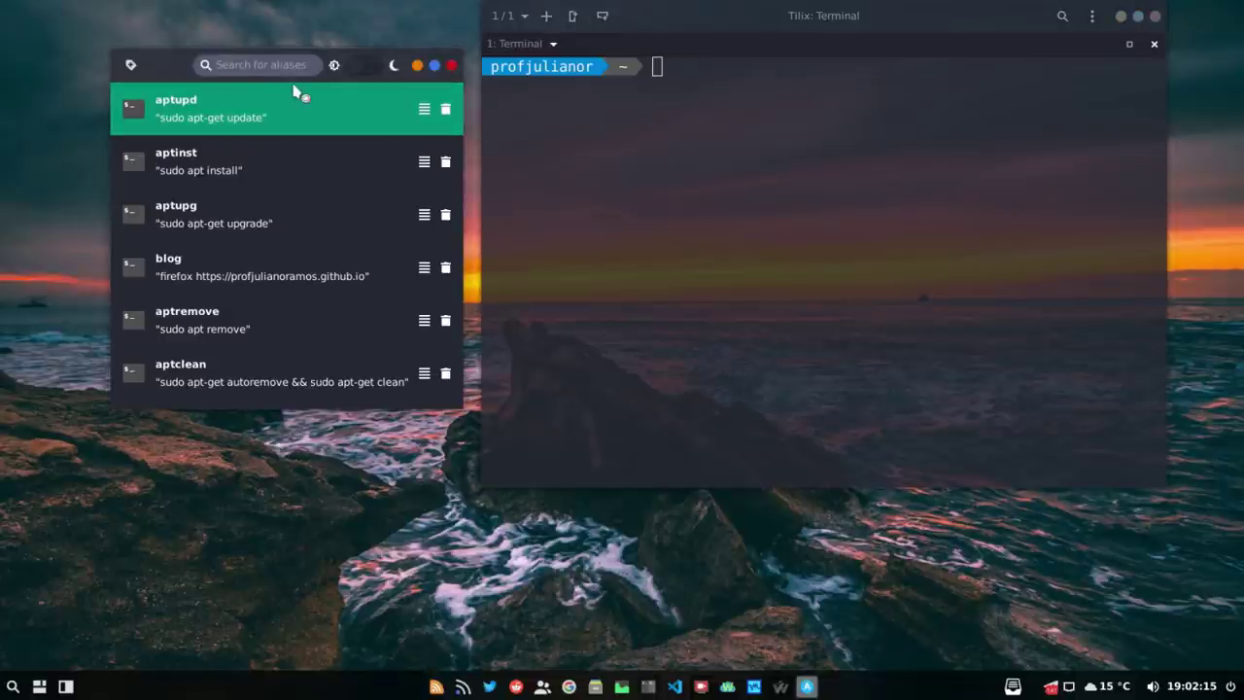
pyautogui.click(803, 235)
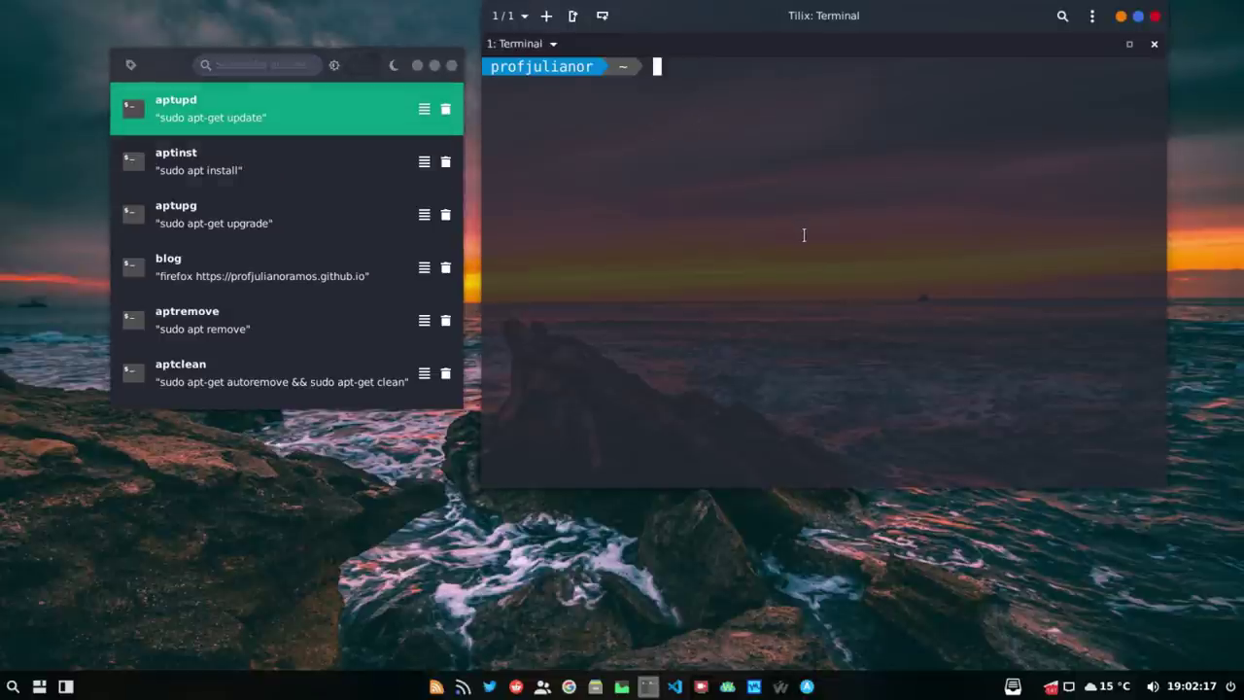
pyautogui.write('blog')
pyautogui.press('Return')
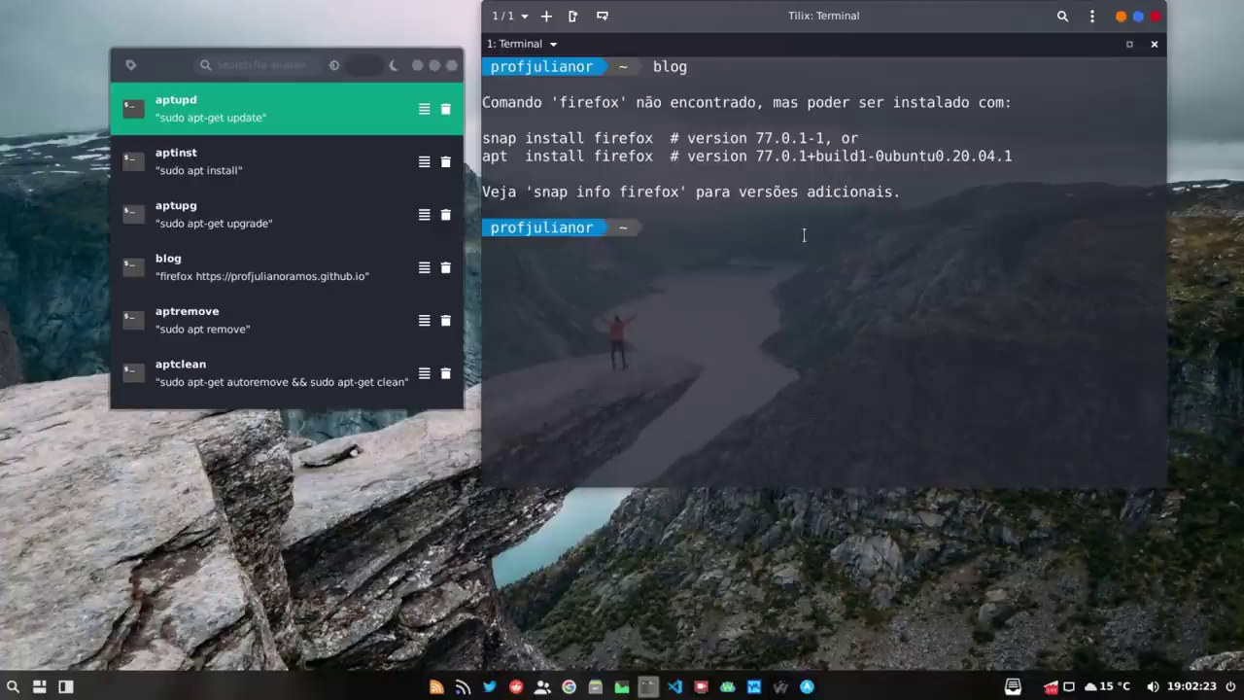
# Edit the blog alias so its command uses waterfox instead of firefox, and dismiss the error dialog.
pyautogui.click(424, 267)
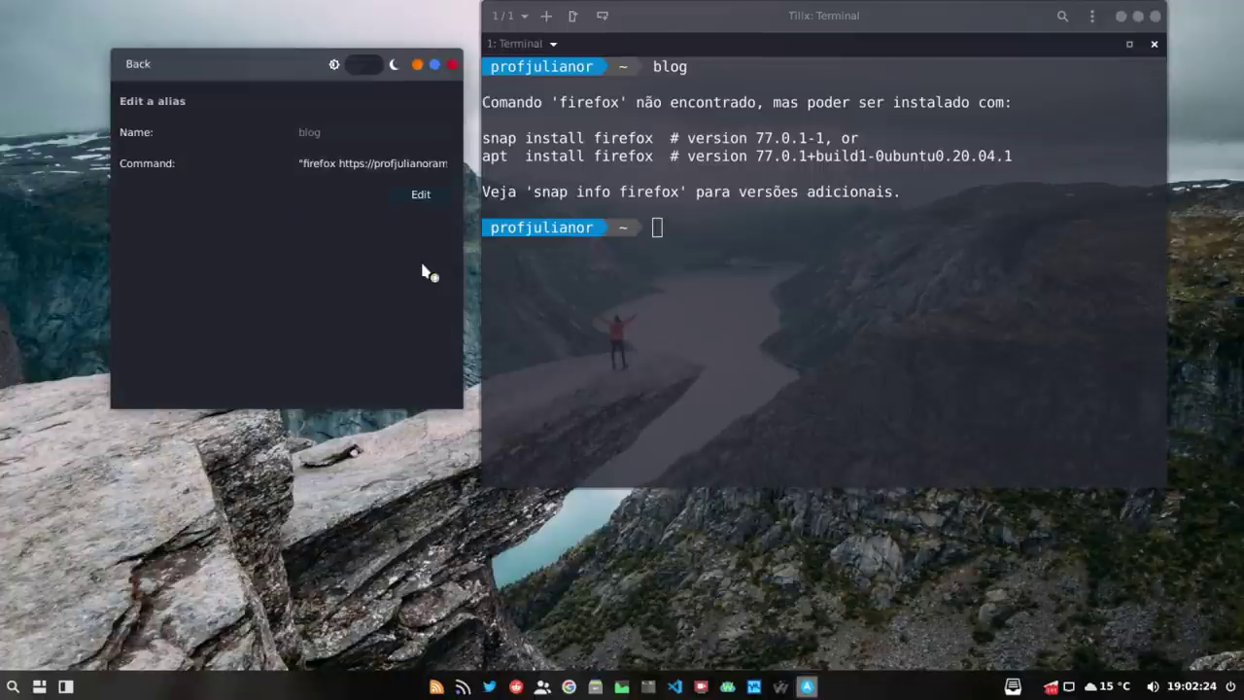
pyautogui.doubleClick(334, 162)
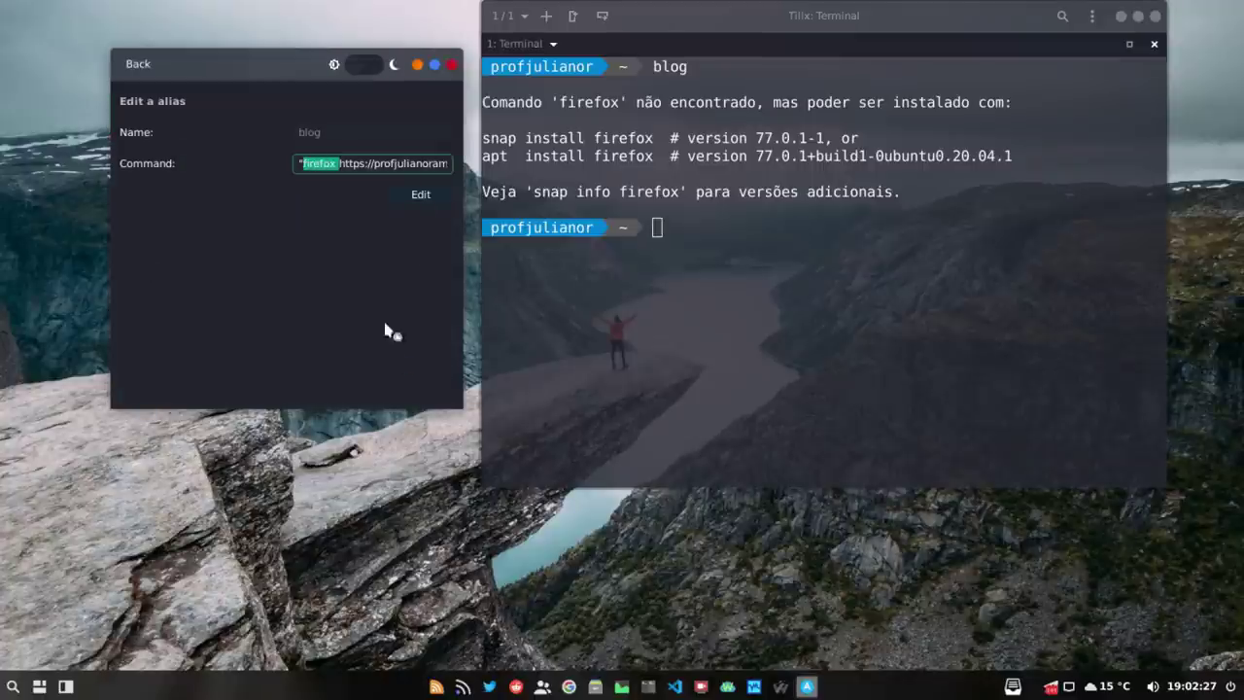
pyautogui.write('waterfox')
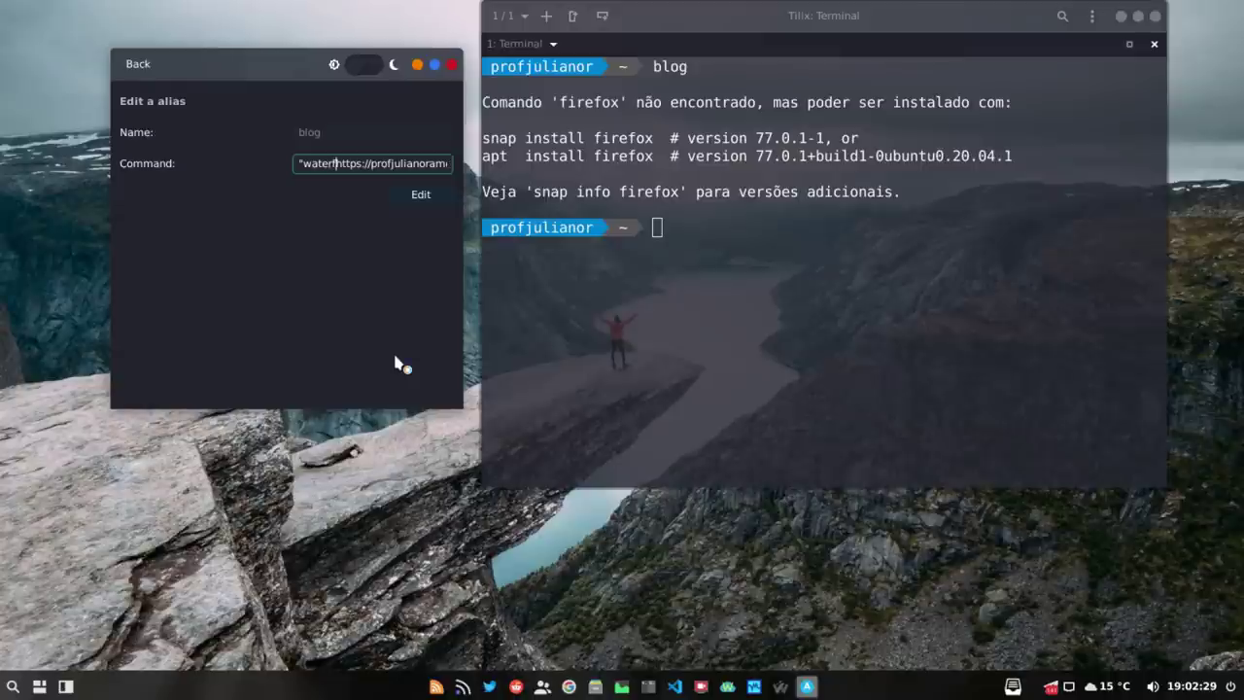
pyautogui.click(418, 195)
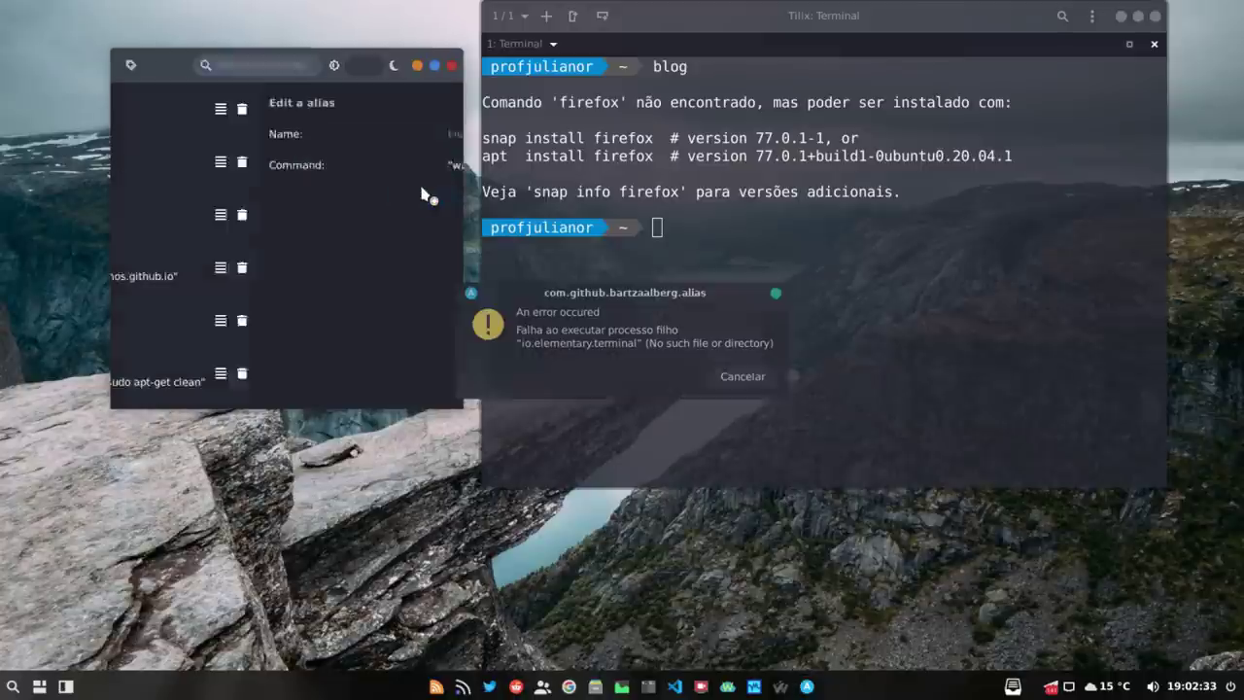
pyautogui.click(746, 377)
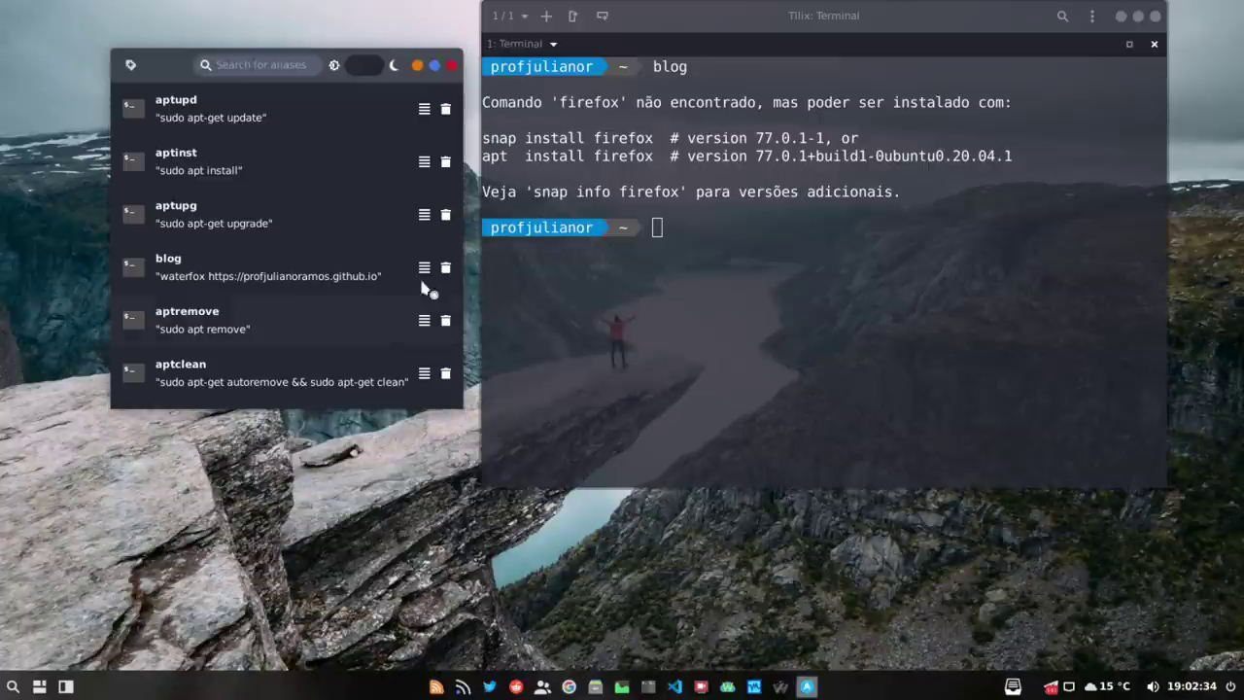
# Test the edited blog alias by running blog again in the open Tilix terminal.
pyautogui.click(744, 276)
pyautogui.write('blo')
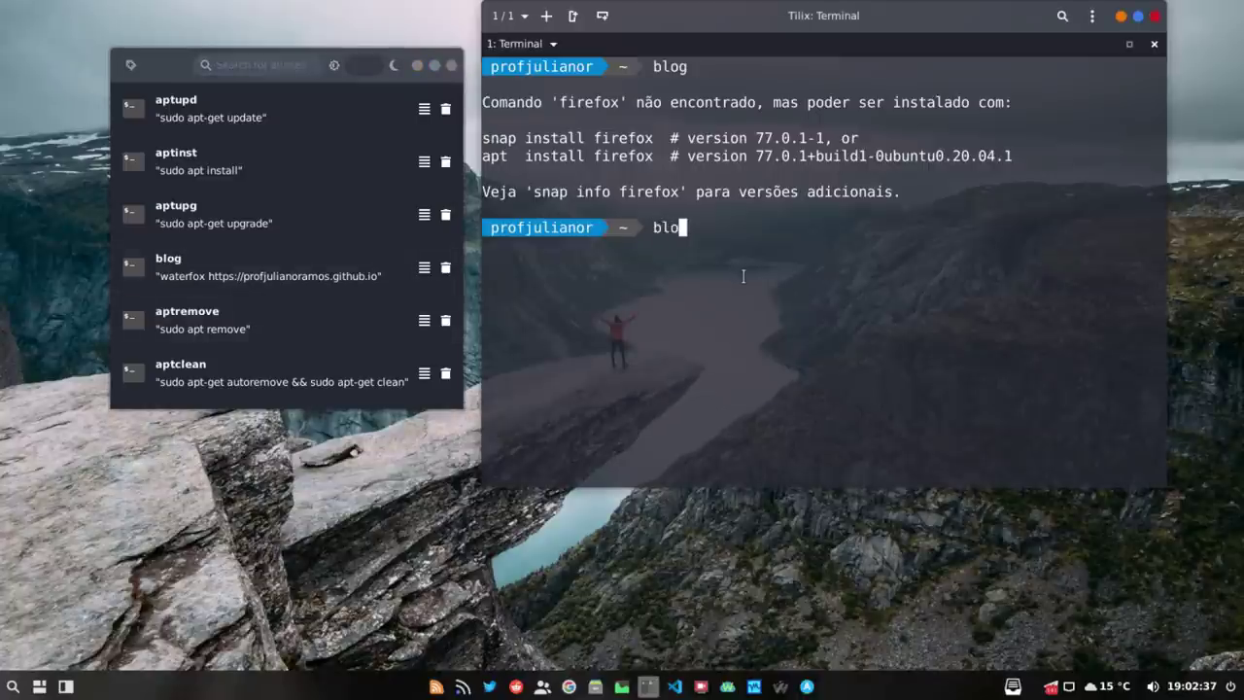
pyautogui.press('Return')
pyautogui.write('blog')
pyautogui.press('Return')
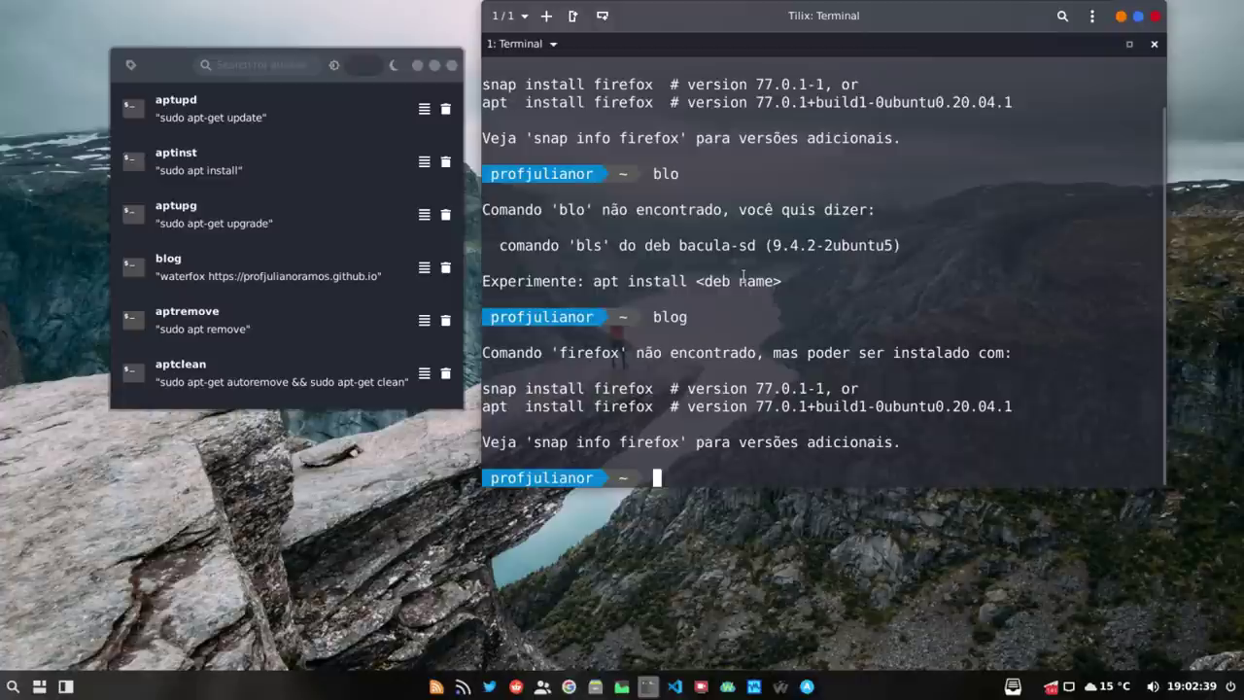
# Look up Waterfox's full executable name by auto-completing waterf to waterfox-current at the terminal prompt.
pyautogui.write('w')
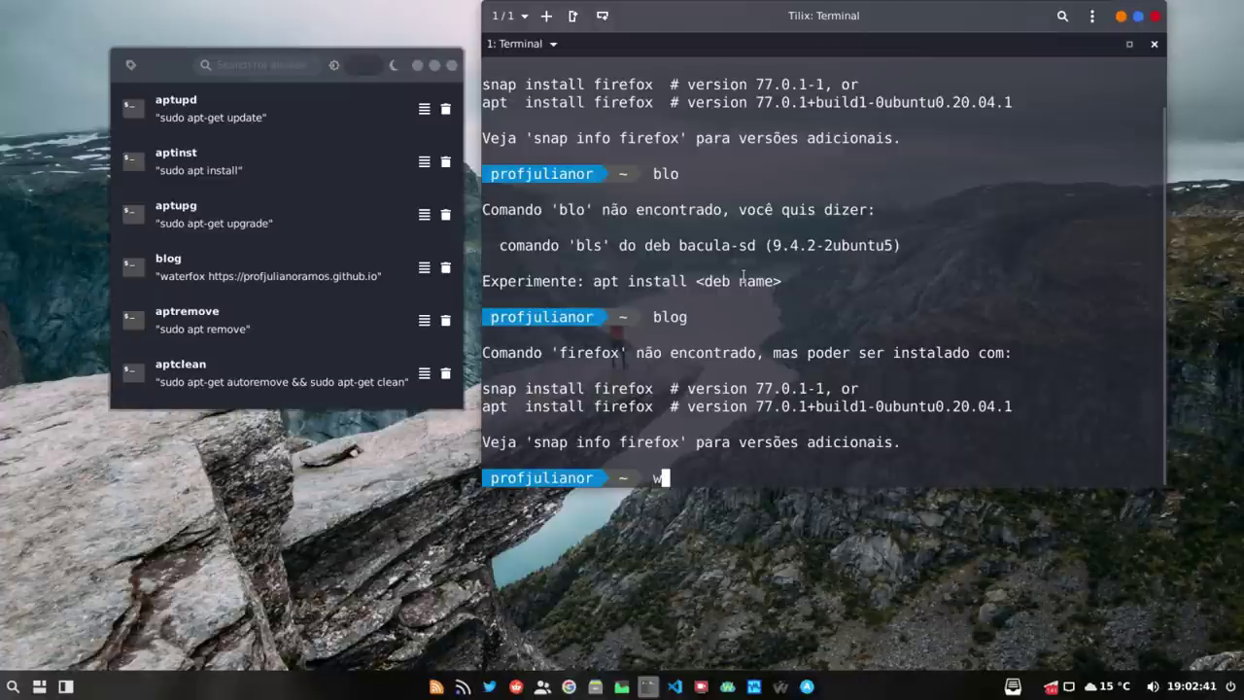
pyautogui.write('aterf')
pyautogui.press('Tab')
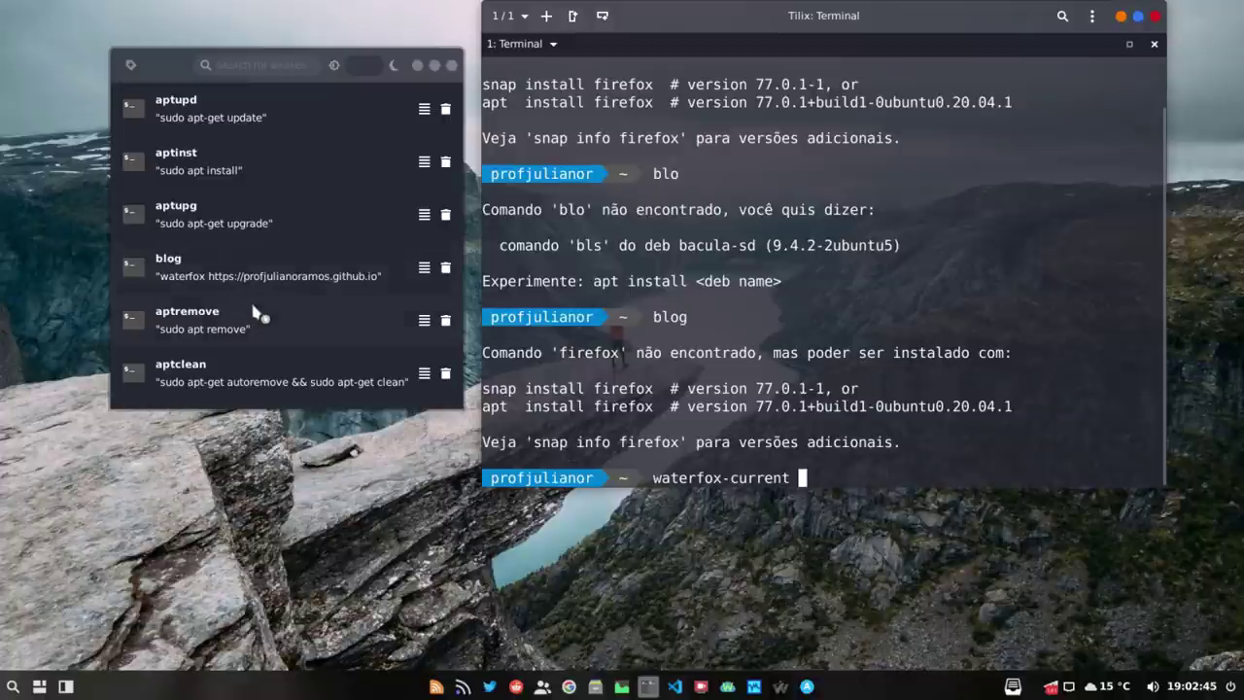
# Change the browser command in the blog alias to waterfox-current, keeping the blog URL, and save the alias.
pyautogui.click(424, 269)
pyautogui.click(354, 163)
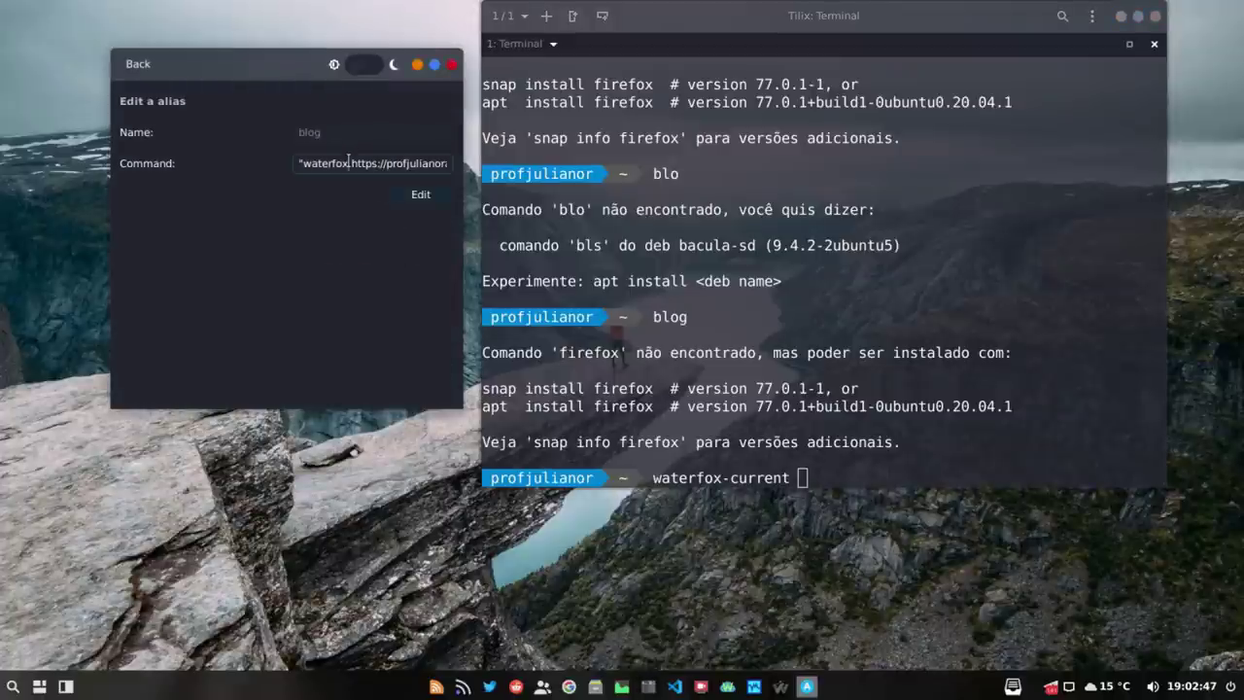
pyautogui.write('-current')
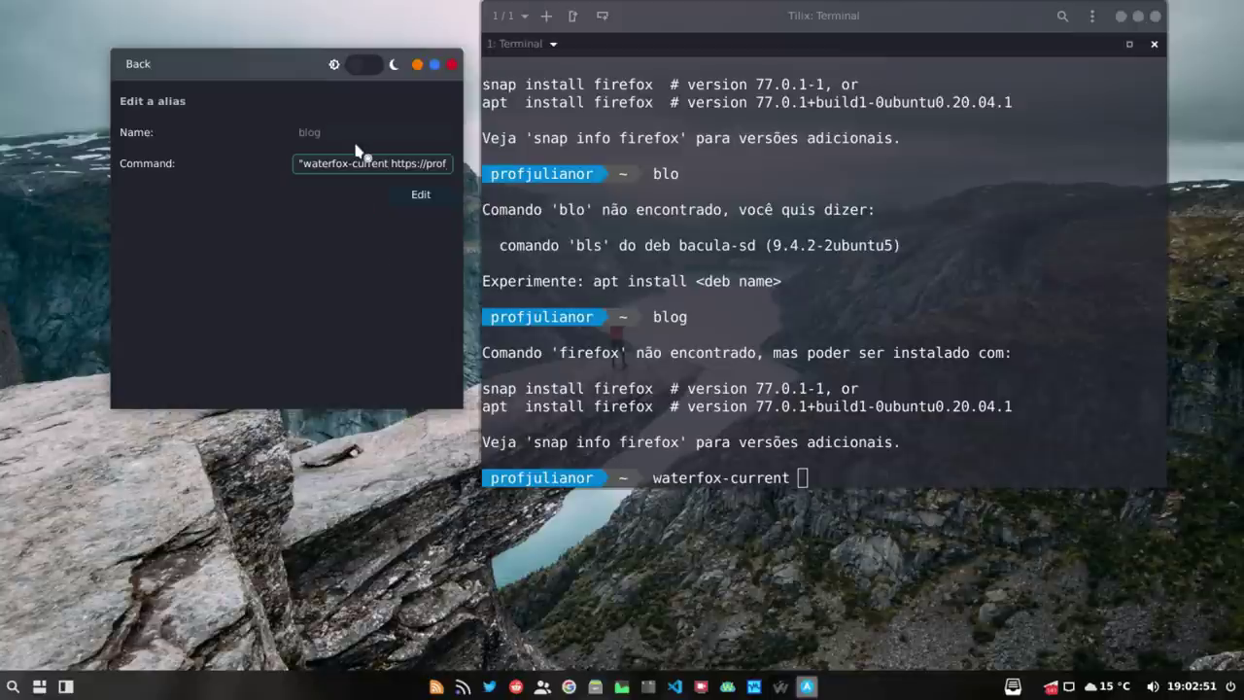
pyautogui.click(422, 198)
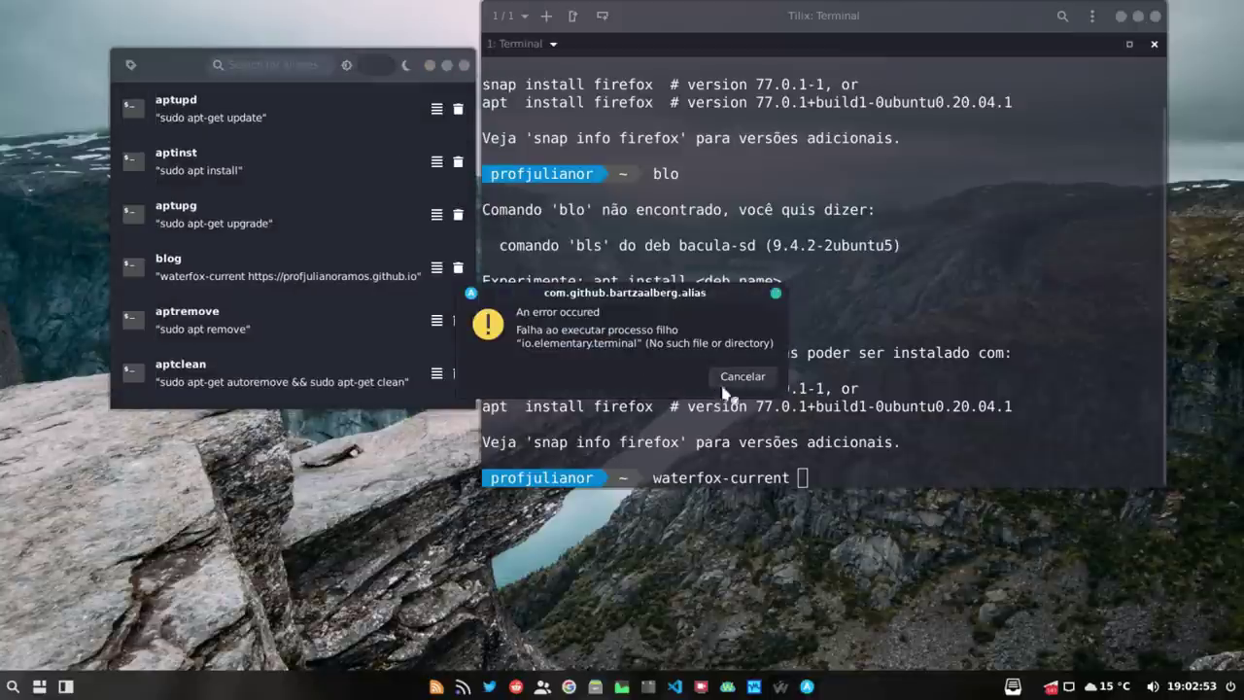
# Dismiss the alias launch error and replace the current terminal with a fresh session.
pyautogui.click(746, 379)
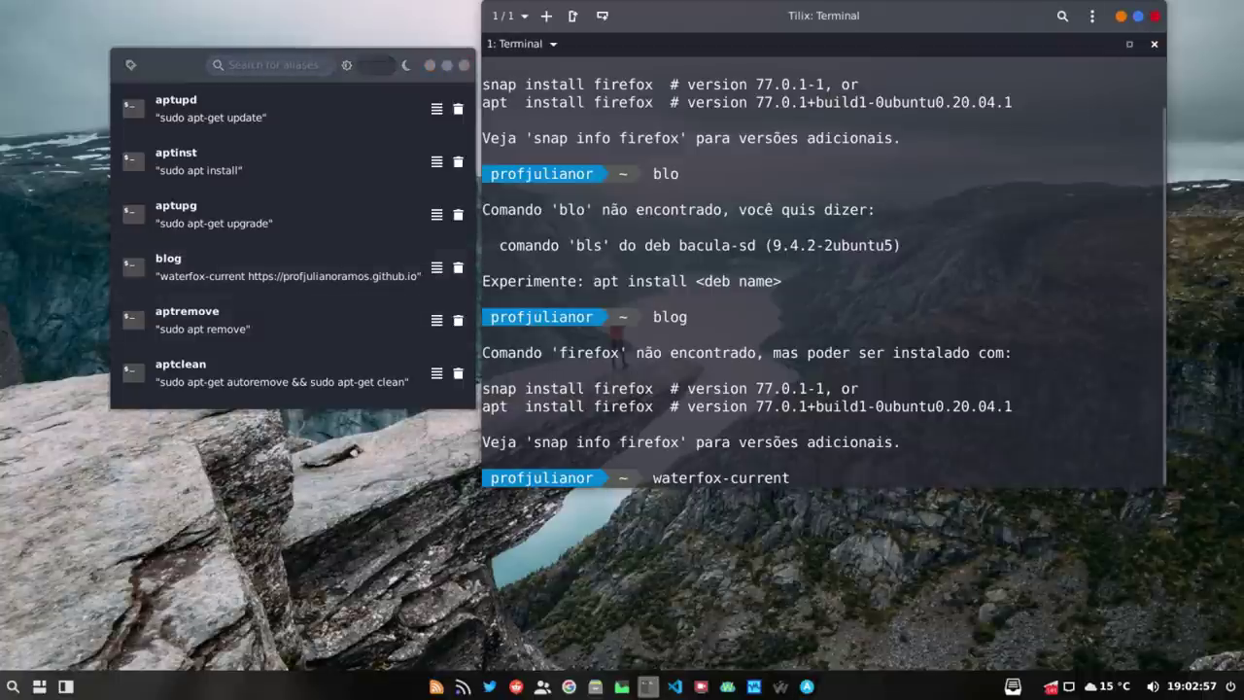
pyautogui.click(1153, 17)
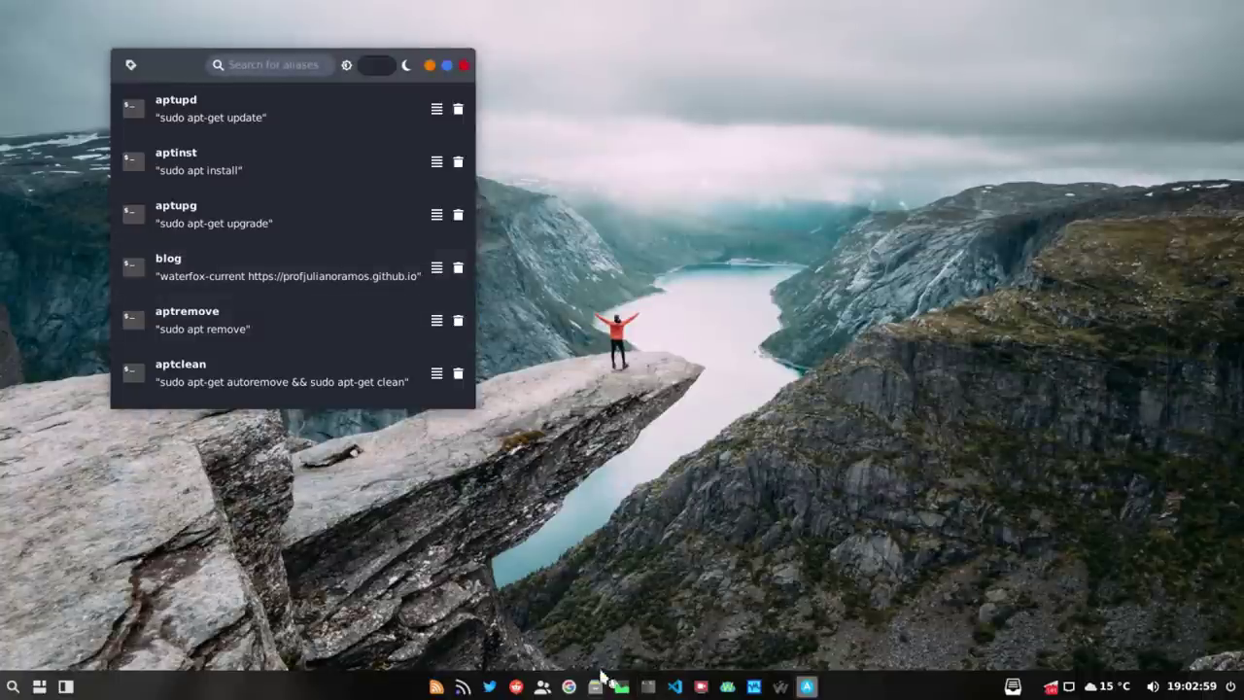
pyautogui.click(648, 686)
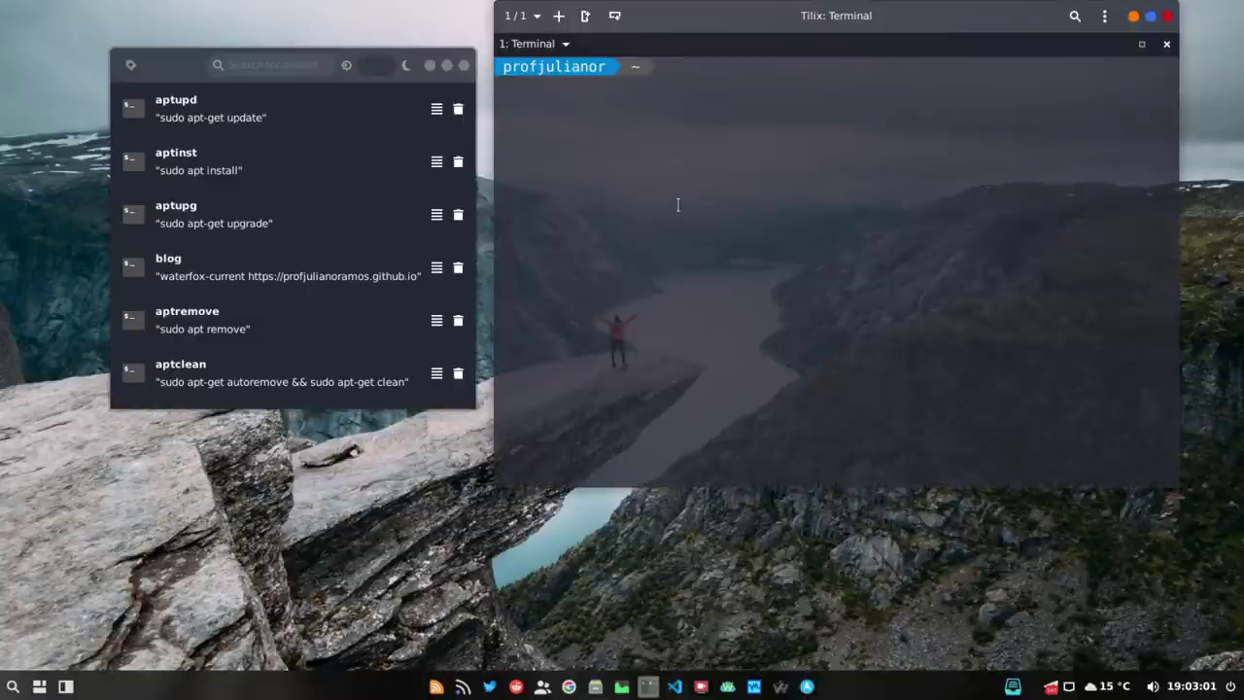
# Run the blog alias in the terminal, and close the browser window it opens.
pyautogui.write('blog')
pyautogui.press('Return')
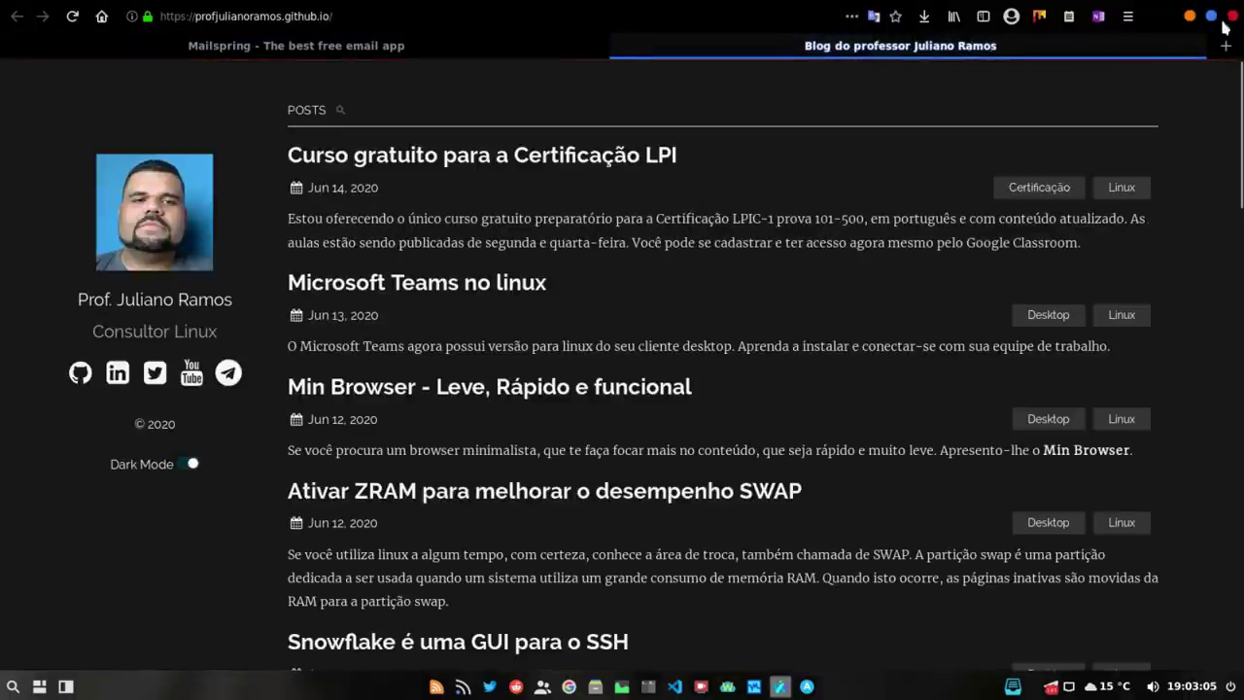
pyautogui.click(1232, 16)
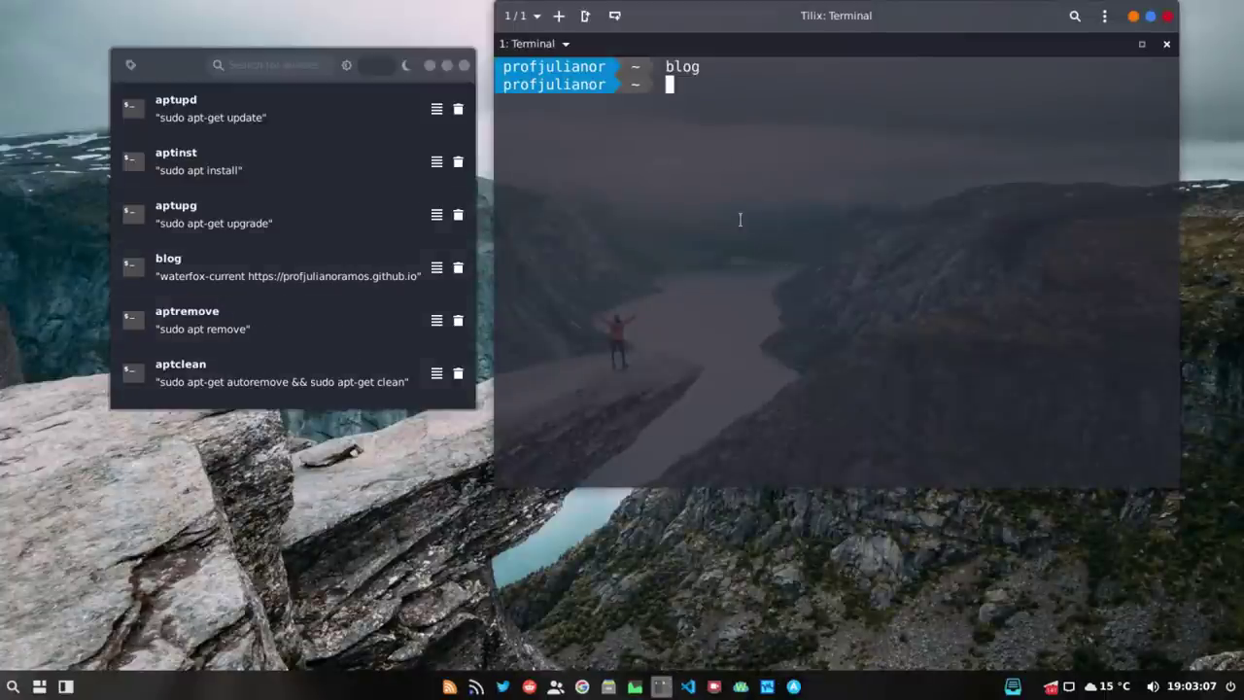
# Run the aptclean alias in the terminal and authenticate with the sudo password.
pyautogui.write('aptclean')
pyautogui.press('Return')
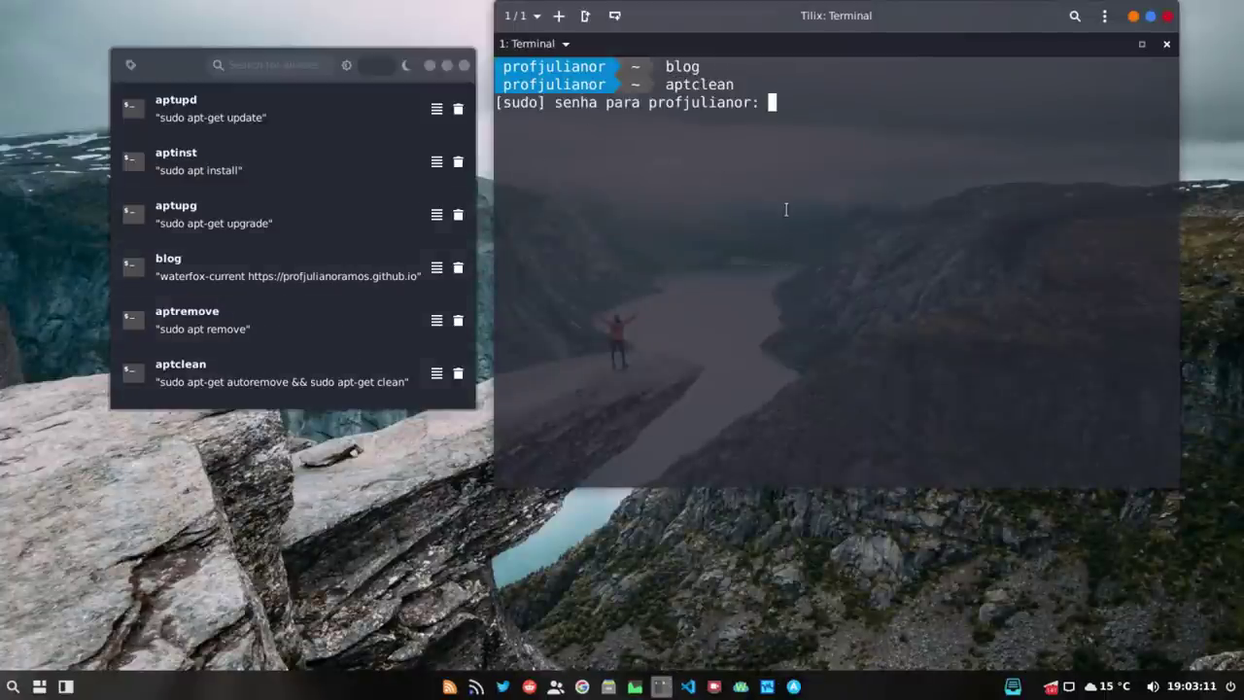
pyautogui.press('Return')
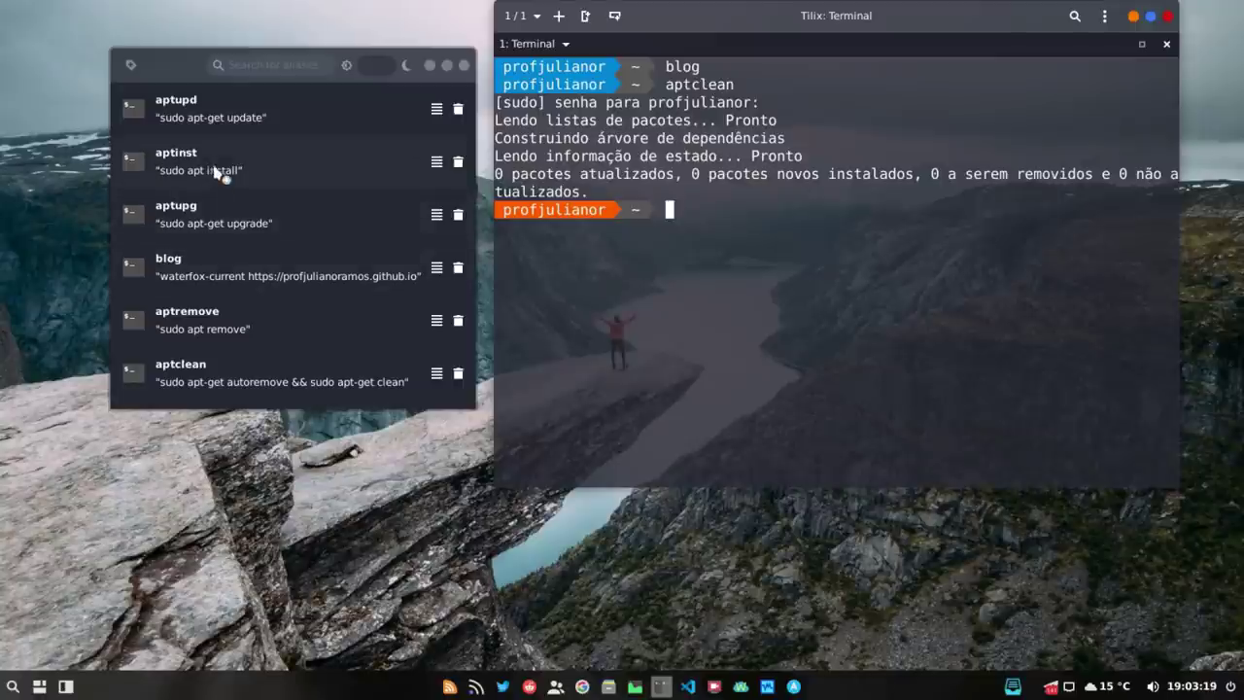
# Close the alias manager and the terminal window.
pyautogui.click(471, 70)
pyautogui.click(466, 66)
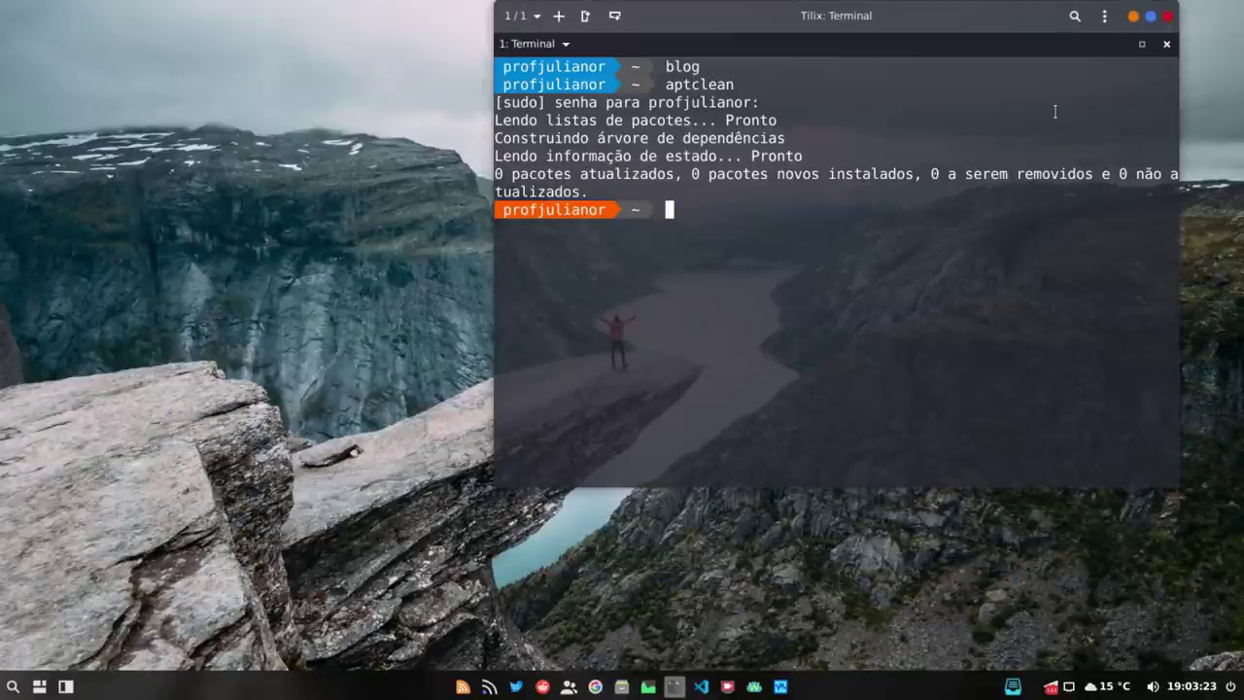
pyautogui.click(1169, 16)
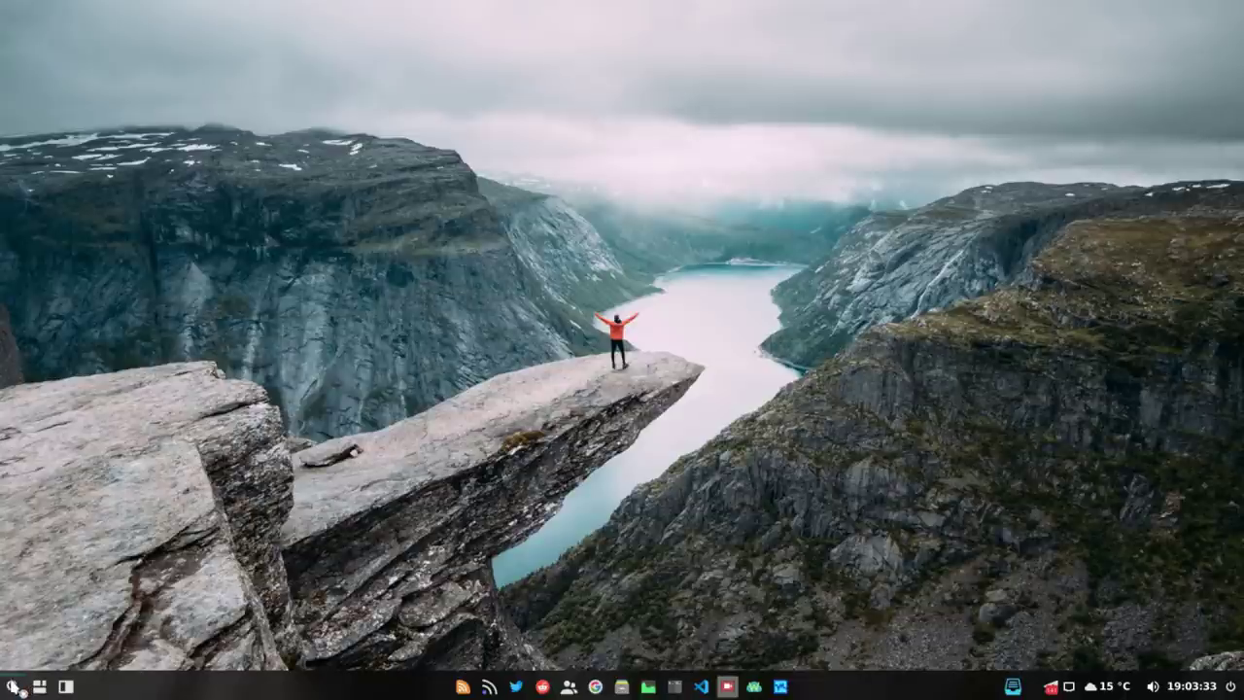
pyautogui.click(13, 686)
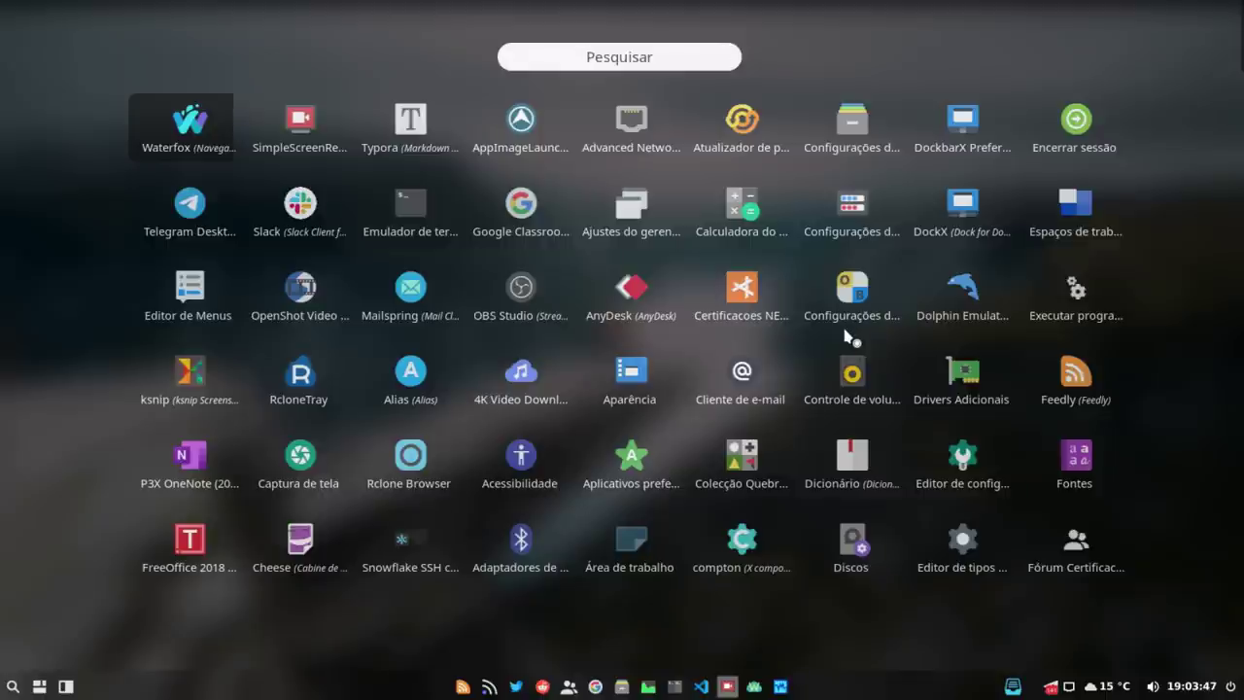
pyautogui.press('Escape')
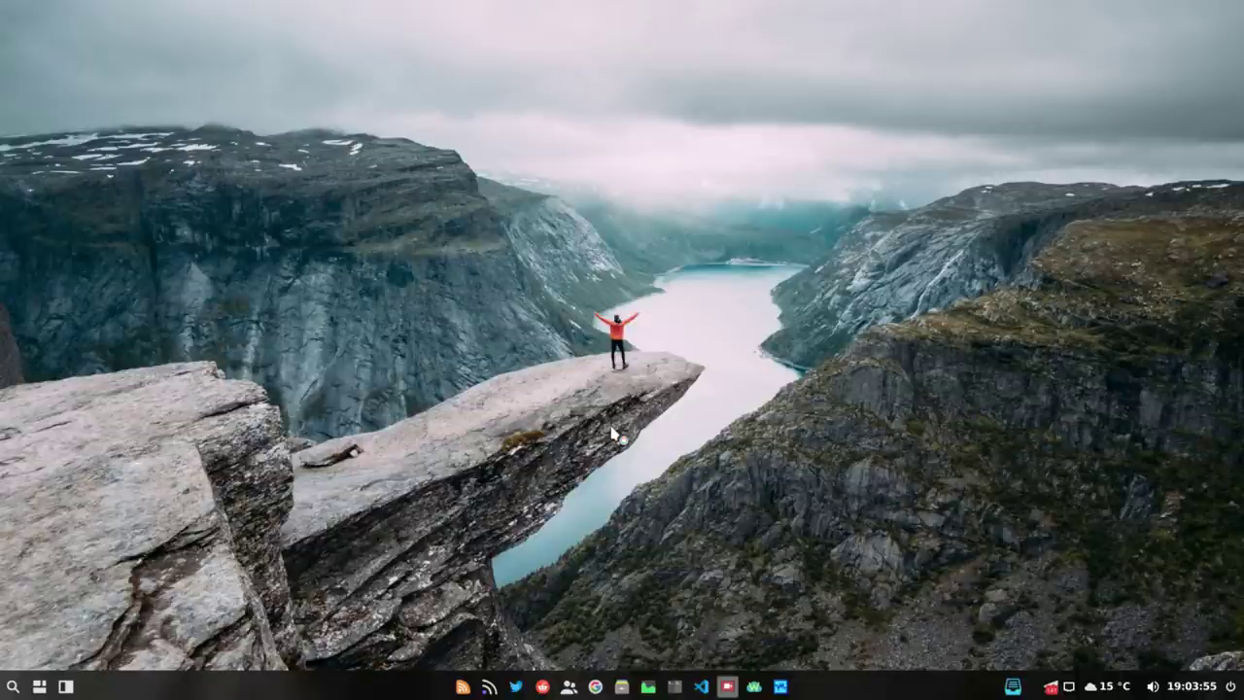
pyautogui.press('super+n')
pyautogui.press('super+n')
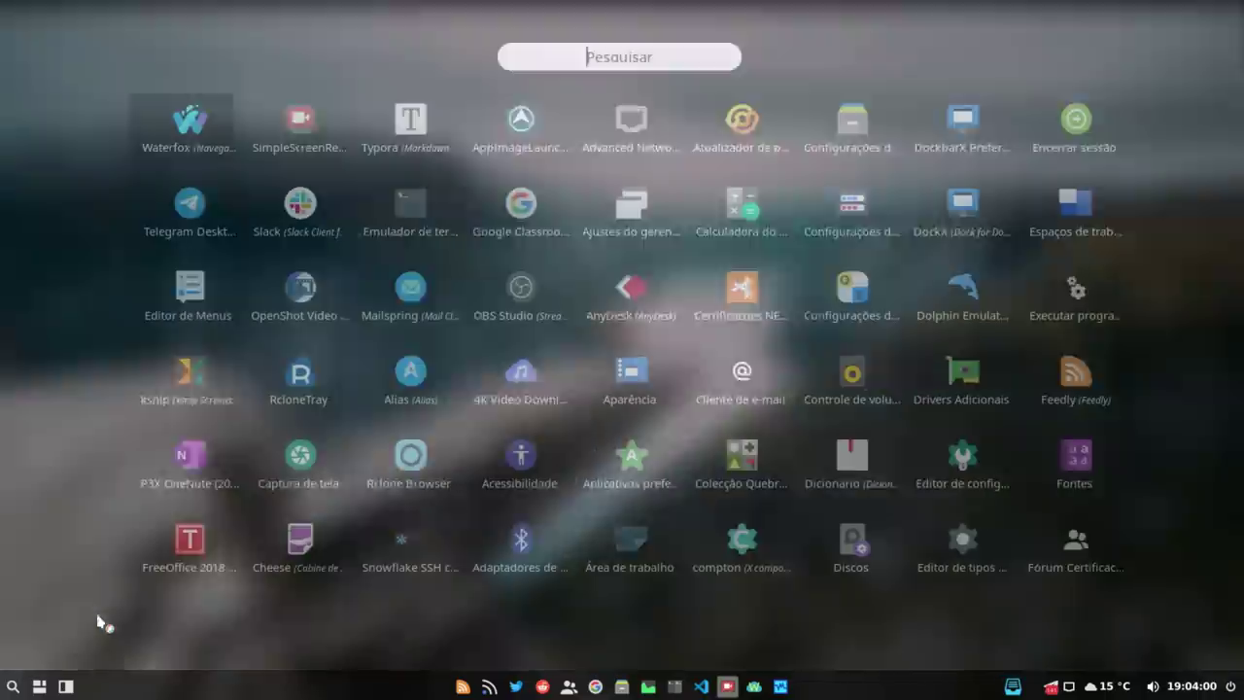
# Open the channel's flarum.cloud forum in Waterfox, view the "Seja bem-vindo!" discussion, and close the browser.
pyautogui.click(13, 686)
pyautogui.click(191, 134)
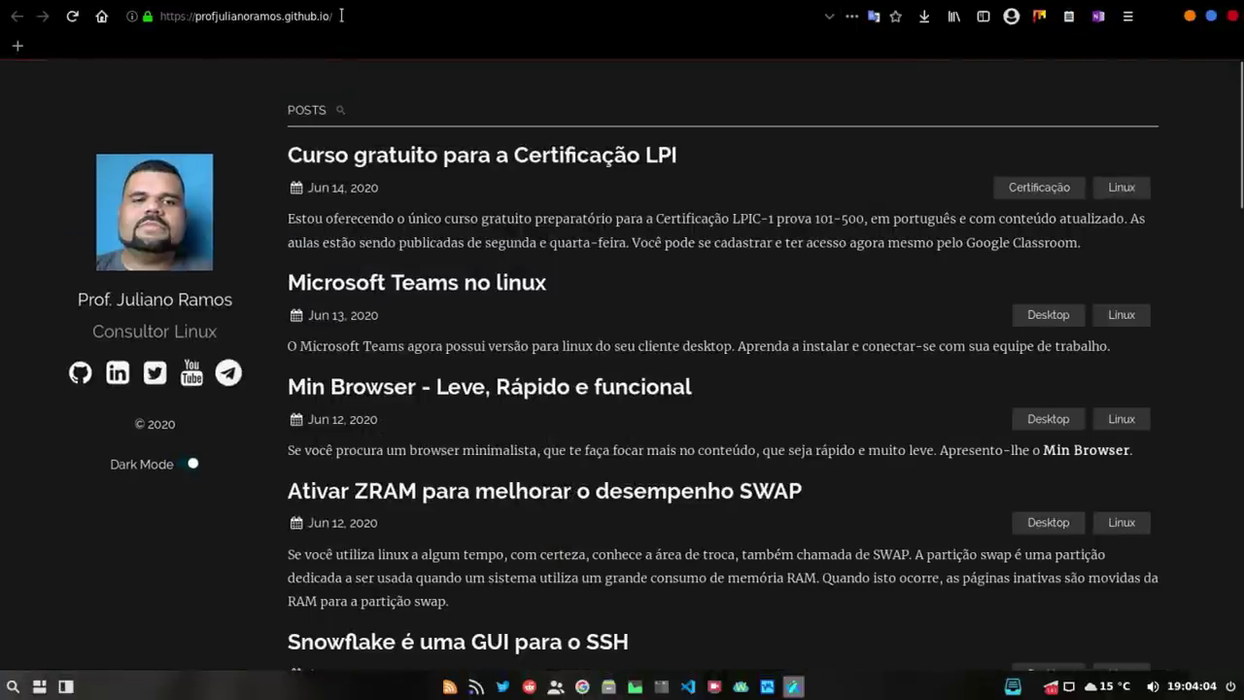
pyautogui.moveTo(162, 16); pyautogui.dragTo(341, 16)
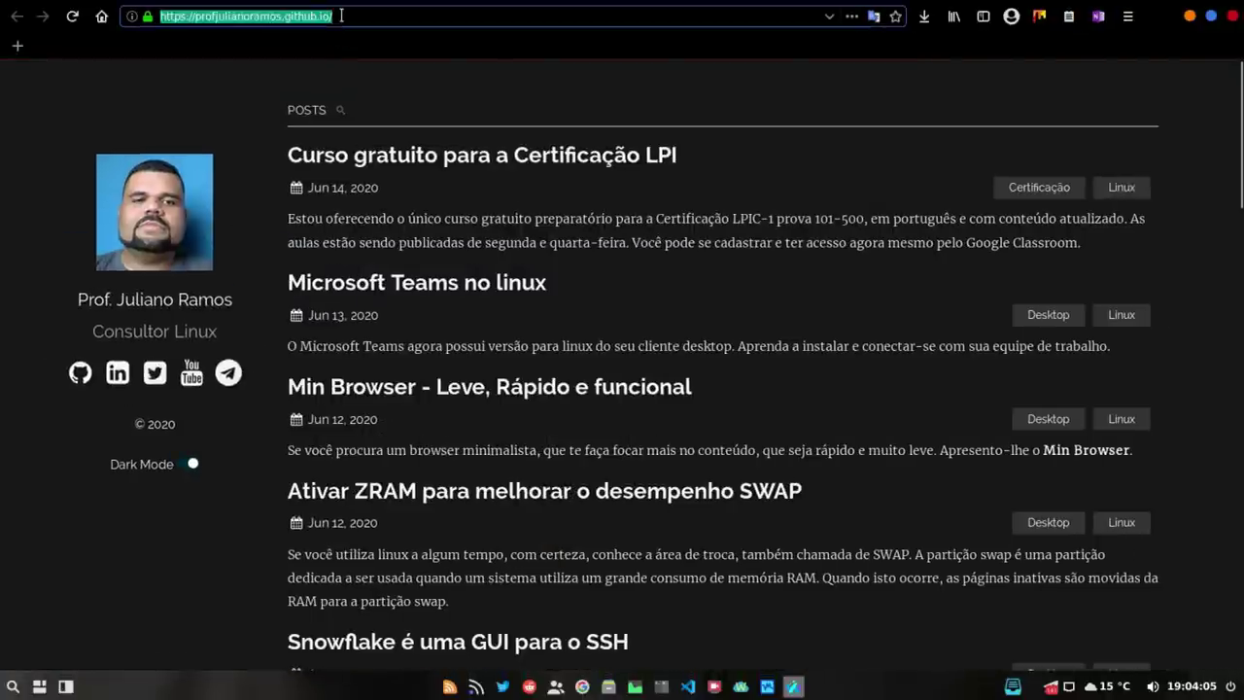
pyautogui.write('profjulianoramos')
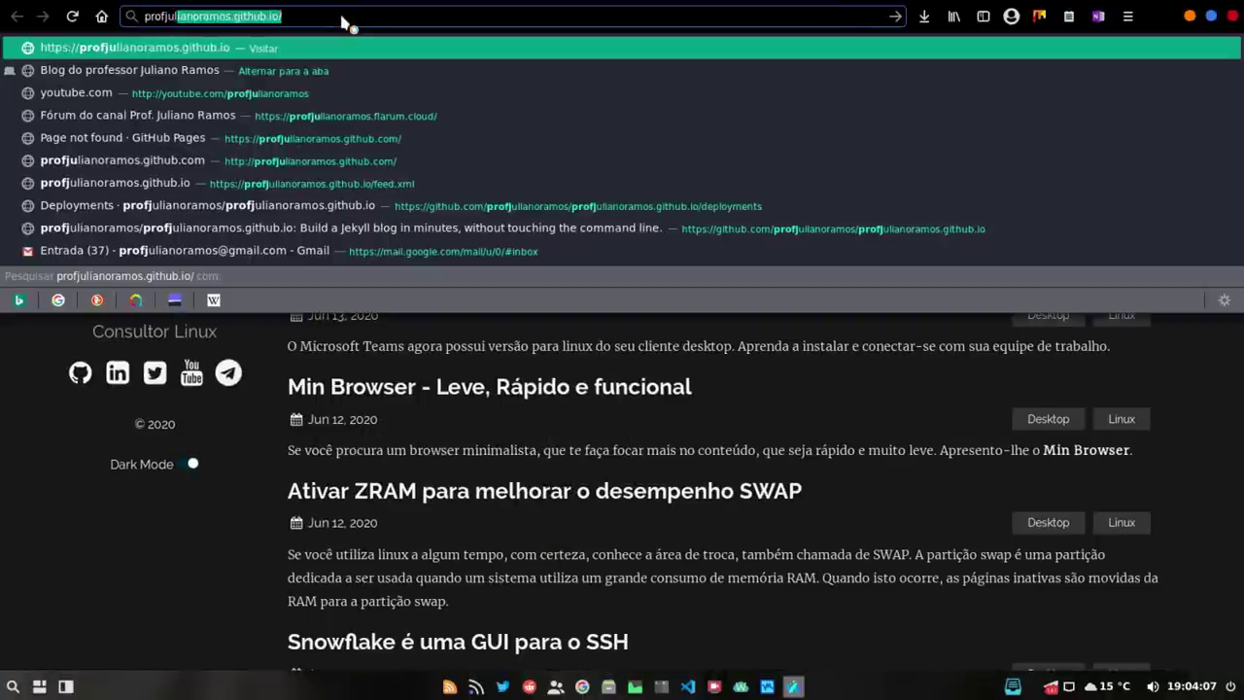
pyautogui.write('.fl')
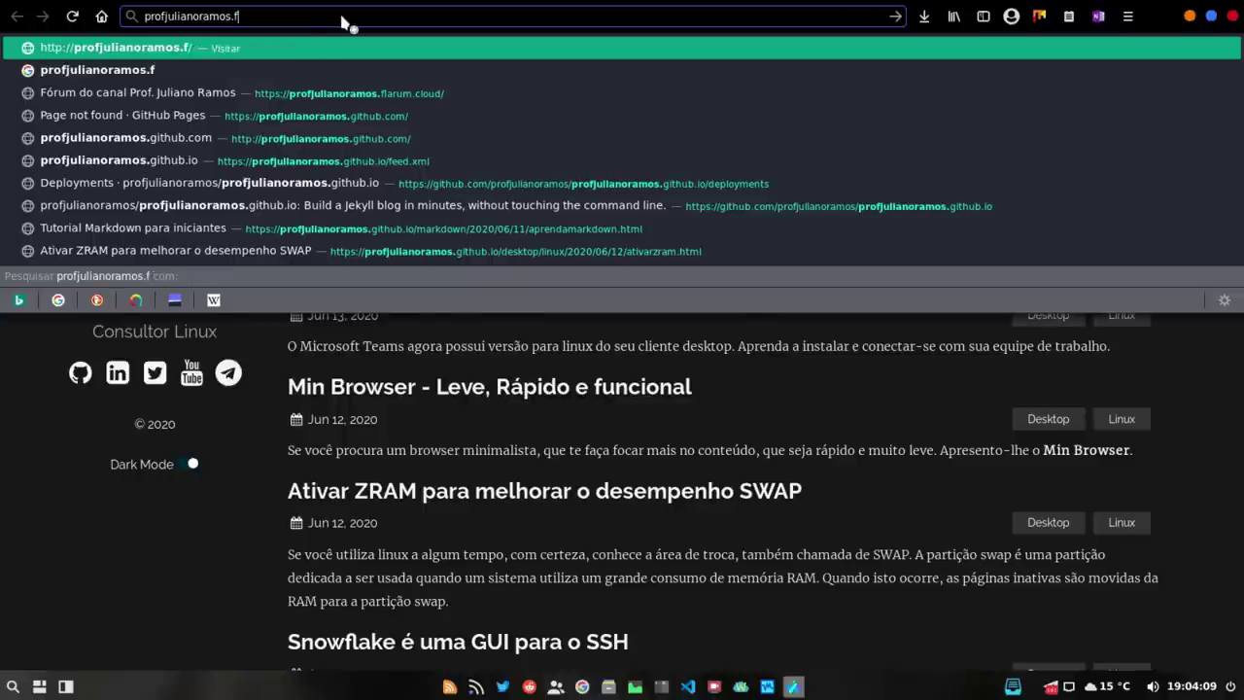
pyautogui.press('Down')
pyautogui.press('Down')
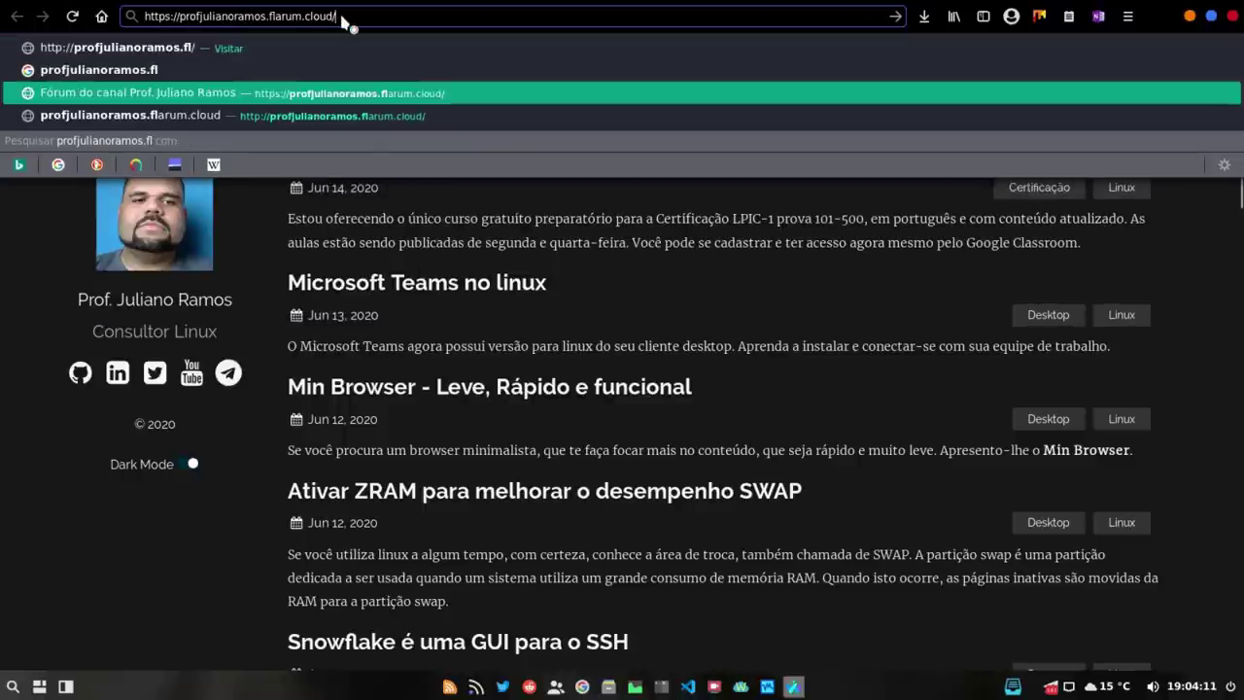
pyautogui.press('Return')
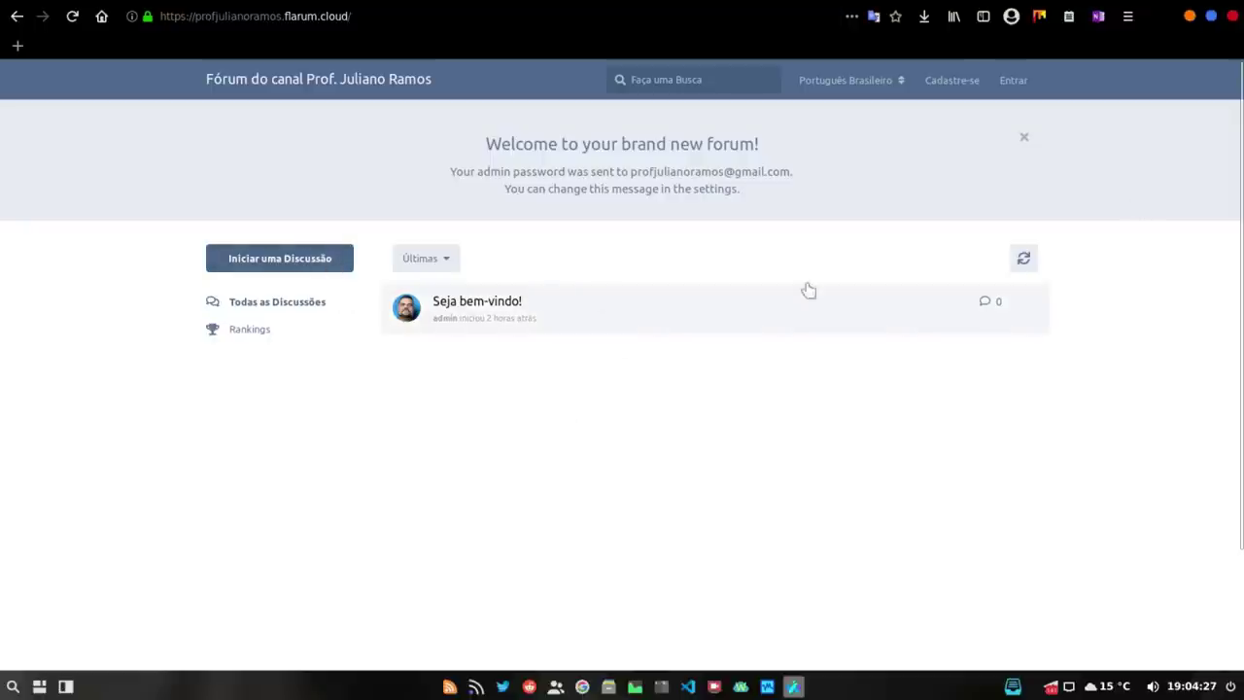
pyautogui.click(555, 313)
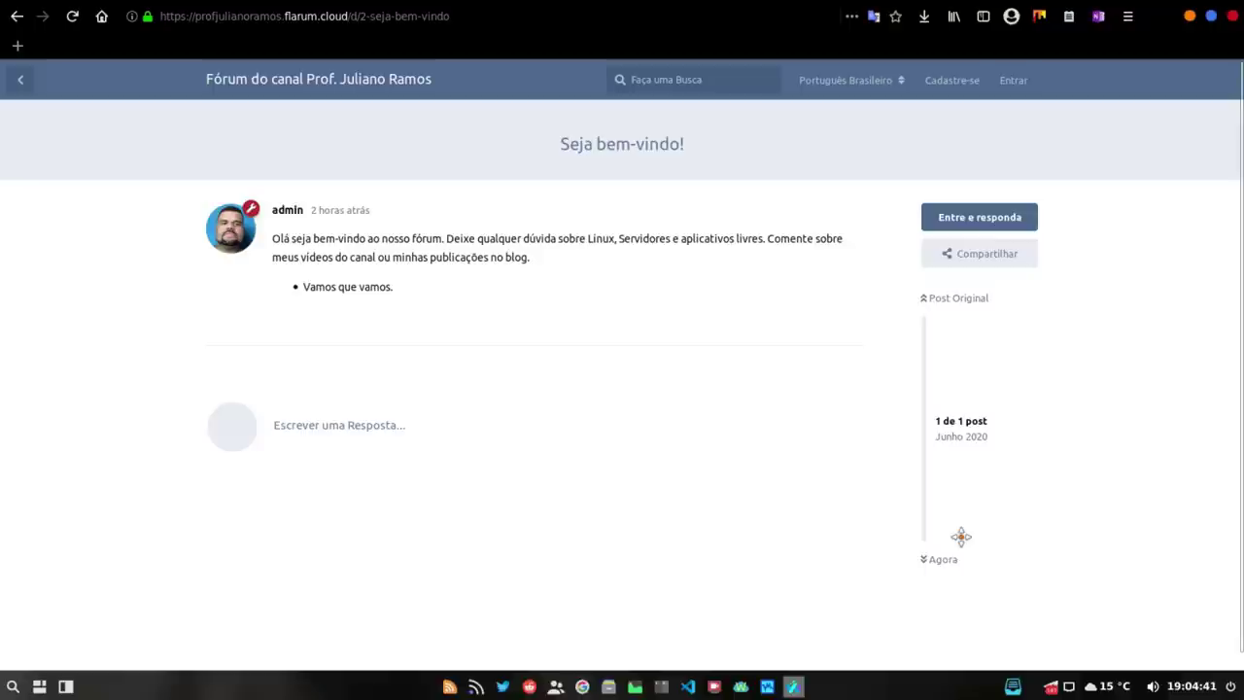
pyautogui.click(1230, 18)
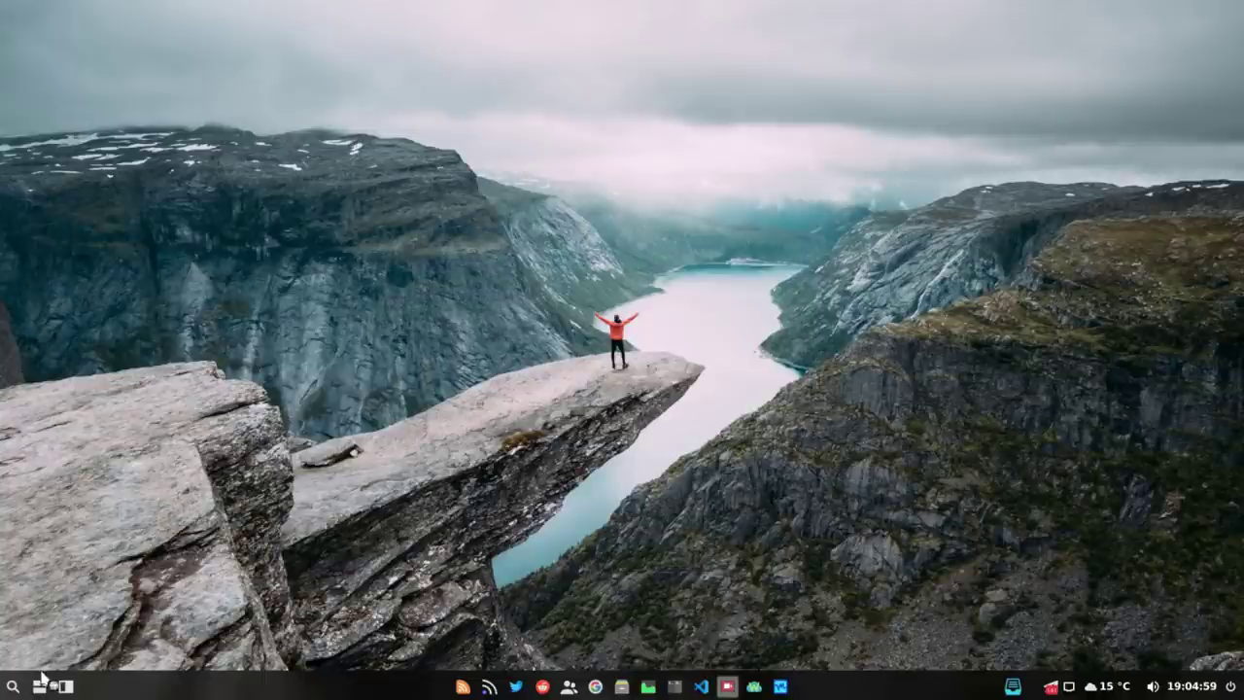
# Start Waterfox again and open the YouTube channel at youtube.com/certificacoesnetbr.
pyautogui.click(11, 688)
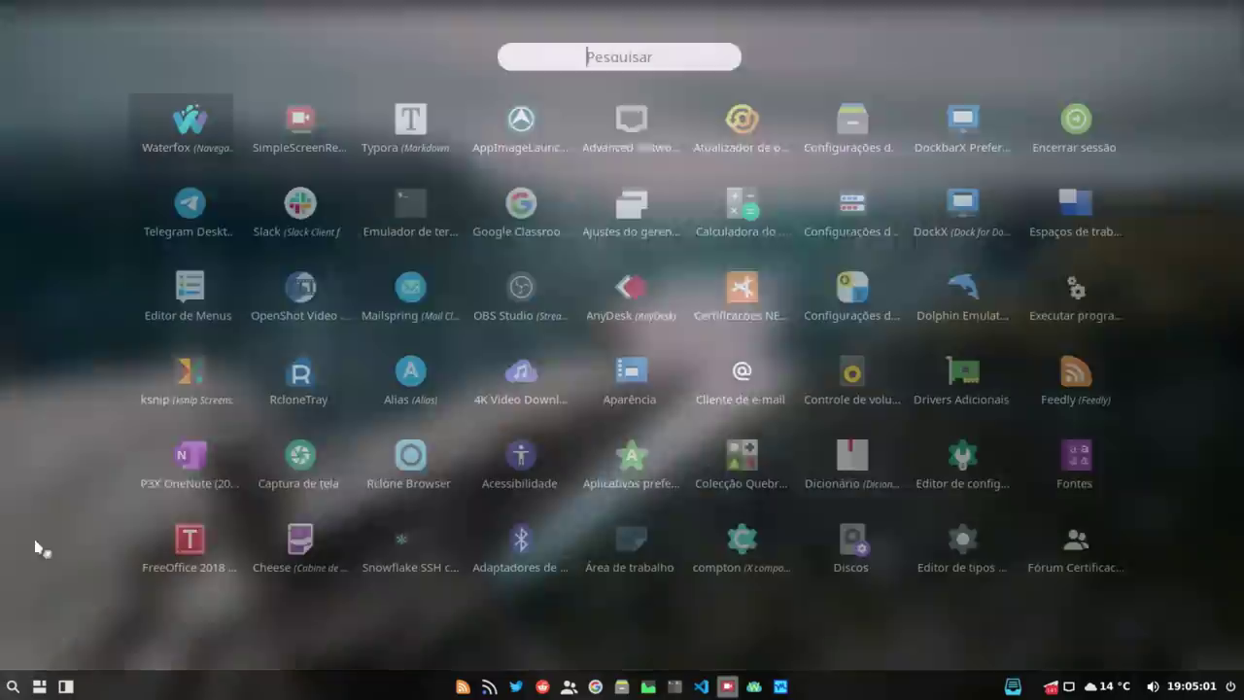
pyautogui.click(173, 146)
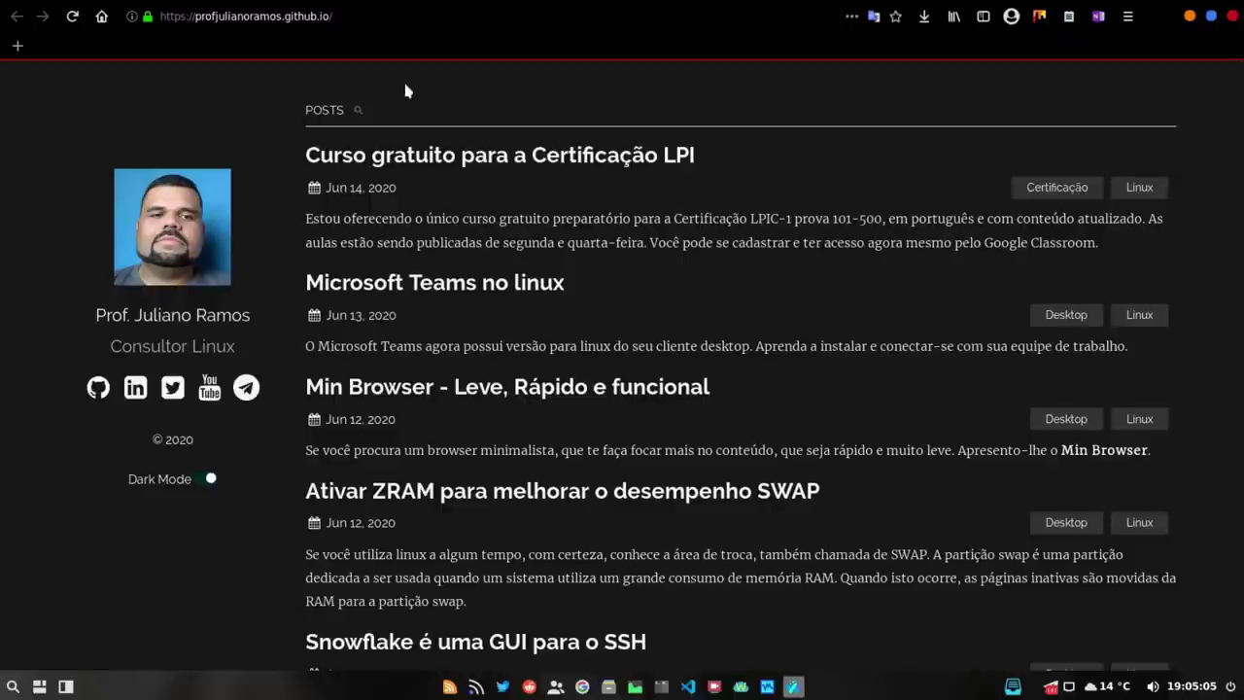
pyautogui.click(358, 16)
pyautogui.hotkey('ctrl', 'a')
pyautogui.write('youtube.com/')
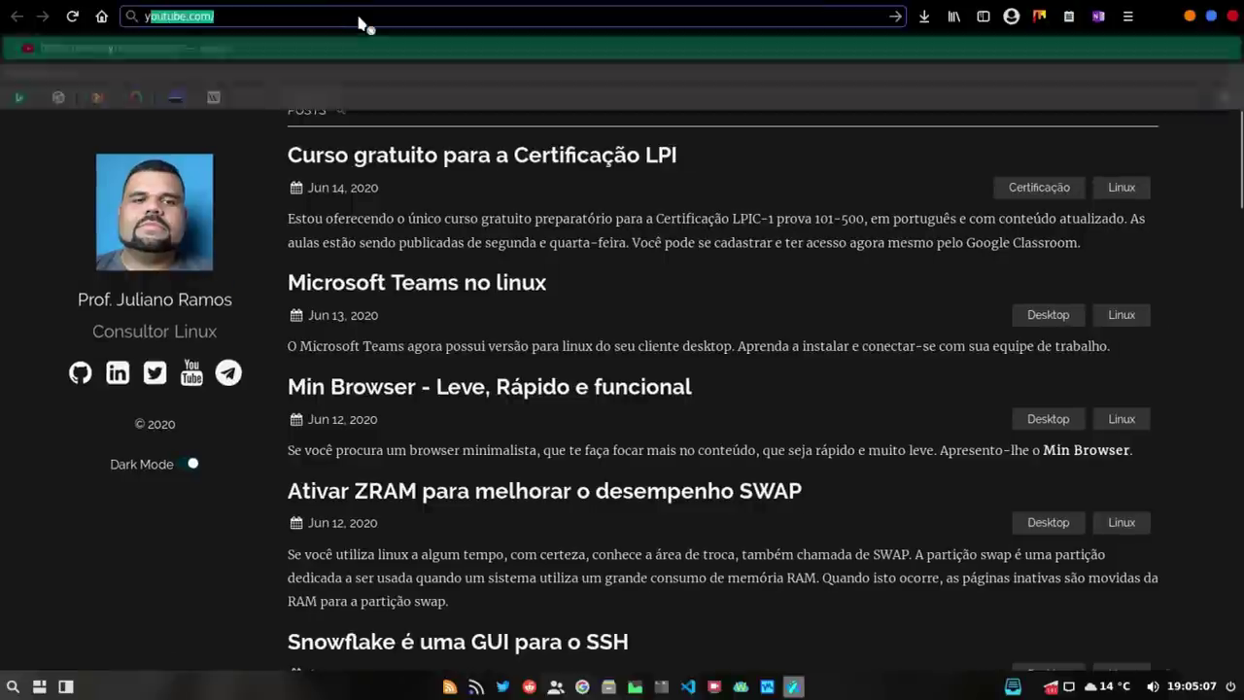
pyautogui.write('ce')
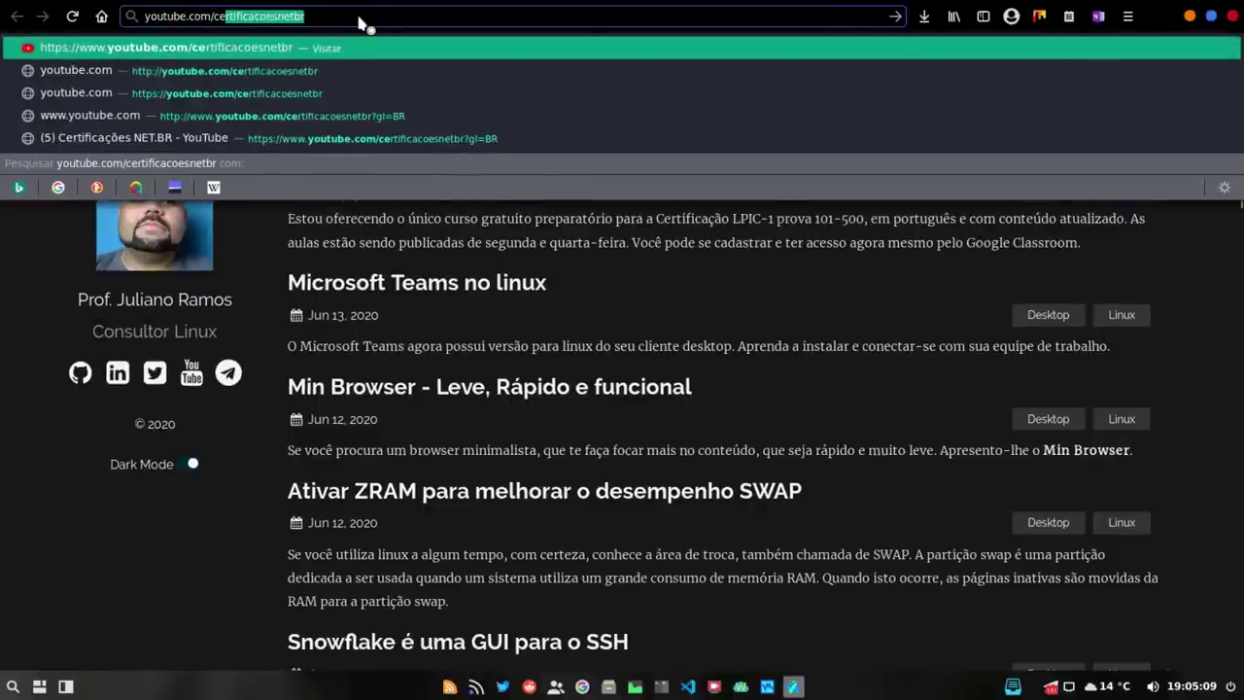
pyautogui.press('Return')
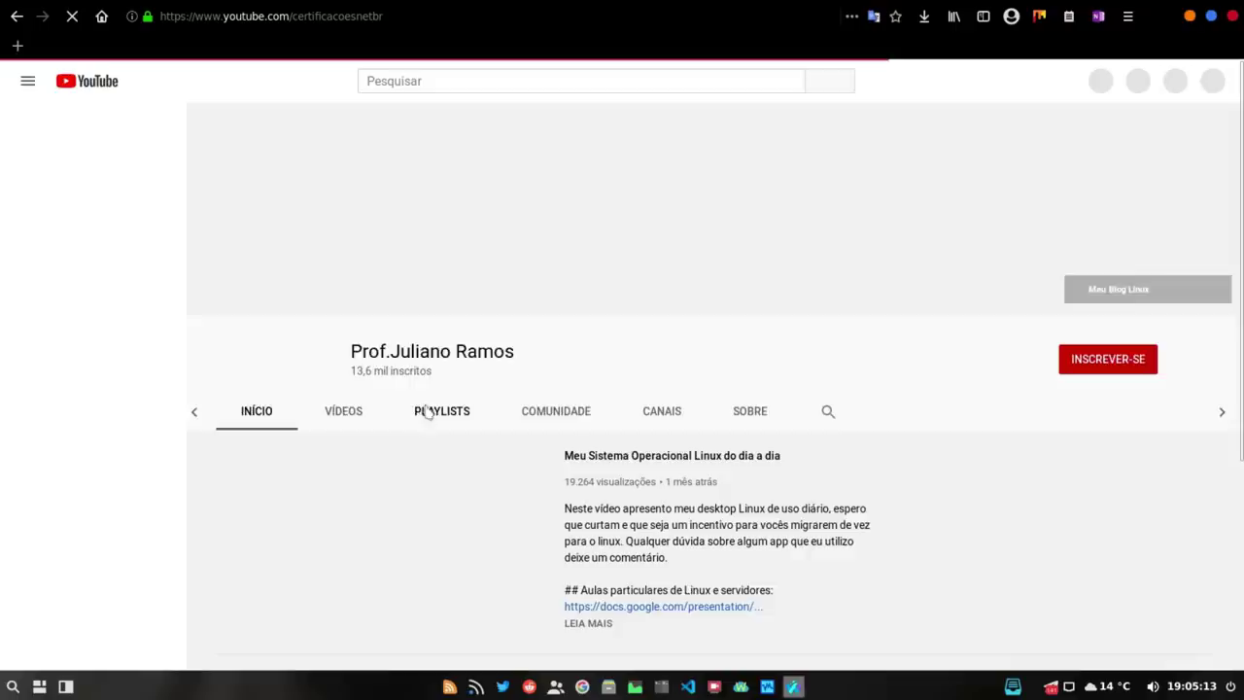
# Open the channel video "Curso gratuito Certificação Linux agora no Google Classroom", pause it to view its comments, and close the browser.
pyautogui.scroll(-5, 425, 411)
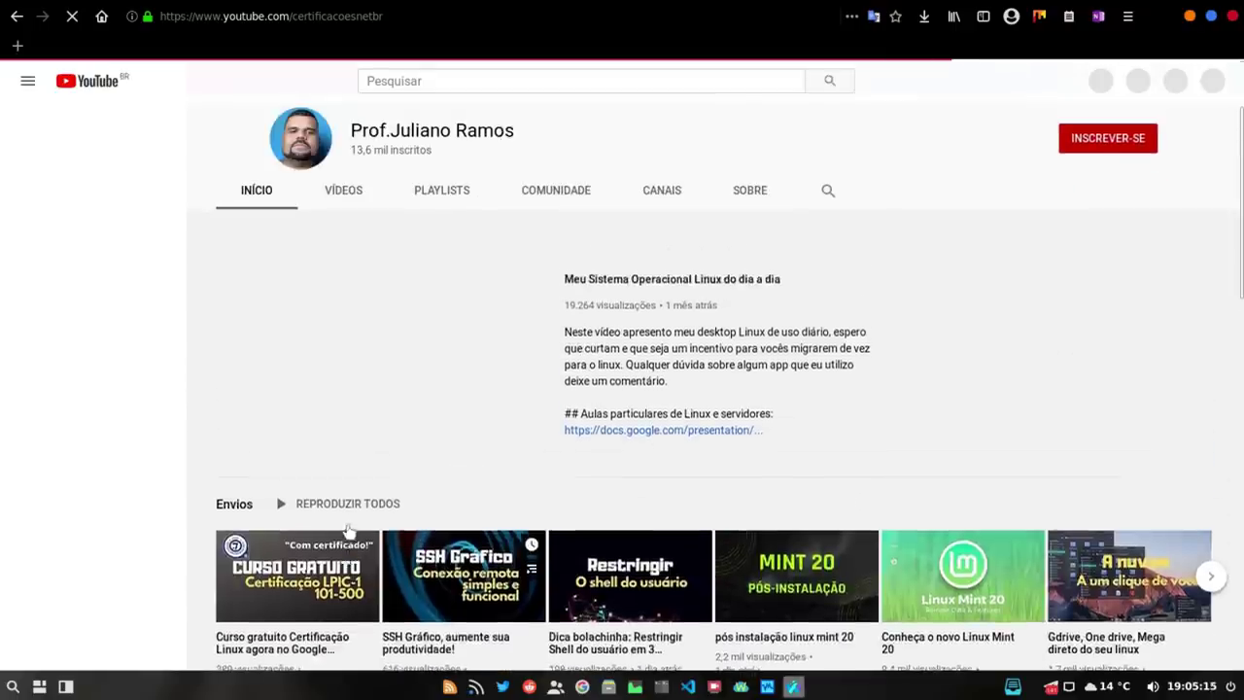
pyautogui.click(309, 473)
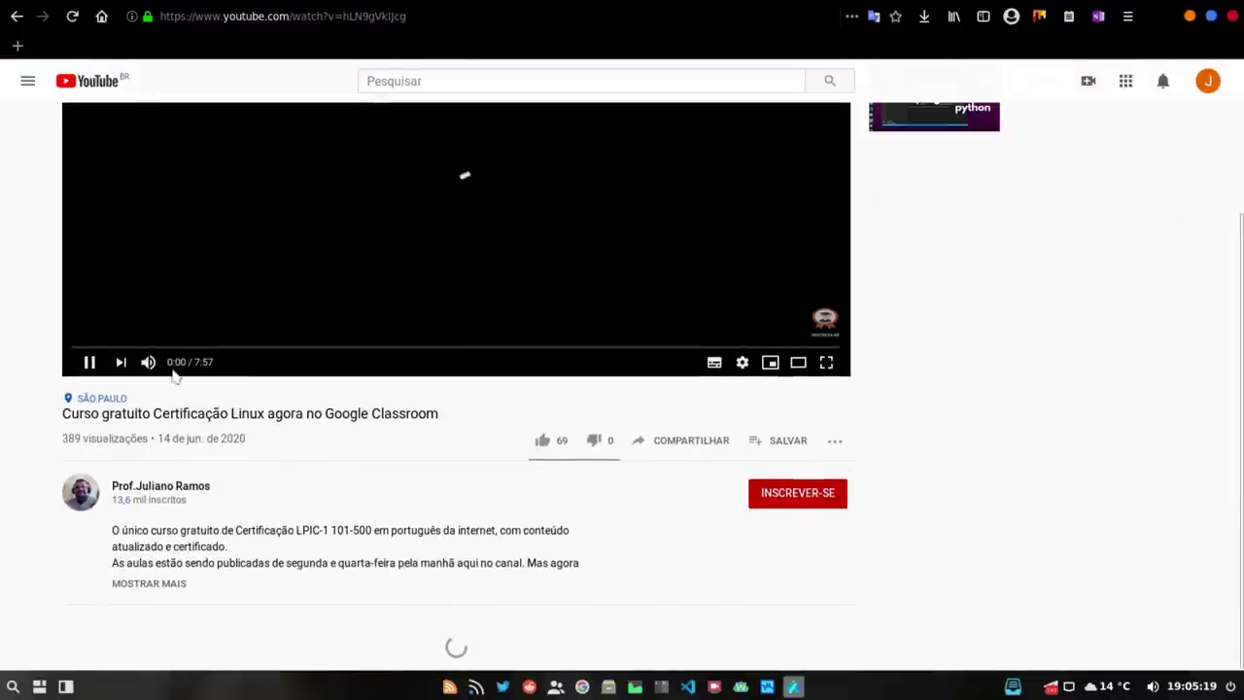
pyautogui.click(89, 363)
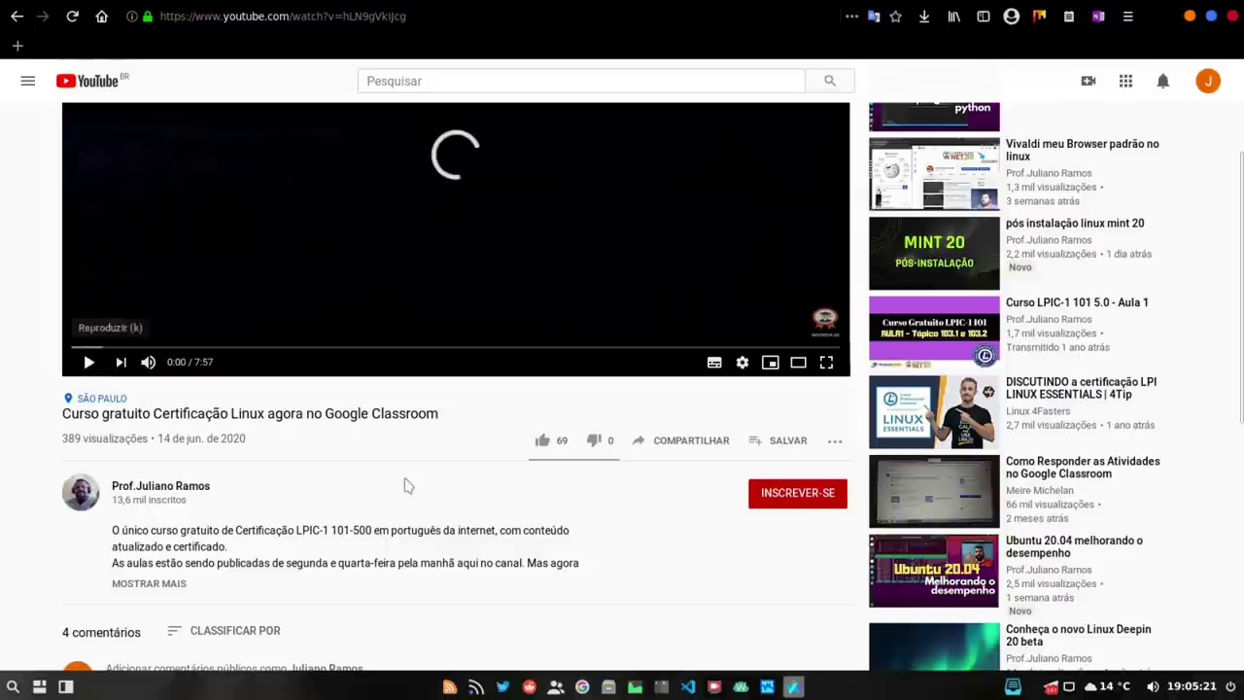
pyautogui.scroll(-3, 168, 442)
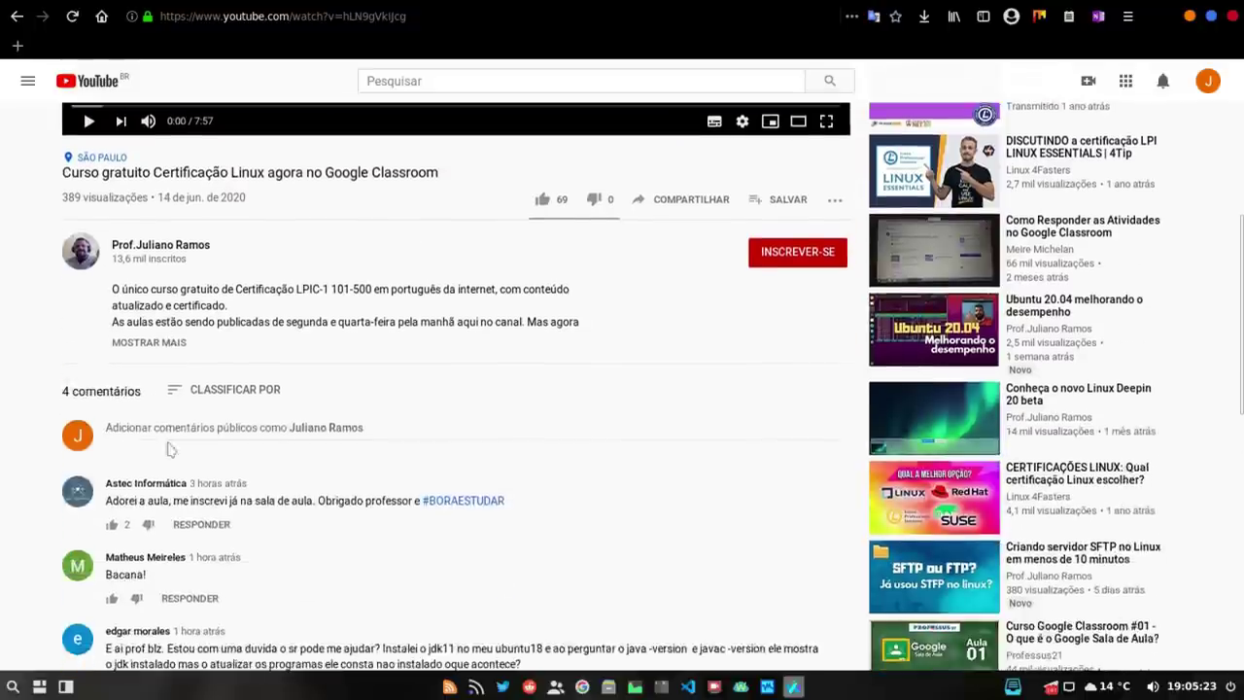
pyautogui.scroll(1, 168, 444)
pyautogui.scroll(5, 167, 444)
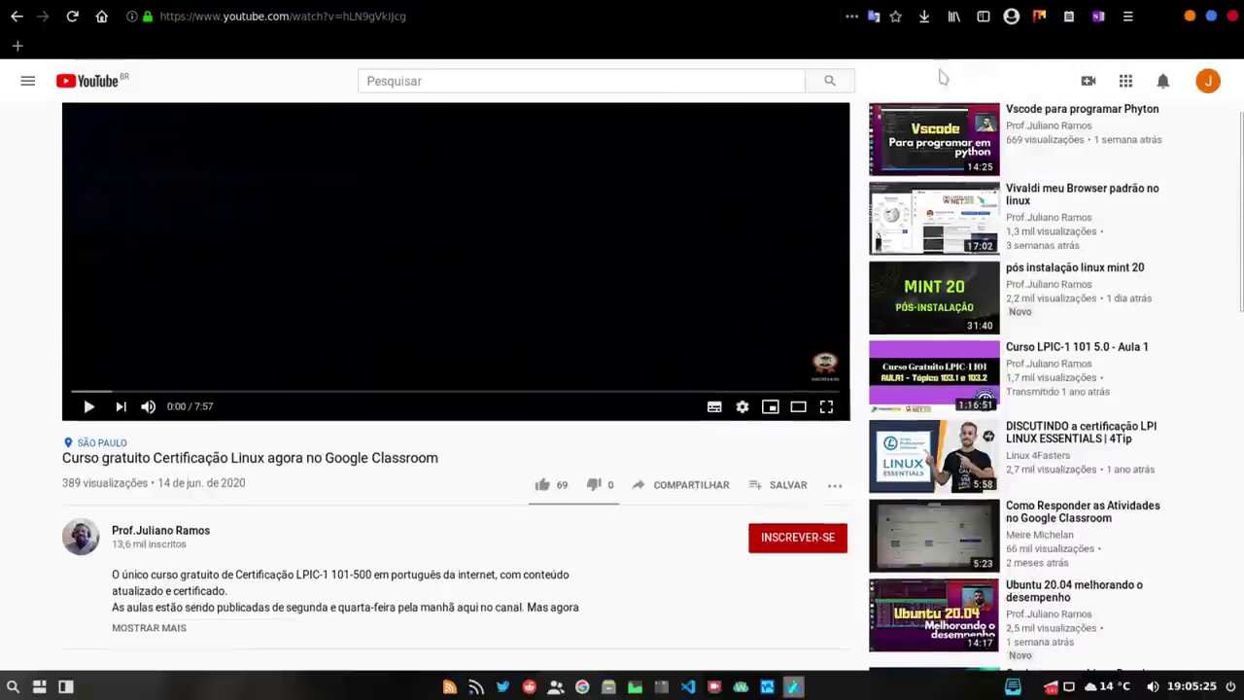
pyautogui.click(1232, 15)
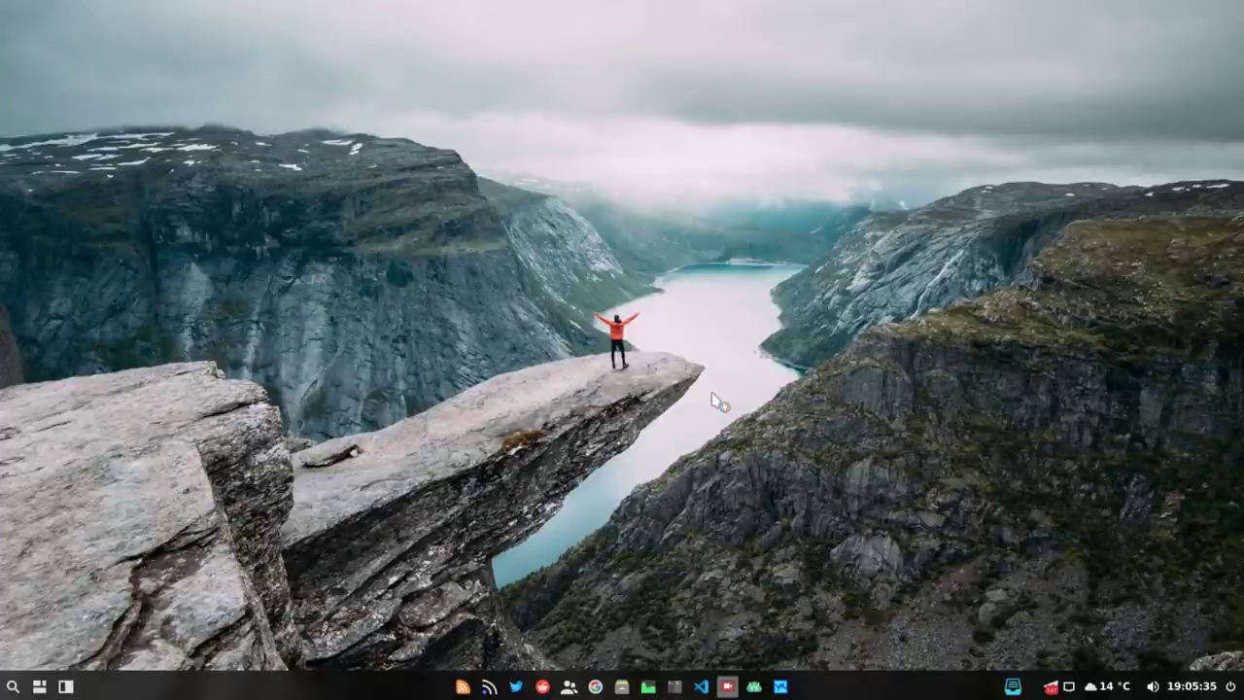
# Launch the Certificacoes NET.BR app and maximize its window.
pyautogui.click(10, 686)
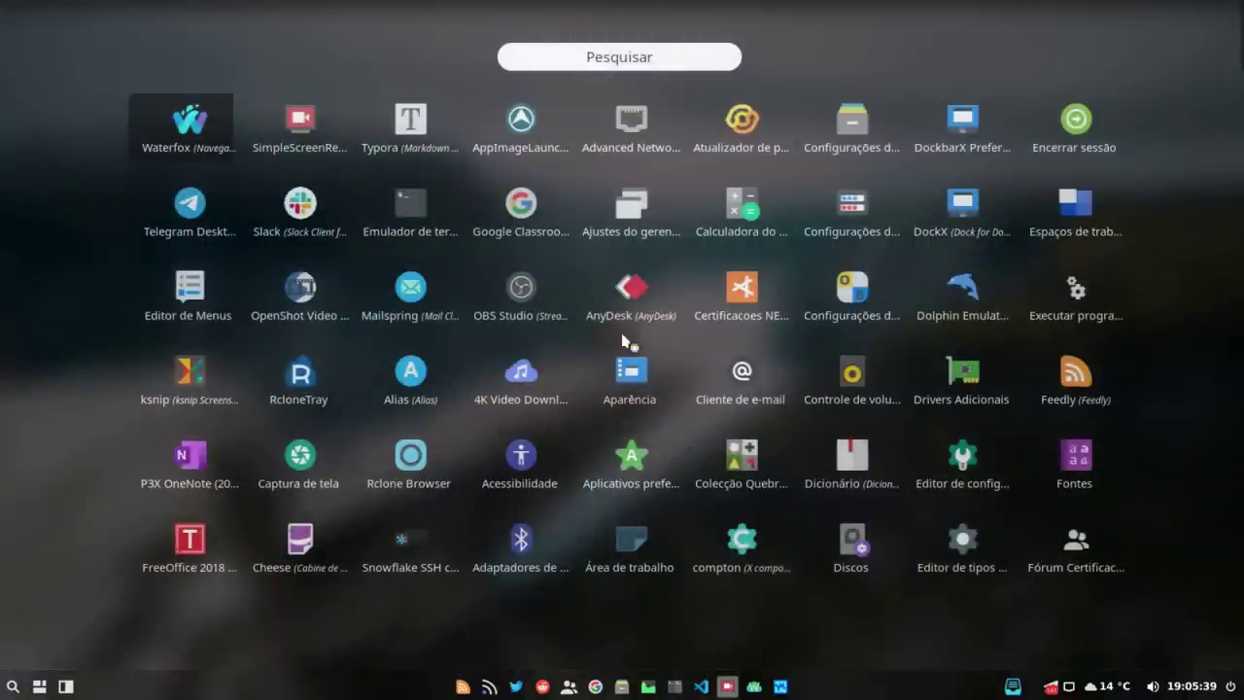
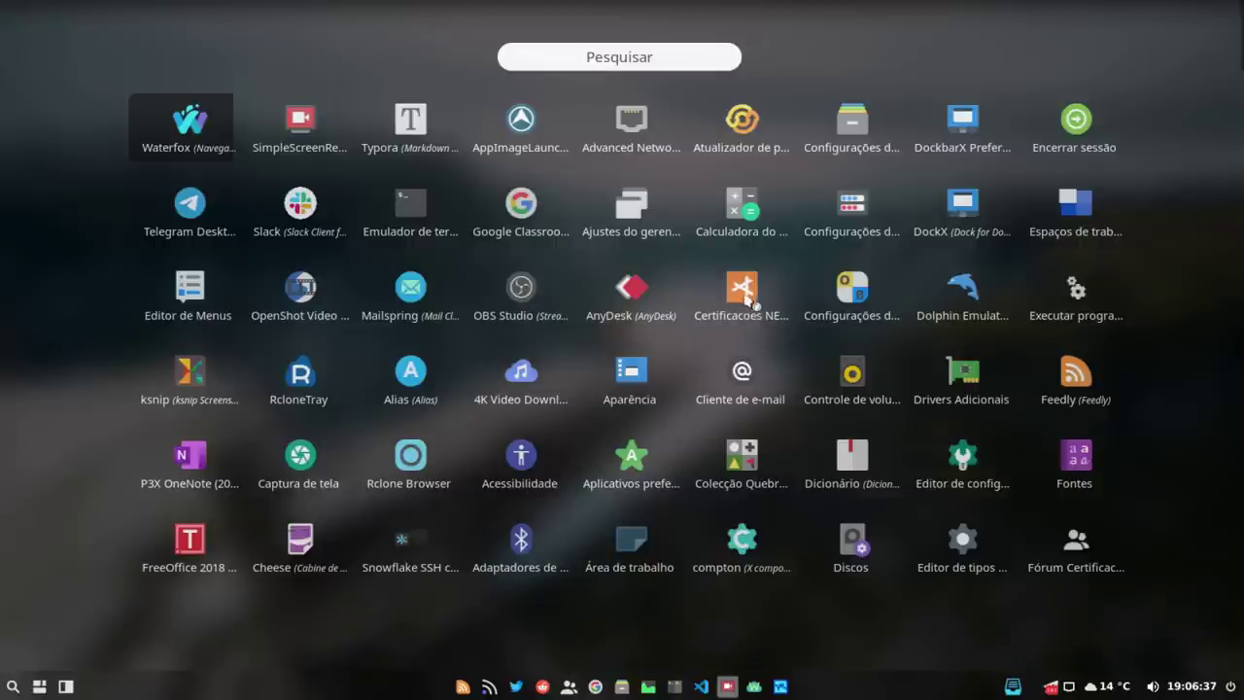
pyautogui.click(741, 290)
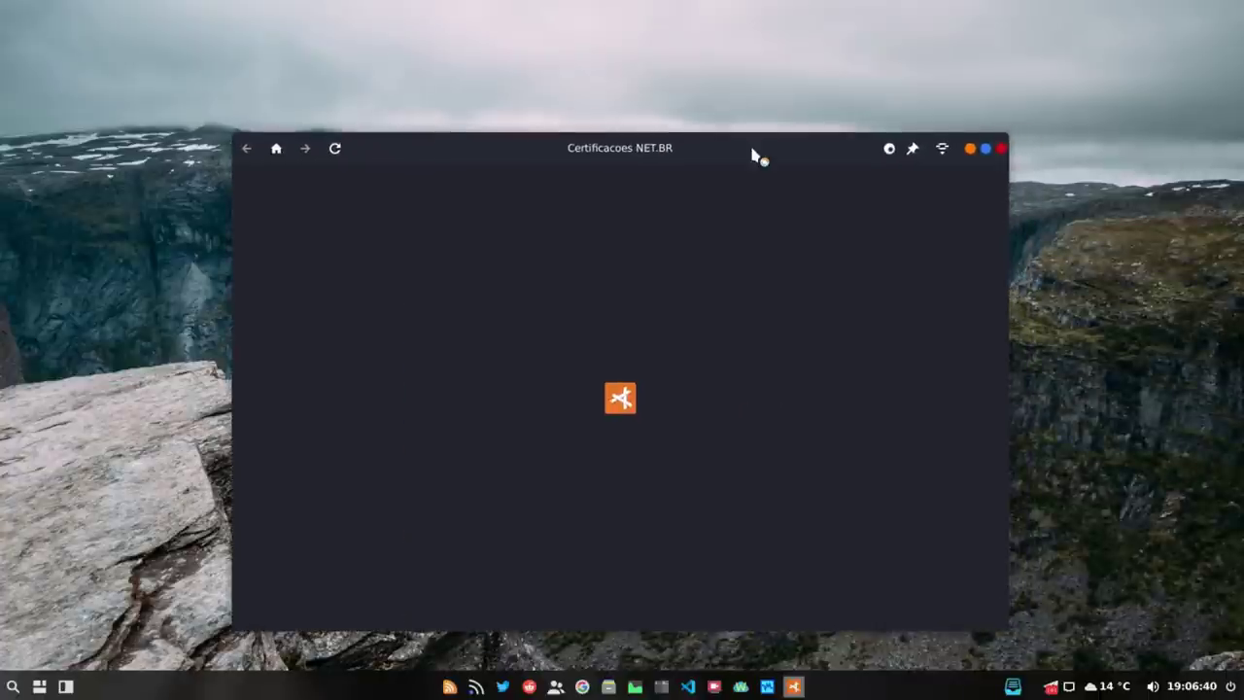
pyautogui.doubleClick(755, 154)
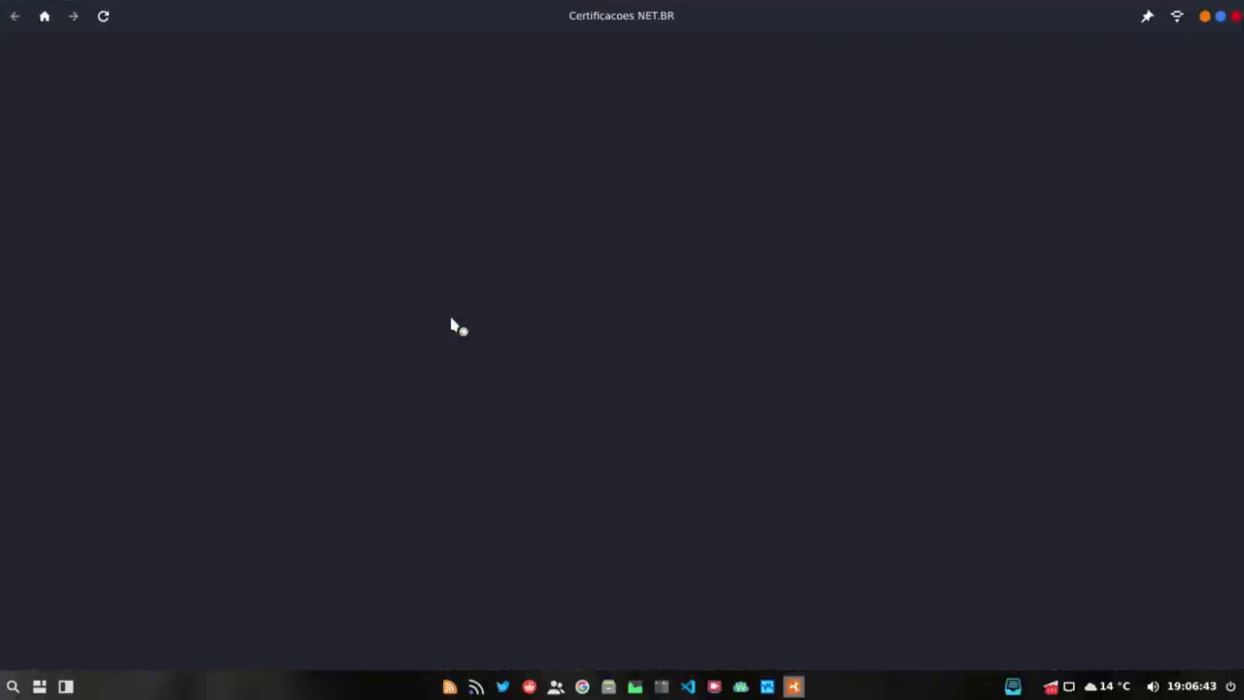
# Look through the promotion, the LPI section and the available Linux courses on the home page.
pyautogui.scroll(-3, 700, 437)
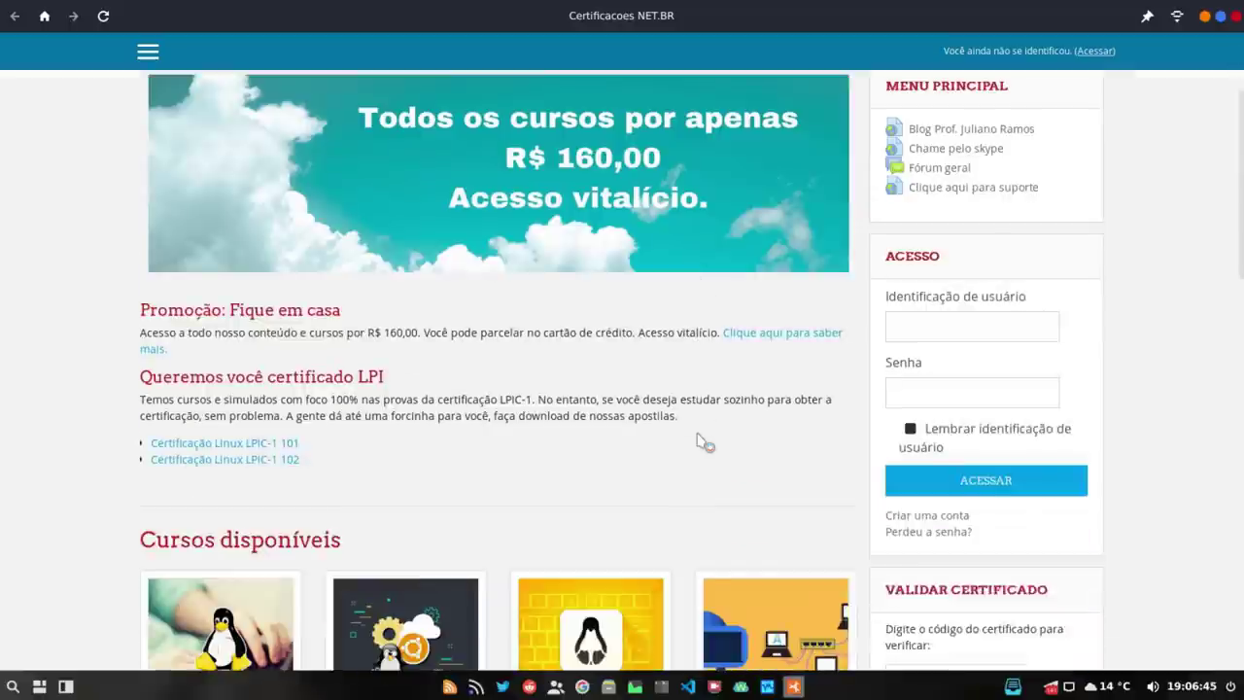
pyautogui.scroll(-6, 700, 442)
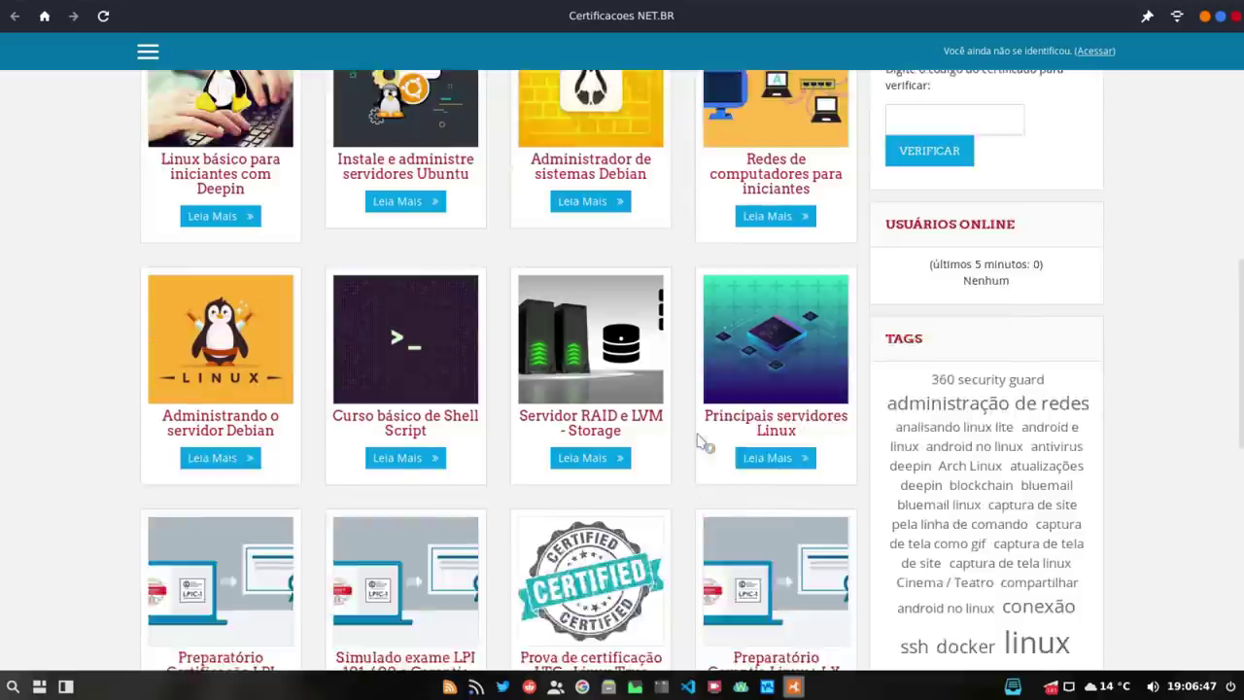
pyautogui.scroll(9, 700, 442)
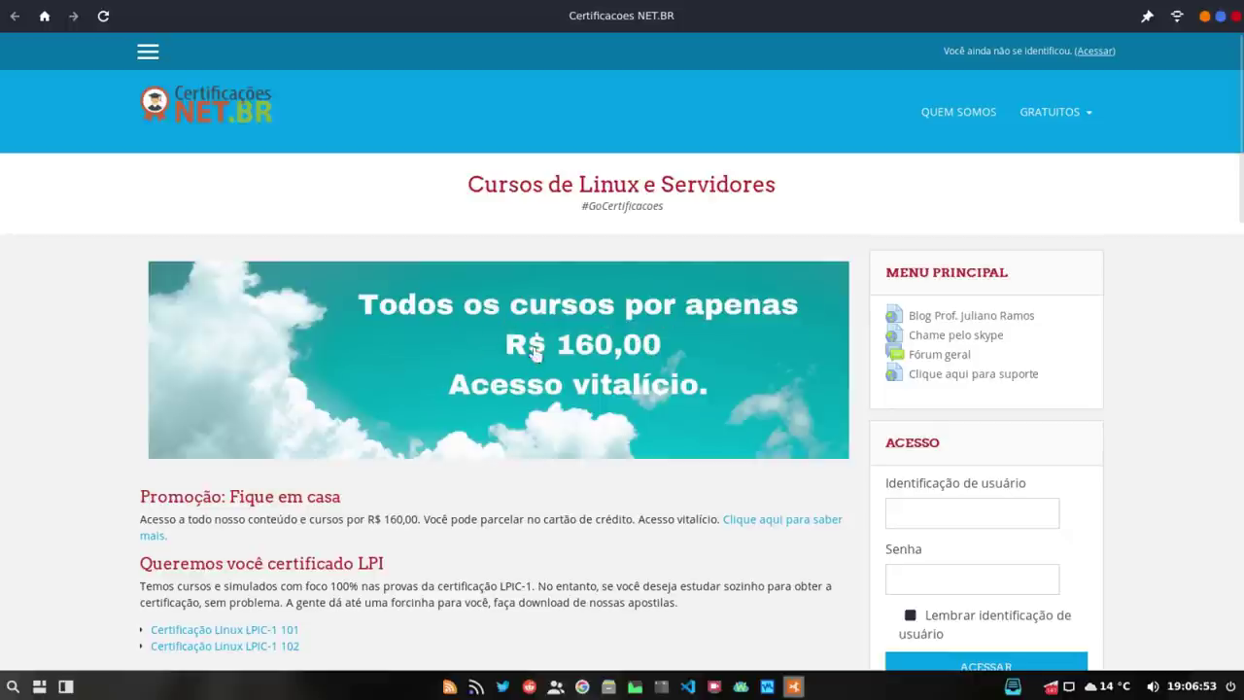
pyautogui.scroll(-6, 570, 477)
pyautogui.scroll(5, 569, 477)
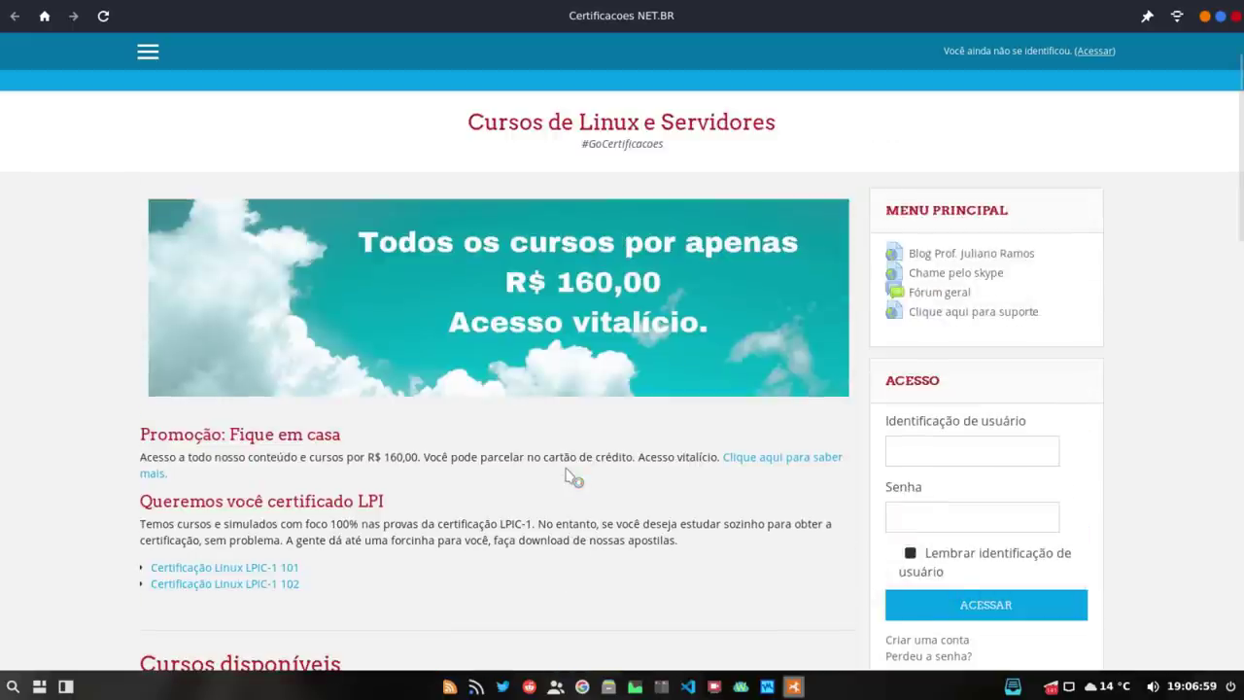
# Open the R$ 160,00 course package offer from the promotional banner, highlight its instalment price, and close the browser.
pyautogui.click(577, 278)
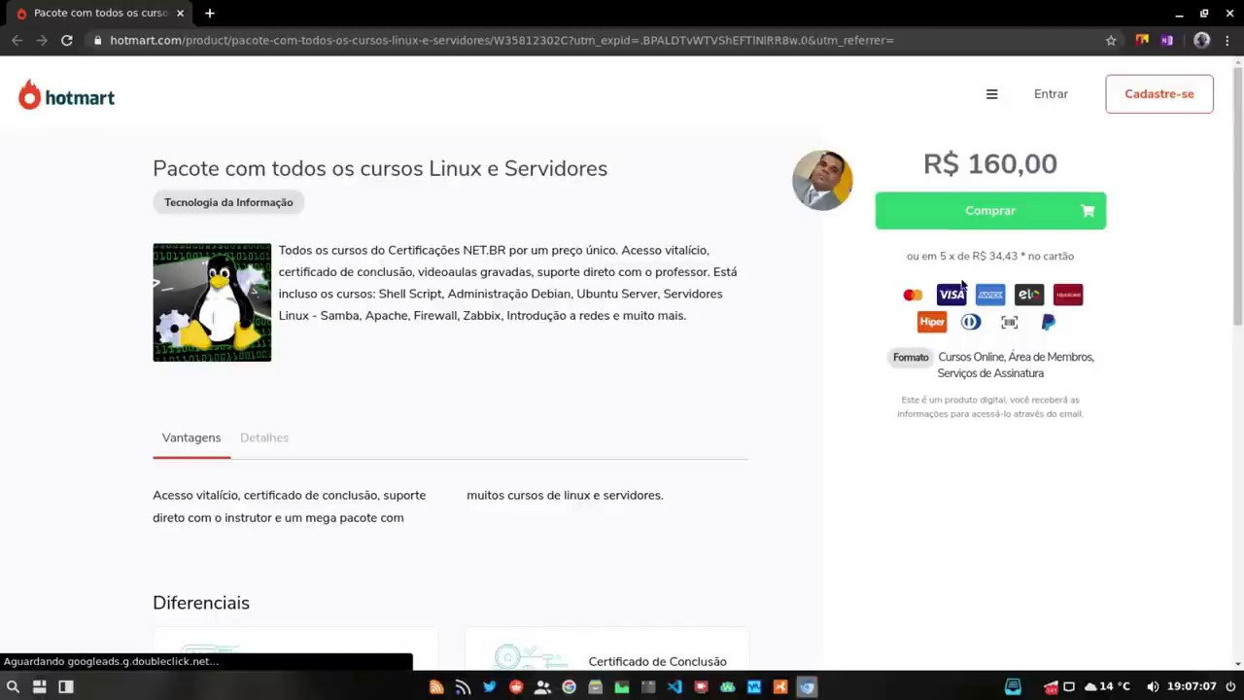
pyautogui.moveTo(937, 255); pyautogui.dragTo(1012, 254)
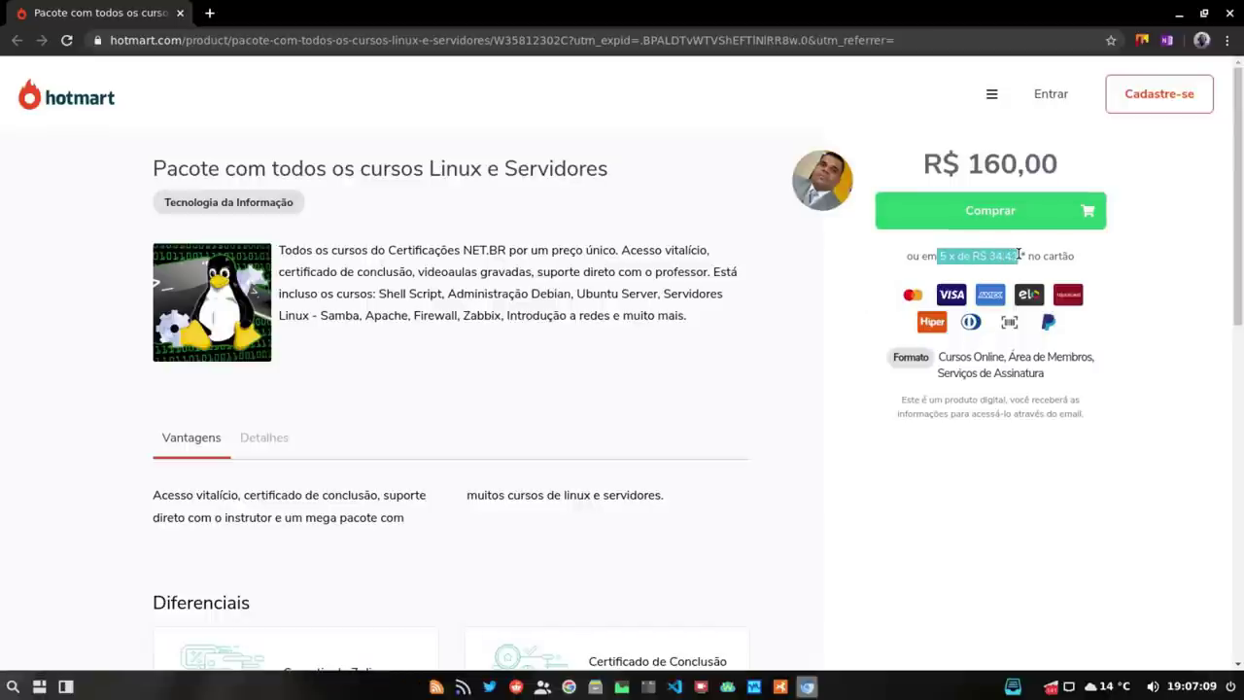
pyautogui.click(1231, 14)
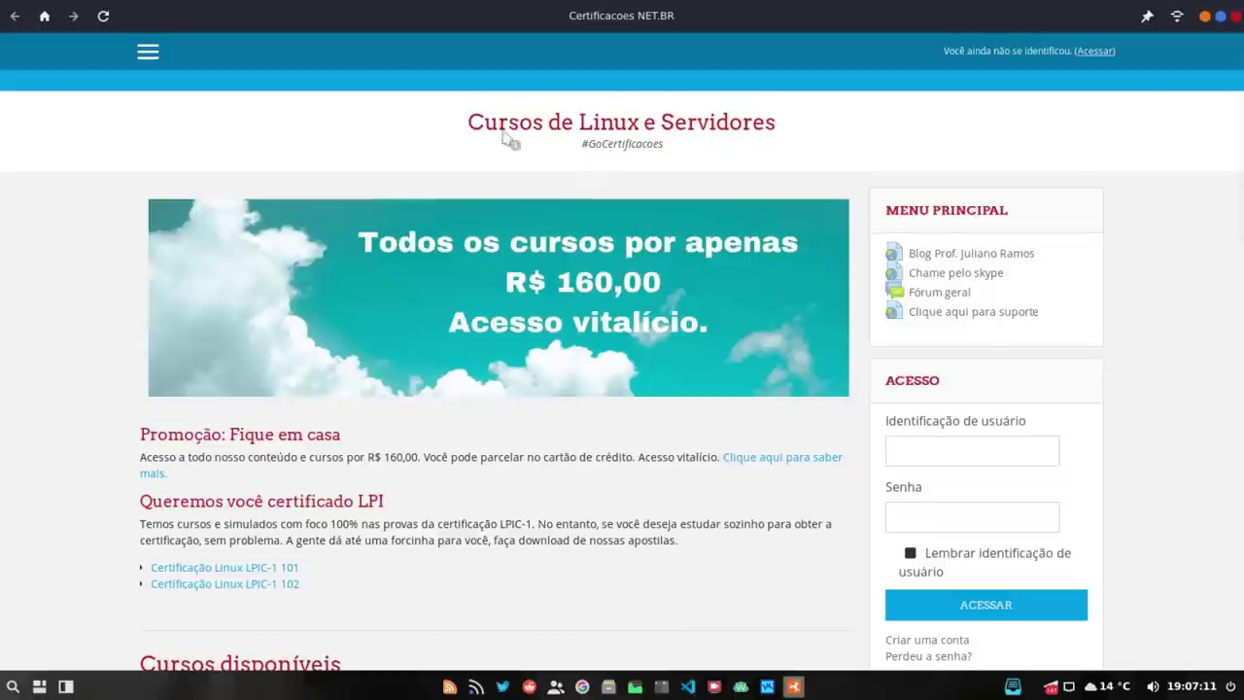
# Review the remaining courses down to the page footer and close the Certificacoes NET.BR app.
pyautogui.scroll(-14, 548, 605)
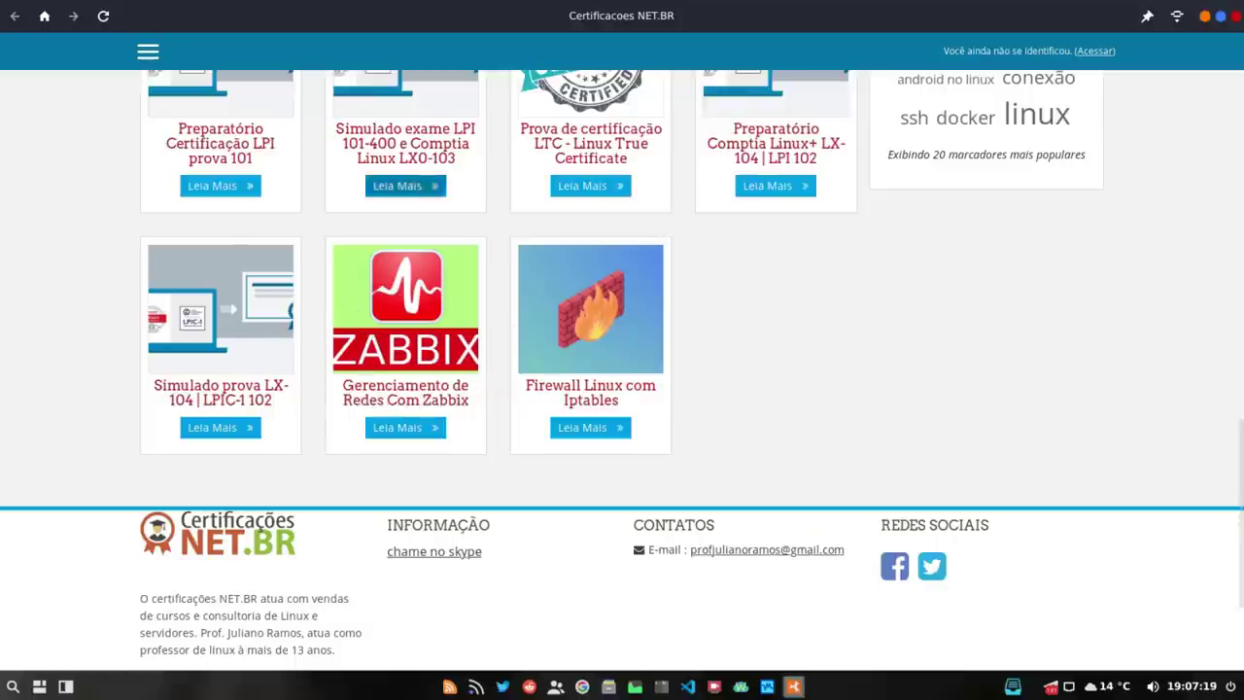
pyautogui.click(1236, 16)
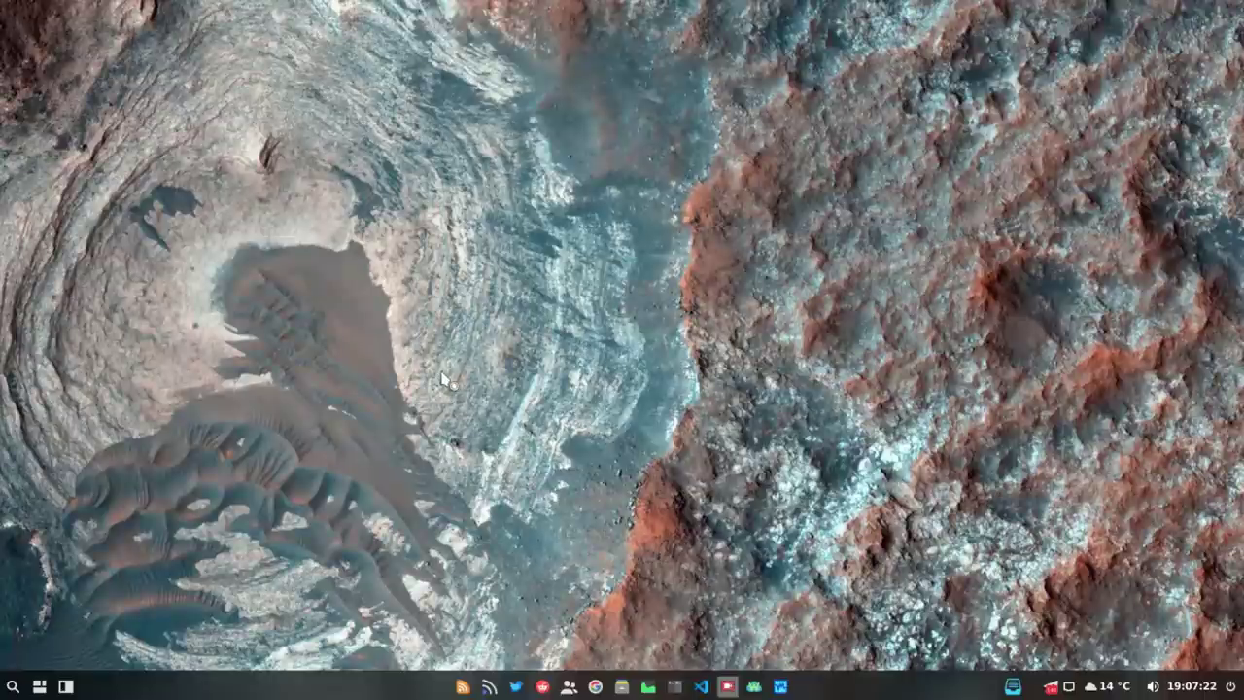
# Launch ksnip and take a new rectangular capture covering most of the desktop wallpaper.
pyautogui.click(10, 687)
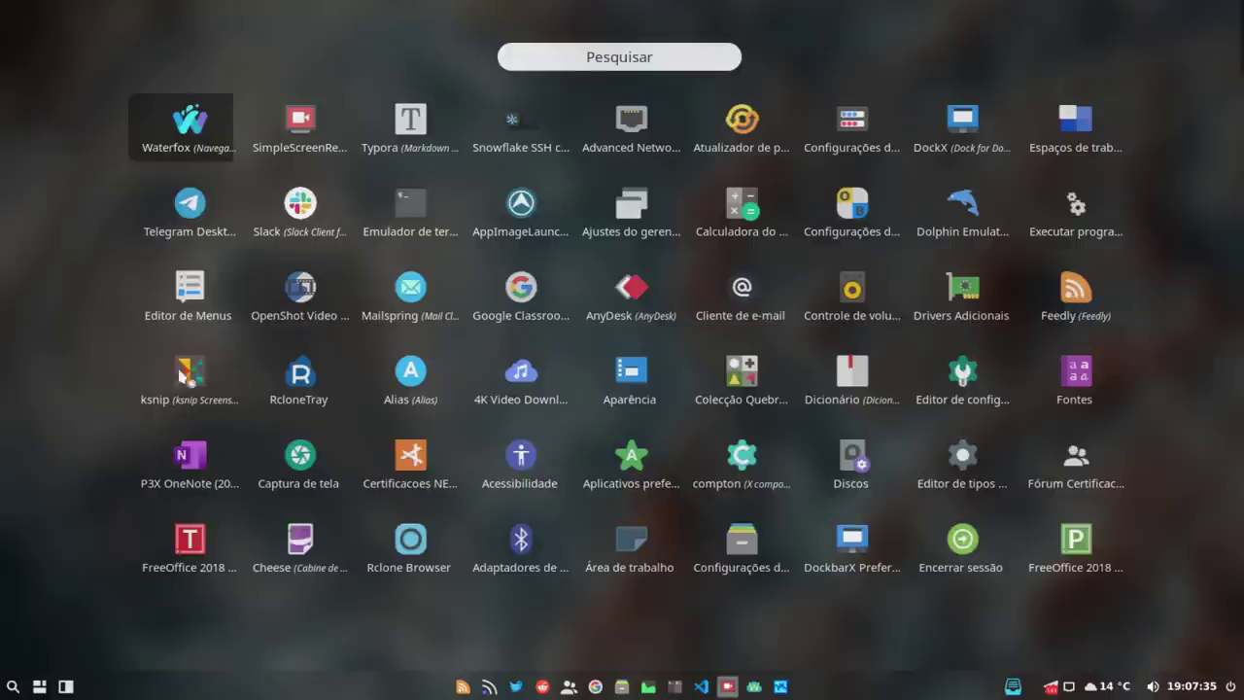
pyautogui.click(190, 373)
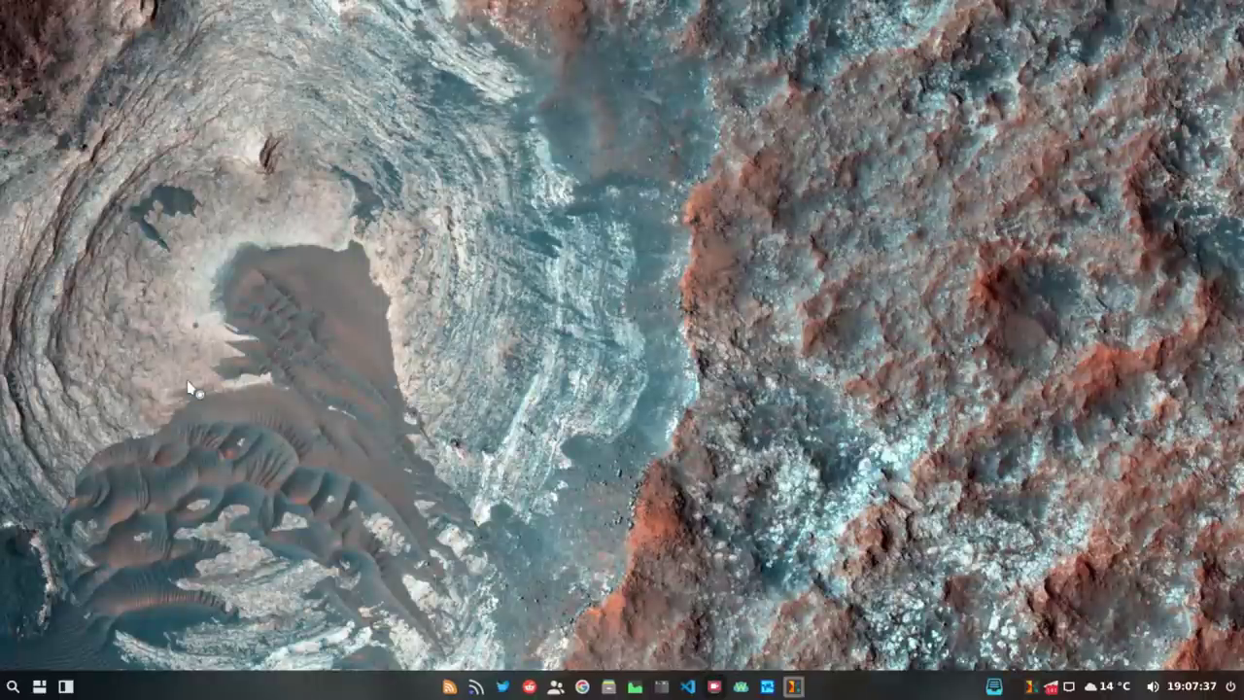
pyautogui.moveTo(786, 216); pyautogui.dragTo(360, 136)
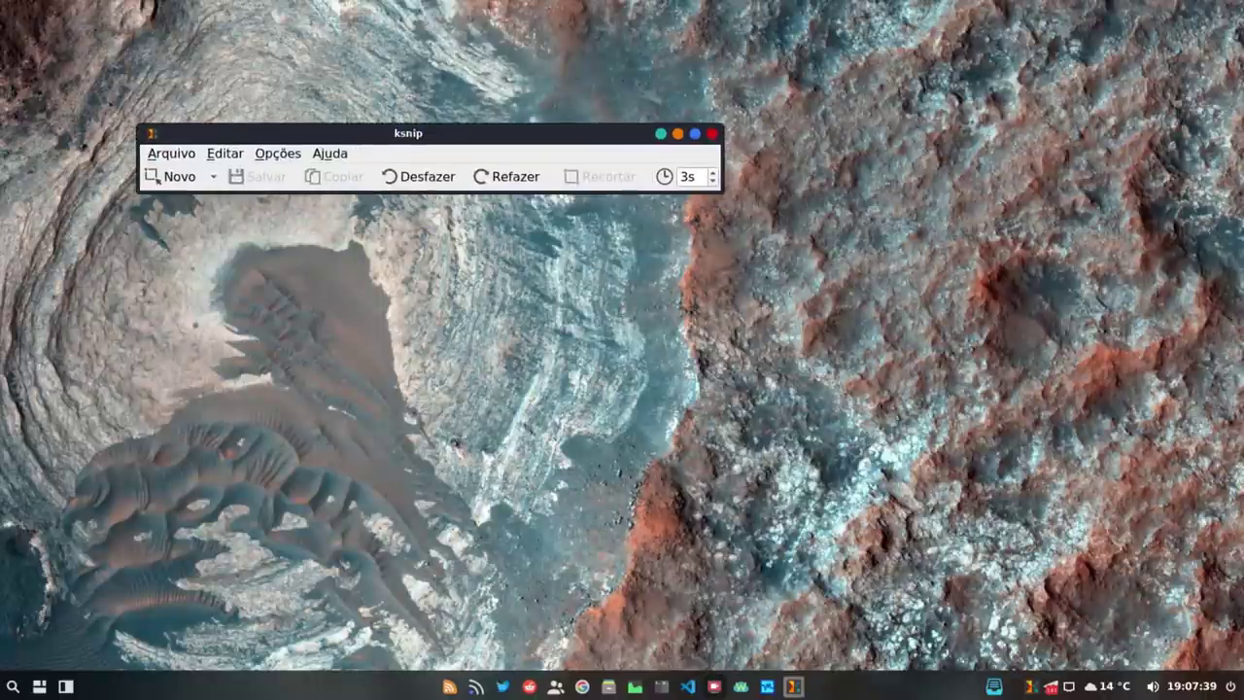
pyautogui.click(176, 178)
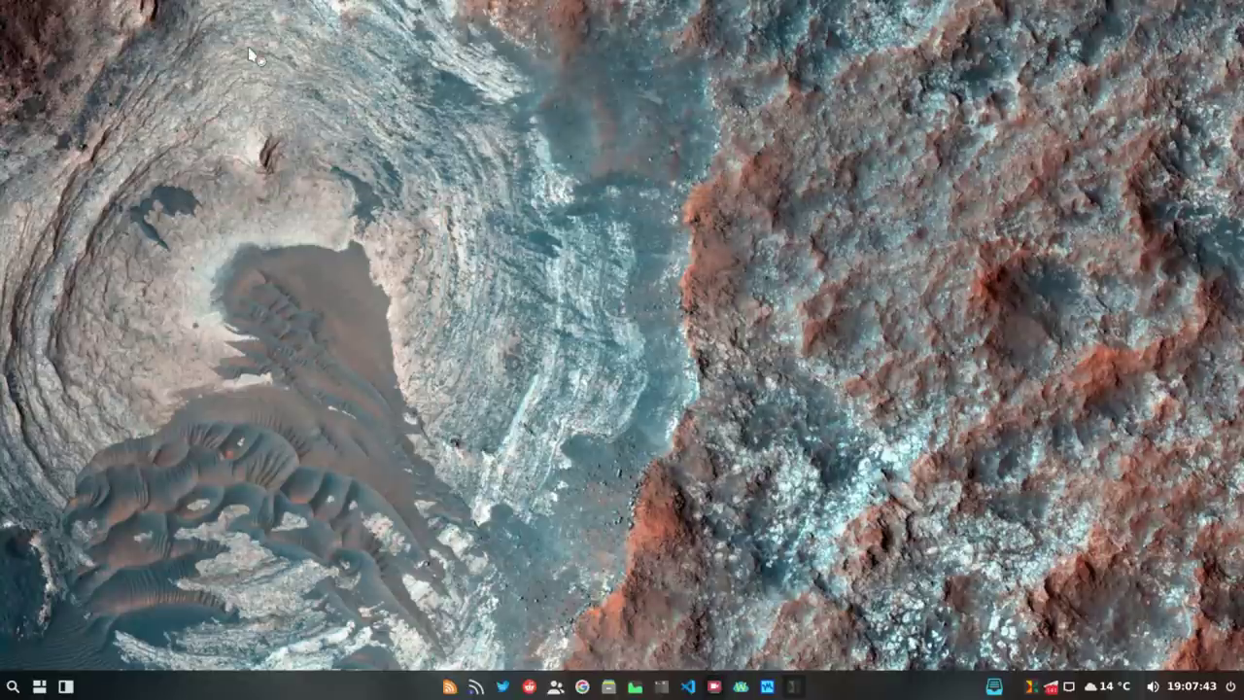
pyautogui.rightClick(1032, 686)
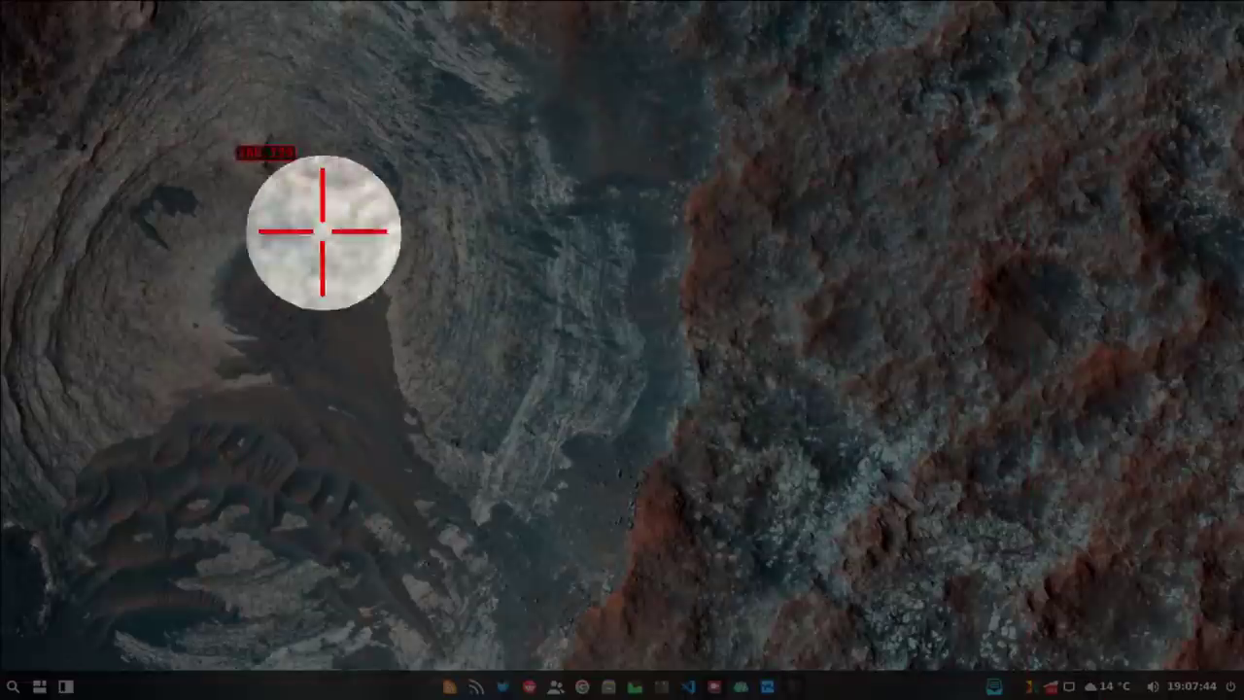
pyautogui.moveTo(141, 78); pyautogui.dragTo(1016, 602)
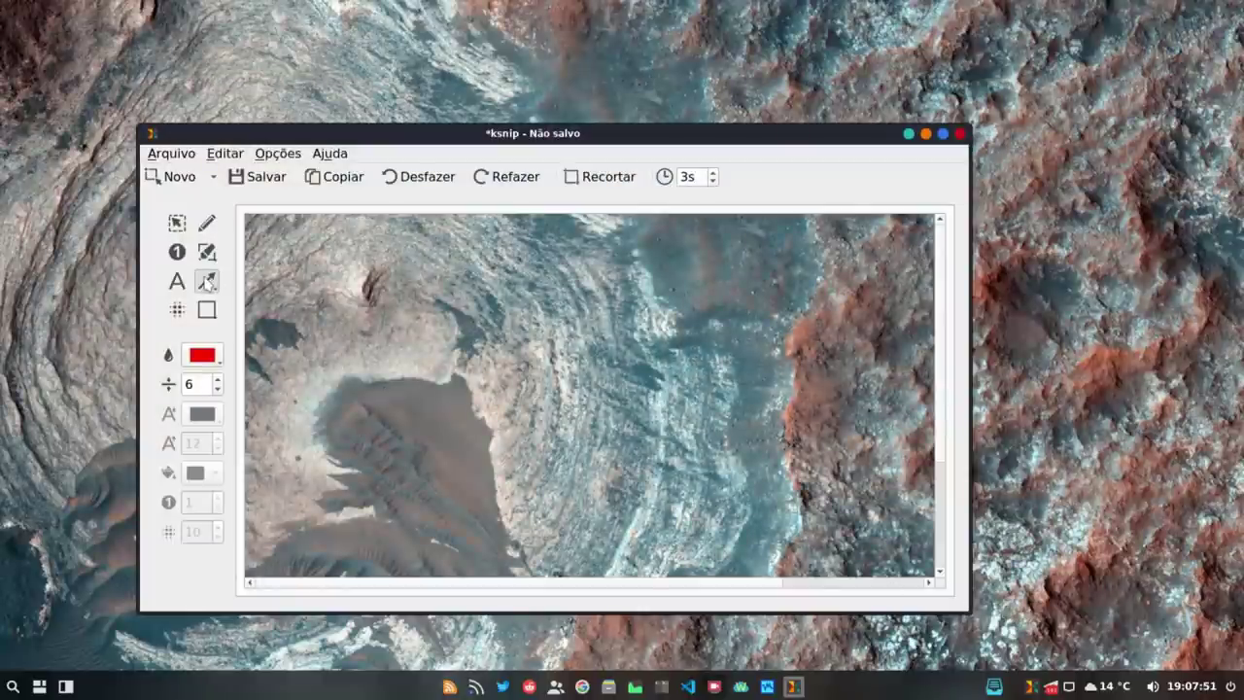
# Annotate the capture with a red arrow, a horizontal red pen line and two yellow highlighted rectangles.
pyautogui.moveTo(506, 282); pyautogui.dragTo(438, 434)
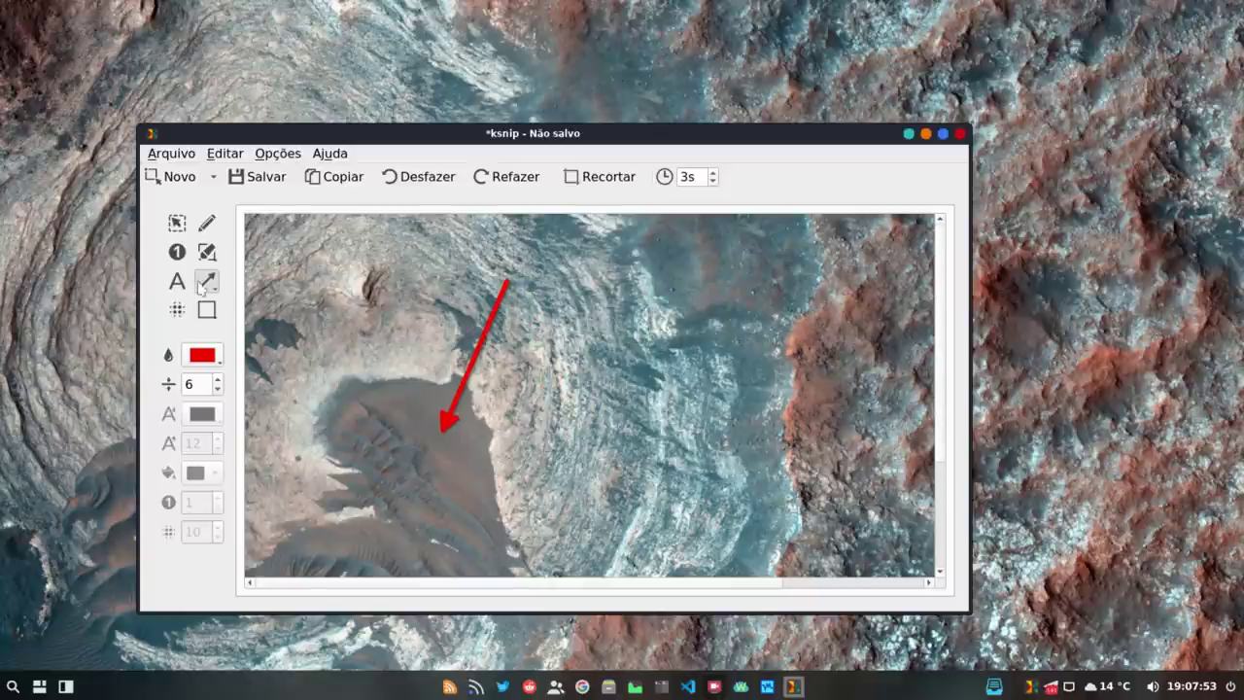
pyautogui.click(206, 222)
pyautogui.moveTo(262, 264); pyautogui.dragTo(512, 263)
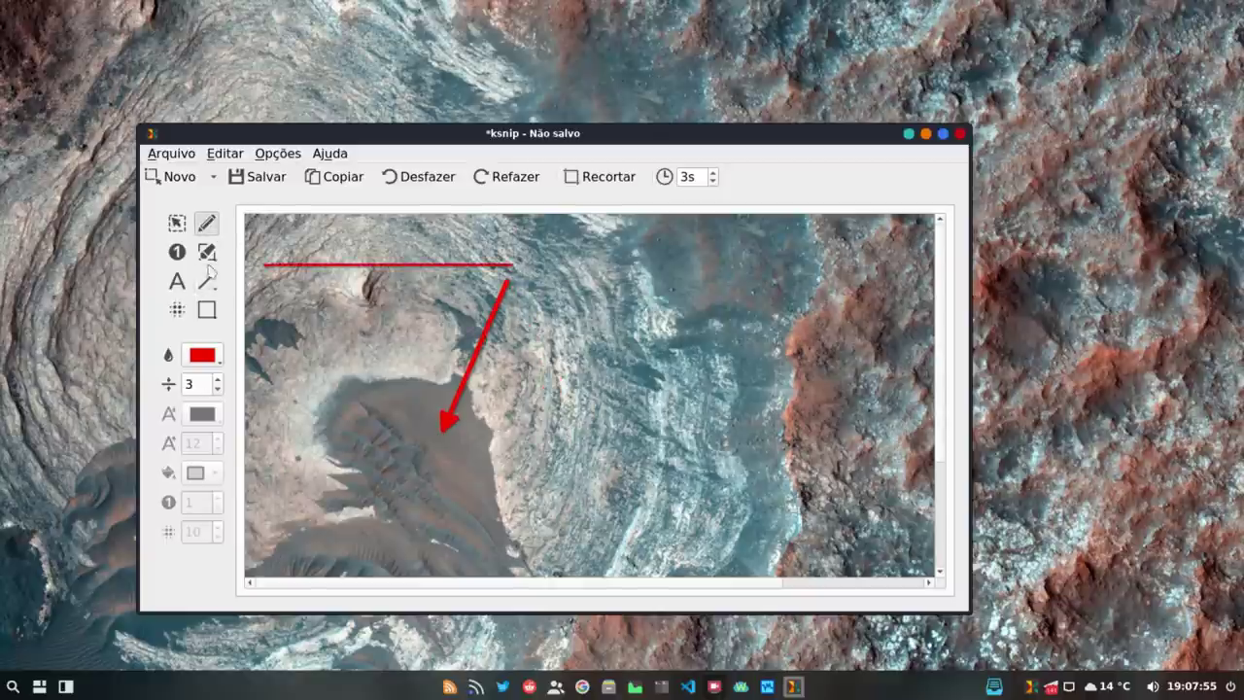
pyautogui.click(206, 252)
pyautogui.moveTo(655, 321); pyautogui.dragTo(572, 427)
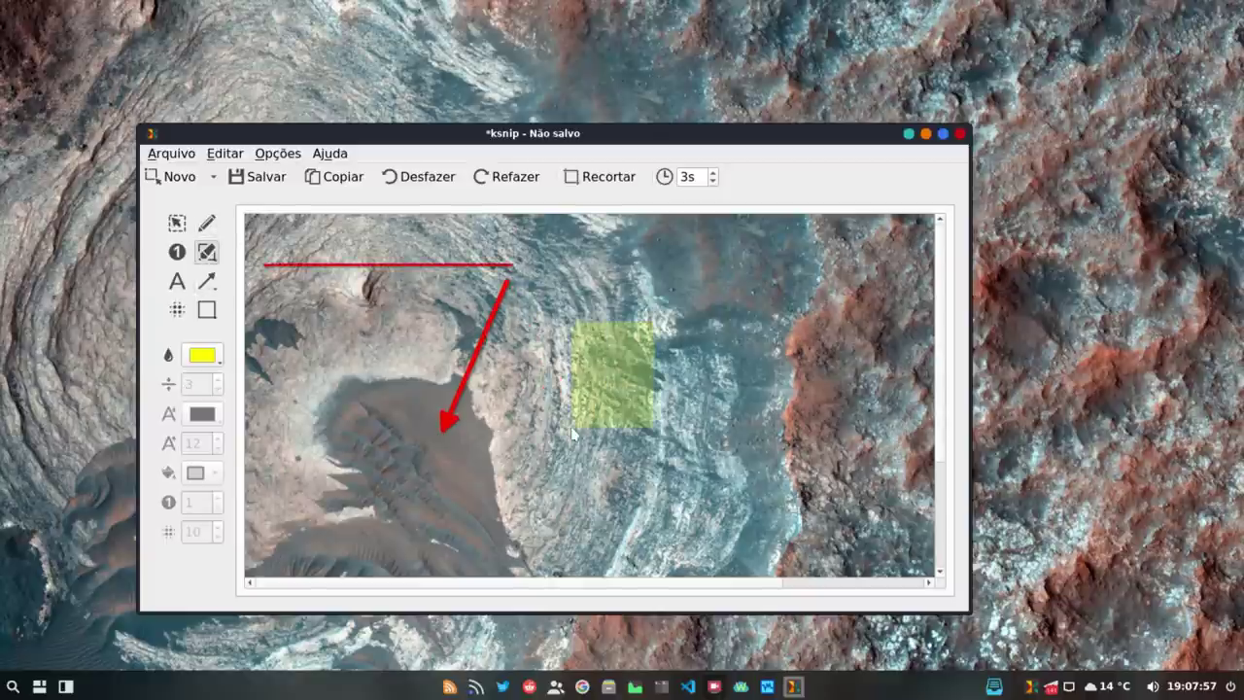
pyautogui.moveTo(362, 397); pyautogui.dragTo(750, 522)
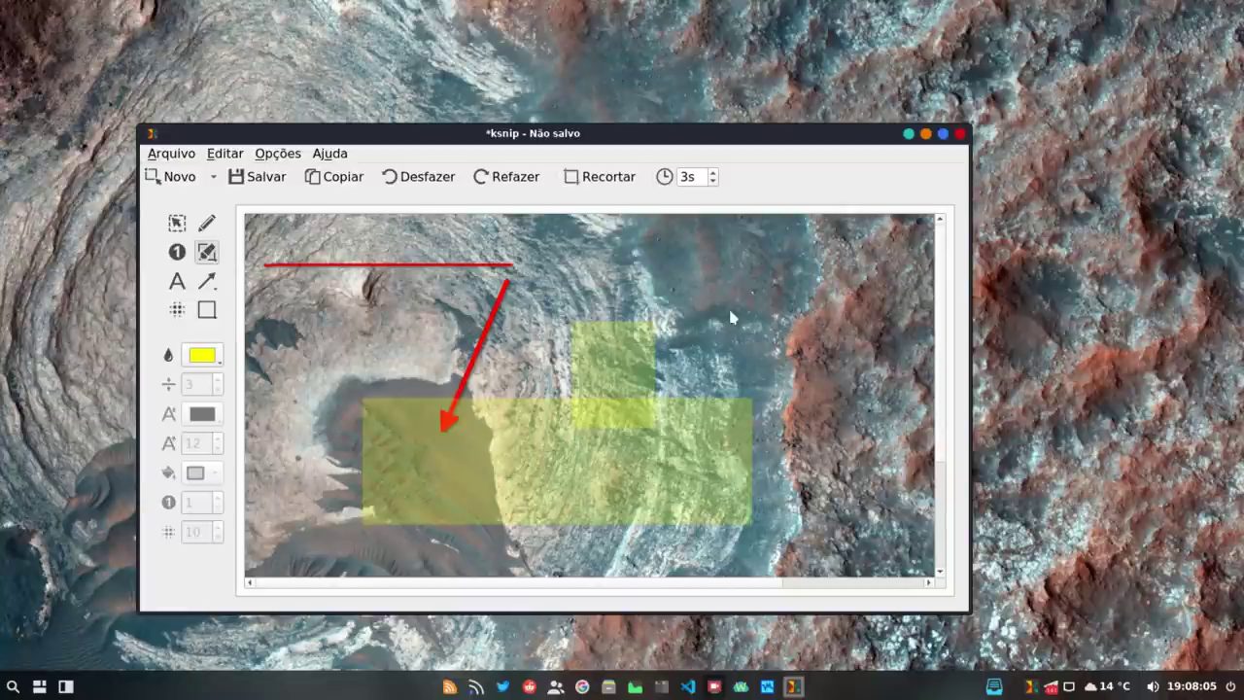
# Close the ksnip window and quit the program completely, discarding the modified capture.
pyautogui.click(959, 134)
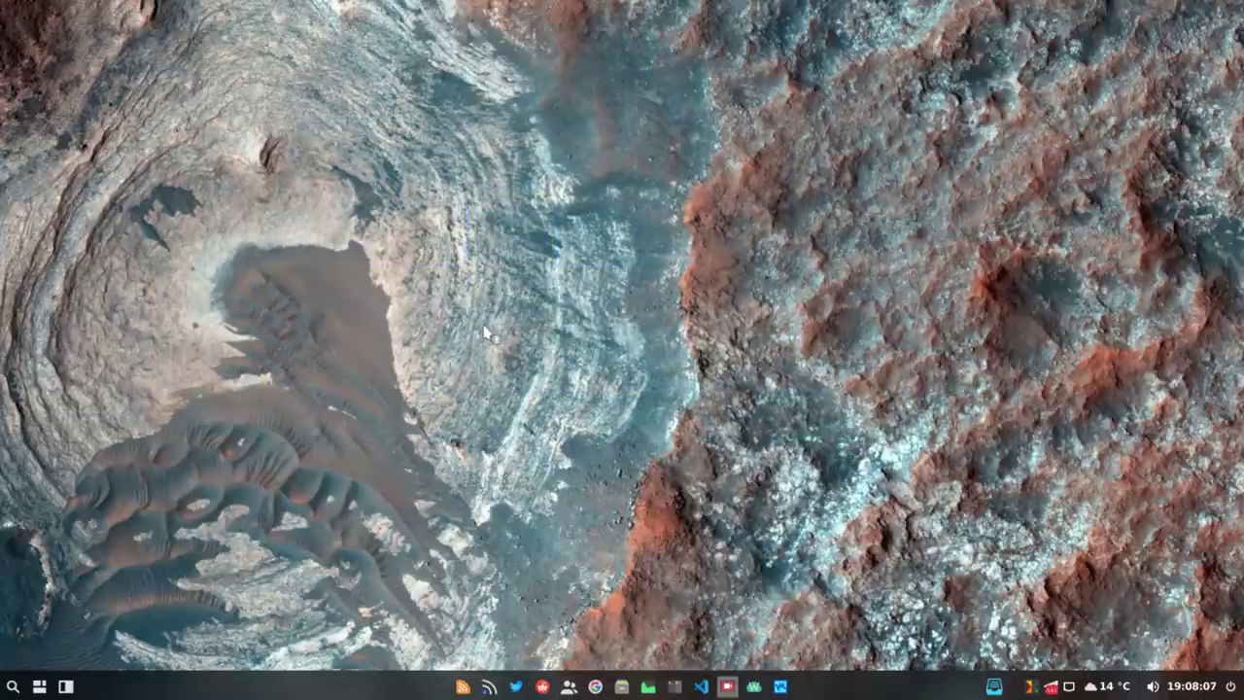
pyautogui.rightClick(1033, 687)
pyautogui.click(1067, 669)
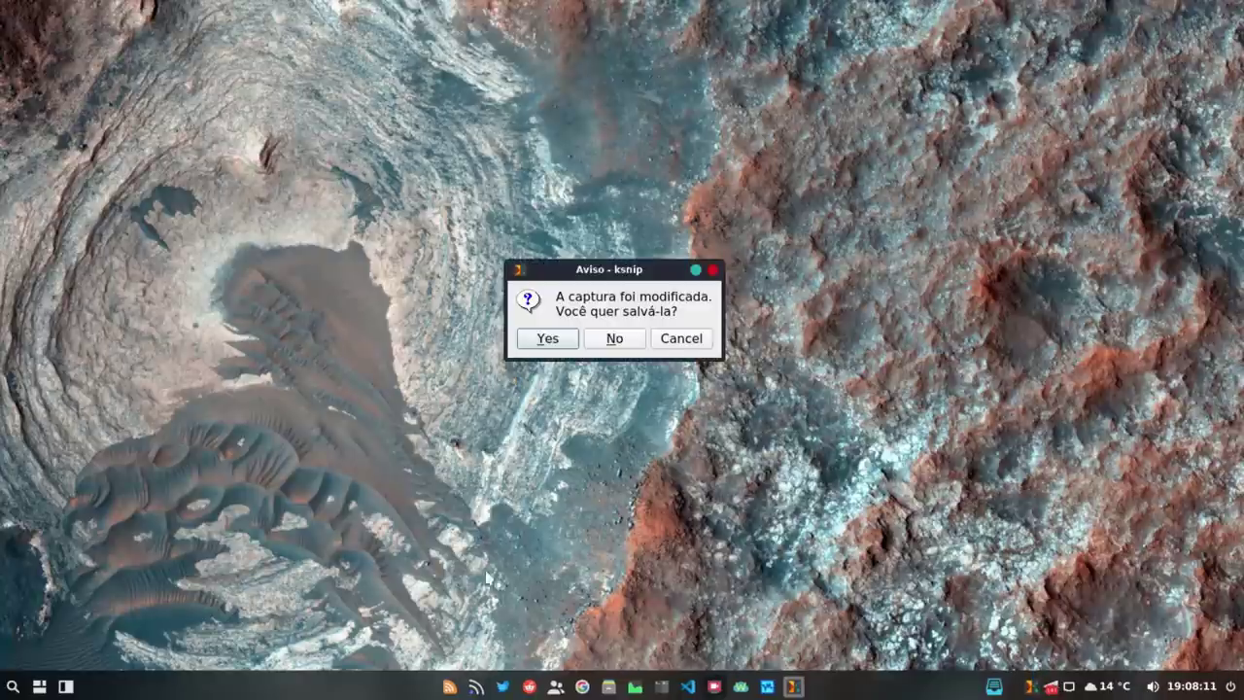
pyautogui.click(594, 346)
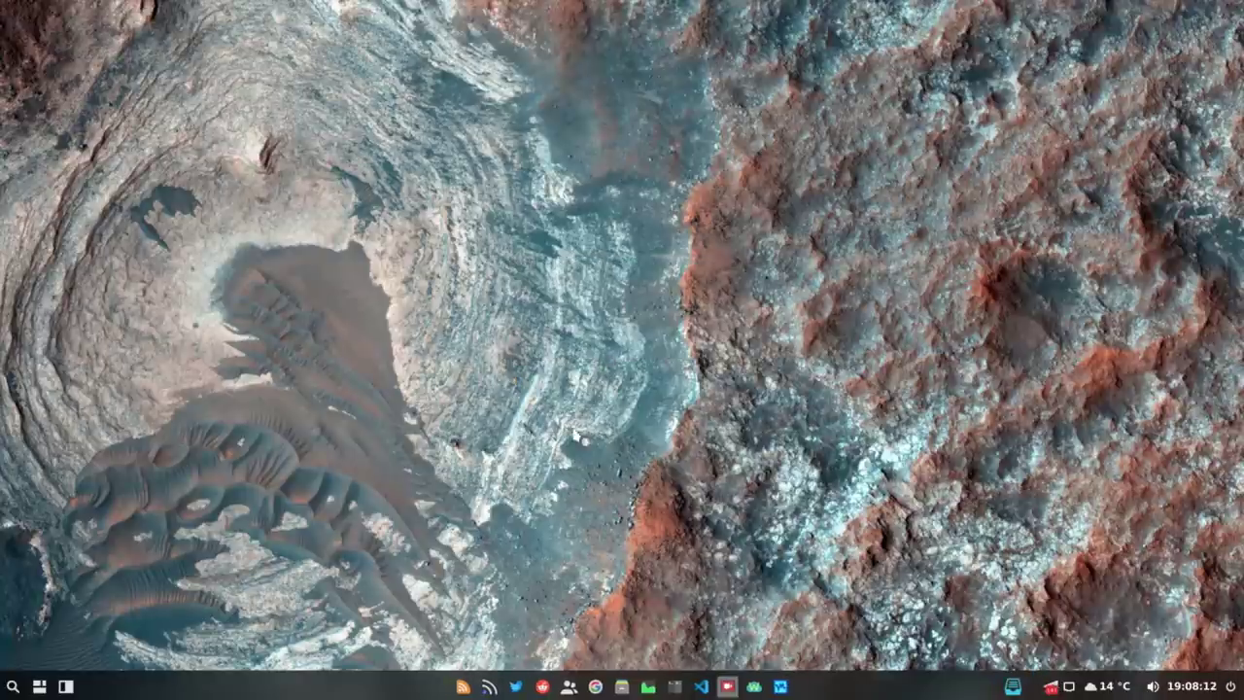
# Launch Dolphin Emulator and decline sending usage statistics to its developers.
pyautogui.click(12, 686)
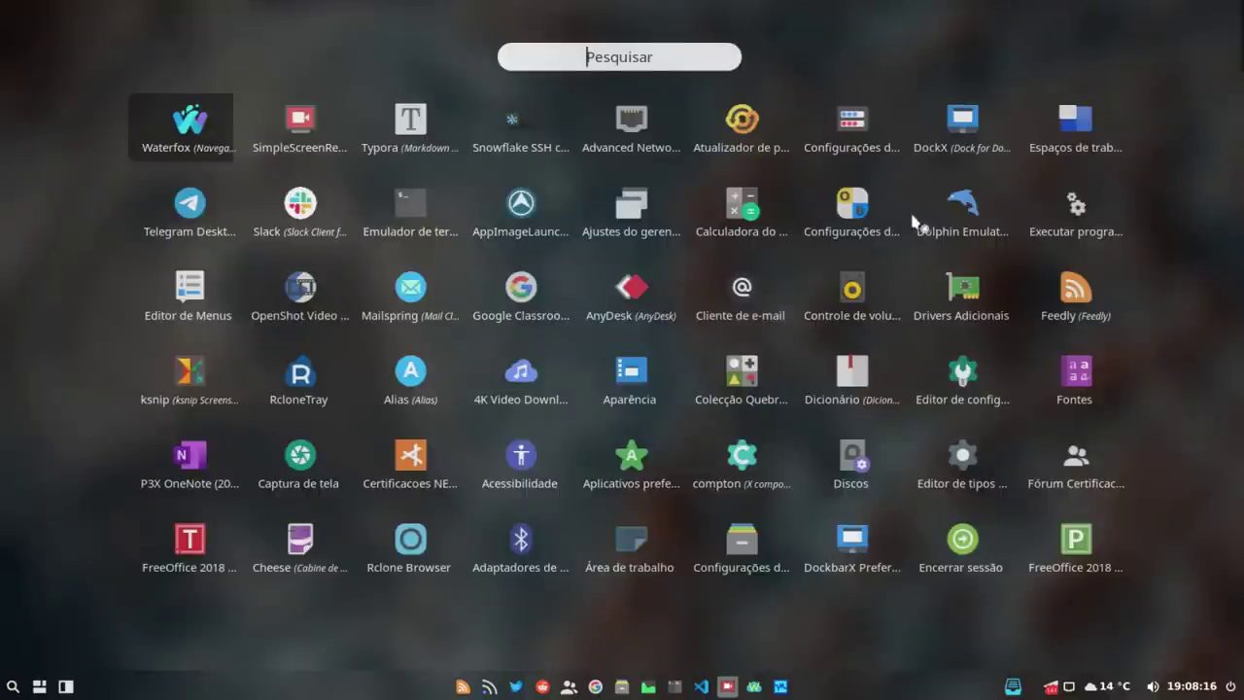
pyautogui.click(983, 216)
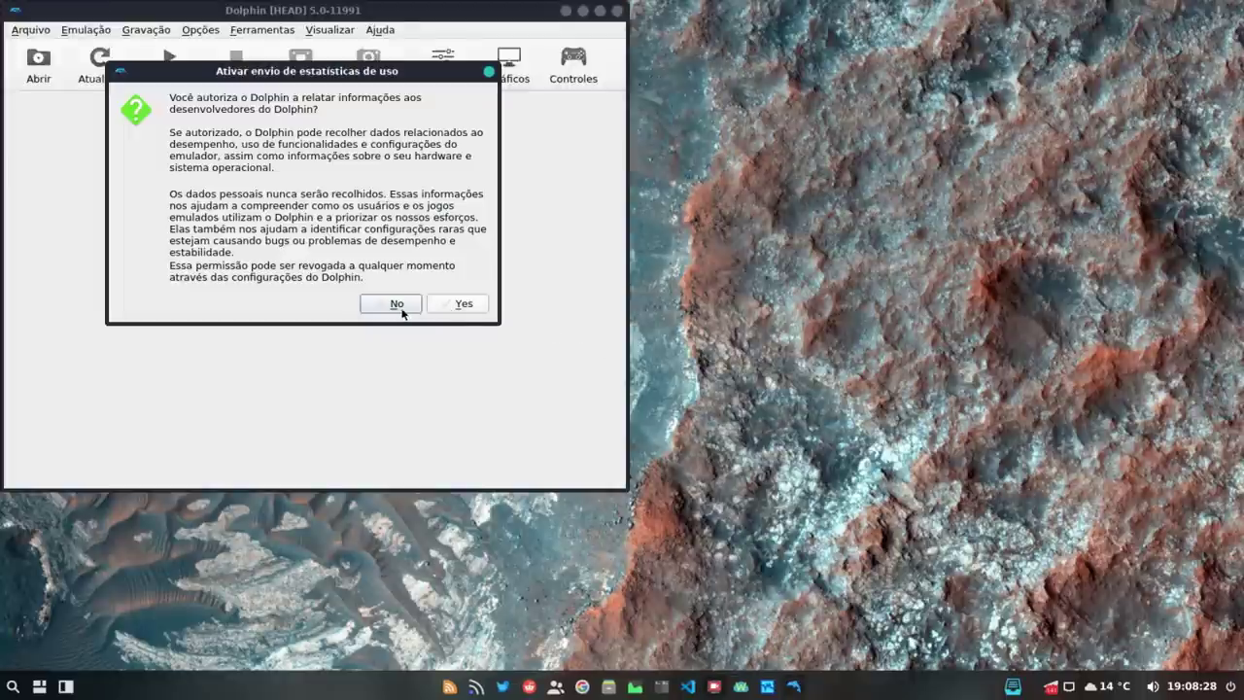
pyautogui.click(402, 309)
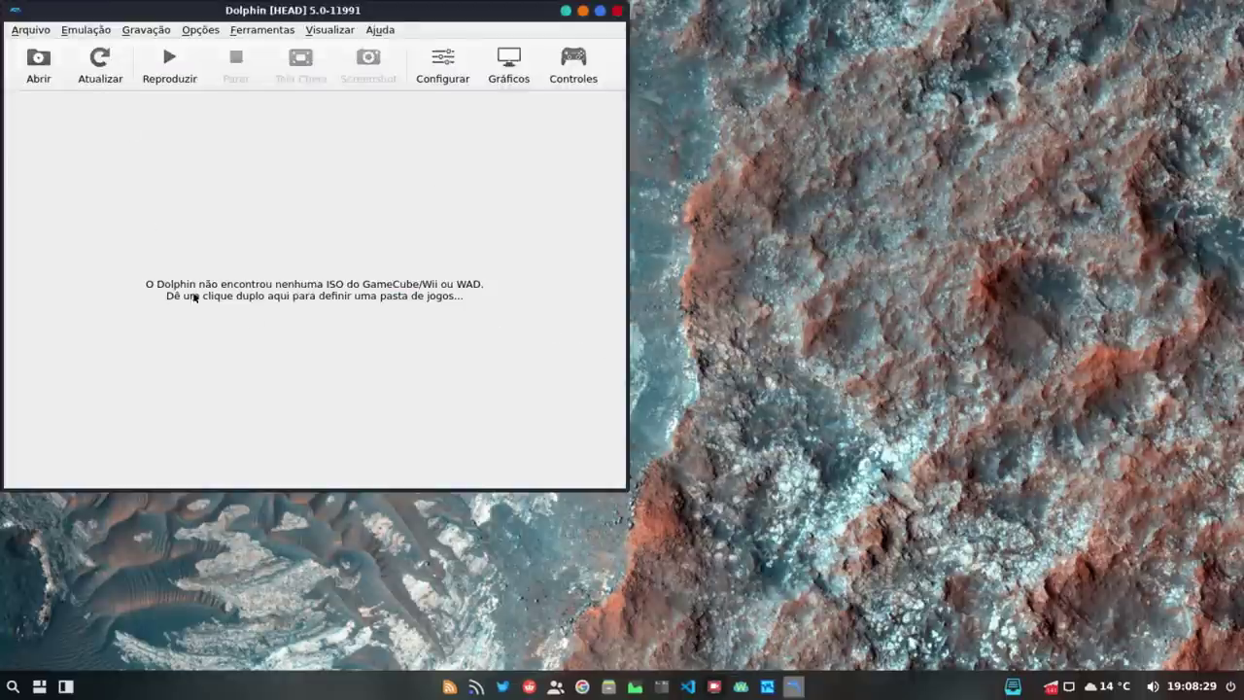
# Run "Legend of Zelda, The - Twilight Princess (USA).iso" from Documentos/Games/Roms and continue past the health and safety screen.
pyautogui.hotkey('ctrl', 'o')
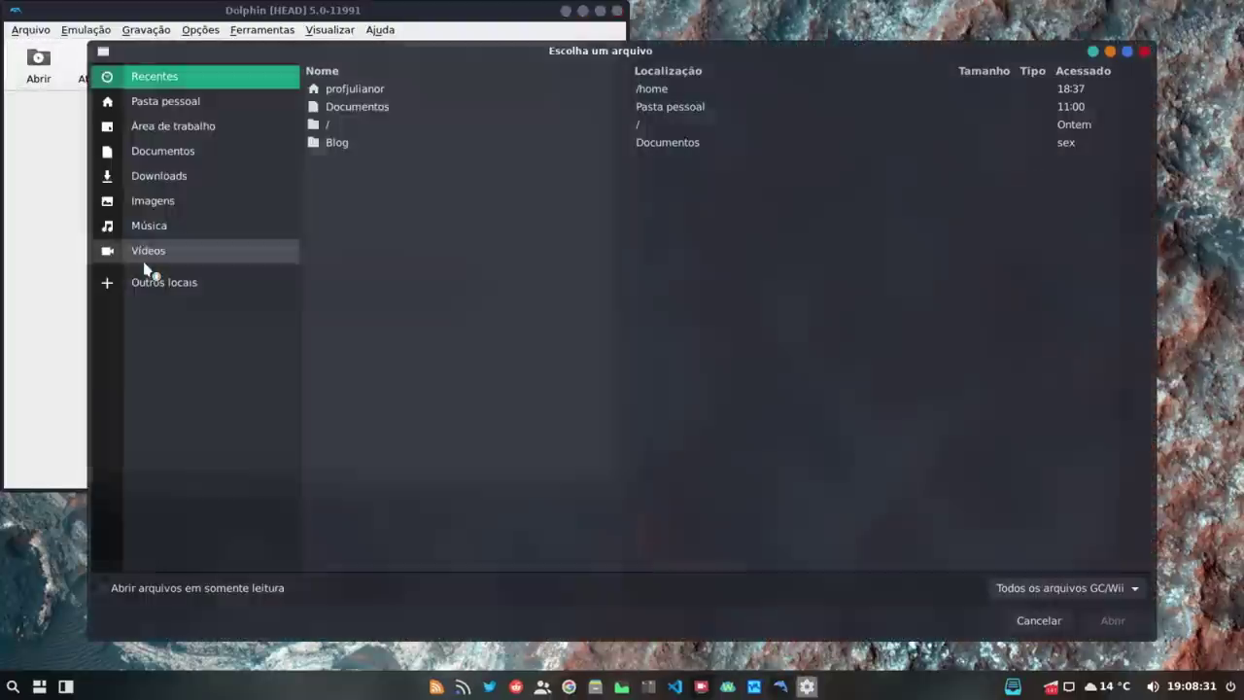
pyautogui.click(191, 156)
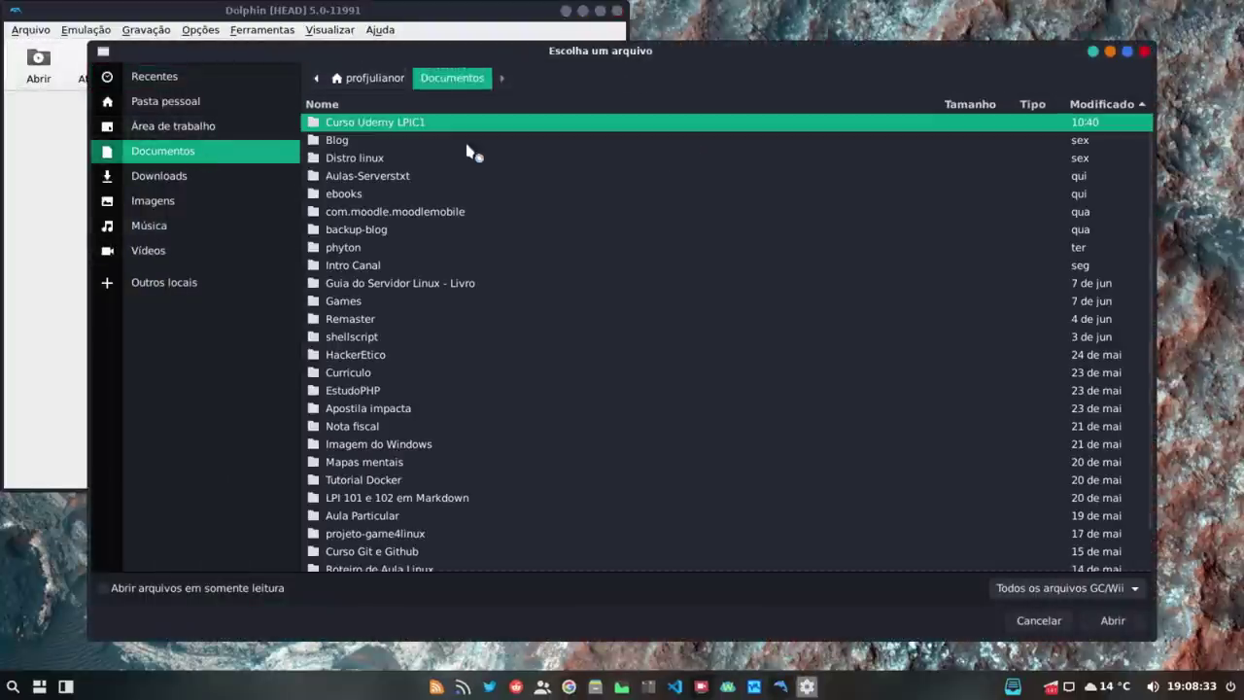
pyautogui.doubleClick(369, 303)
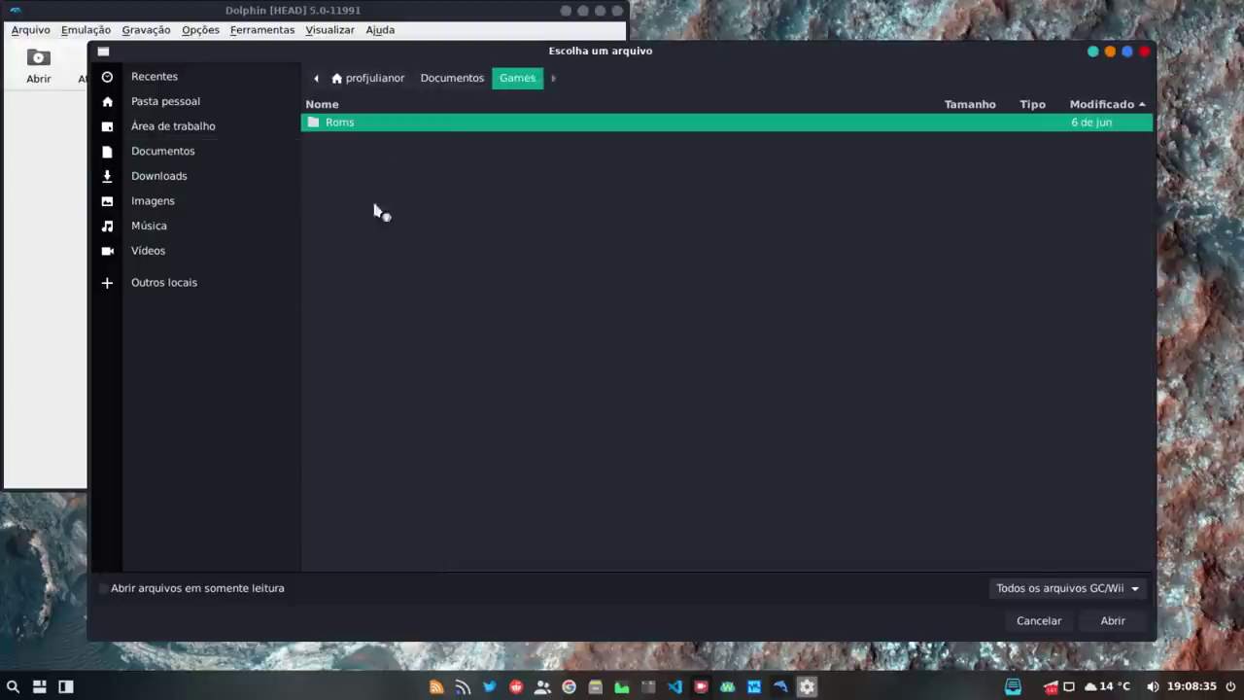
pyautogui.doubleClick(372, 124)
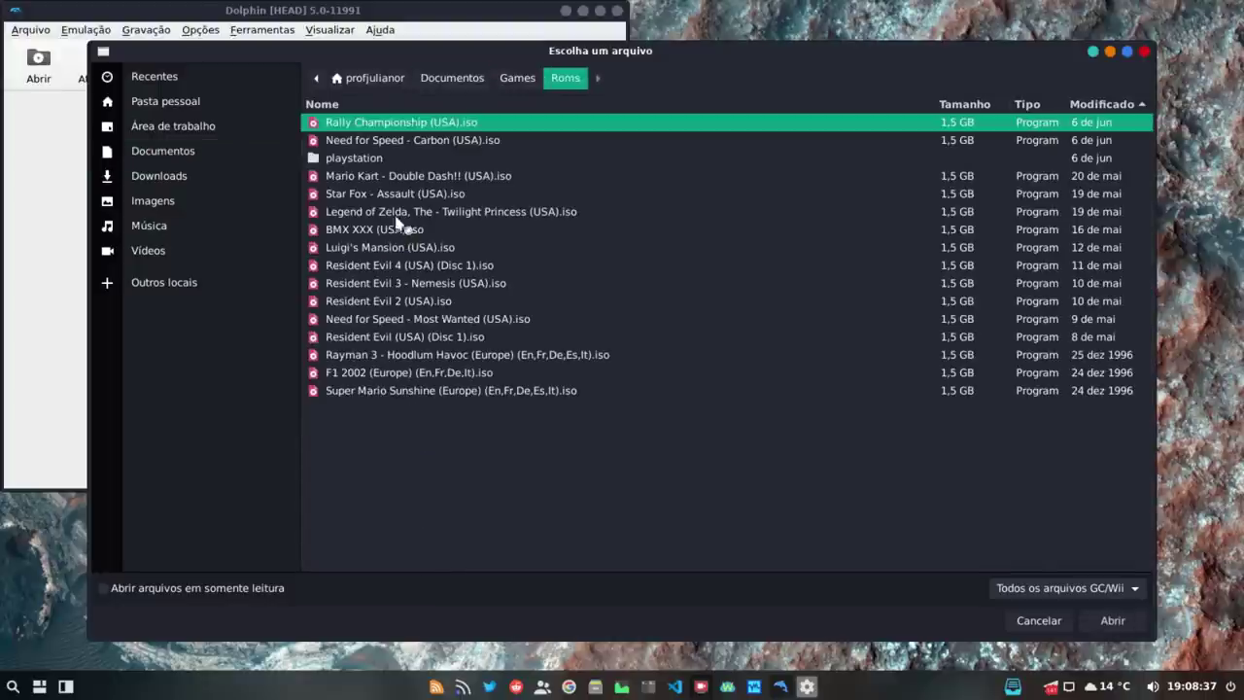
pyautogui.doubleClick(395, 216)
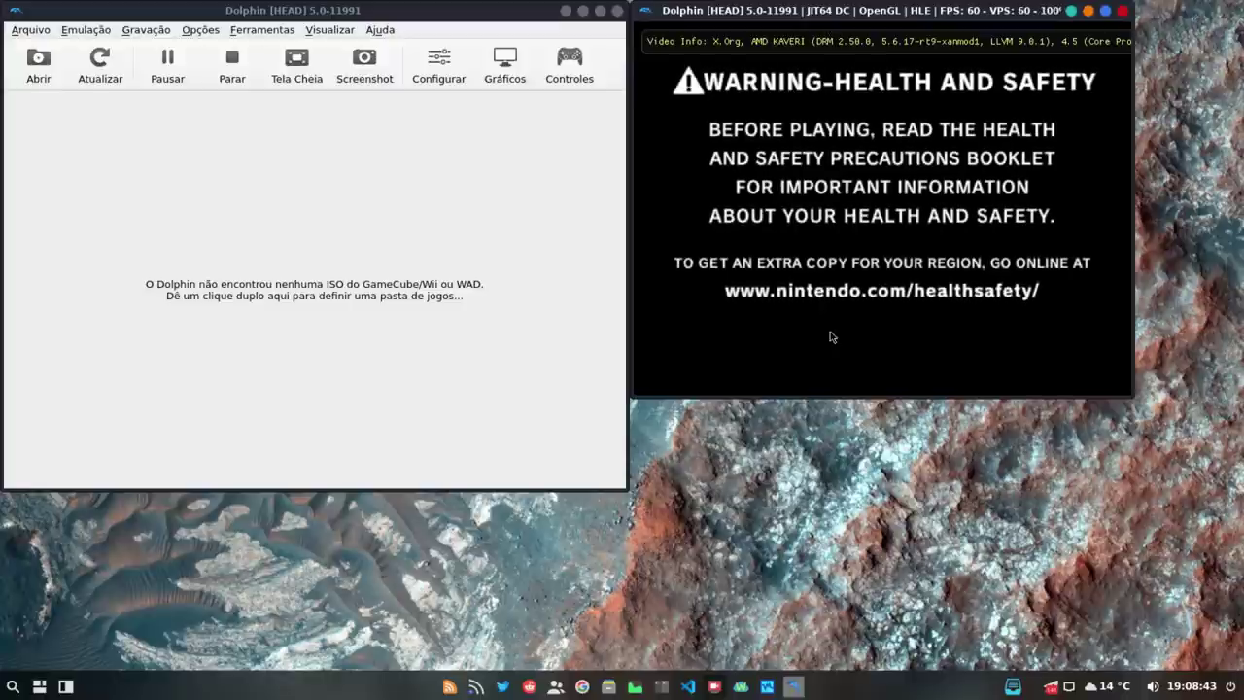
pyautogui.press('Return')
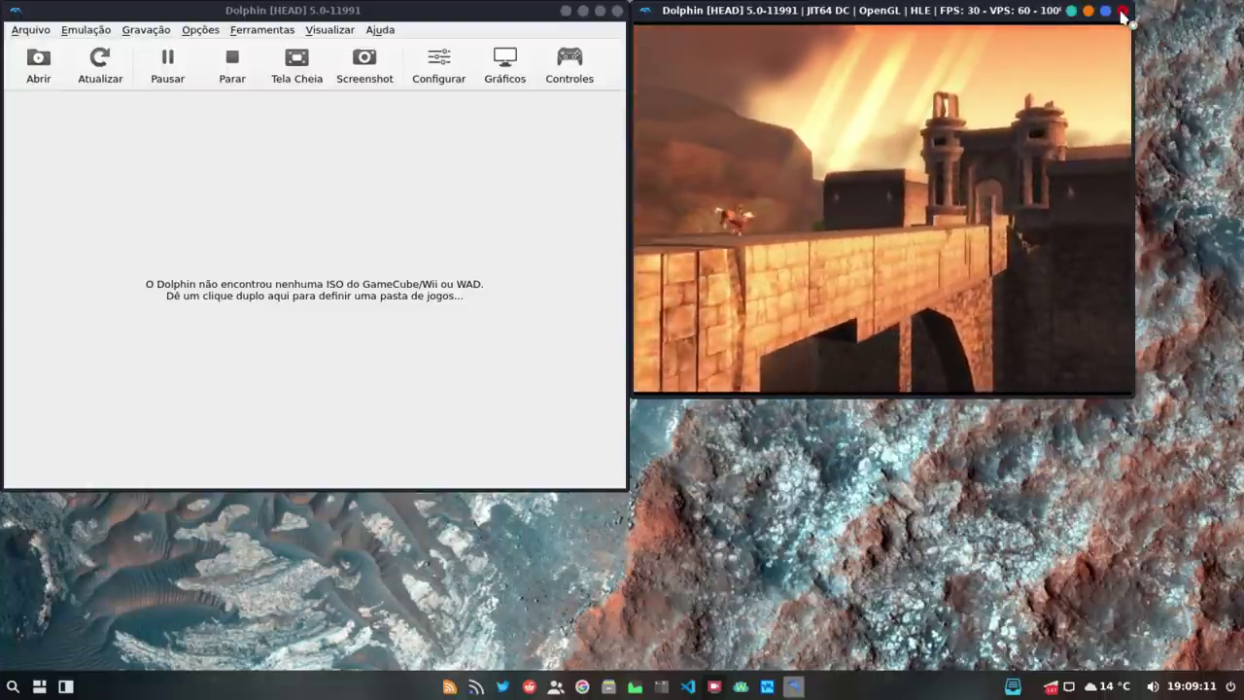
# Close the running game window and confirm stopping the current emulation.
pyautogui.click(1122, 12)
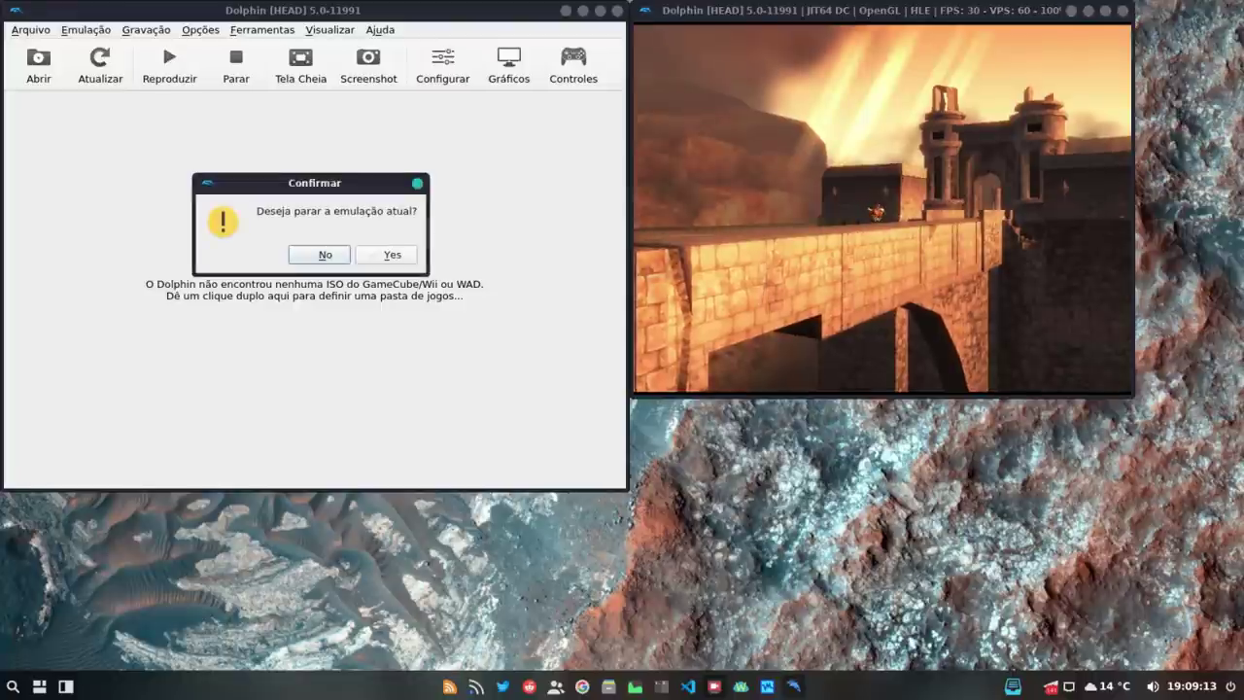
pyautogui.click(325, 256)
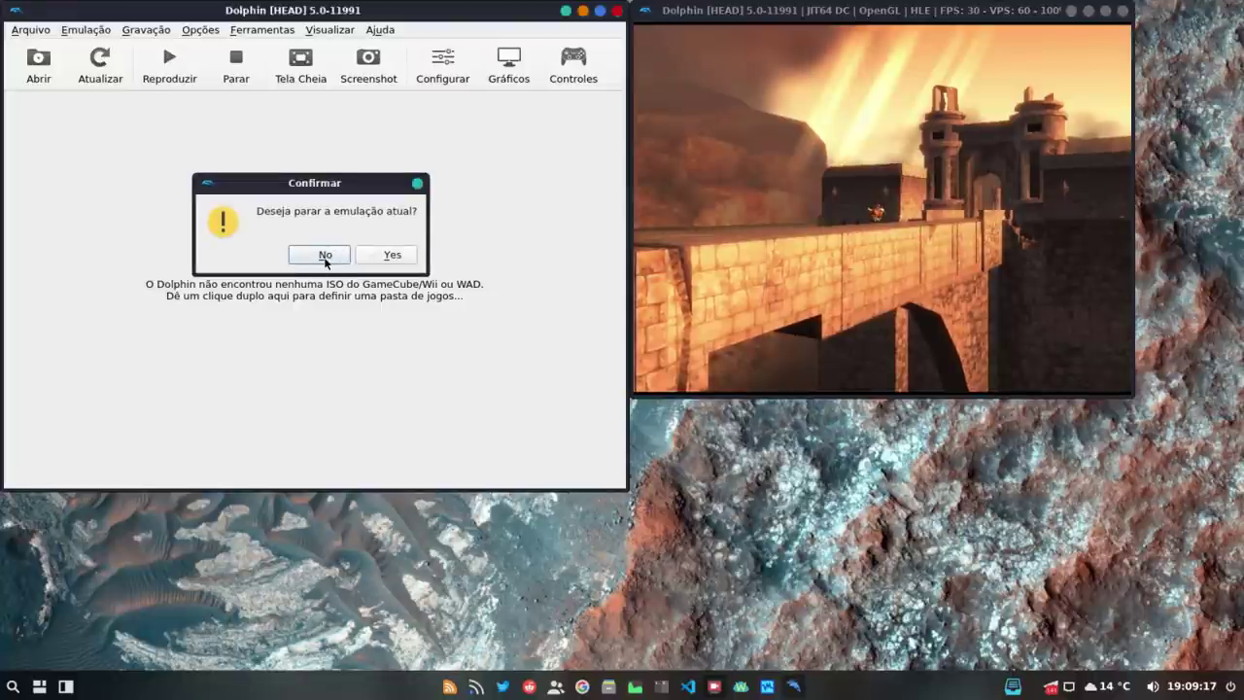
pyautogui.click(1123, 12)
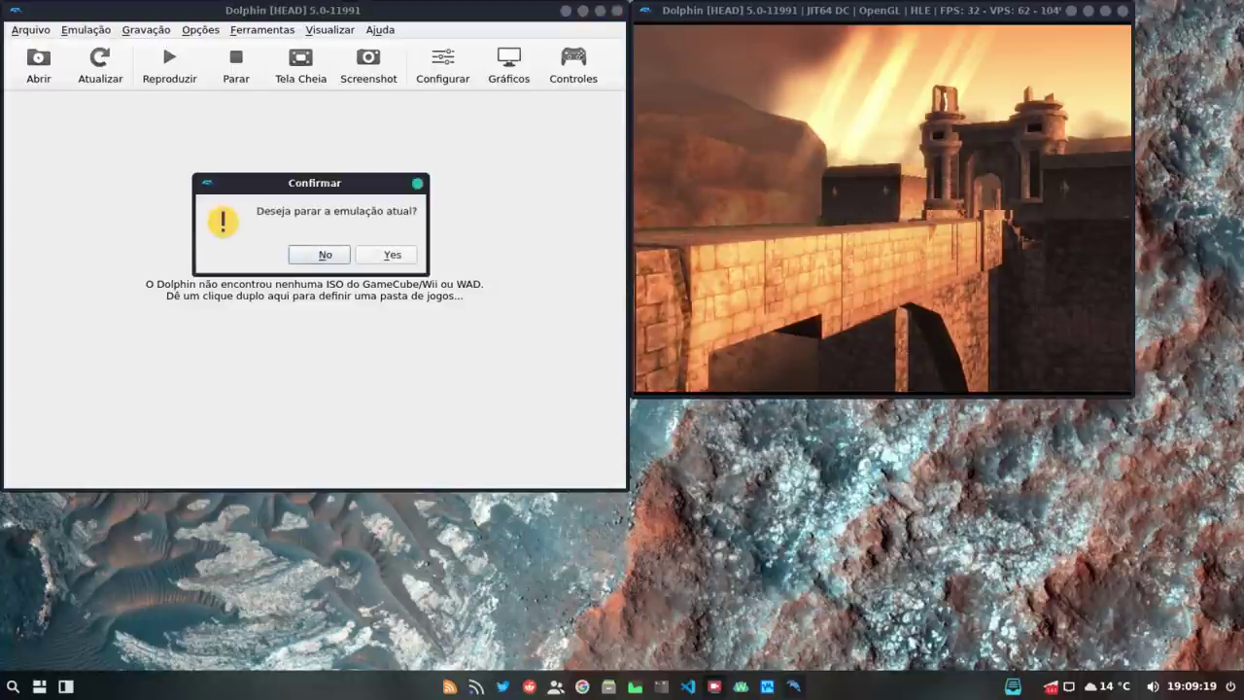
pyautogui.click(387, 256)
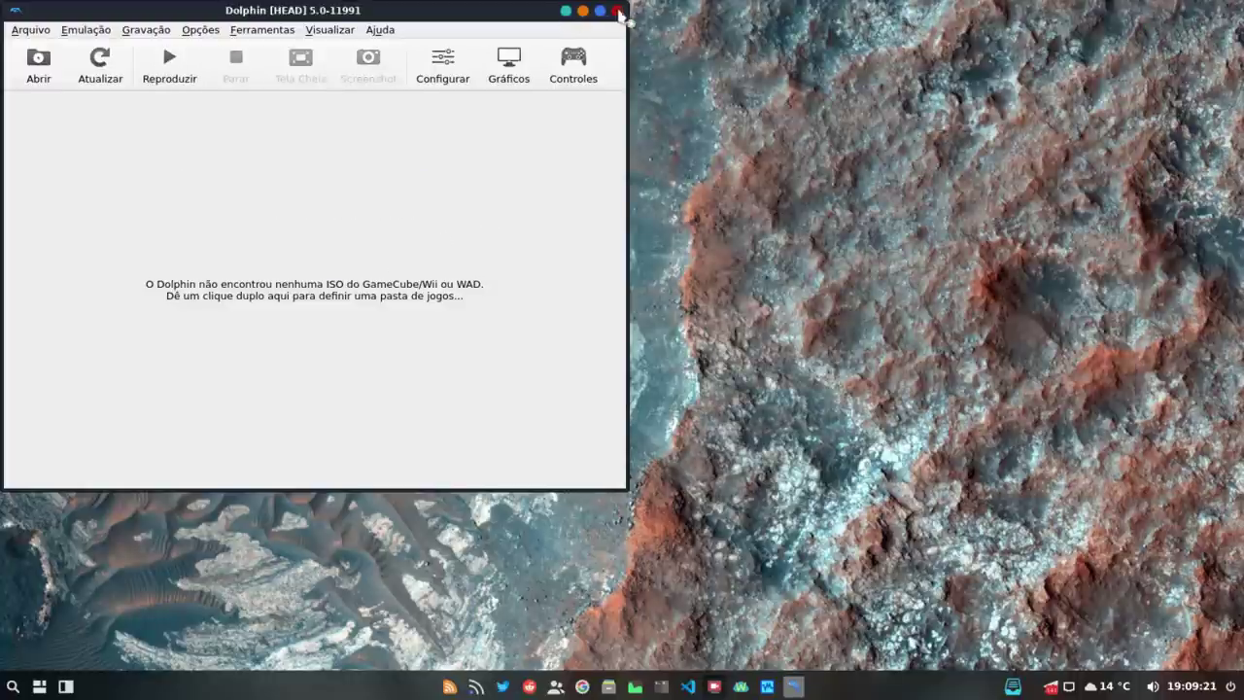
# Close the Dolphin emulator window and launch RcloneTray from the installed applications.
pyautogui.click(617, 11)
pyautogui.click(39, 686)
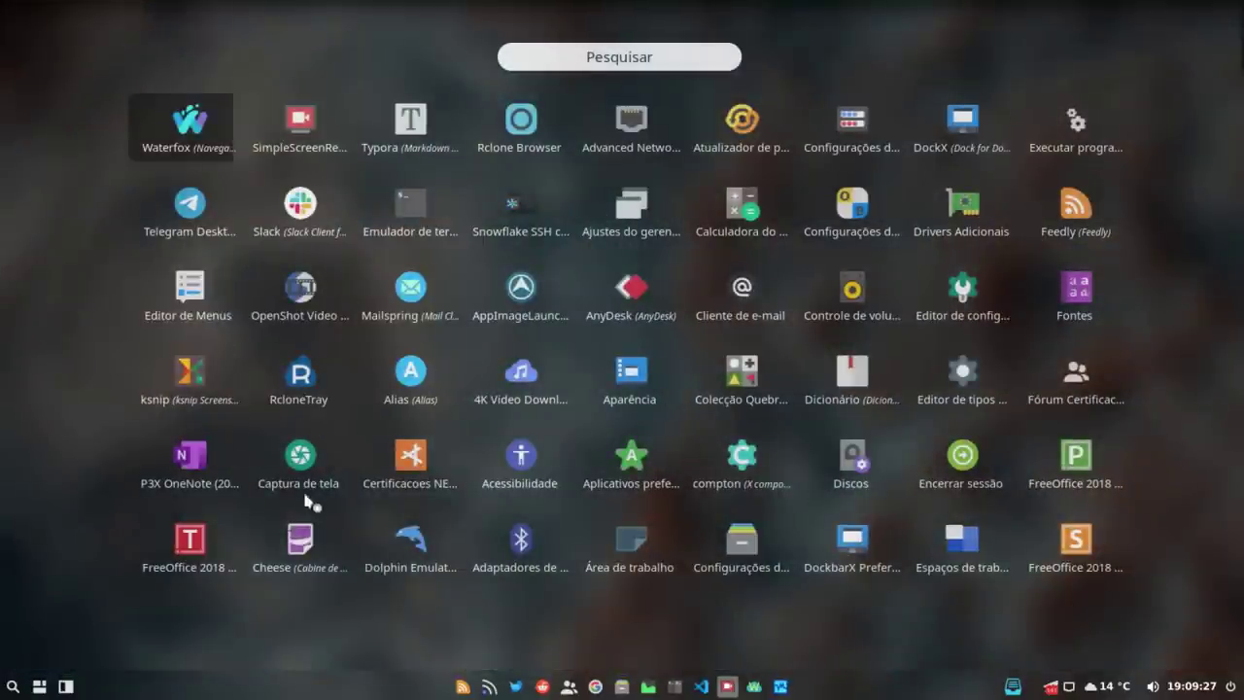
pyautogui.click(307, 391)
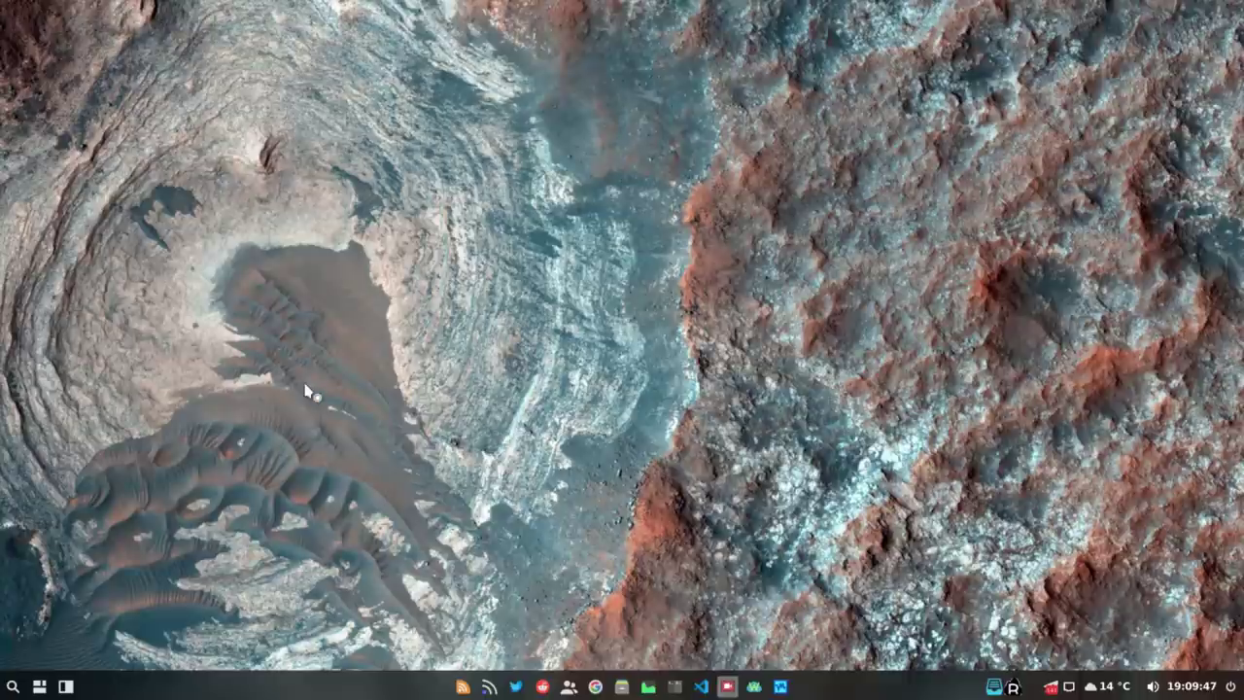
# Mount the "Mega - MEGA" cloud remote with RcloneTray.
pyautogui.click(1015, 687)
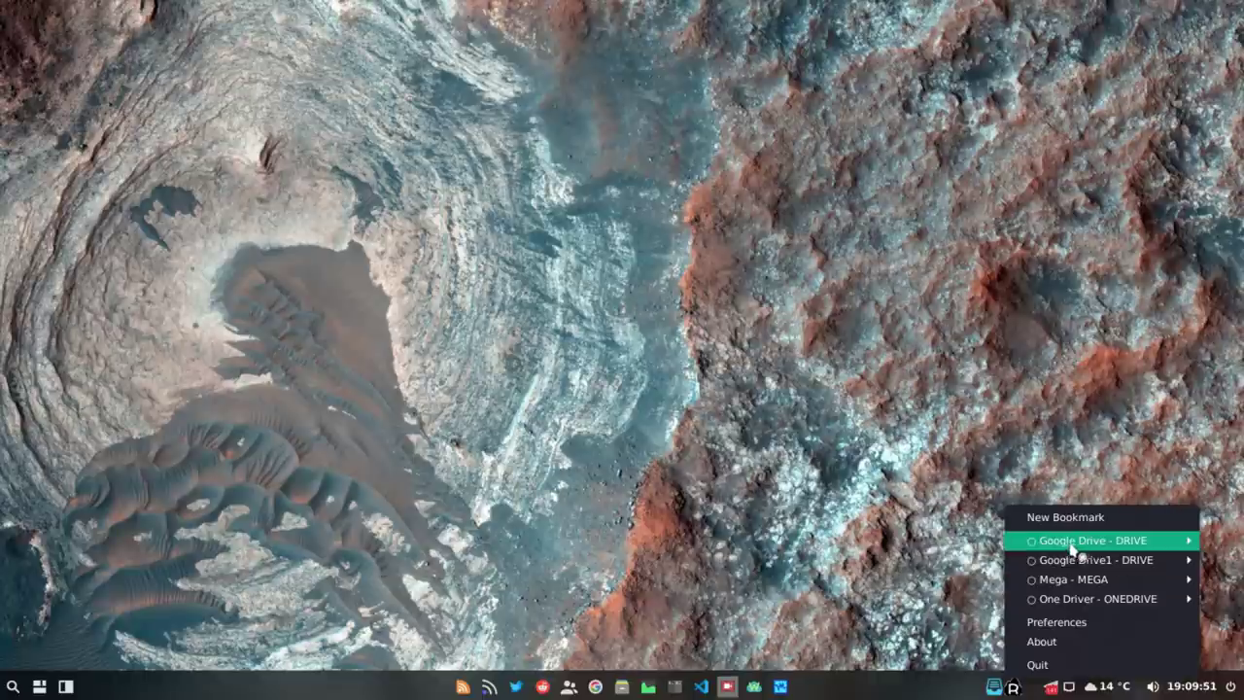
pyautogui.moveTo(1081, 604)
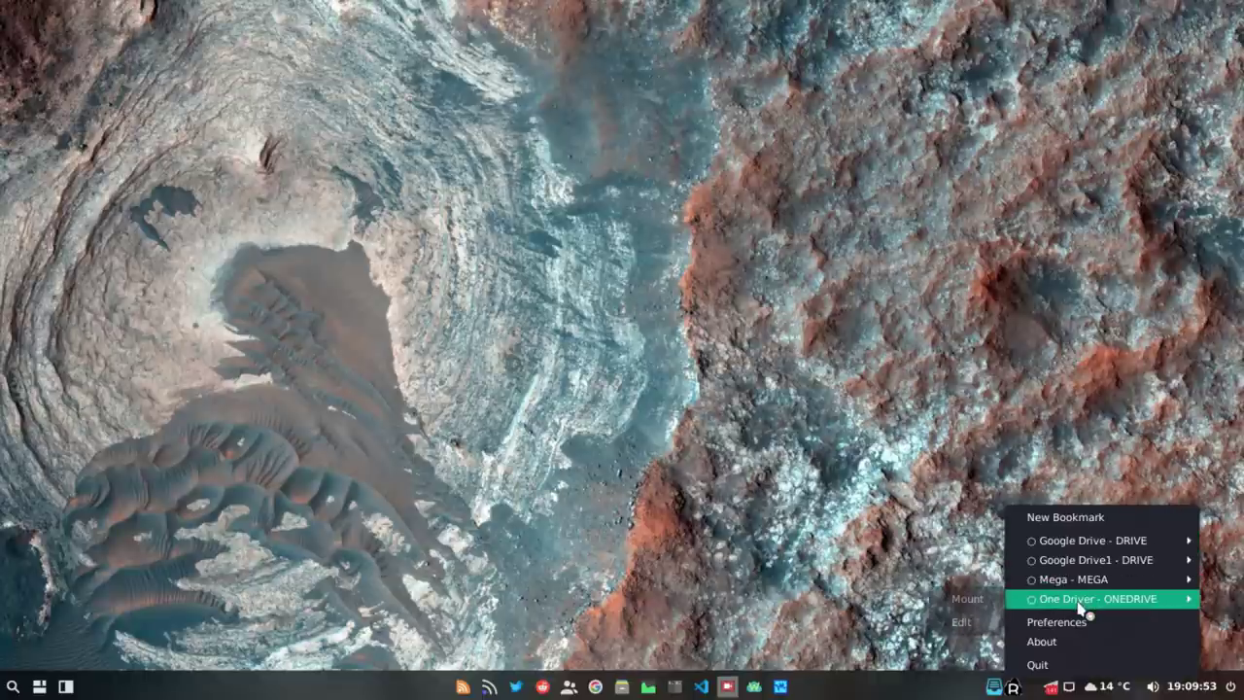
pyautogui.moveTo(1079, 580)
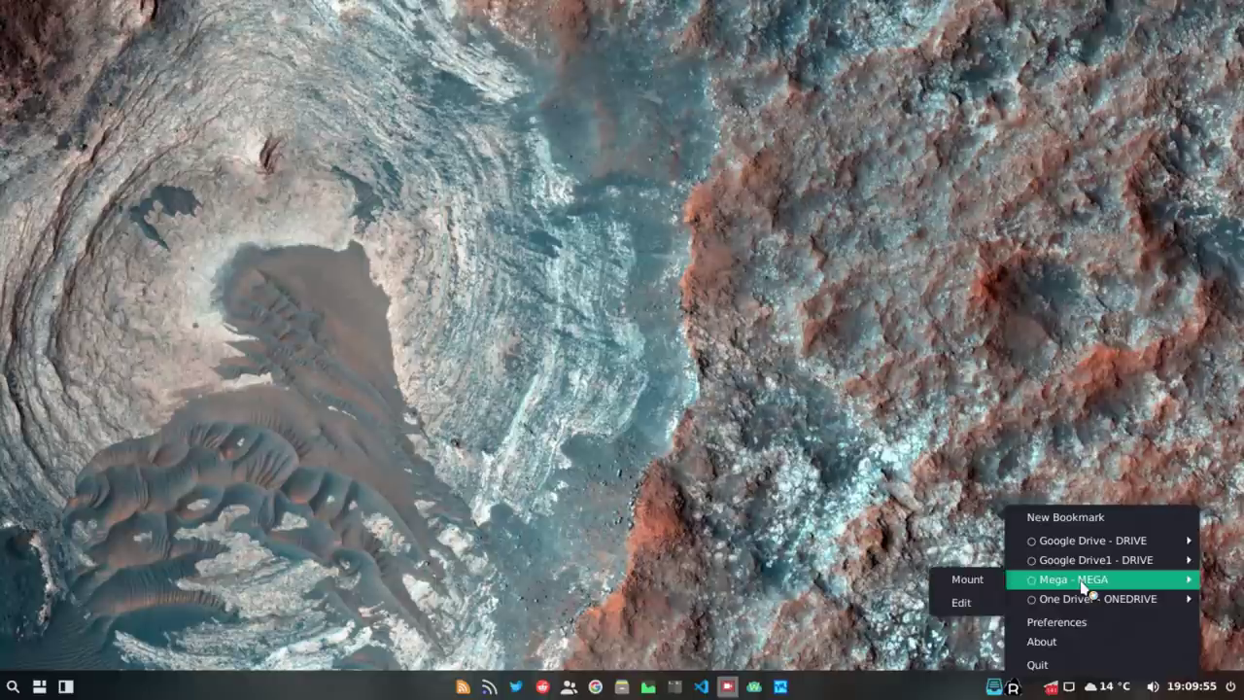
pyautogui.click(983, 581)
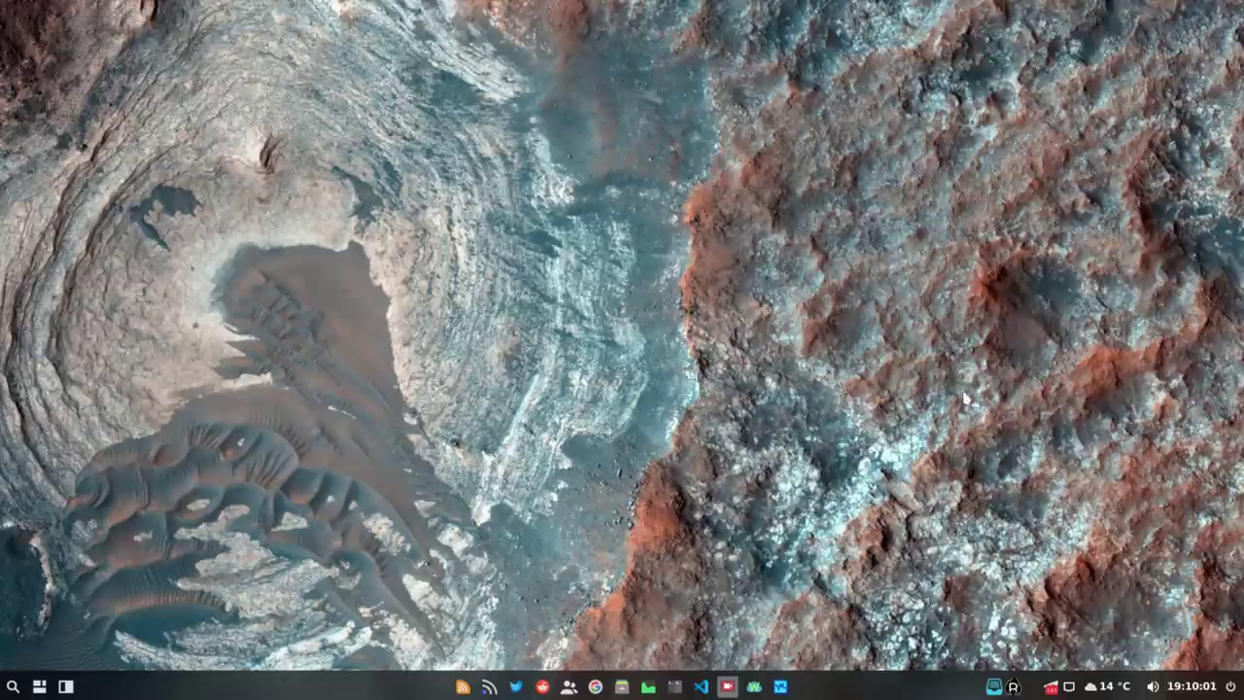
# Open the mounted Mega drive in the file browser to view its folders, and close the file manager.
pyautogui.click(1016, 686)
pyautogui.moveTo(1050, 581)
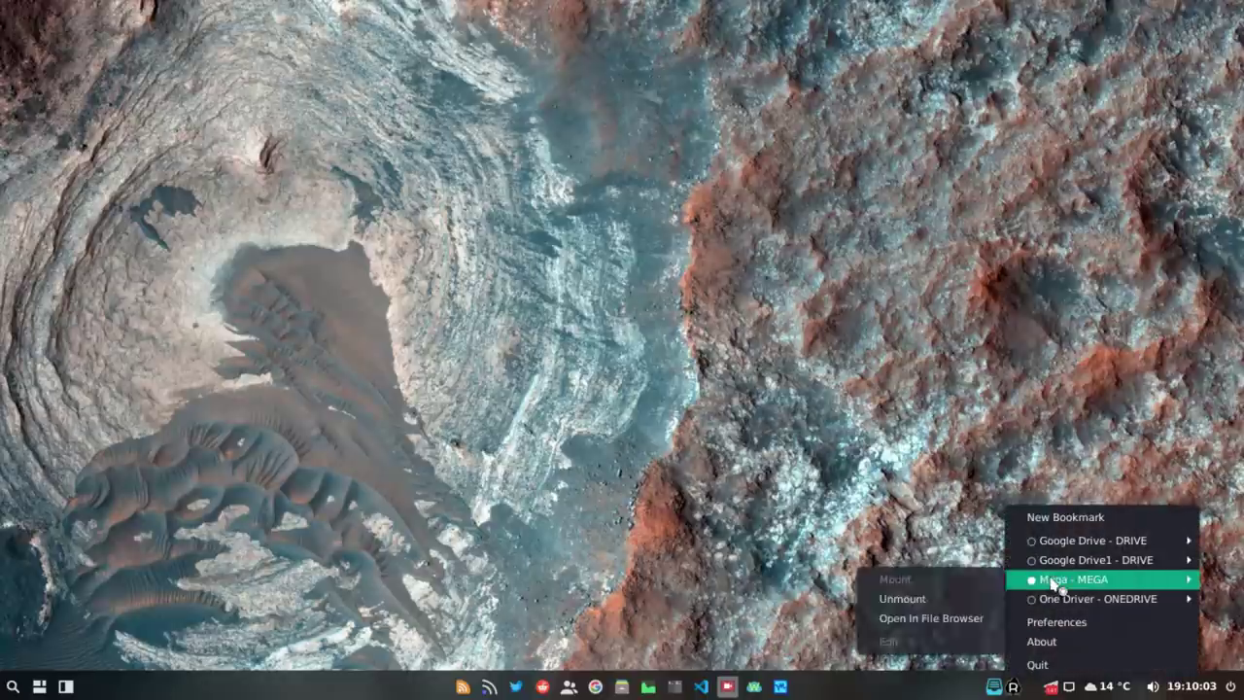
pyautogui.click(924, 621)
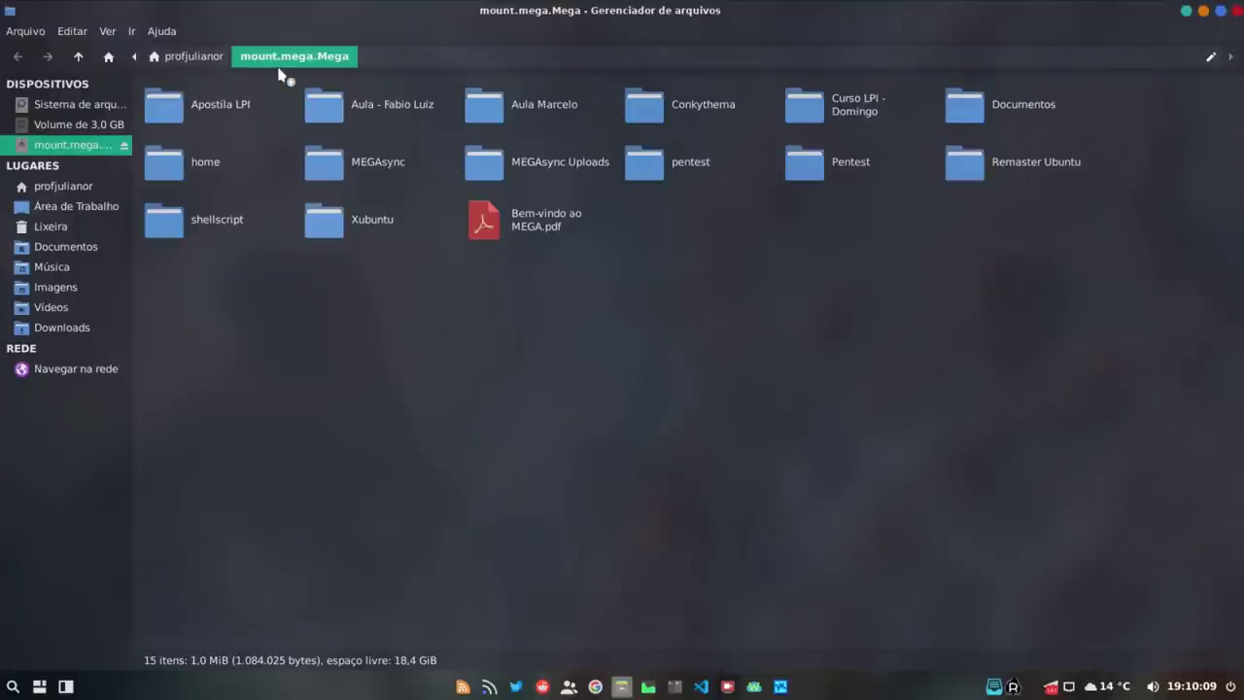
pyautogui.click(1238, 11)
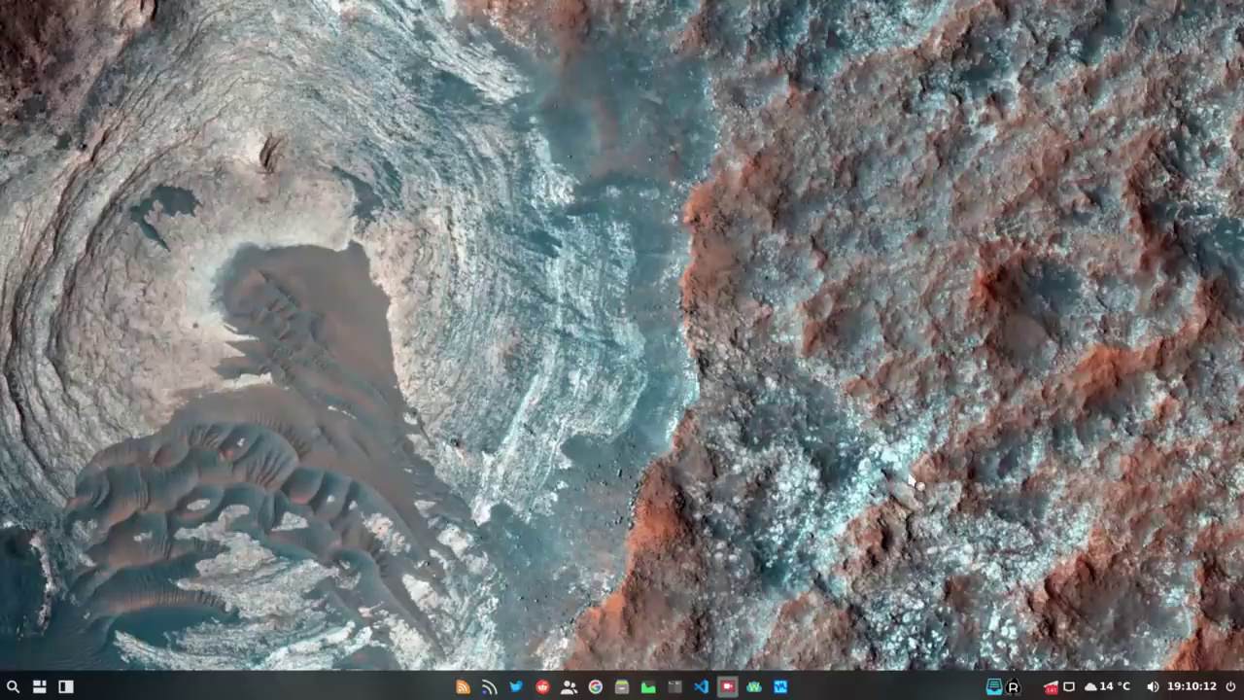
# Try to unmount the "Mega - MEGA" remote and quit RcloneTray from the error dialog.
pyautogui.click(1015, 686)
pyautogui.moveTo(1064, 581)
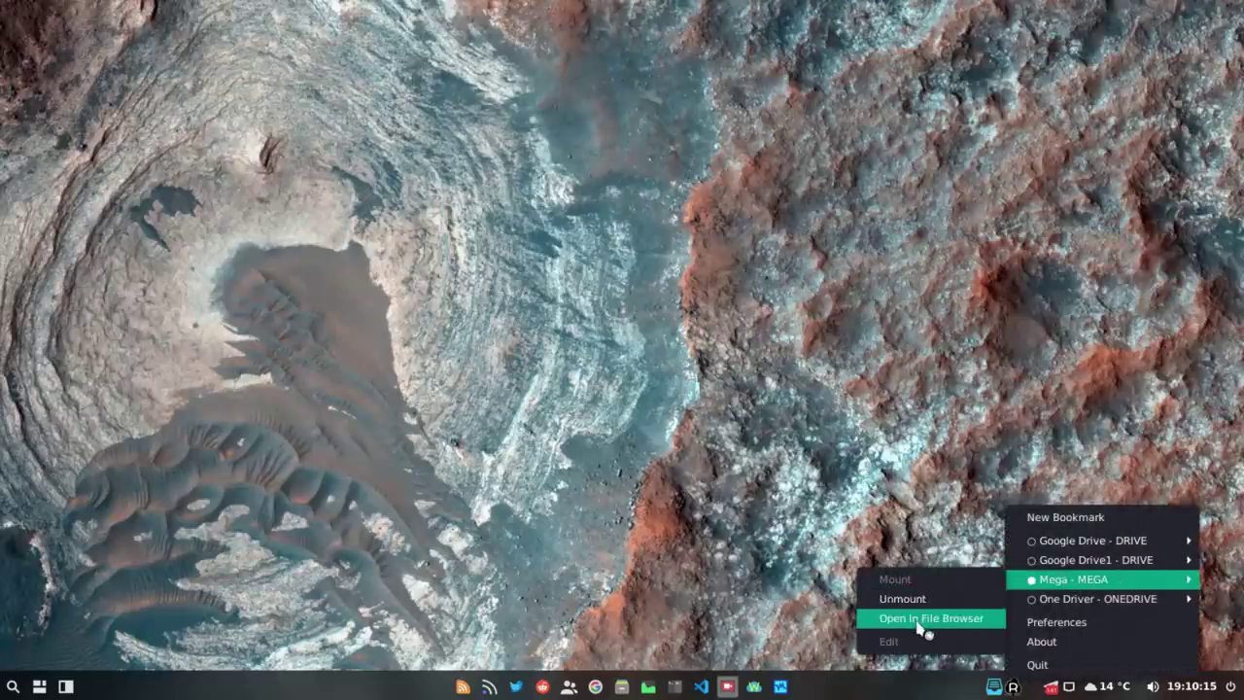
pyautogui.click(921, 599)
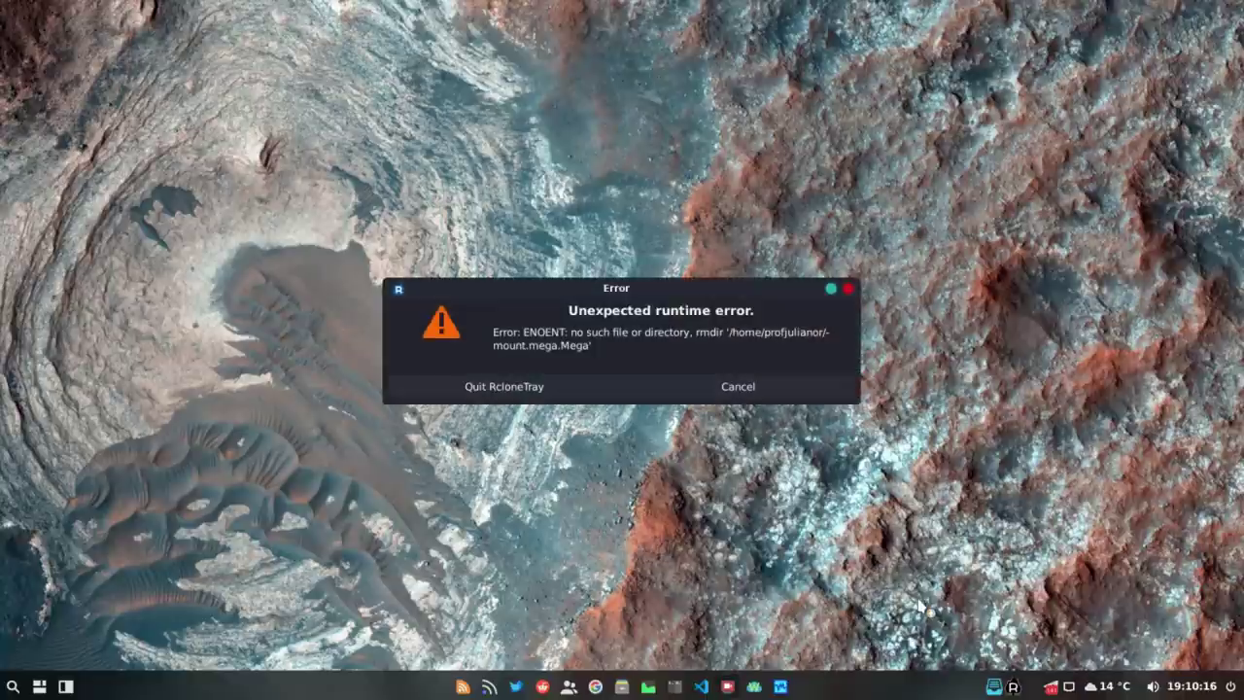
pyautogui.click(554, 391)
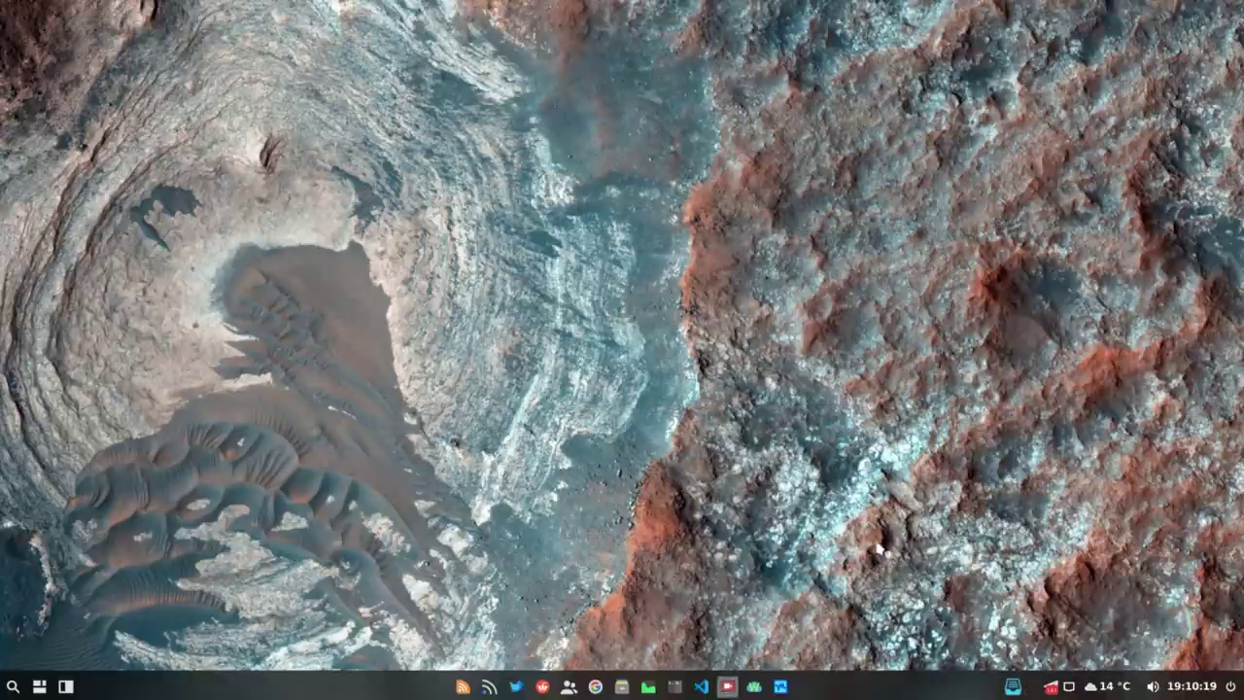
# Run mount in a maximized Tilix terminal to check which file systems are mounted, and close the terminal.
pyautogui.click(676, 687)
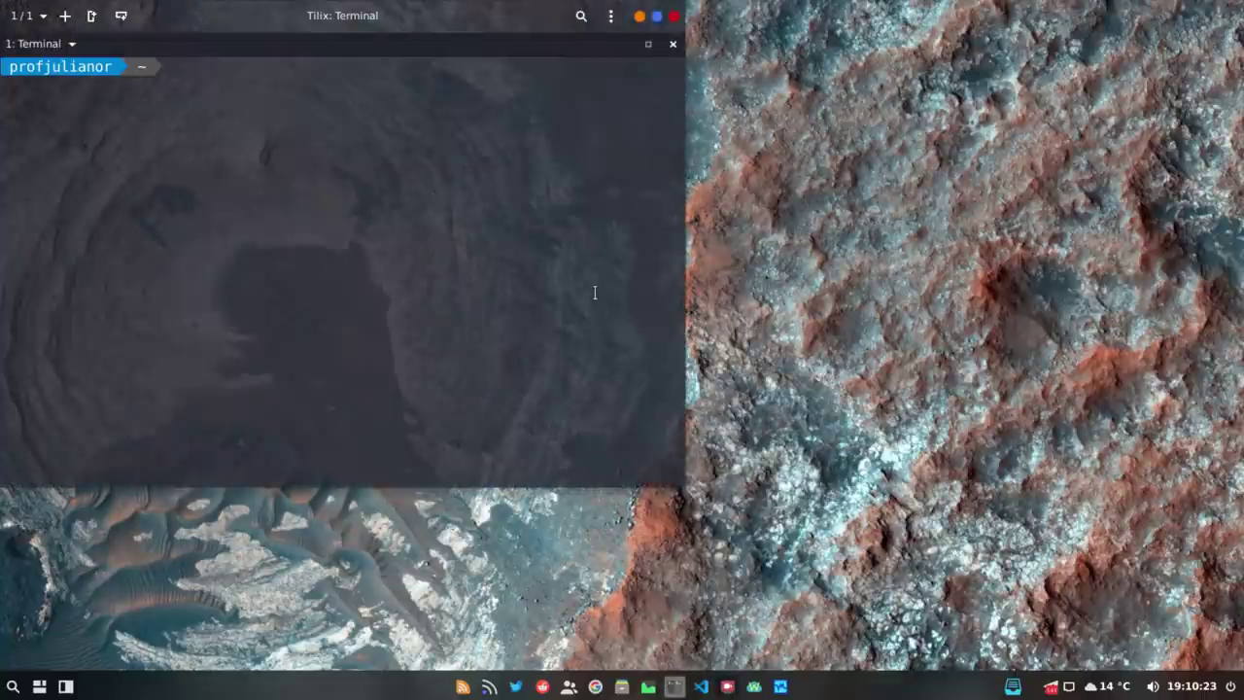
pyautogui.write('mount')
pyautogui.press('Return')
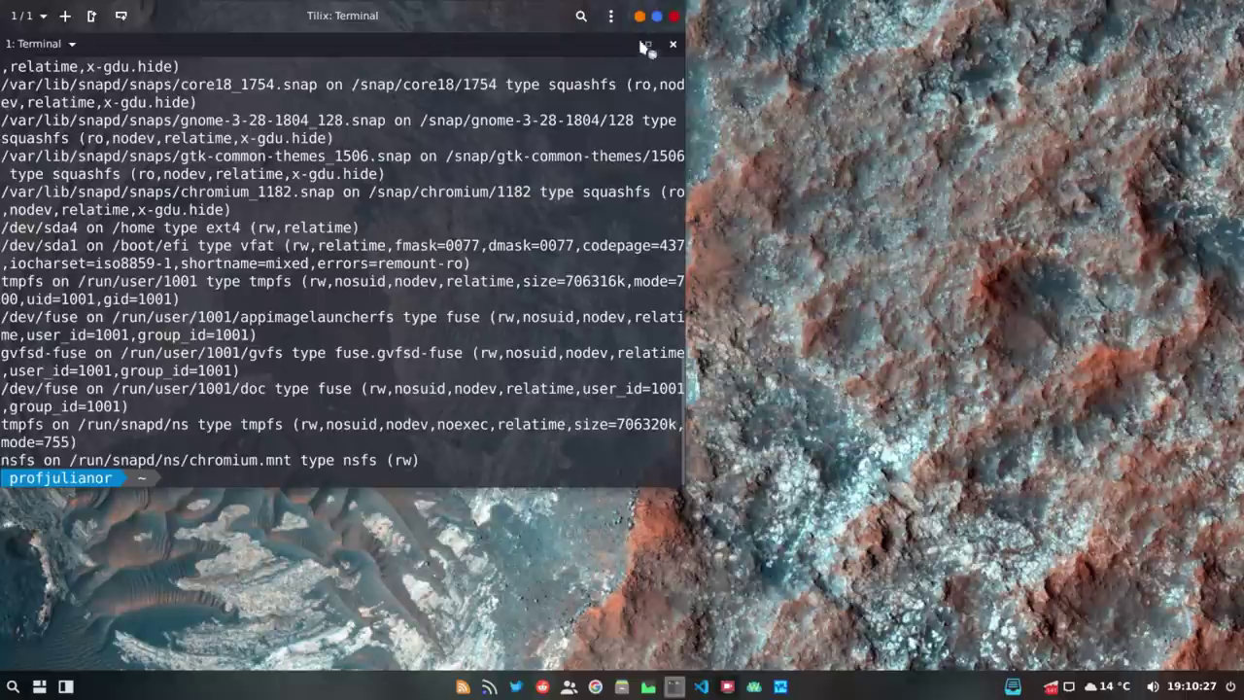
pyautogui.click(656, 16)
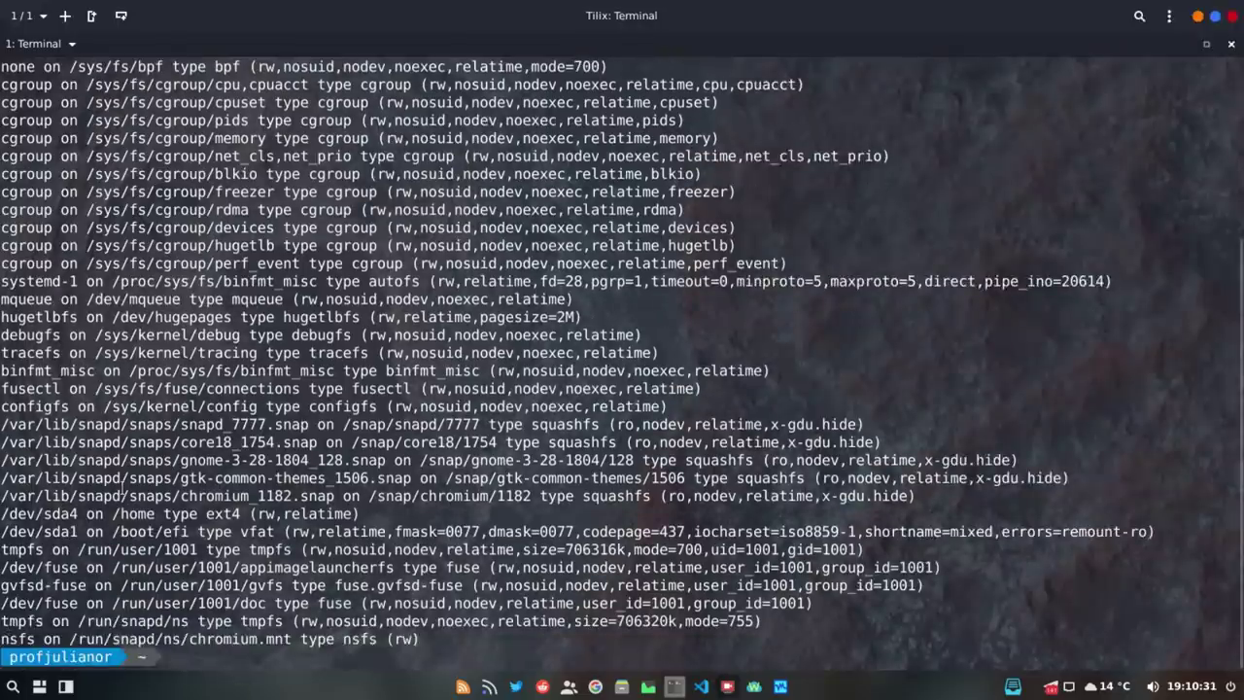
pyautogui.scroll(5, 122, 489)
pyautogui.scroll(-5, 122, 491)
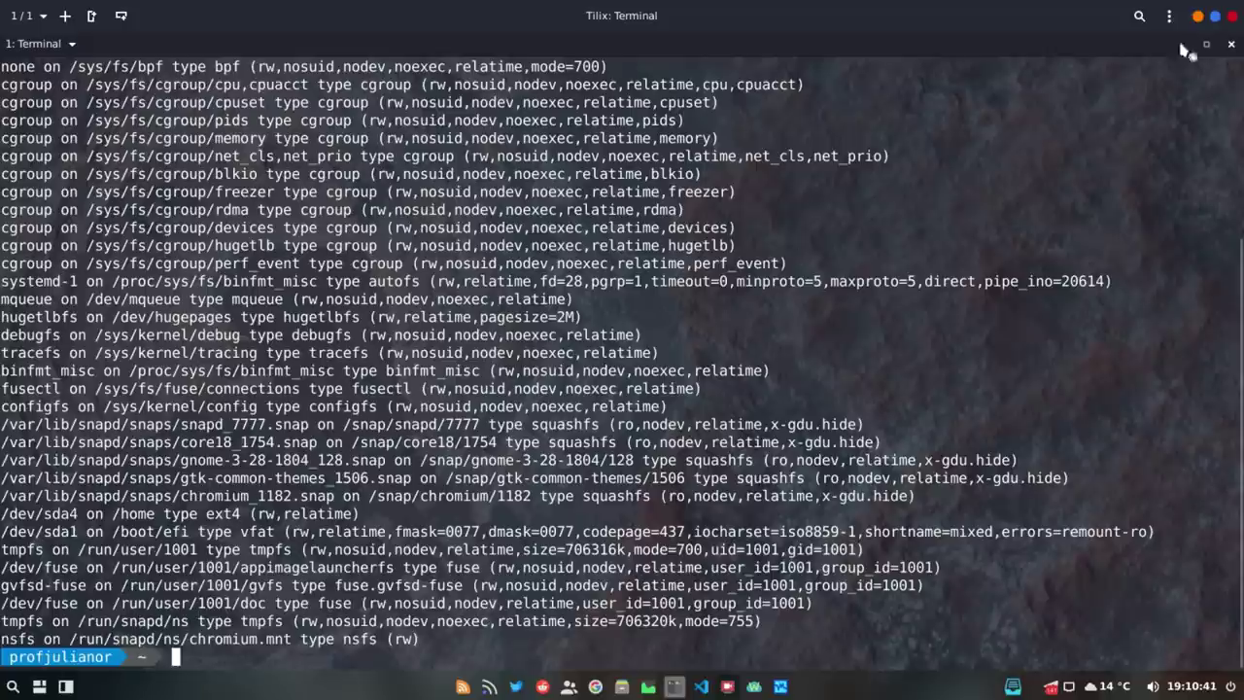
pyautogui.click(1232, 16)
# Launch 4K Video Downloader, try to add the link on the clipboard, and dismiss the incompatible-site message.
pyautogui.click(13, 686)
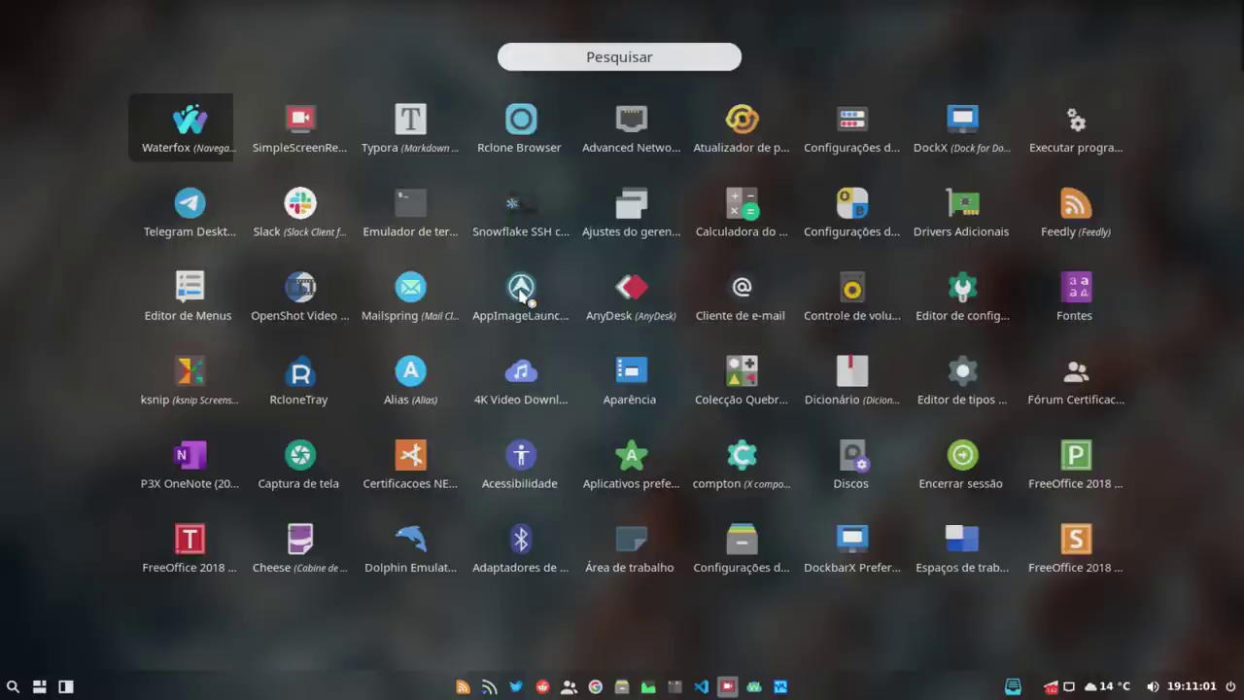
pyautogui.click(522, 378)
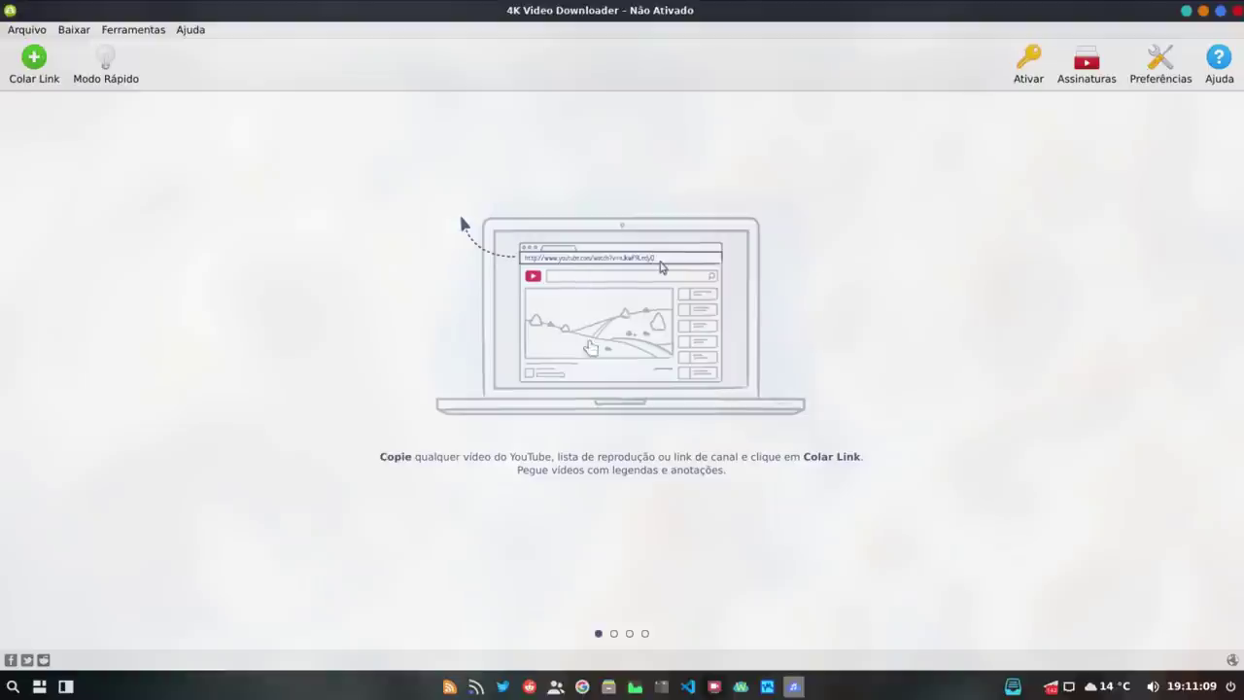
pyautogui.click(34, 73)
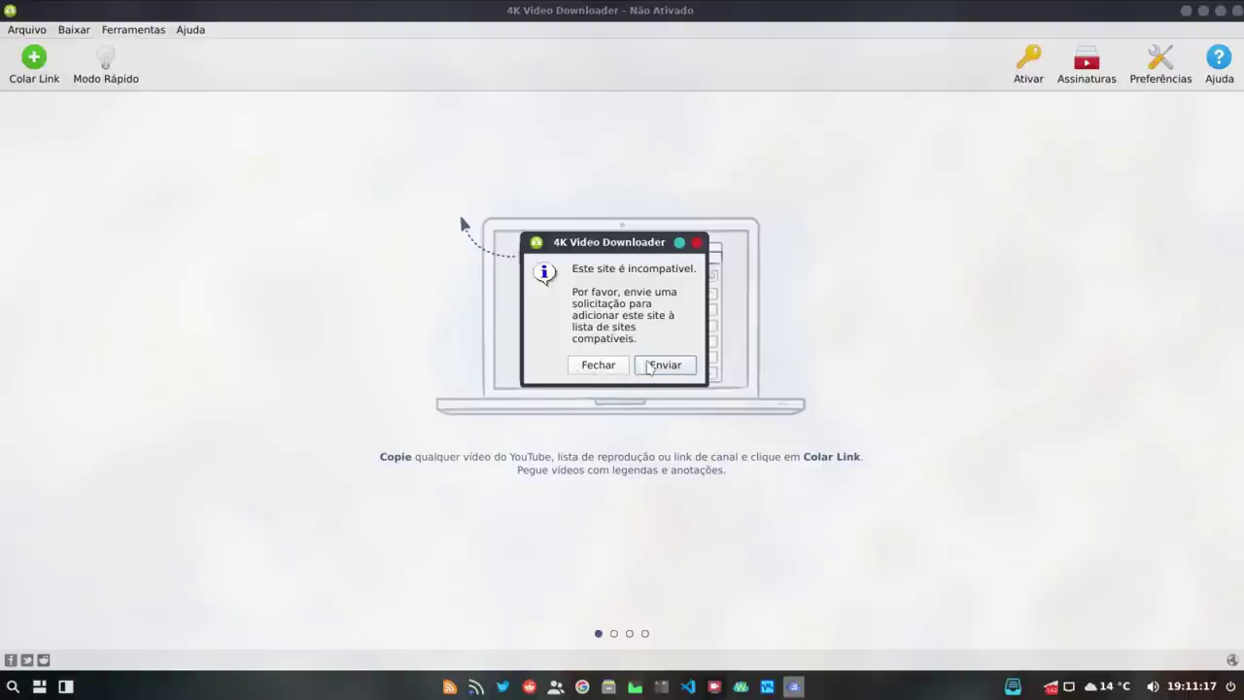
pyautogui.click(597, 374)
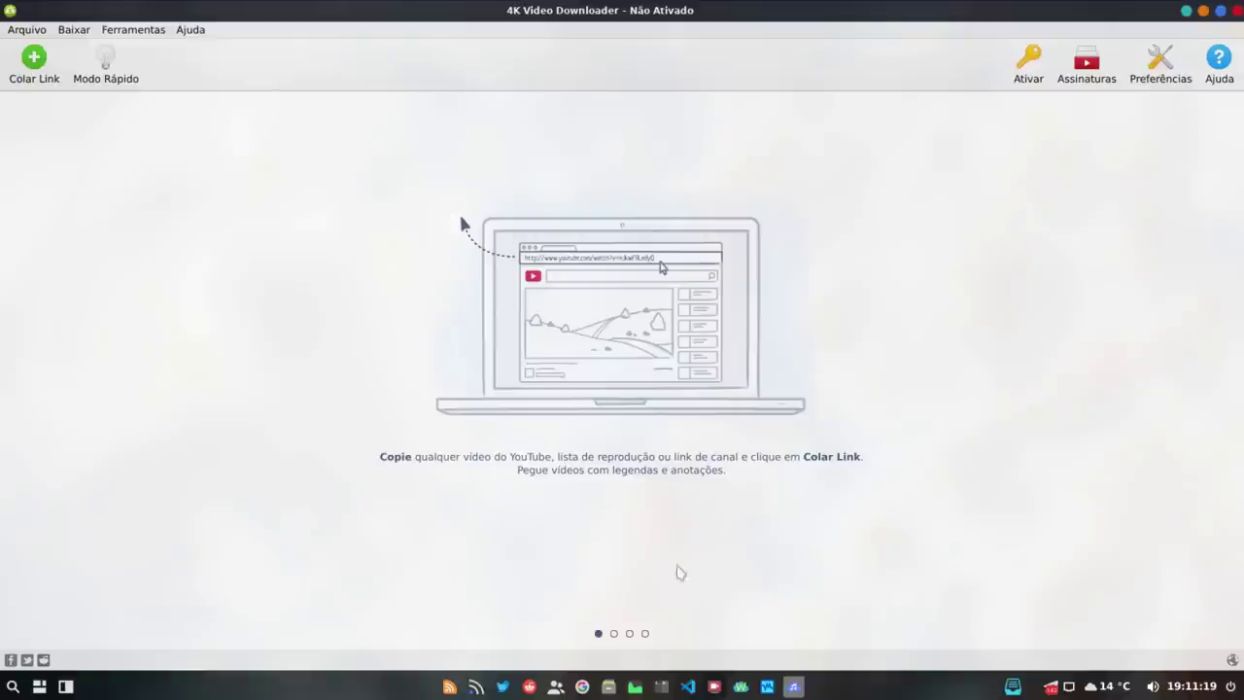
# Launch Waterfox in a maximized window and go to the author's YouTube channel page.
pyautogui.click(13, 686)
pyautogui.click(198, 122)
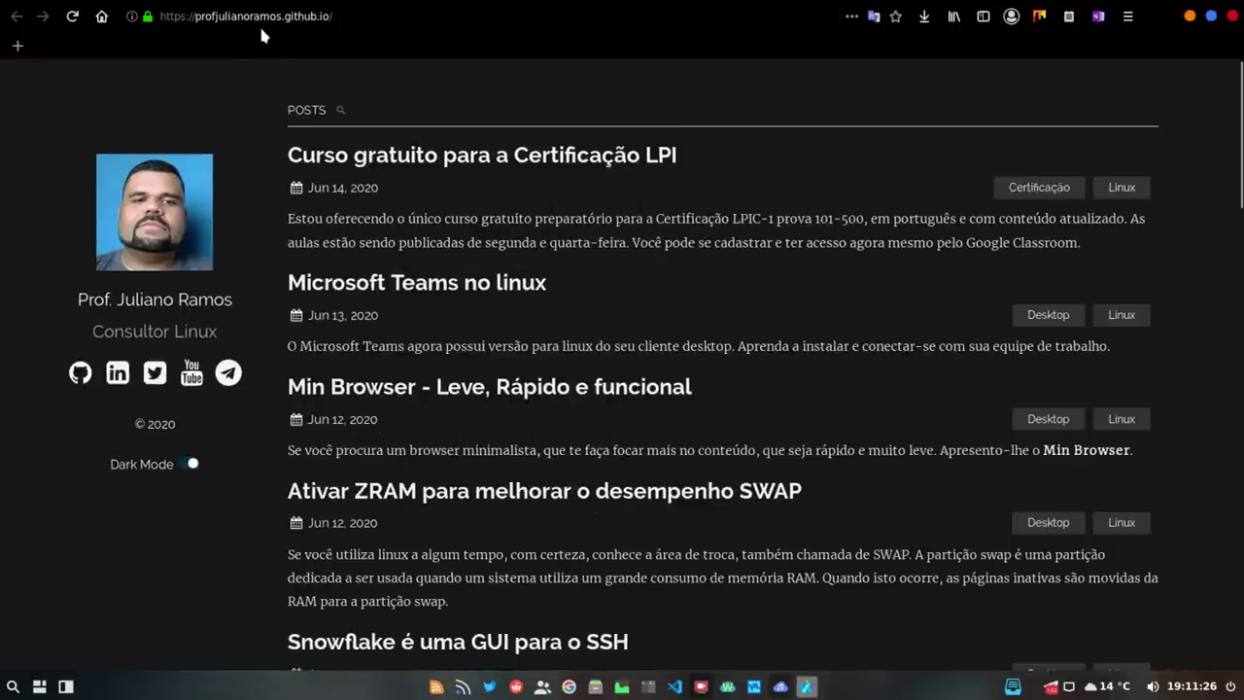
pyautogui.click(258, 23)
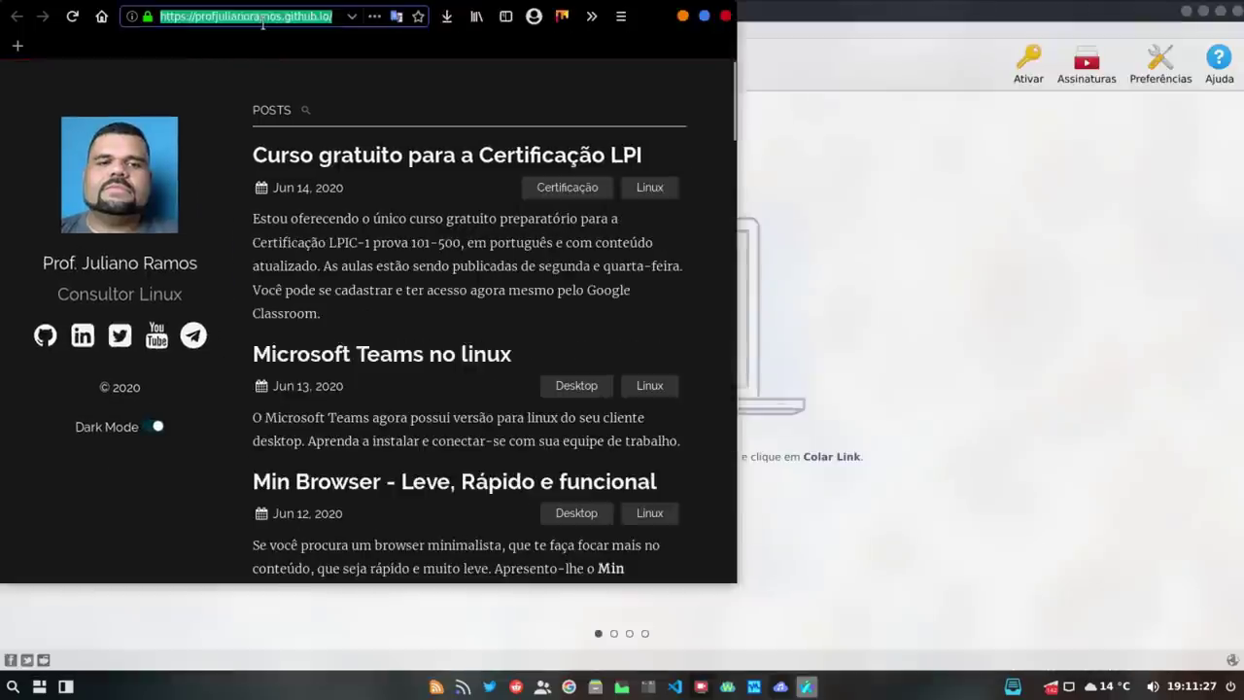
pyautogui.click(704, 16)
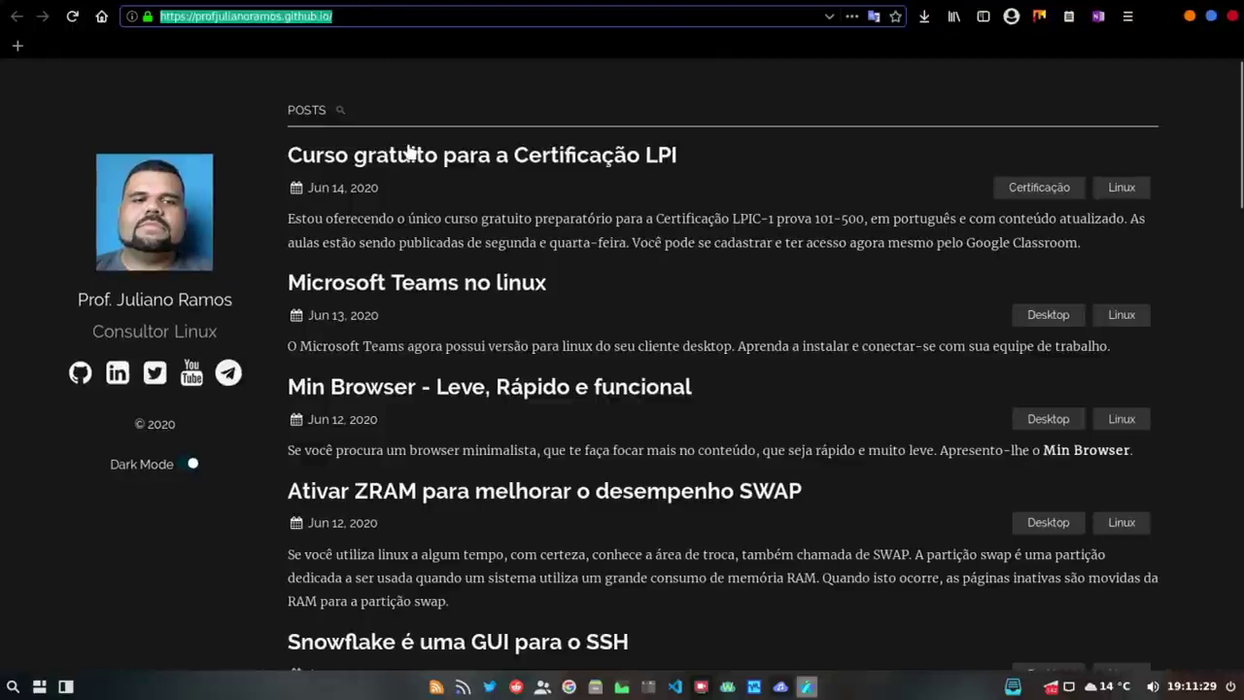
pyautogui.write('youtube.com/profj')
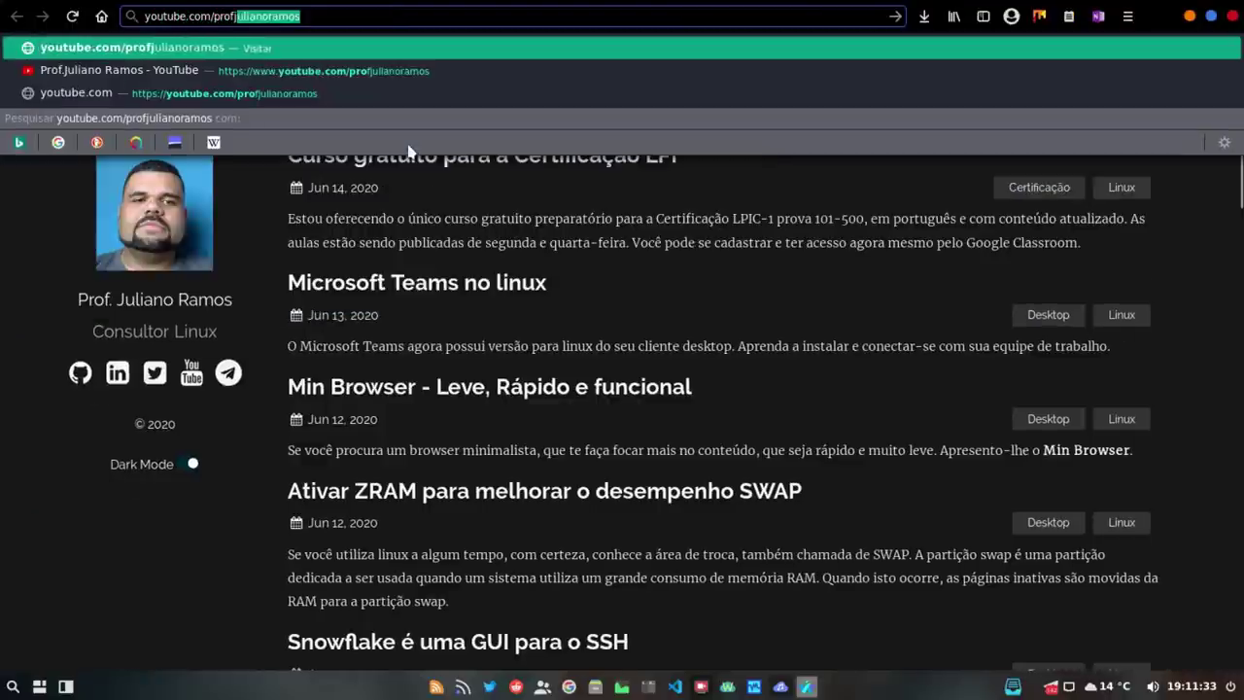
pyautogui.press('Return')
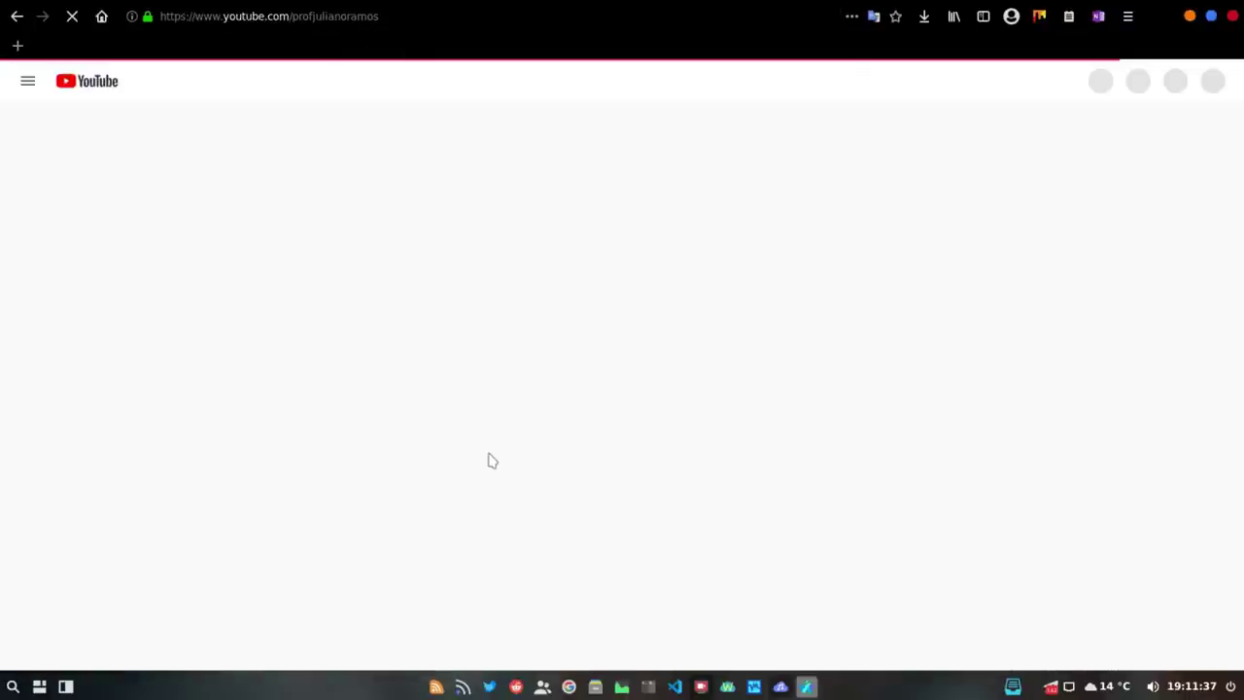
# Copy the URL of the channel's featured video "Meu Sistema Operacional Linux do dia a dia" and close the browser.
pyautogui.scroll(-5, 488, 458)
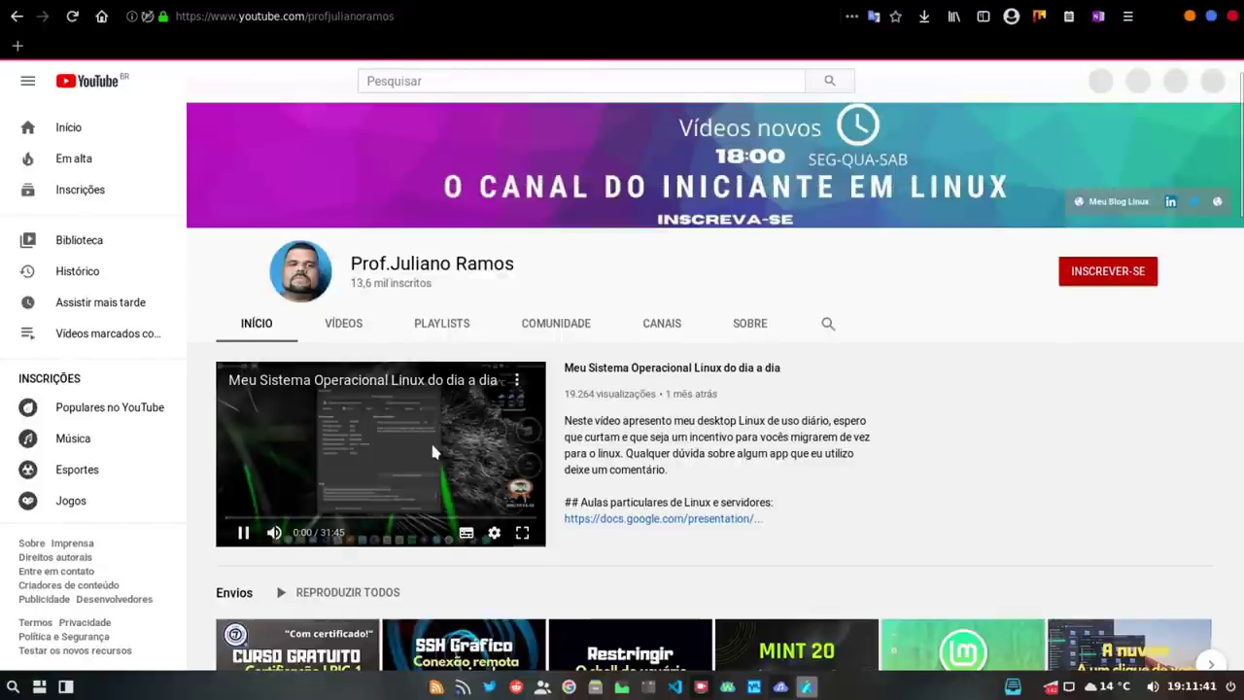
pyautogui.rightClick(360, 447)
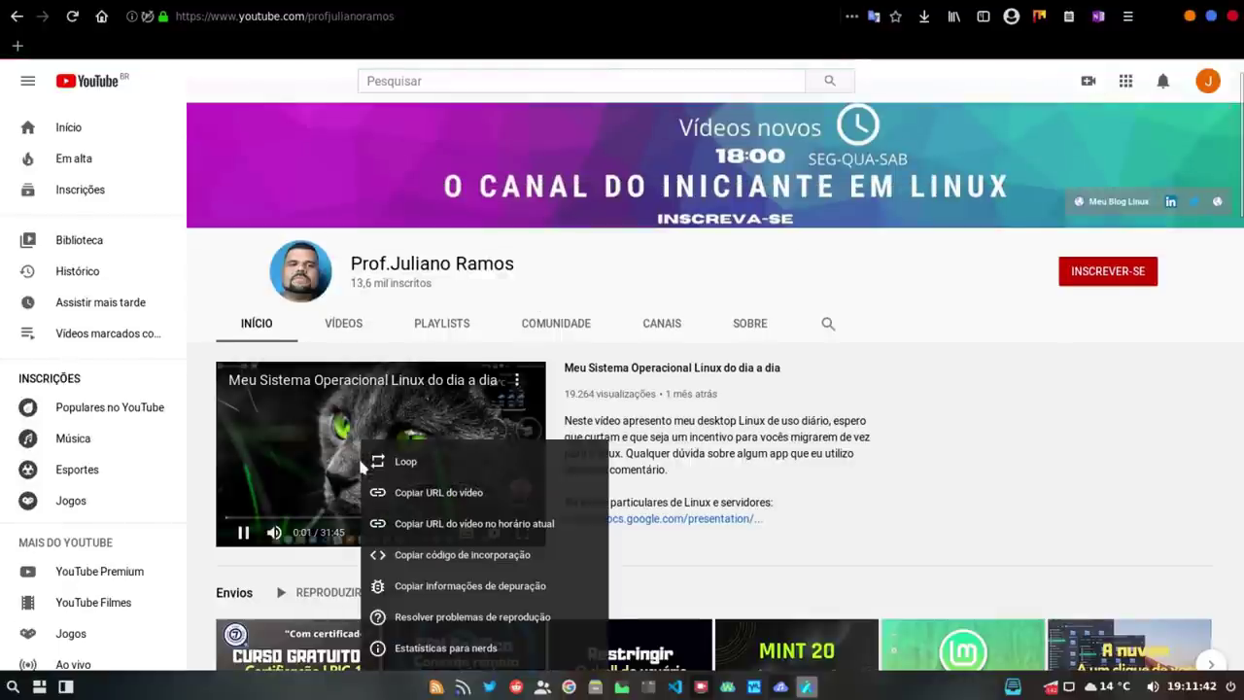
pyautogui.click(429, 494)
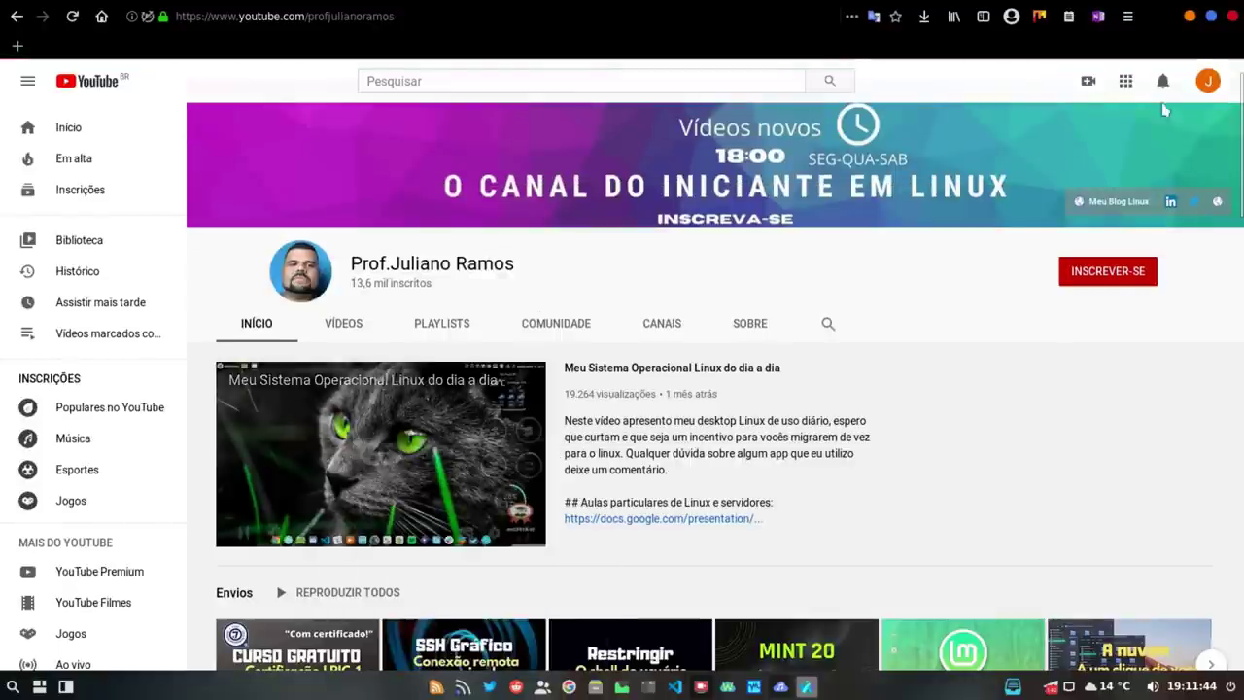
pyautogui.click(1232, 15)
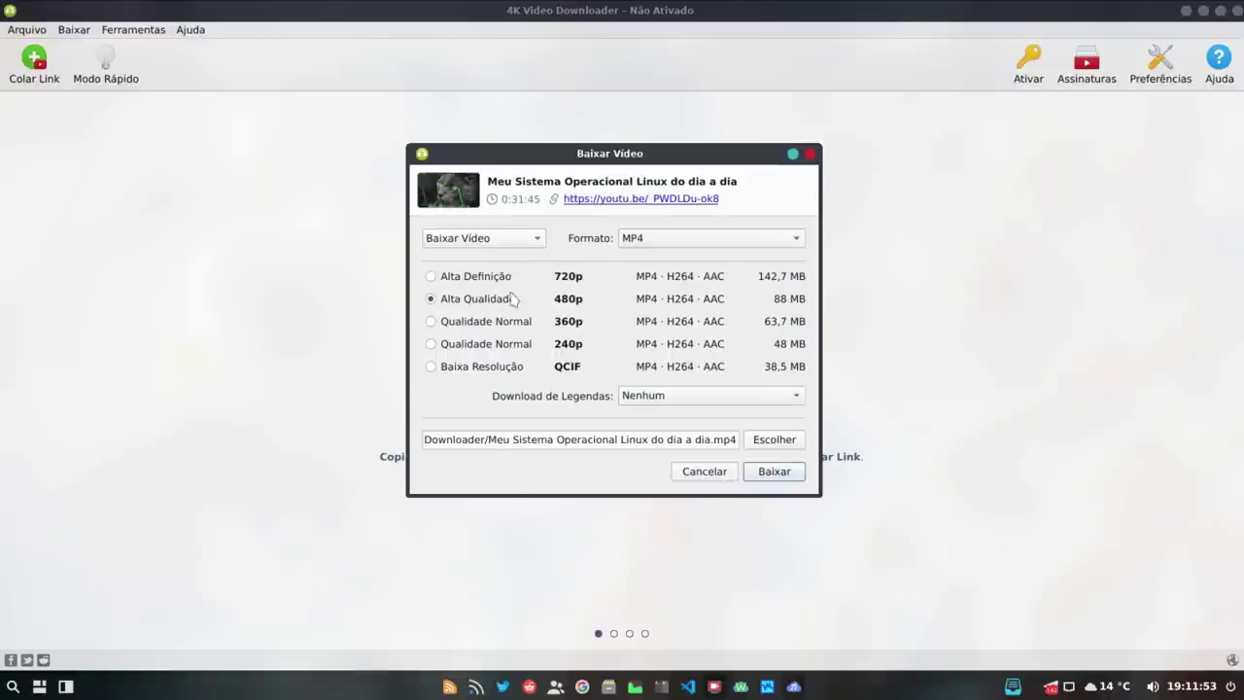
# Try different video qualities for the pasted video and switch the download type to Extrair Áudio in MP3 format.
pyautogui.click(505, 328)
pyautogui.click(508, 344)
pyautogui.click(506, 368)
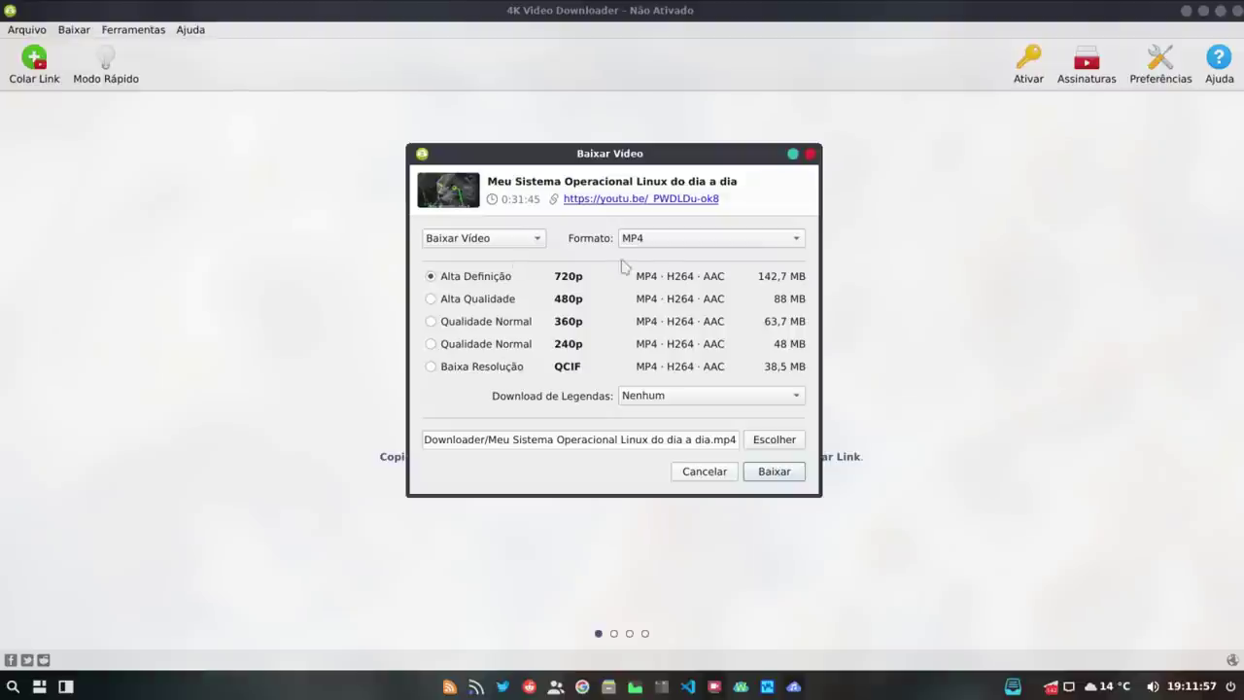
pyautogui.click(537, 242)
pyautogui.click(515, 259)
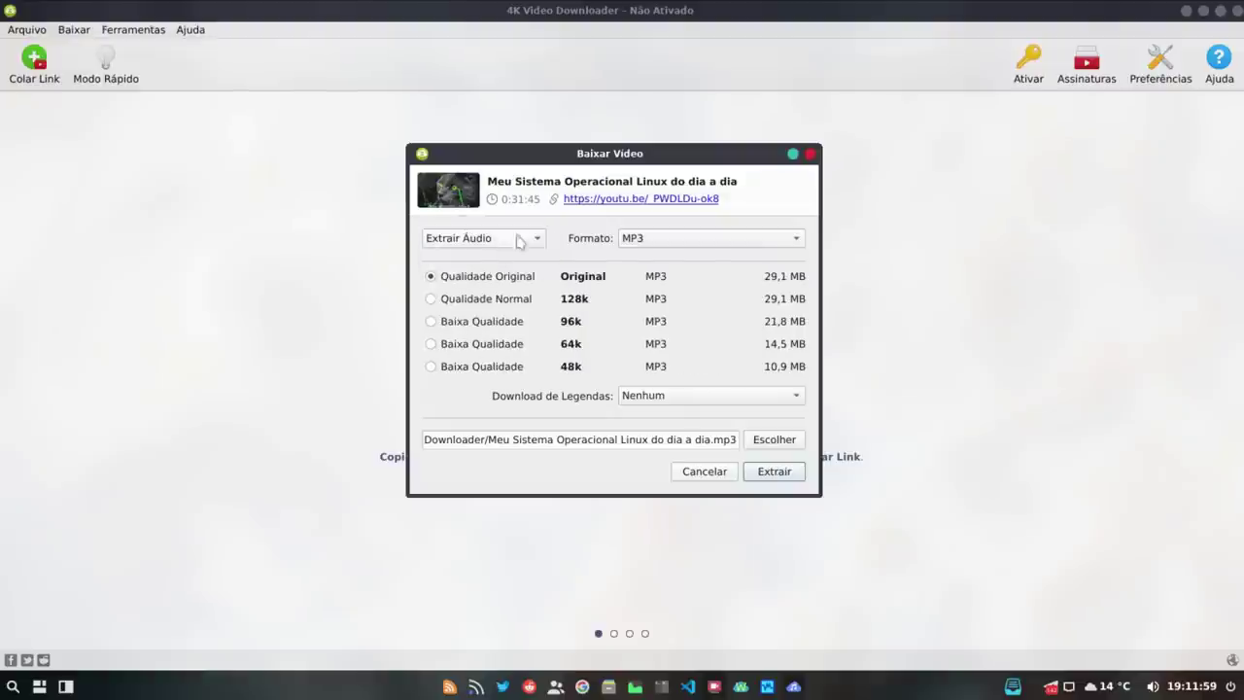
# Cancel the pending video download and close the 4K Video Downloader window.
pyautogui.click(717, 476)
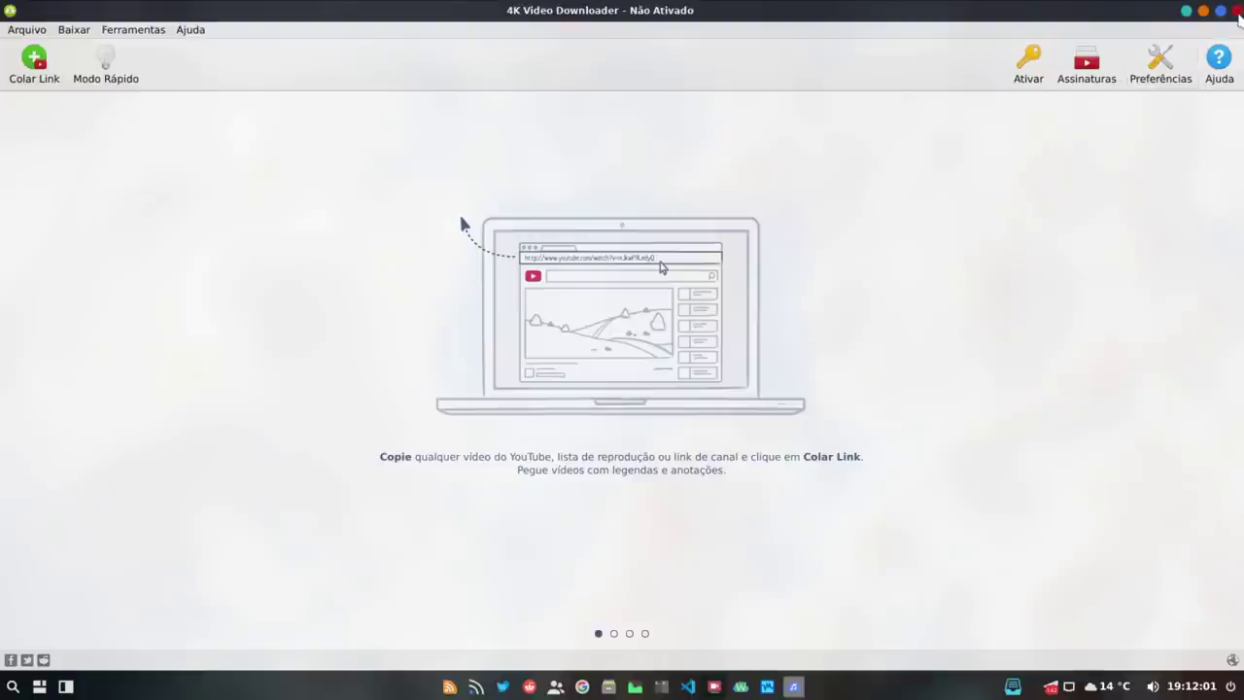
pyautogui.click(1220, 10)
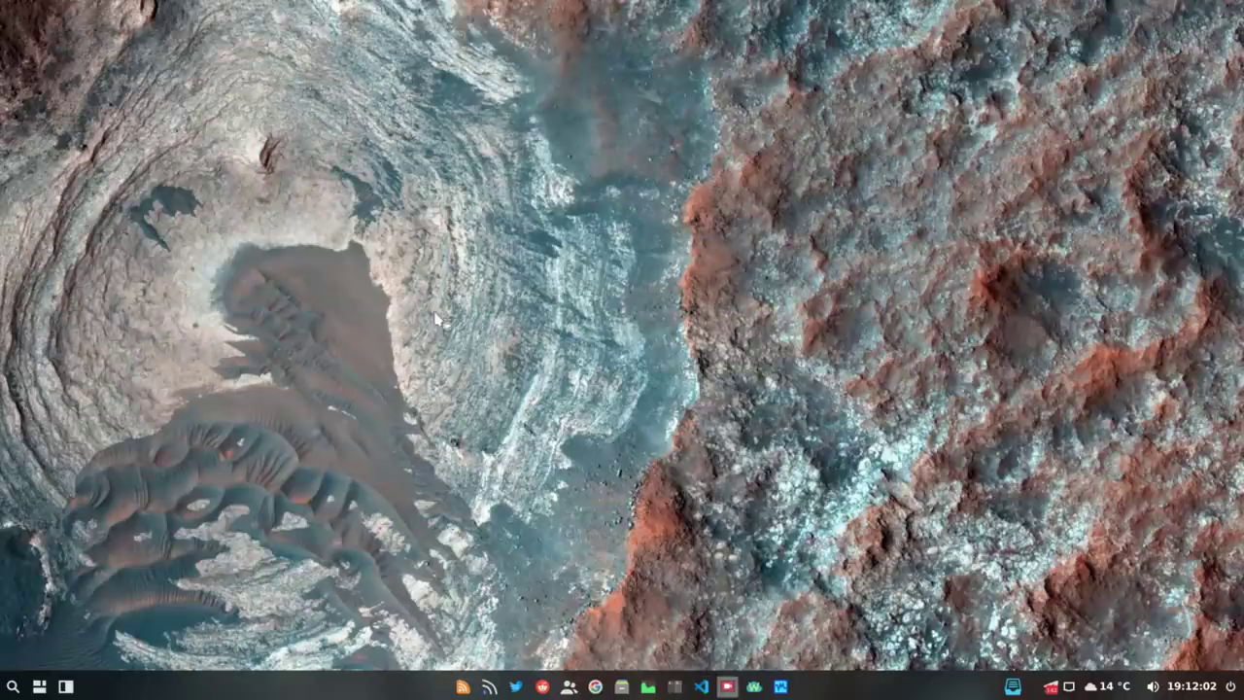
# Launch P3X OneNote from the installed applications to show the notebook.
pyautogui.click(12, 687)
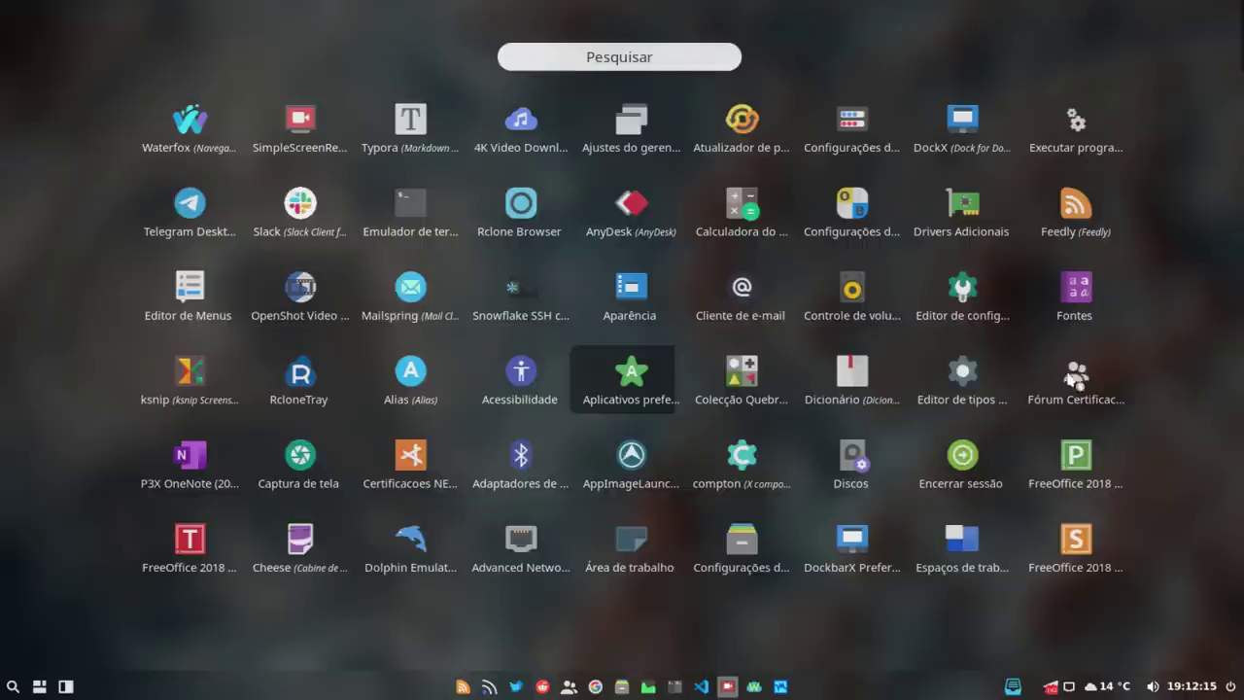
pyautogui.click(204, 474)
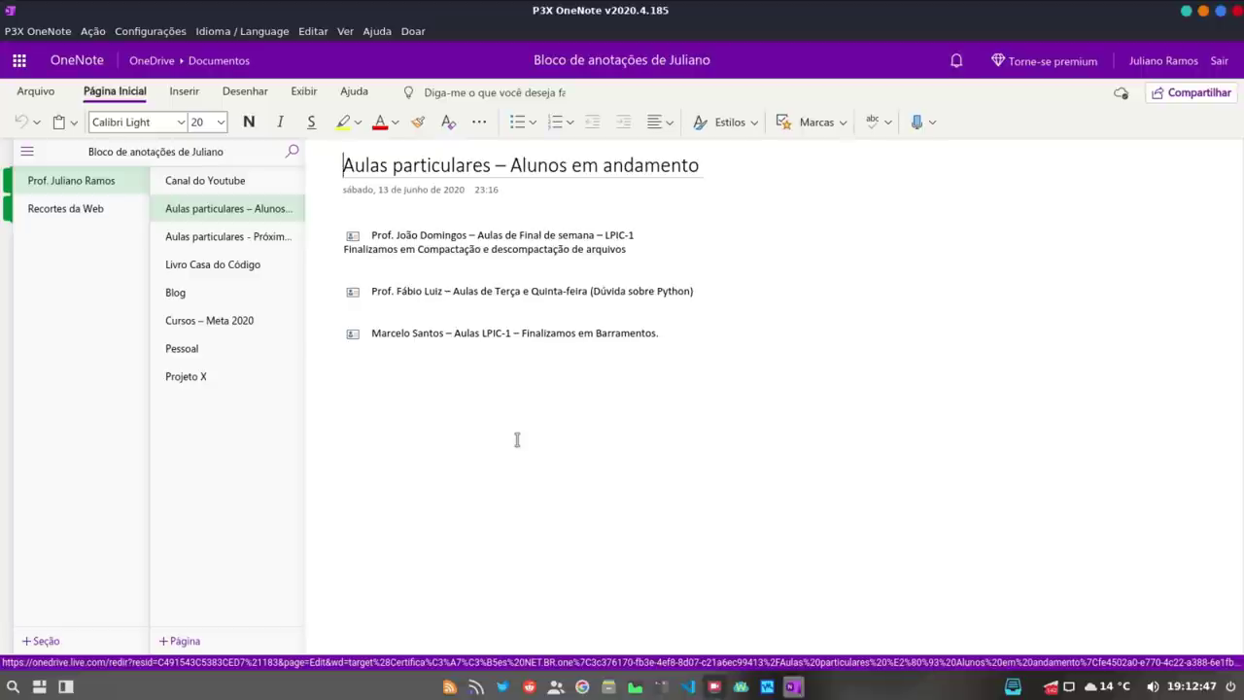
# Review the web clippings in the Recortes da Web section, return to the first section's Canal do Youtube page, and close P3X OneNote.
pyautogui.click(49, 219)
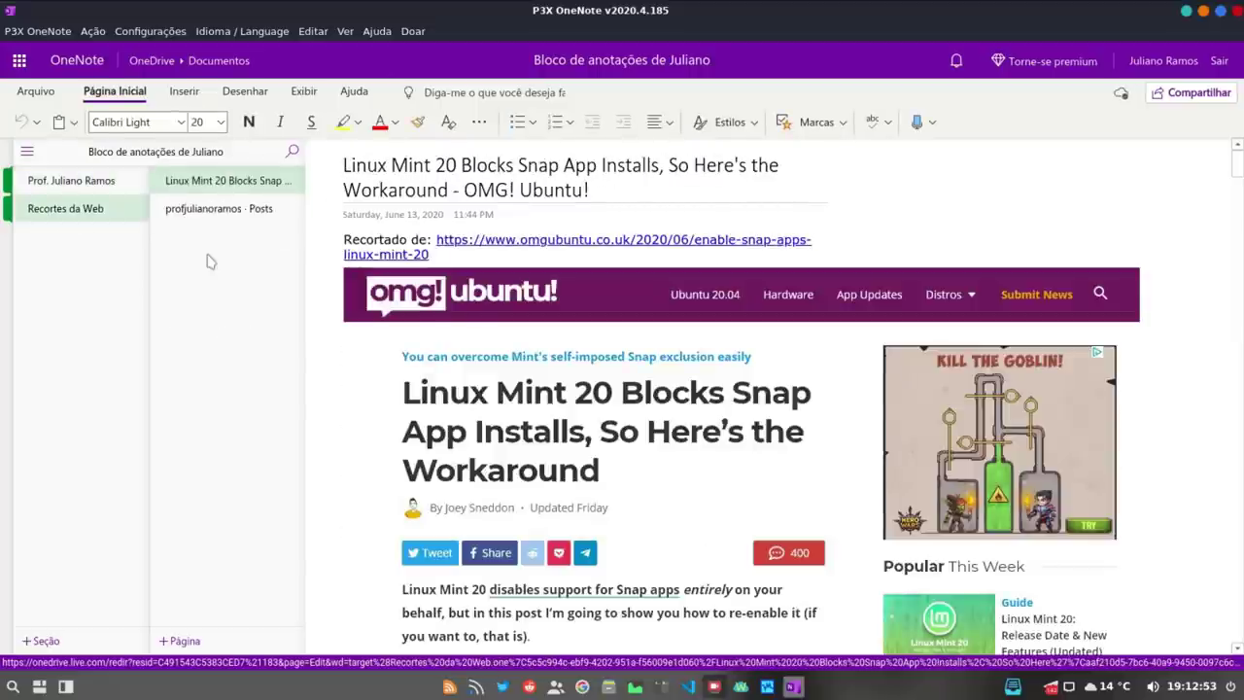
pyautogui.click(220, 208)
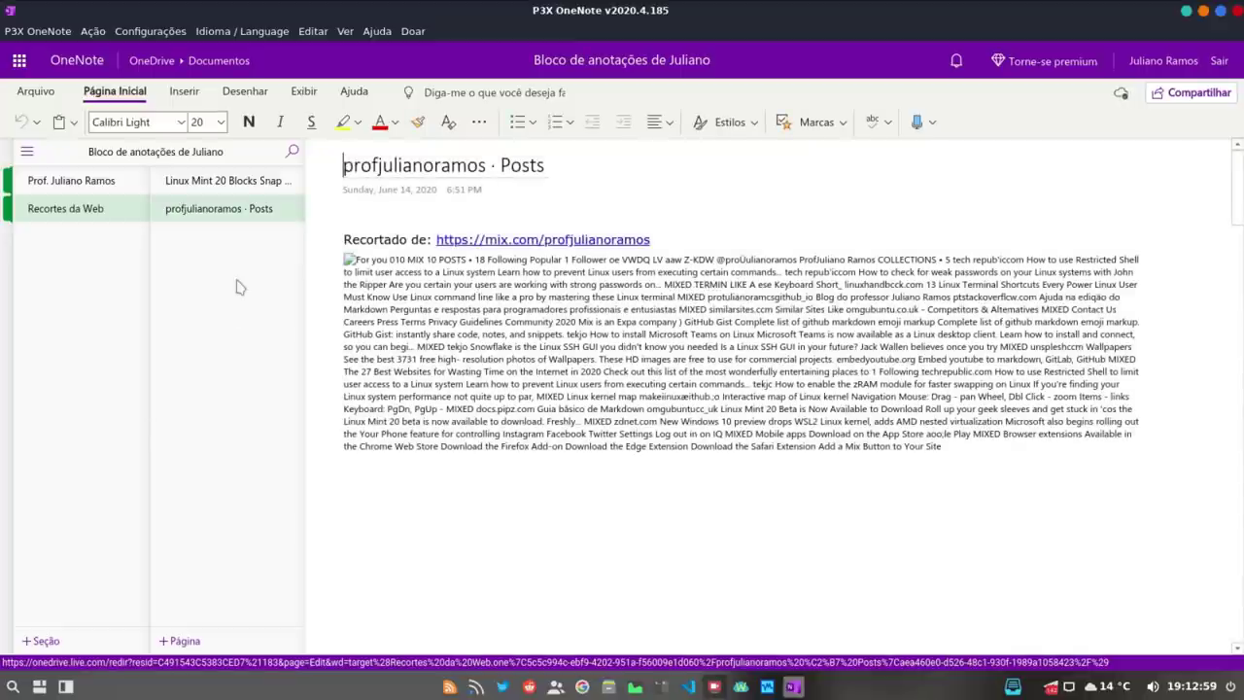
pyautogui.scroll(-10, 683, 493)
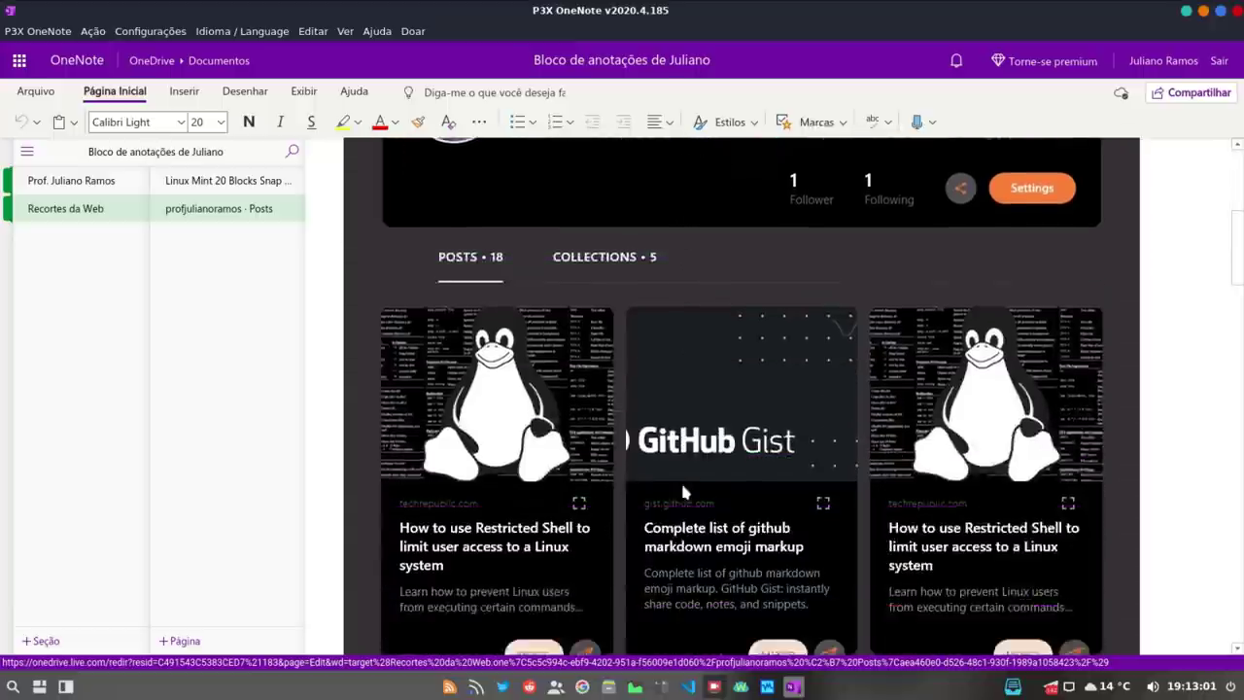
pyautogui.scroll(5, 683, 494)
pyautogui.scroll(5, 683, 492)
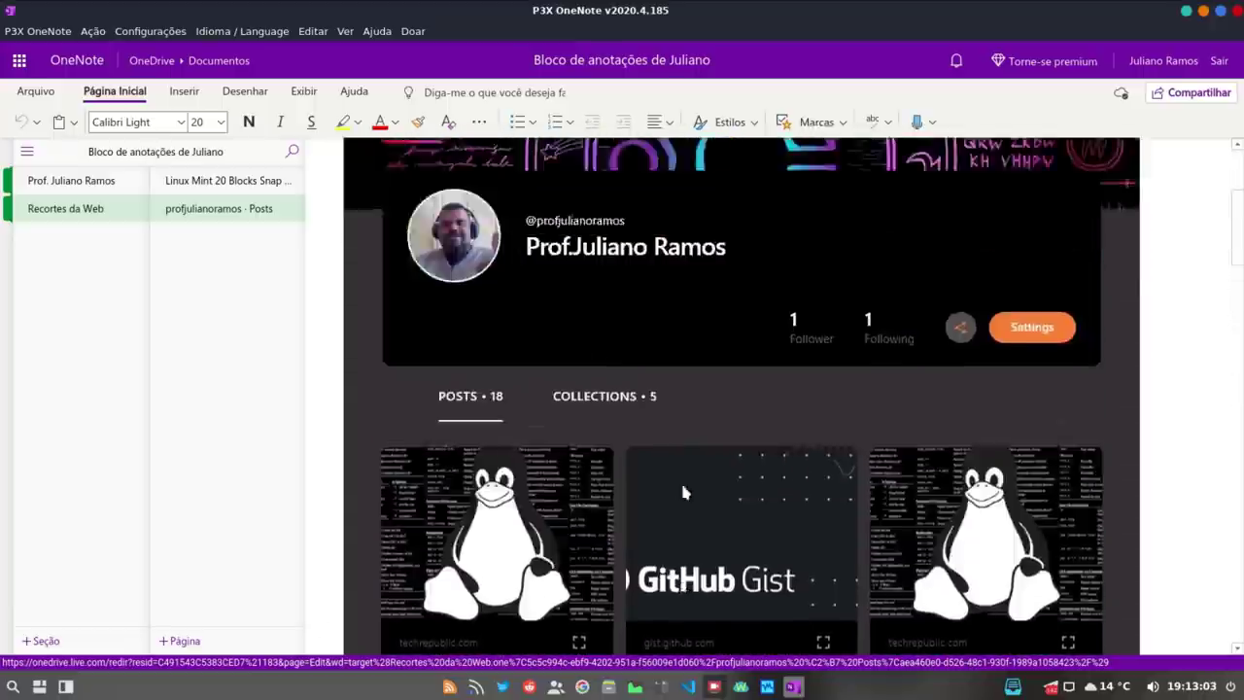
pyautogui.click(96, 185)
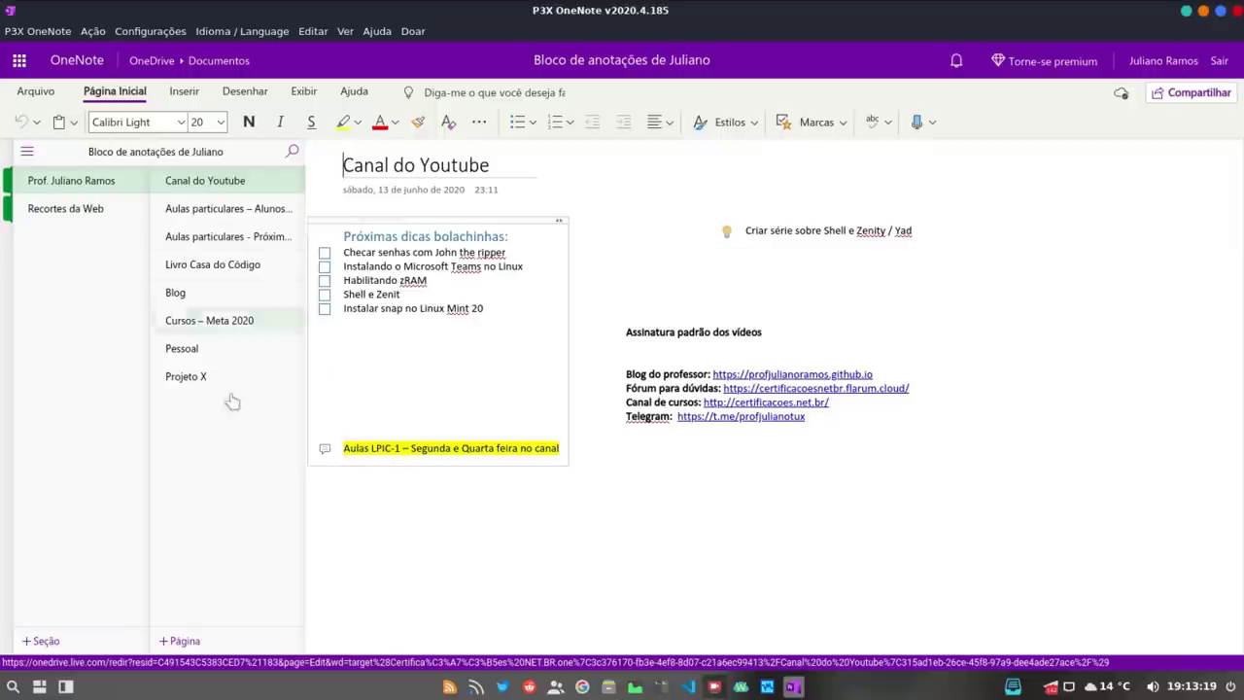
pyautogui.click(1236, 12)
# Search the installed applications for "appim" and clear the search to show the full list again.
pyautogui.click(12, 688)
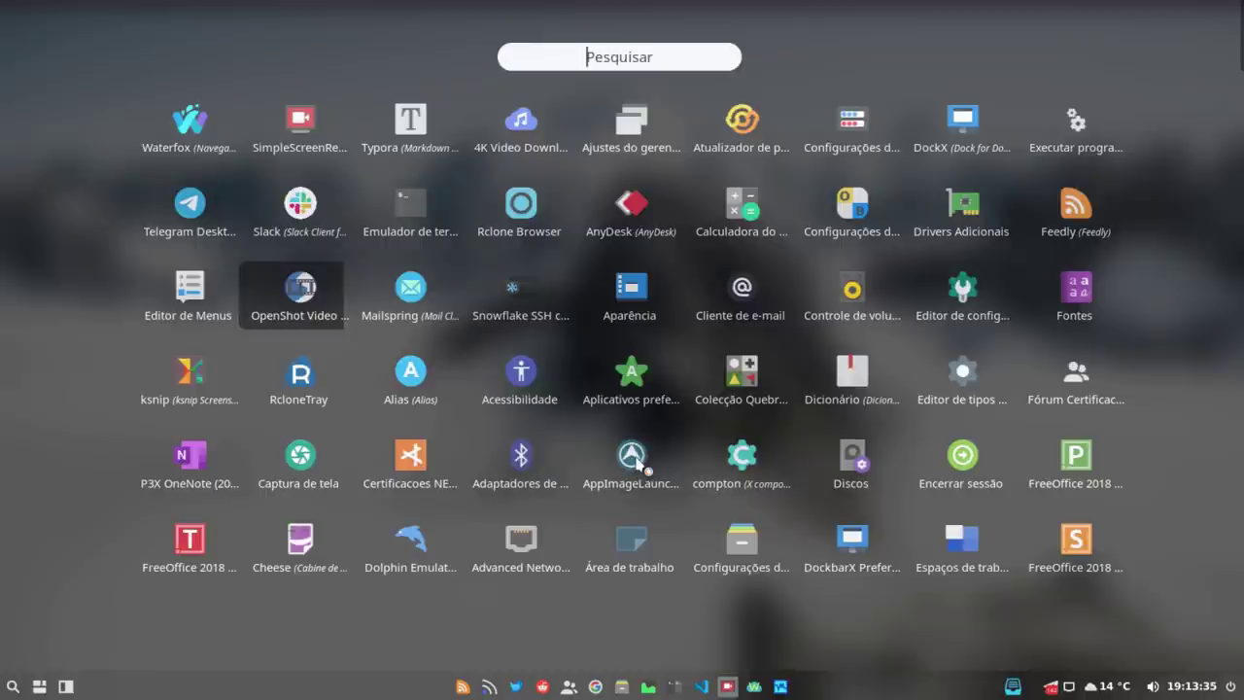
pyautogui.write('appim')
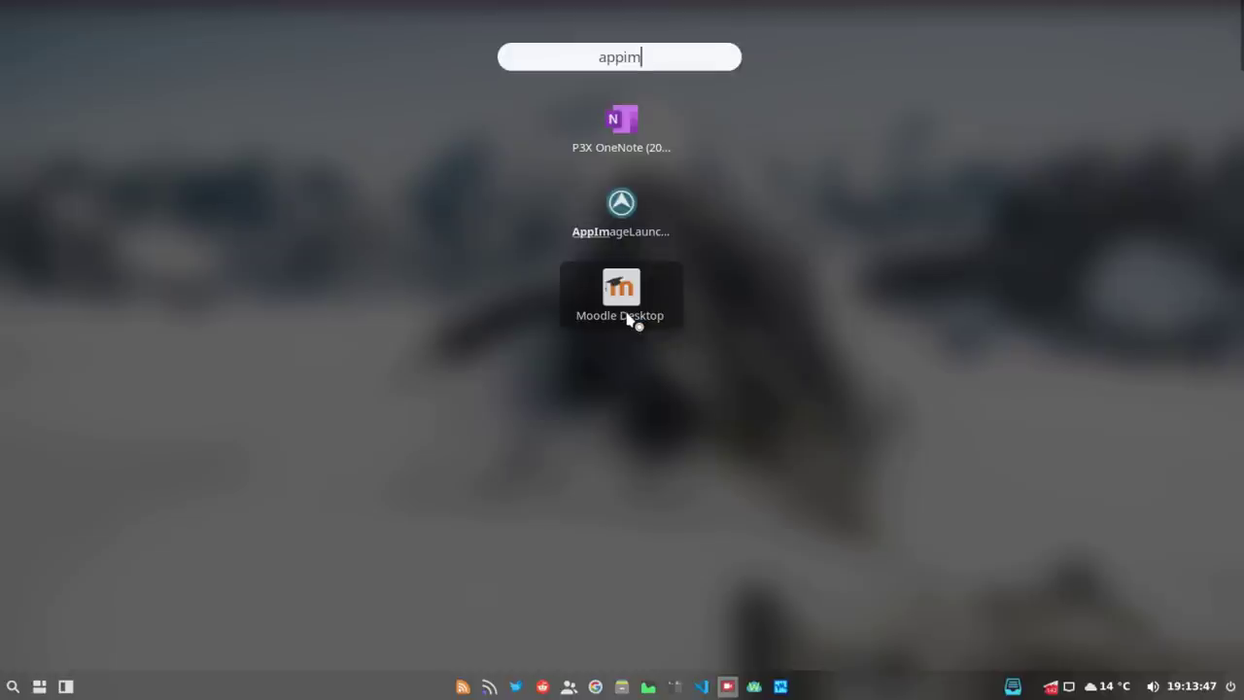
pyautogui.press('BackSpace')
pyautogui.press('BackSpace')
pyautogui.press('BackSpace')
pyautogui.press('BackSpace')
pyautogui.press('BackSpace')
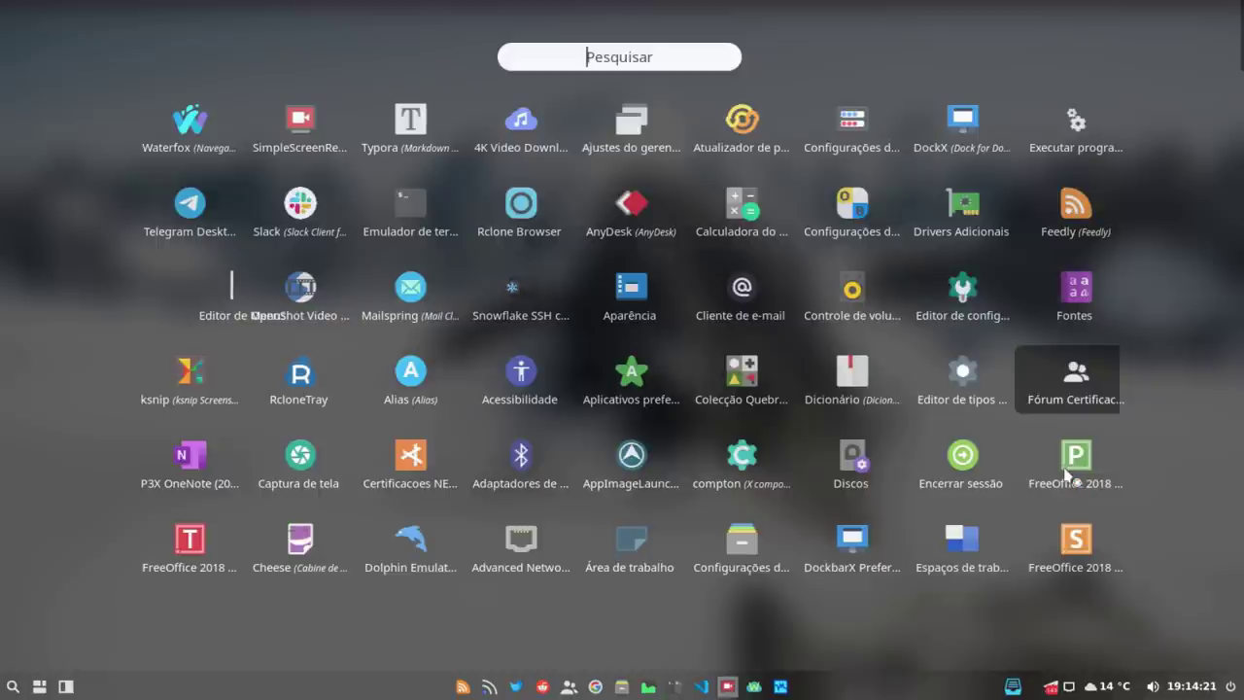
# Launch FreeOffice TextMaker and open the SoftMaker Office comparison page from it.
pyautogui.click(204, 554)
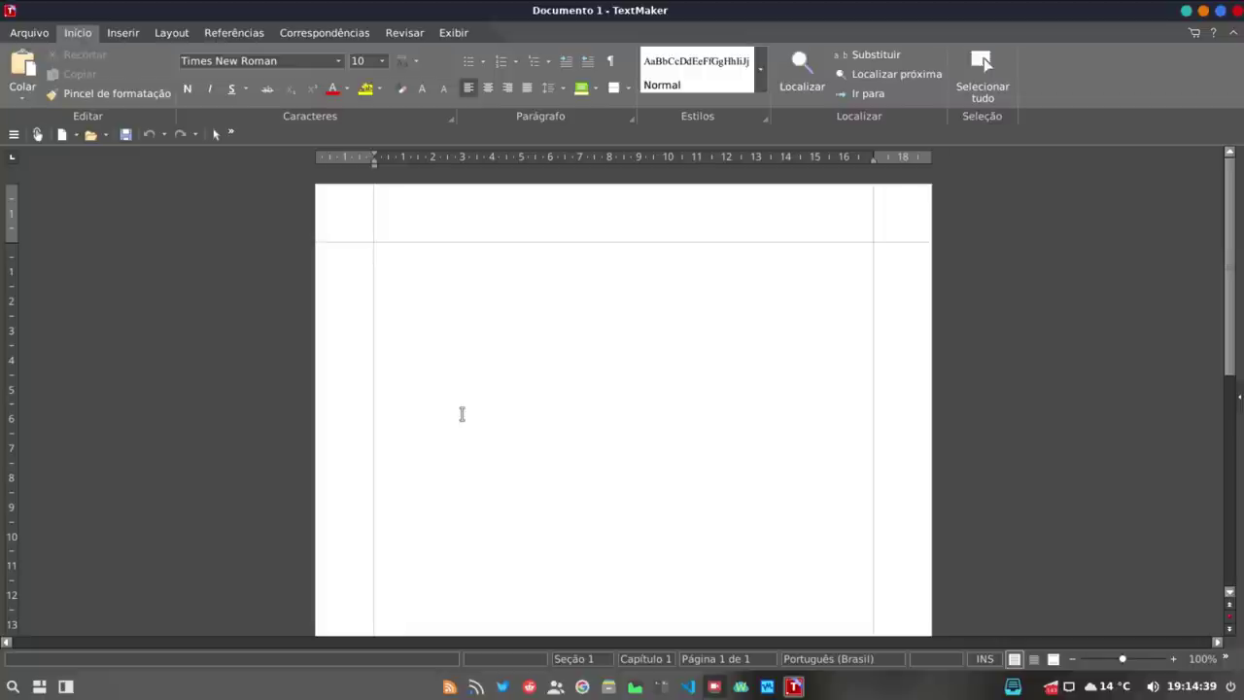
pyautogui.click(39, 34)
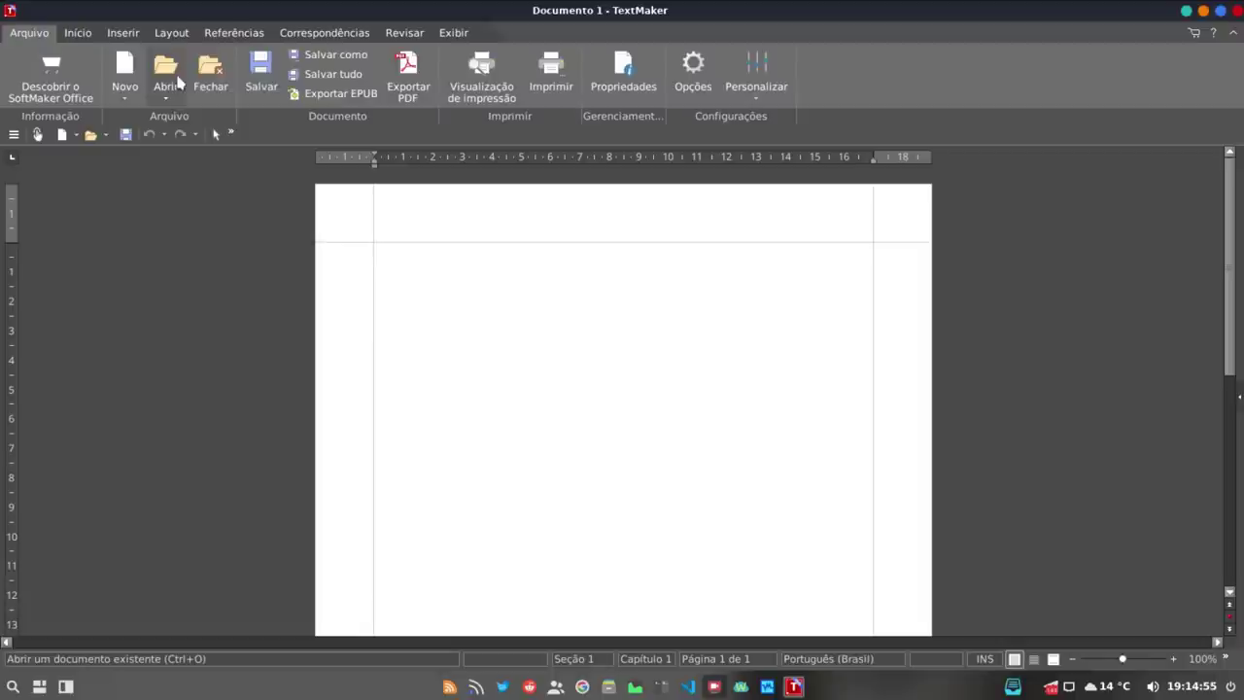
pyautogui.click(63, 87)
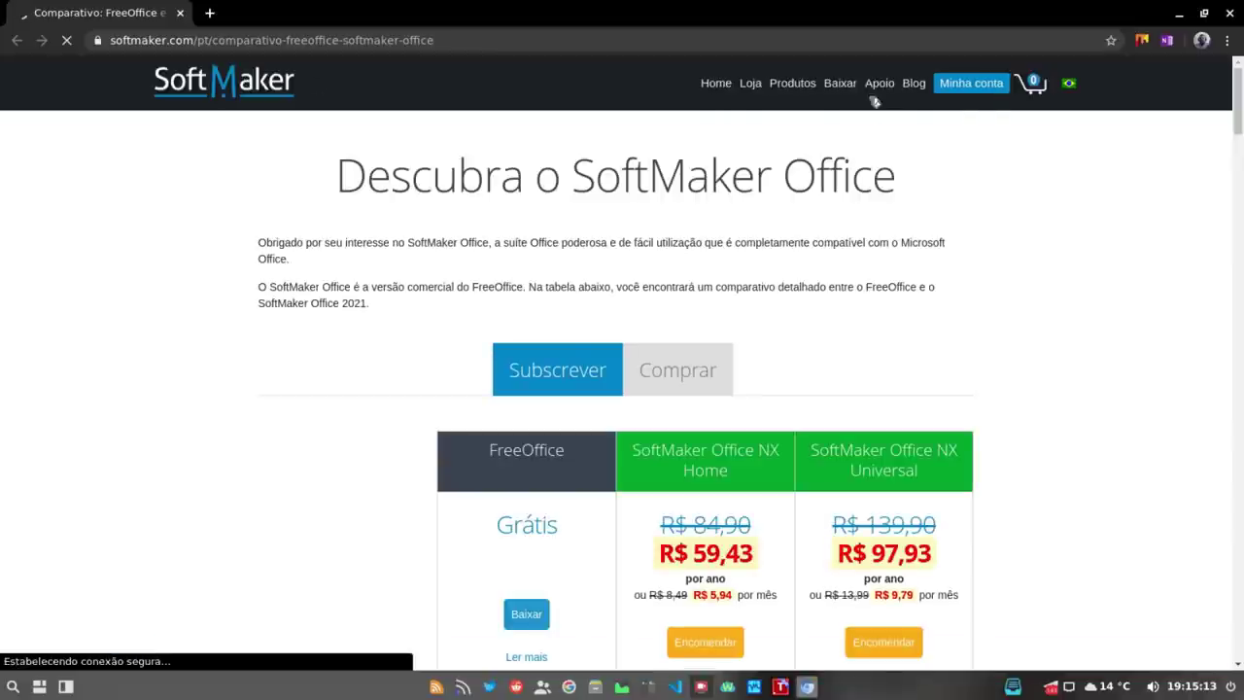
# Show the Linux package options on SoftMaker's download page and close the browser.
pyautogui.click(848, 93)
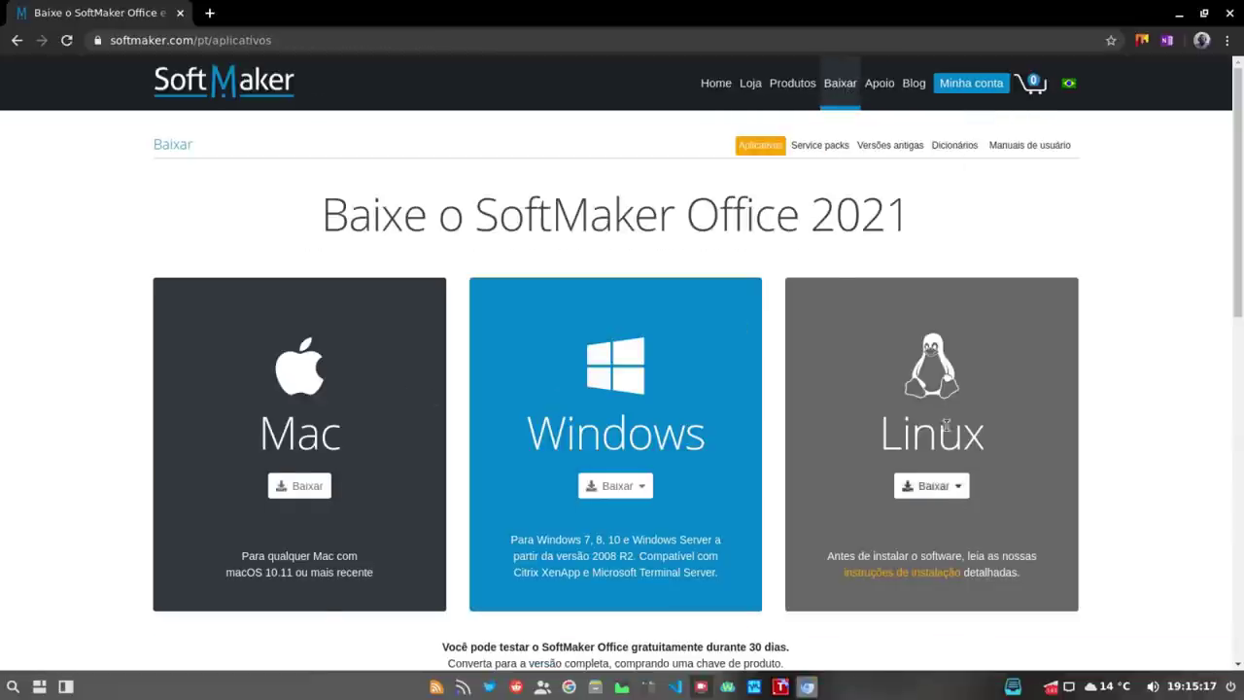
pyautogui.scroll(-2, 932, 486)
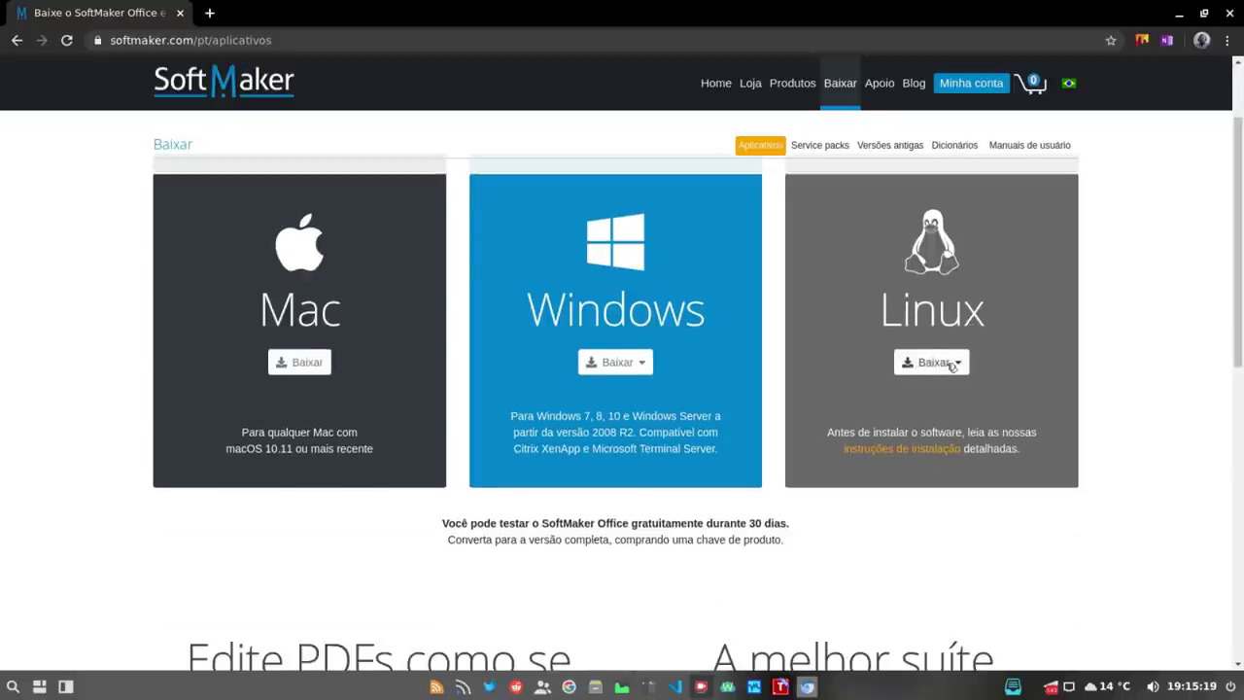
pyautogui.click(958, 365)
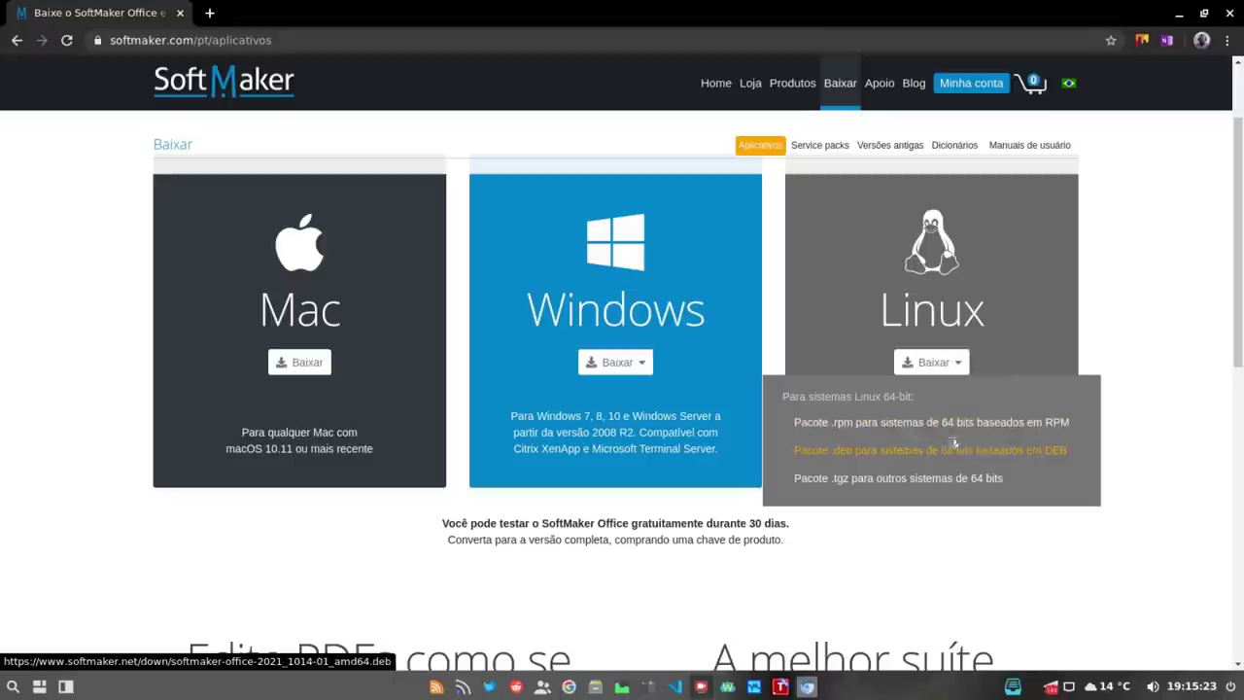
pyautogui.click(1230, 13)
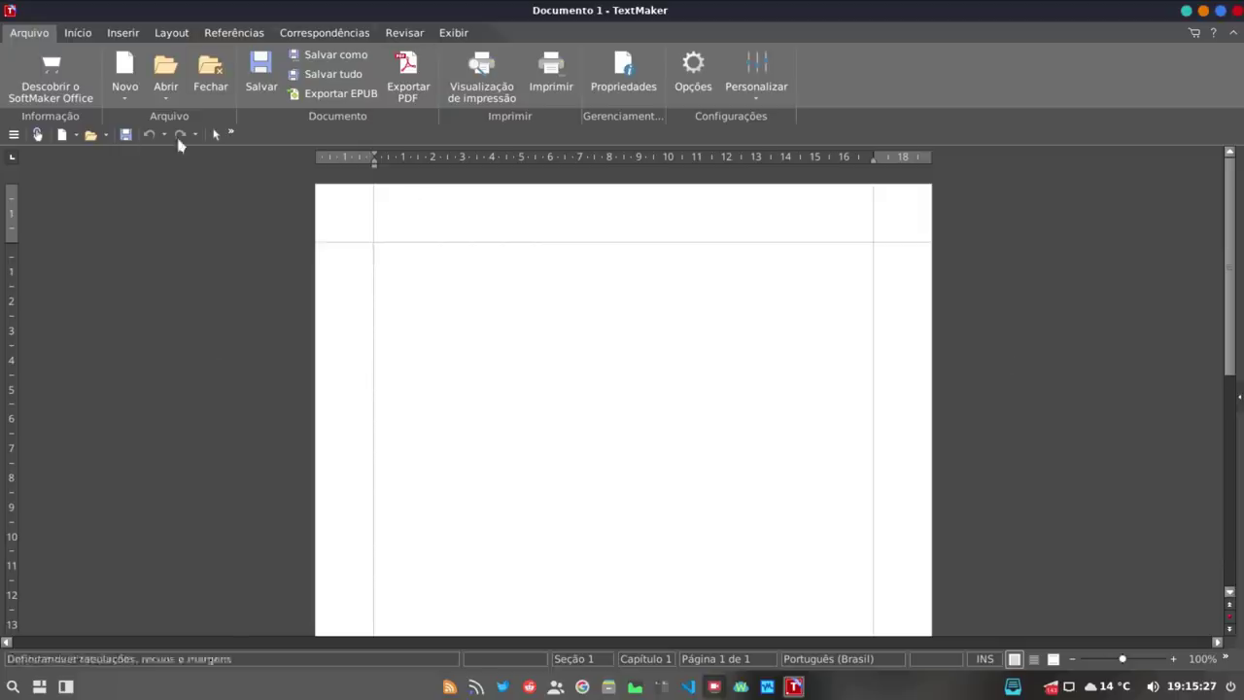
# Look over TextMaker's user interface designs without changing the current one, and close TextMaker.
pyautogui.click(70, 33)
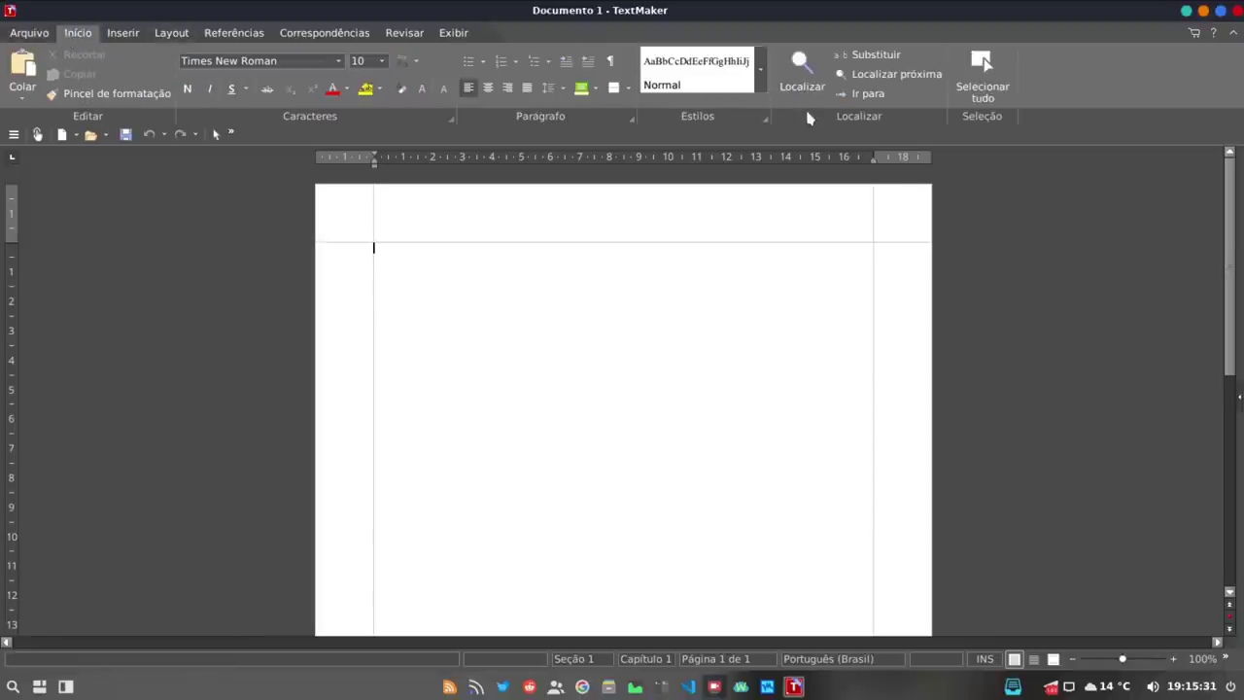
pyautogui.click(44, 36)
pyautogui.click(743, 84)
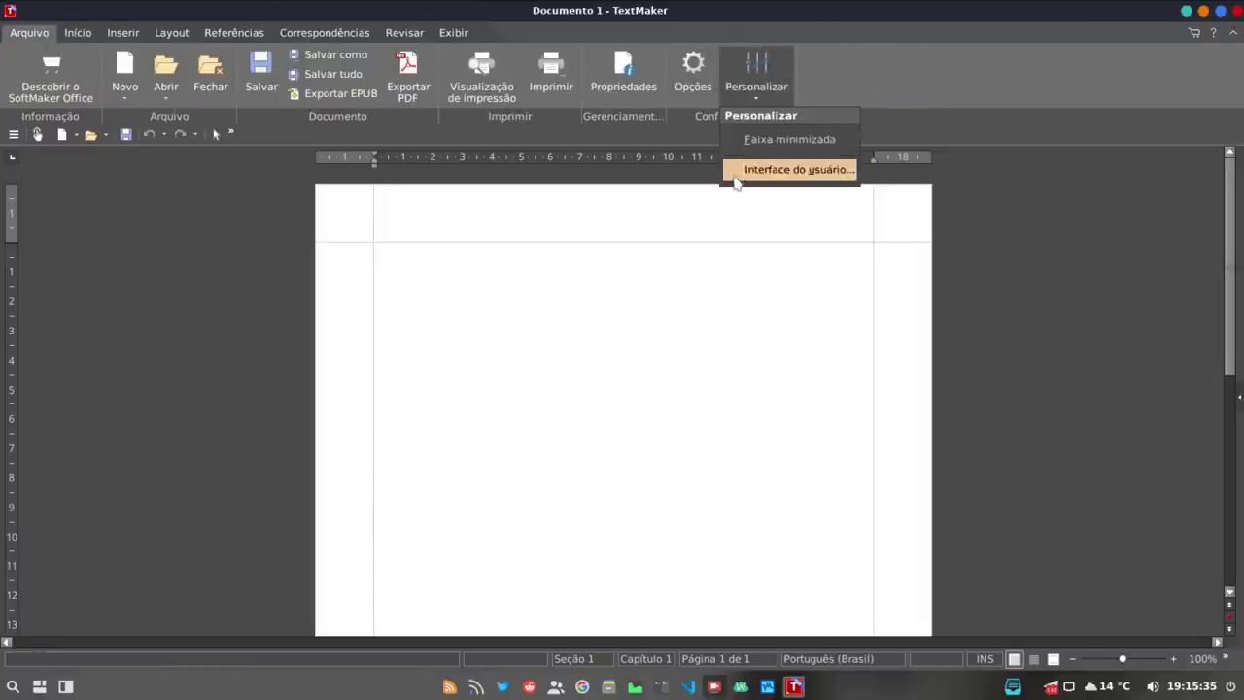
pyautogui.click(776, 172)
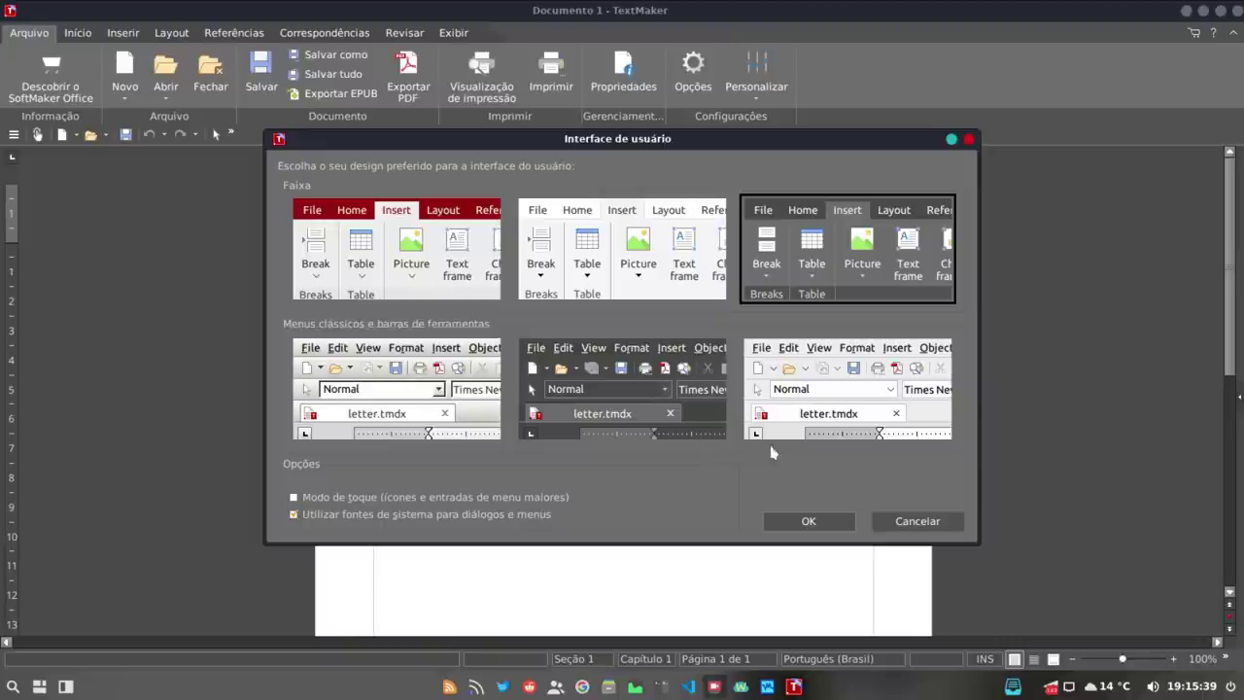
pyautogui.click(918, 521)
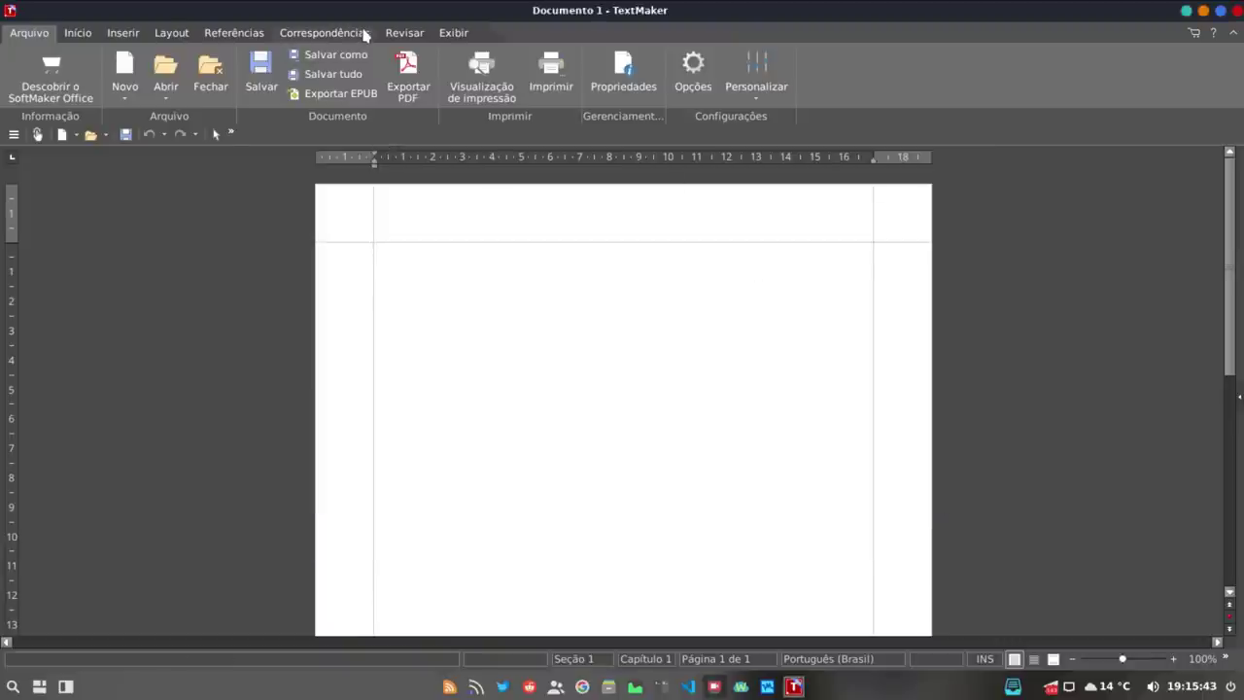
pyautogui.click(1237, 10)
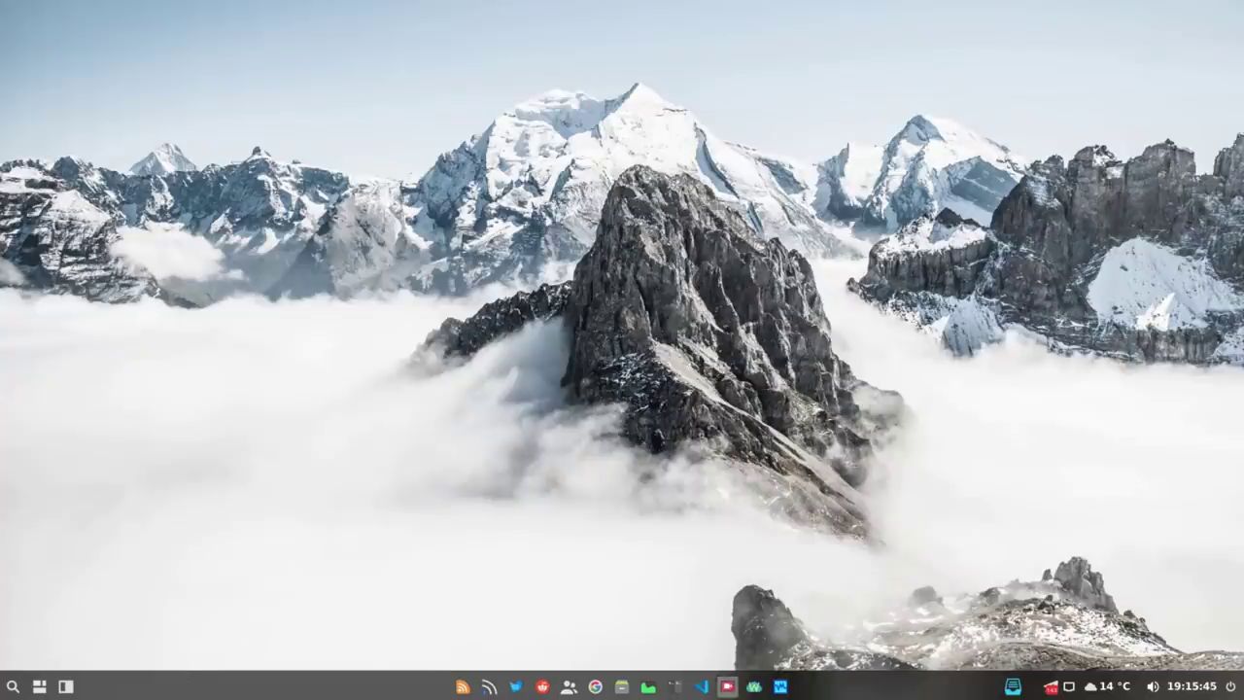
# Launch FreeOffice PlanMaker, select a few cells in the blank spreadsheet, and close it.
pyautogui.click(13, 686)
pyautogui.click(1066, 461)
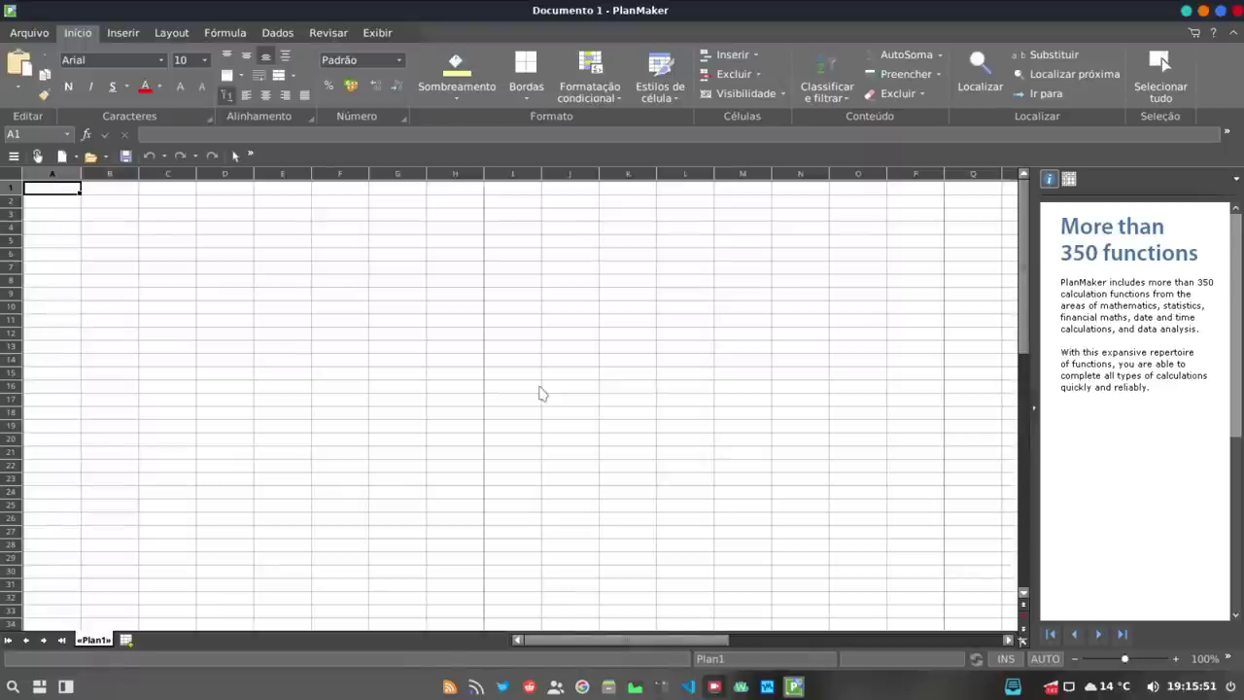
pyautogui.click(540, 393)
pyautogui.click(309, 340)
pyautogui.click(799, 228)
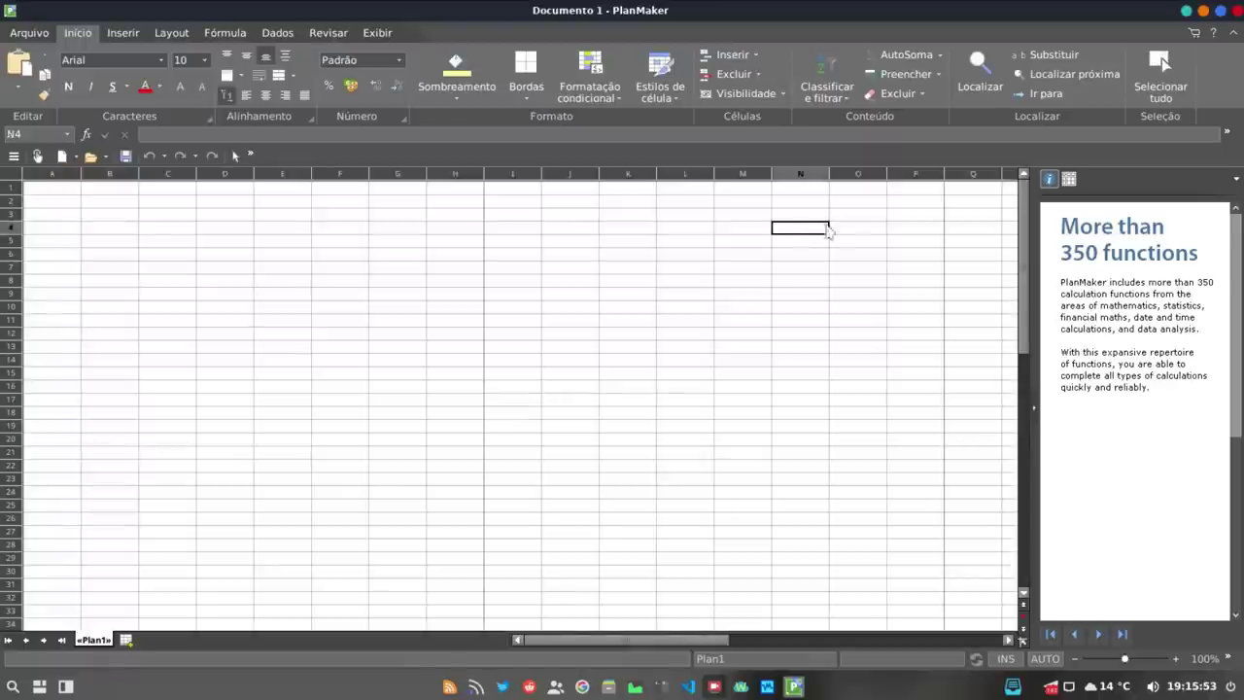
pyautogui.click(1237, 11)
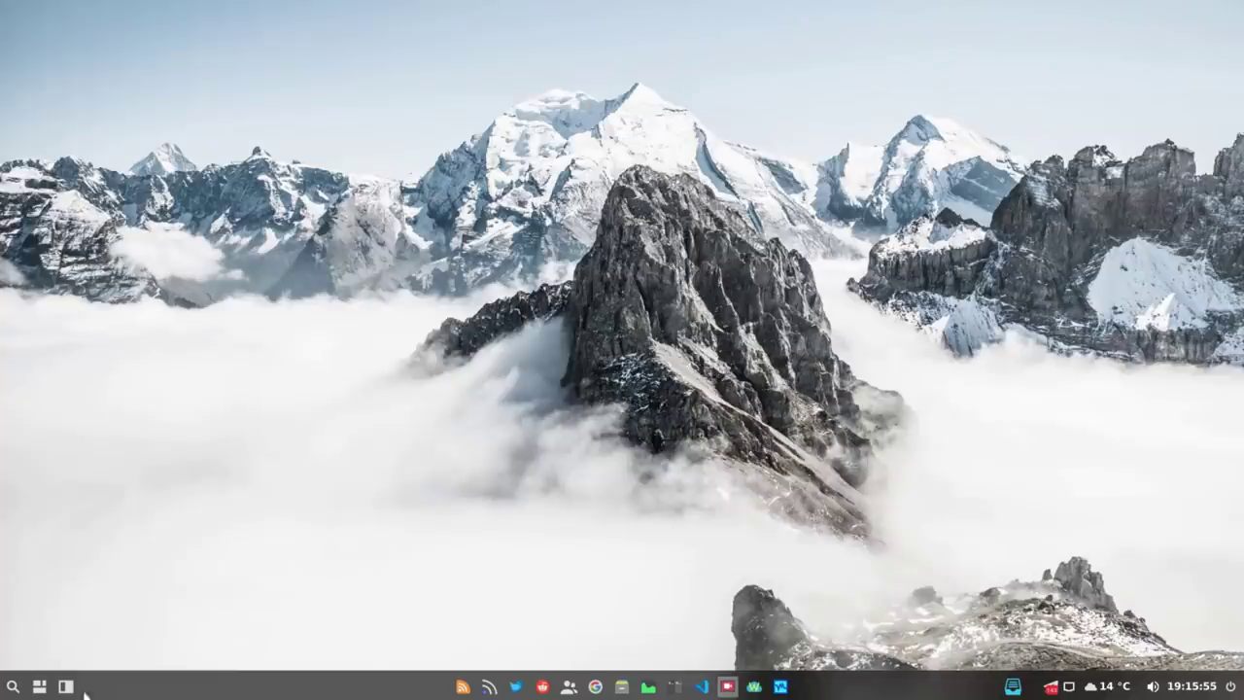
# Launch TextMaker again, write a misspelled form of "carro" in the blank document, and show its spelling suggestions.
pyautogui.click(10, 686)
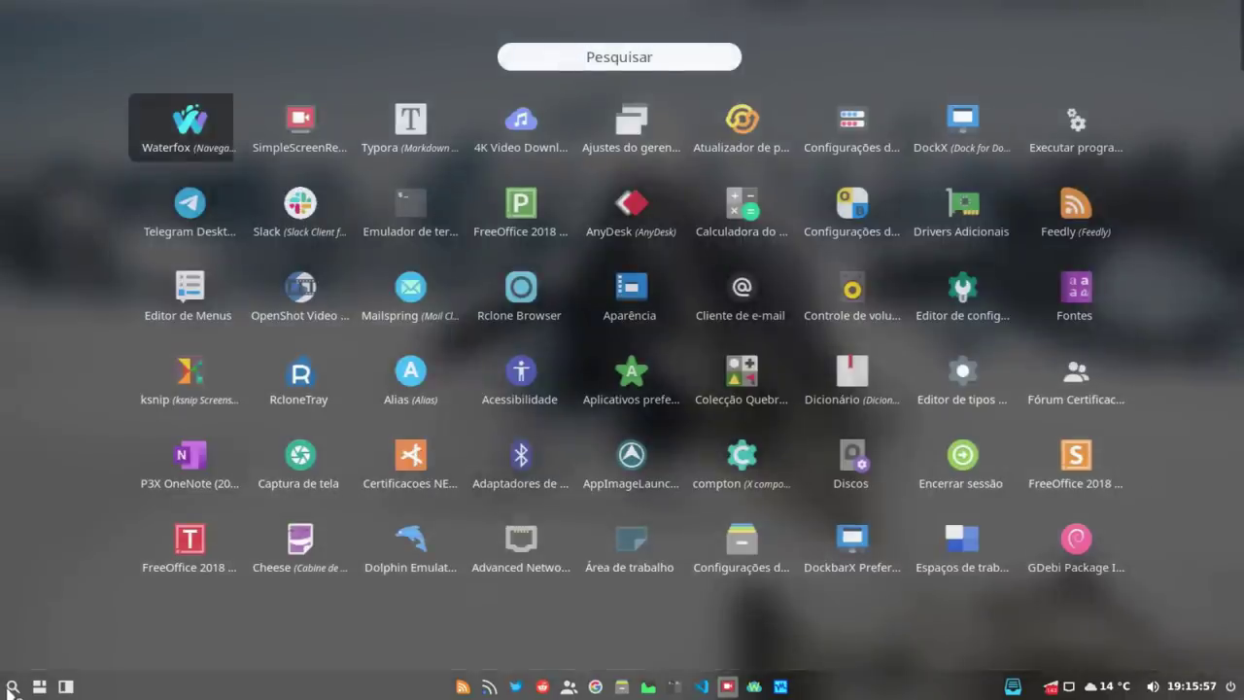
pyautogui.click(192, 554)
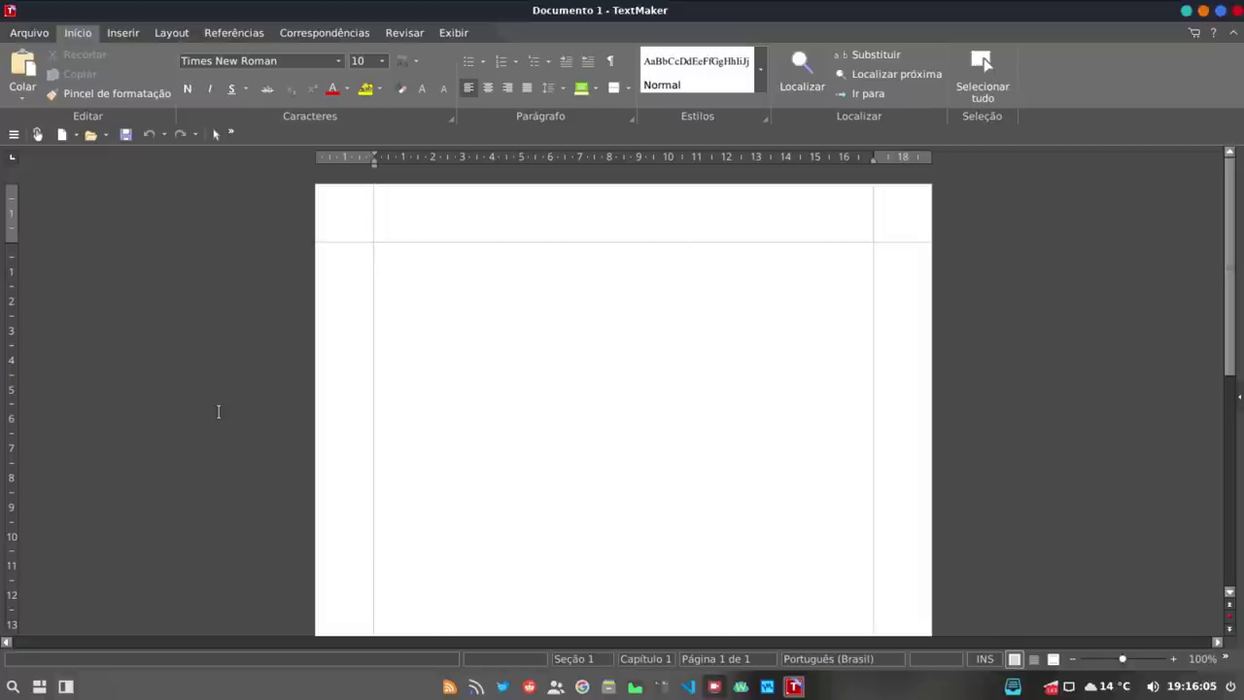
pyautogui.write('c')
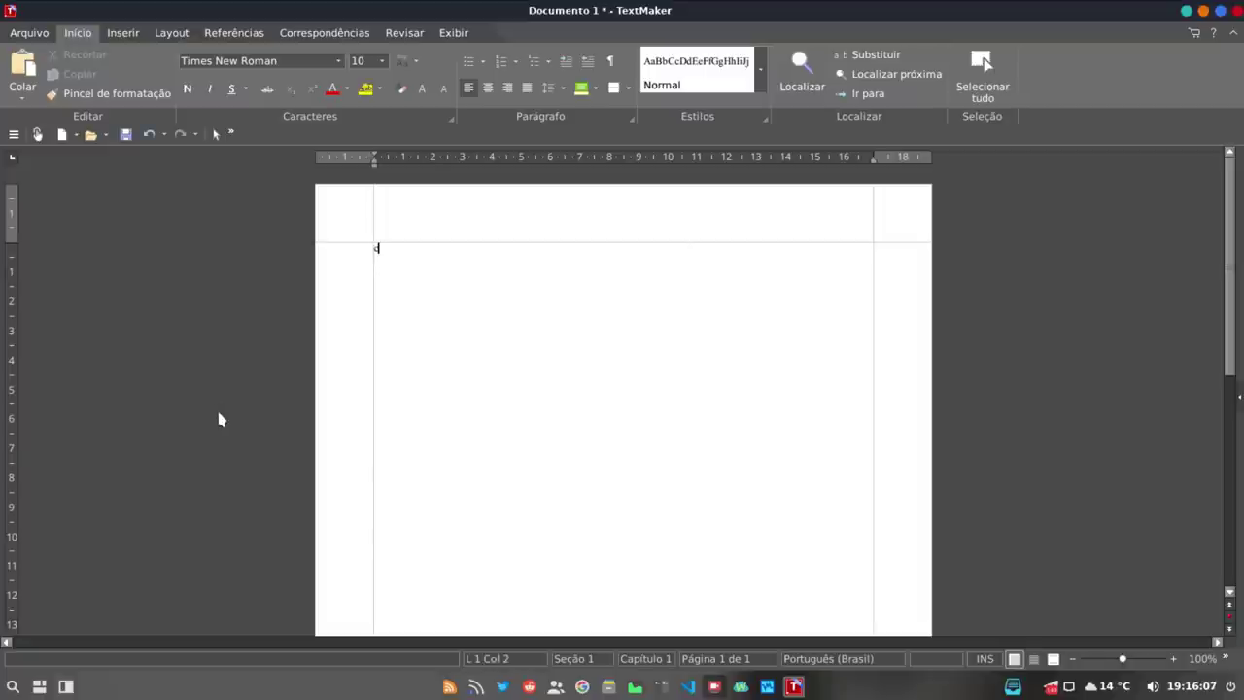
pyautogui.write('arro')
pyautogui.press('Return')
pyautogui.rightClick(387, 248)
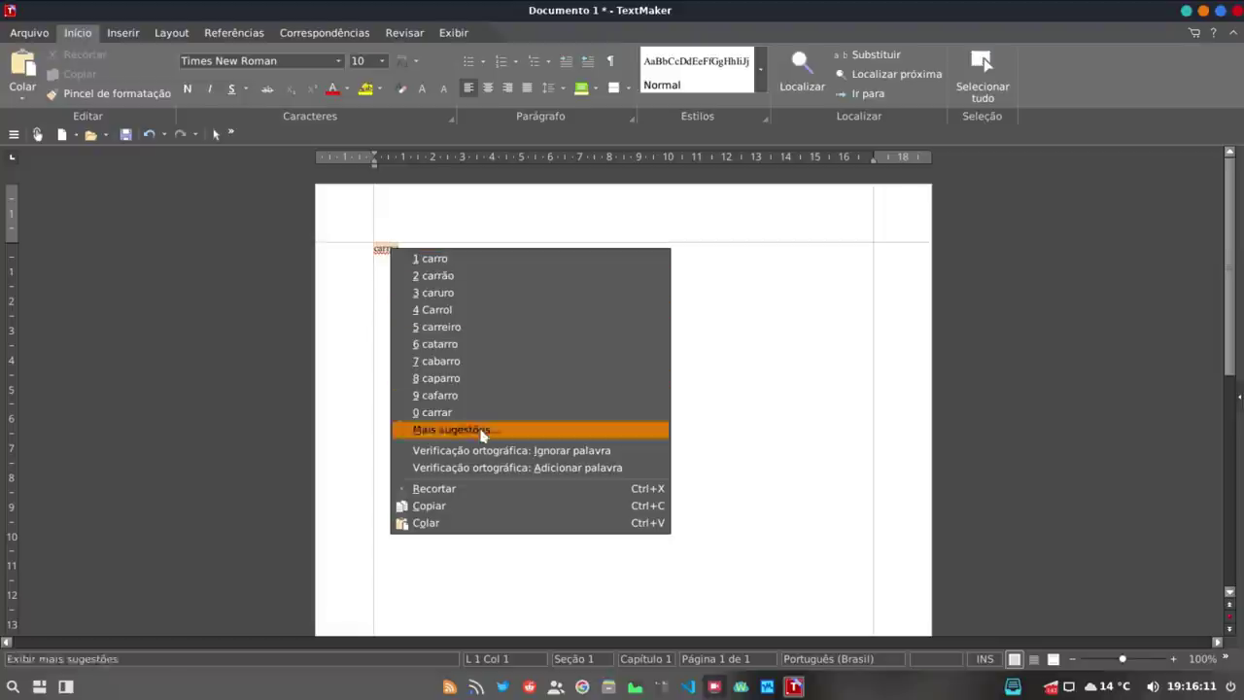
# Dismiss the spelling suggestions and close TextMaker without saving the document.
pyautogui.click(764, 388)
pyautogui.click(1235, 11)
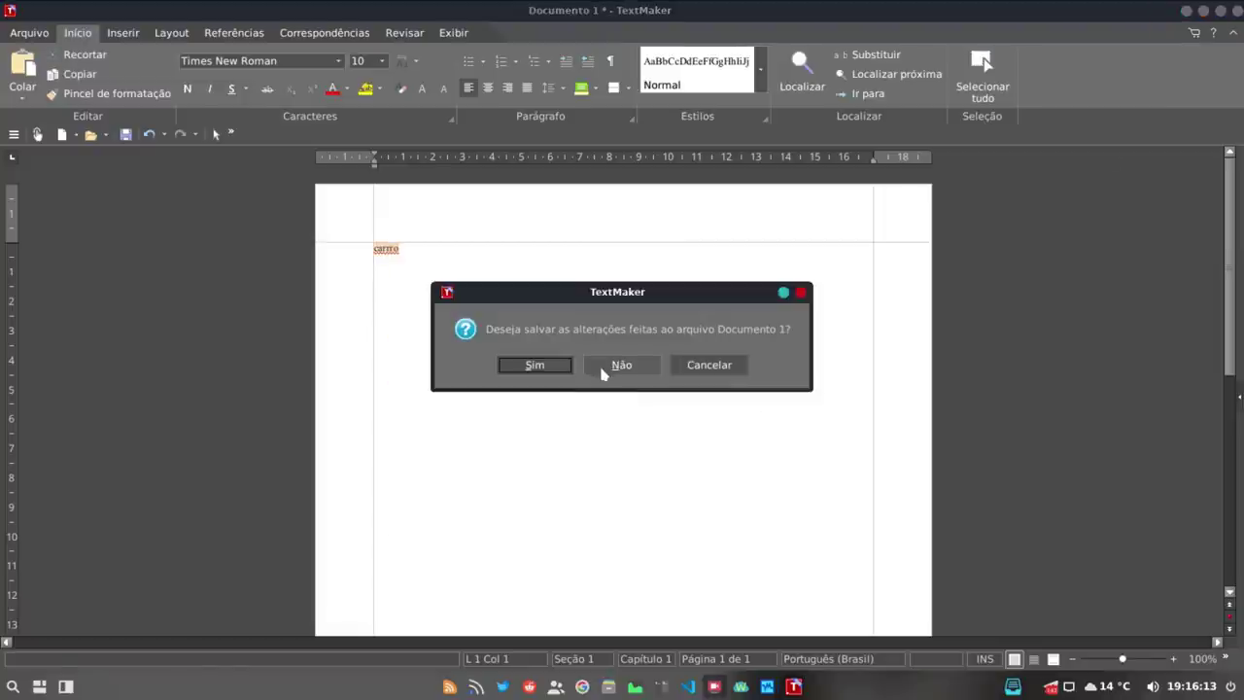
pyautogui.click(622, 365)
# Launch gitg from the installed applications and open the blog repository in ~/Documentos/Blog.
pyautogui.click(12, 688)
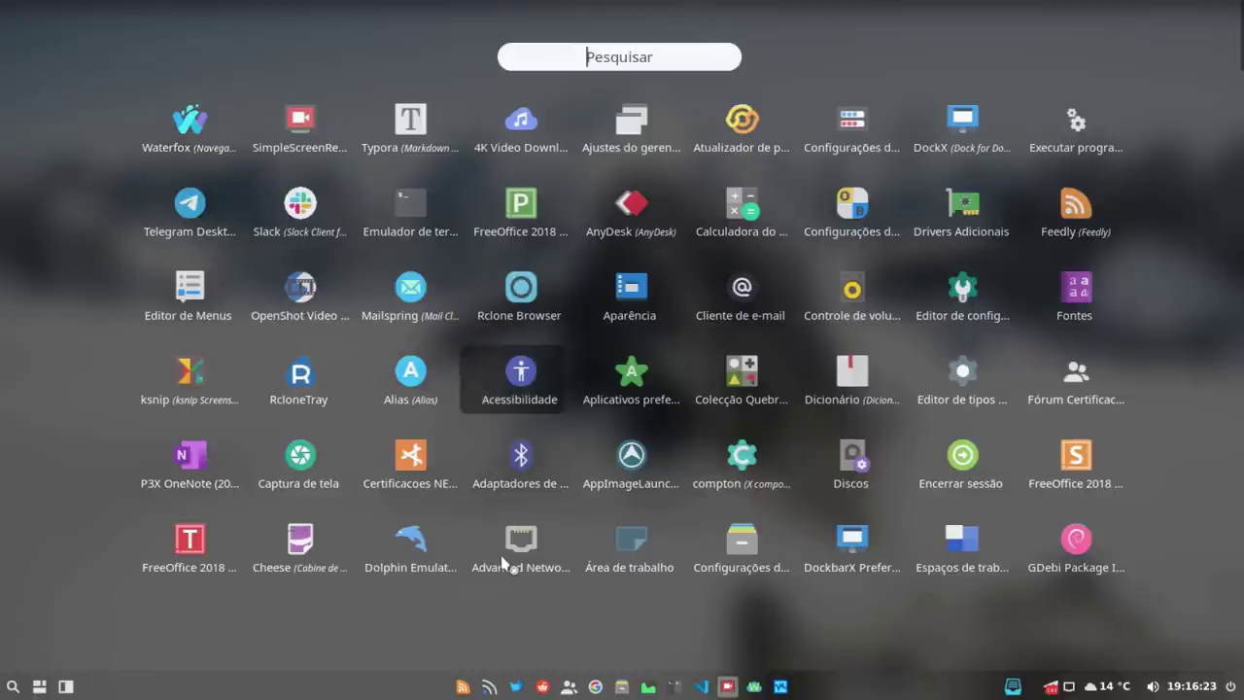
pyautogui.scroll(-1, 1075, 379)
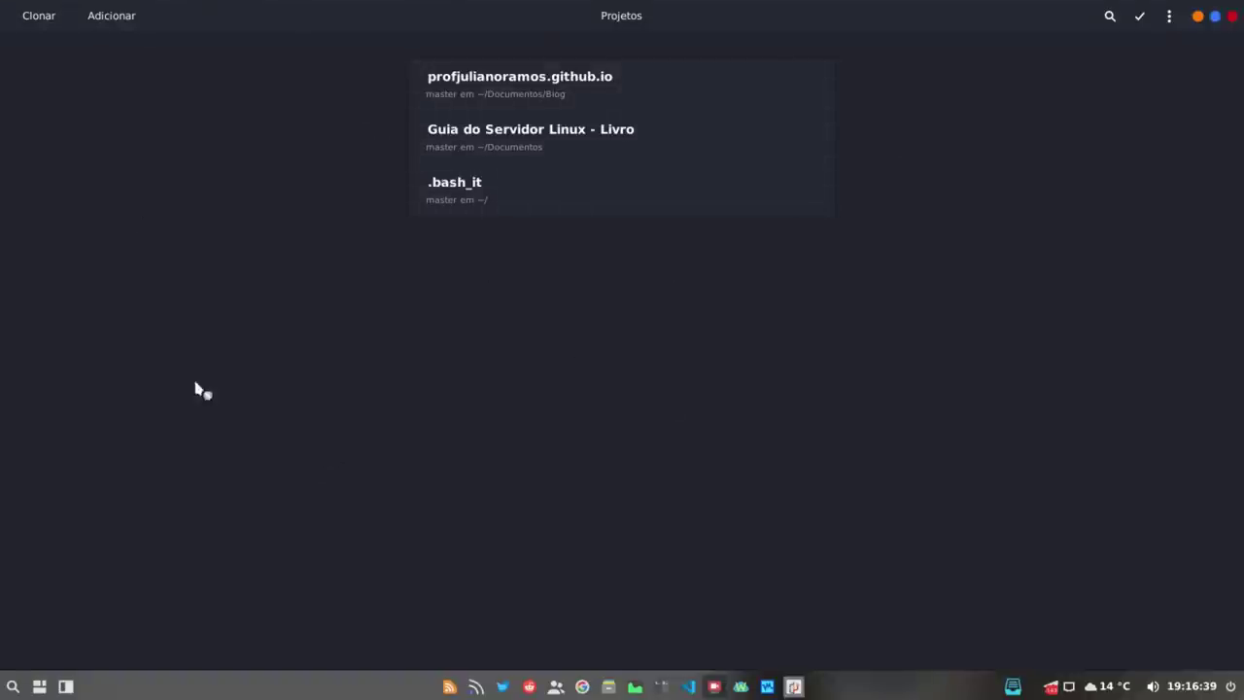
pyautogui.click(573, 93)
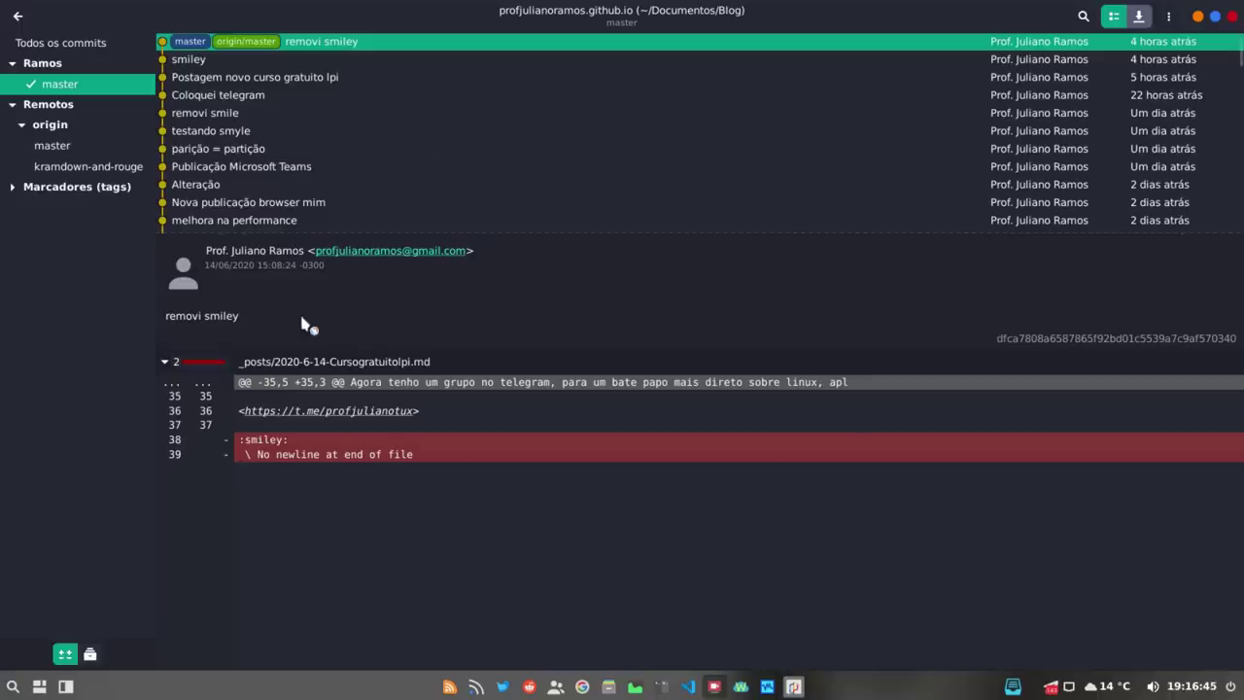
# Review the changes in the commits "smiley" and "Postagem novo curso gratuito lpi", and close gitg.
pyautogui.click(222, 61)
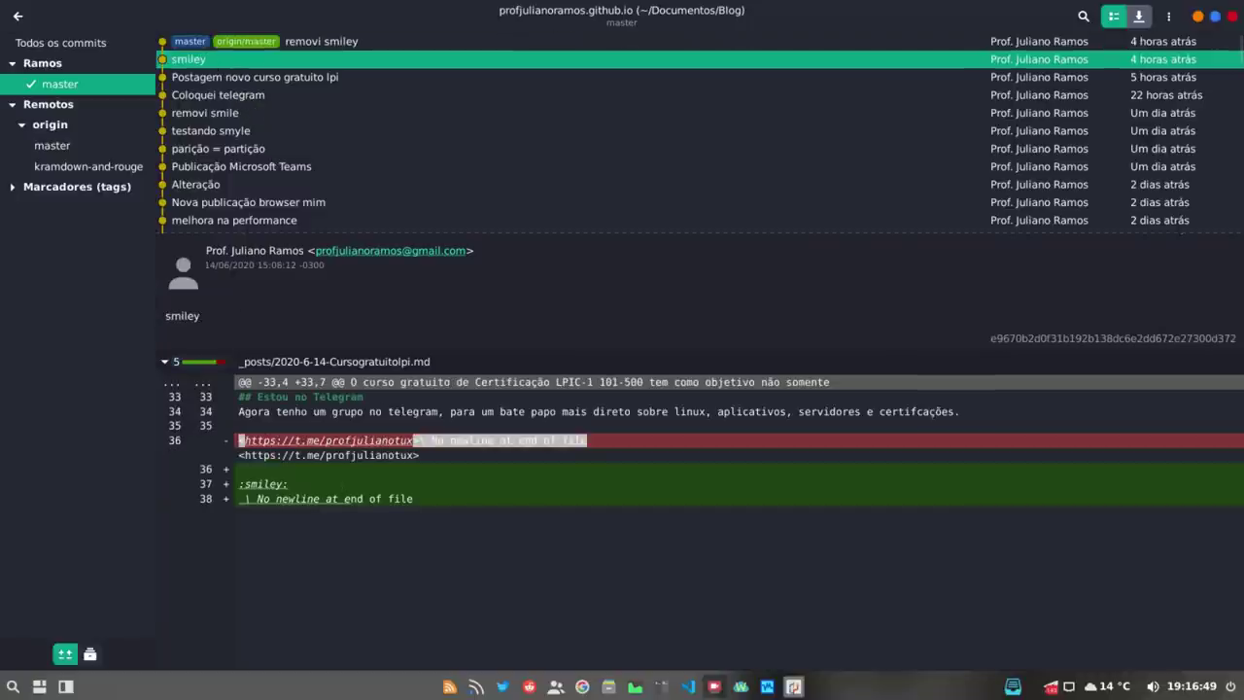
pyautogui.click(223, 80)
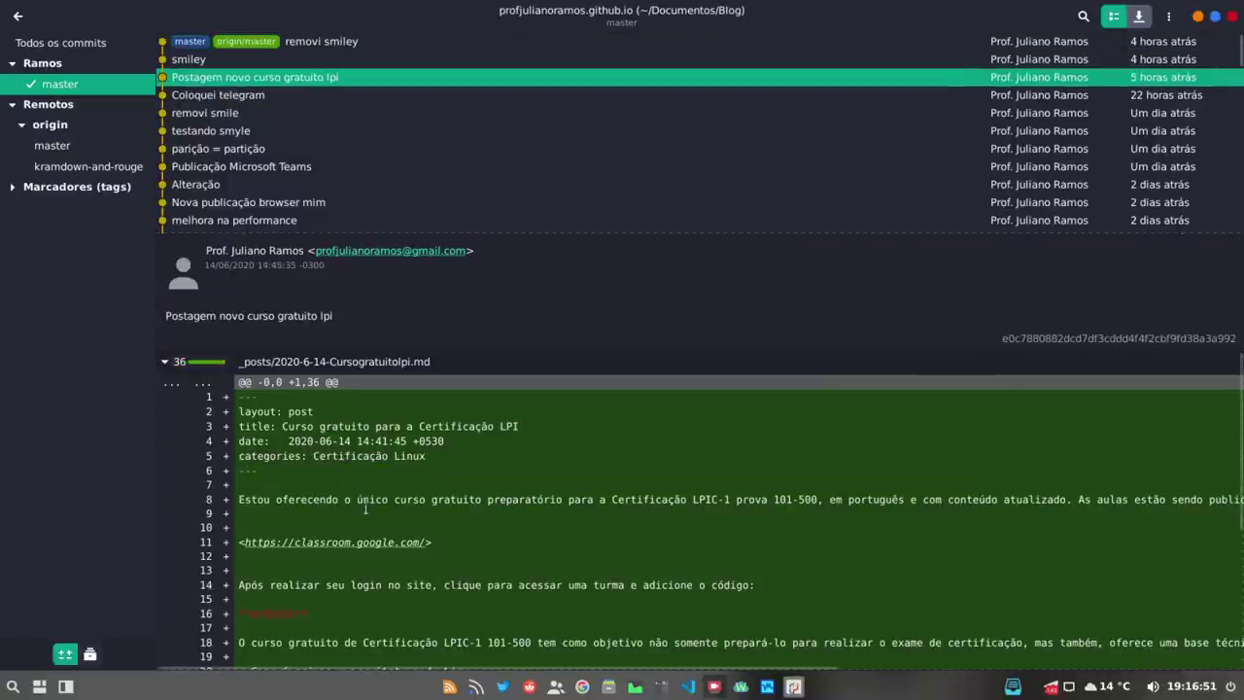
pyautogui.scroll(-3, 366, 503)
pyautogui.scroll(3, 365, 481)
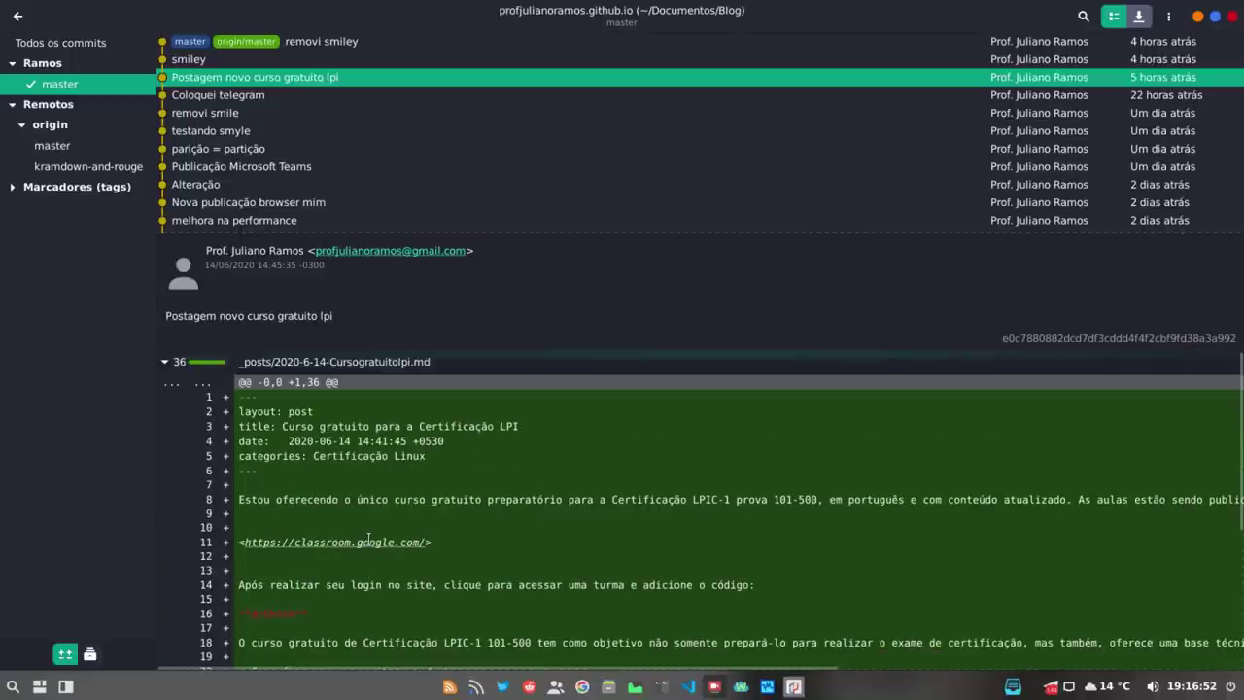
pyautogui.click(1232, 16)
# Launch MellowPlayer from the installed applications and look through the Youtube Music home page.
pyautogui.click(12, 686)
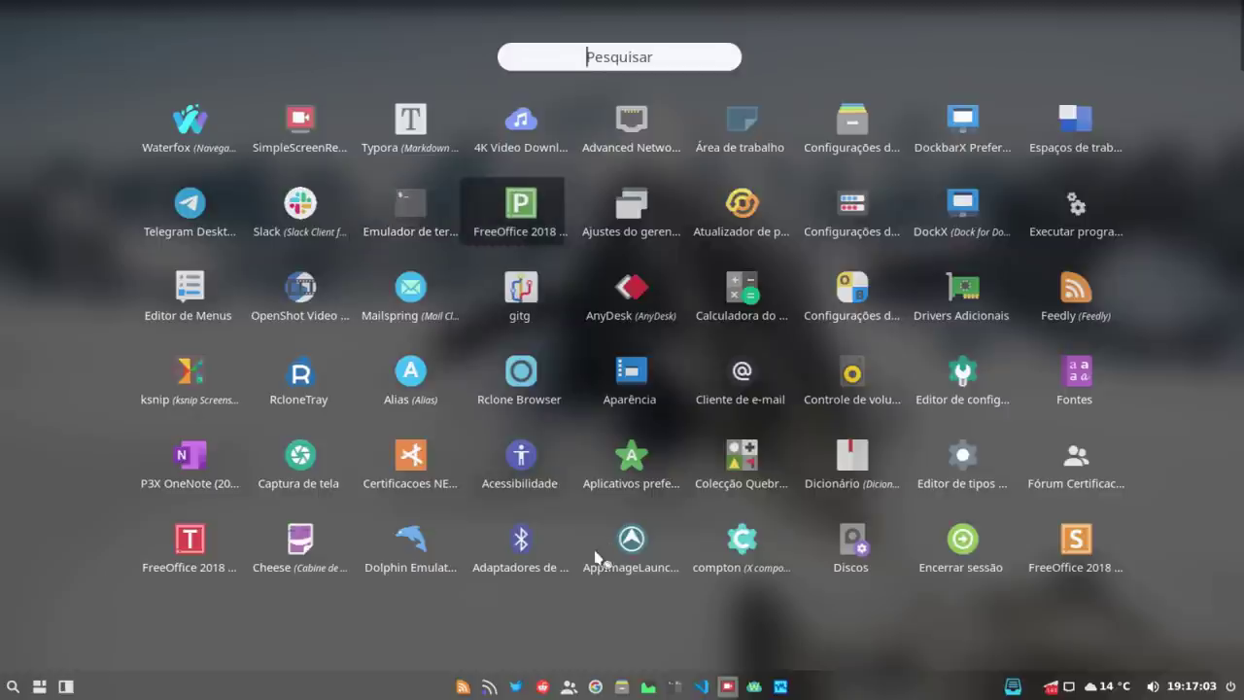
pyautogui.scroll(-1, 595, 556)
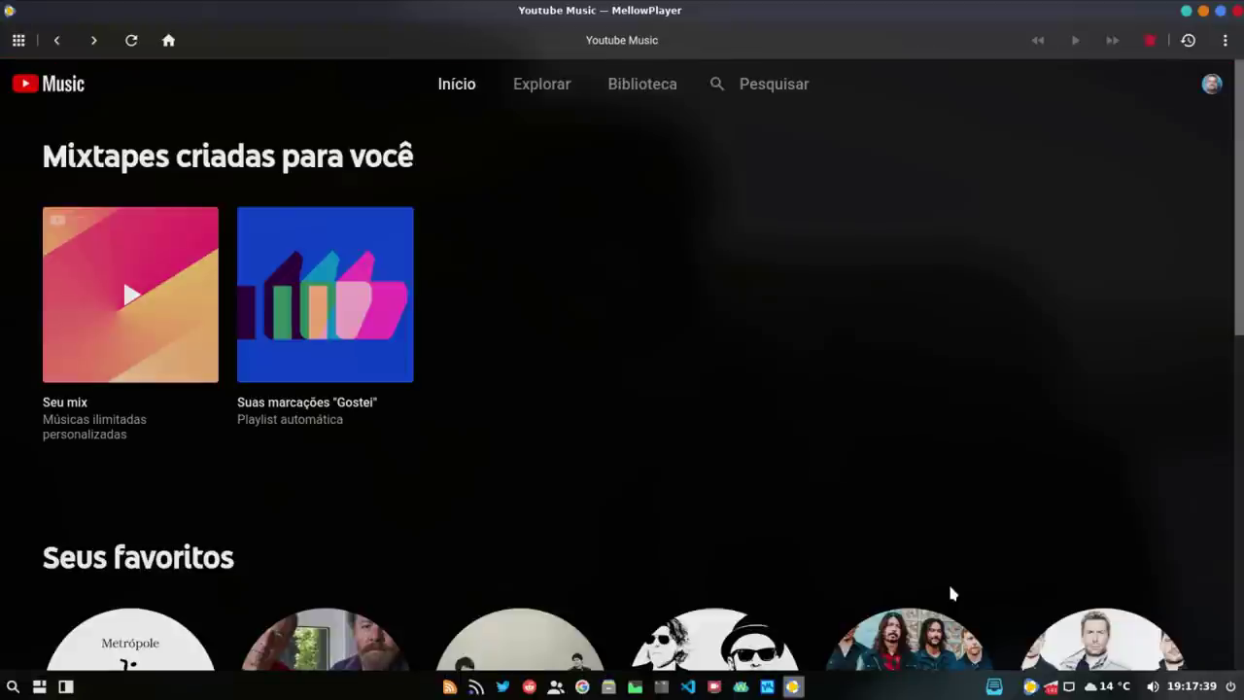
pyautogui.scroll(-3, 551, 408)
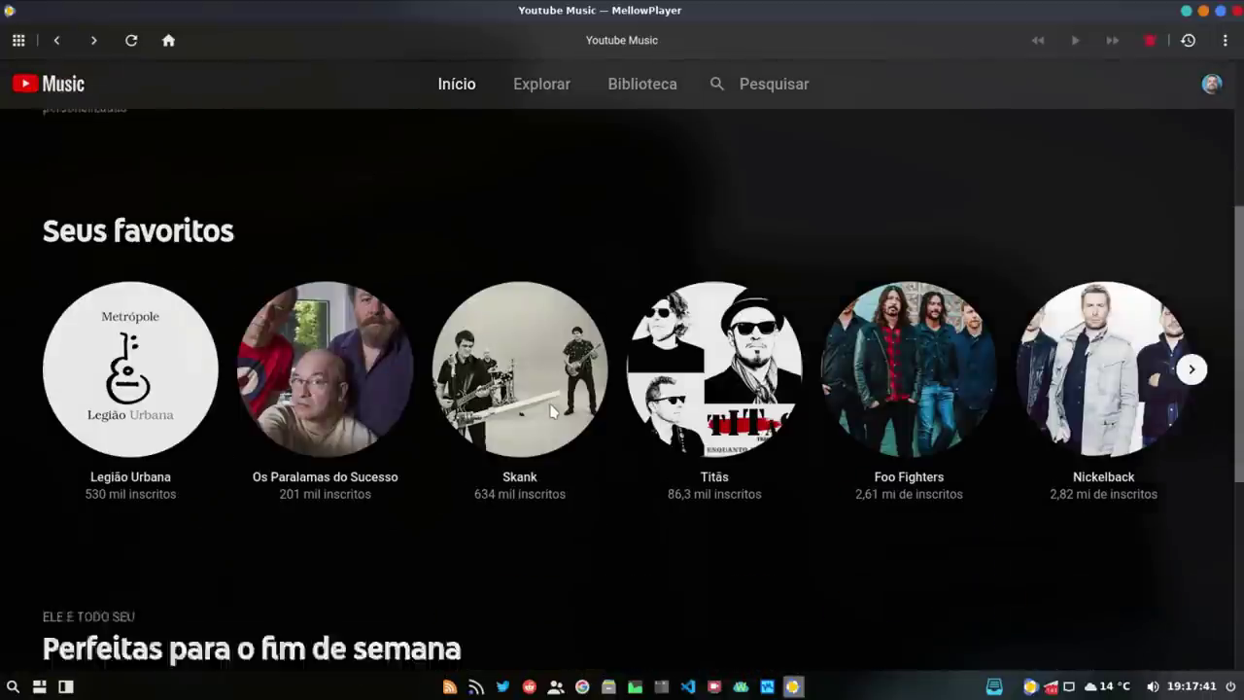
pyautogui.scroll(-1, 550, 412)
pyautogui.scroll(4, 550, 412)
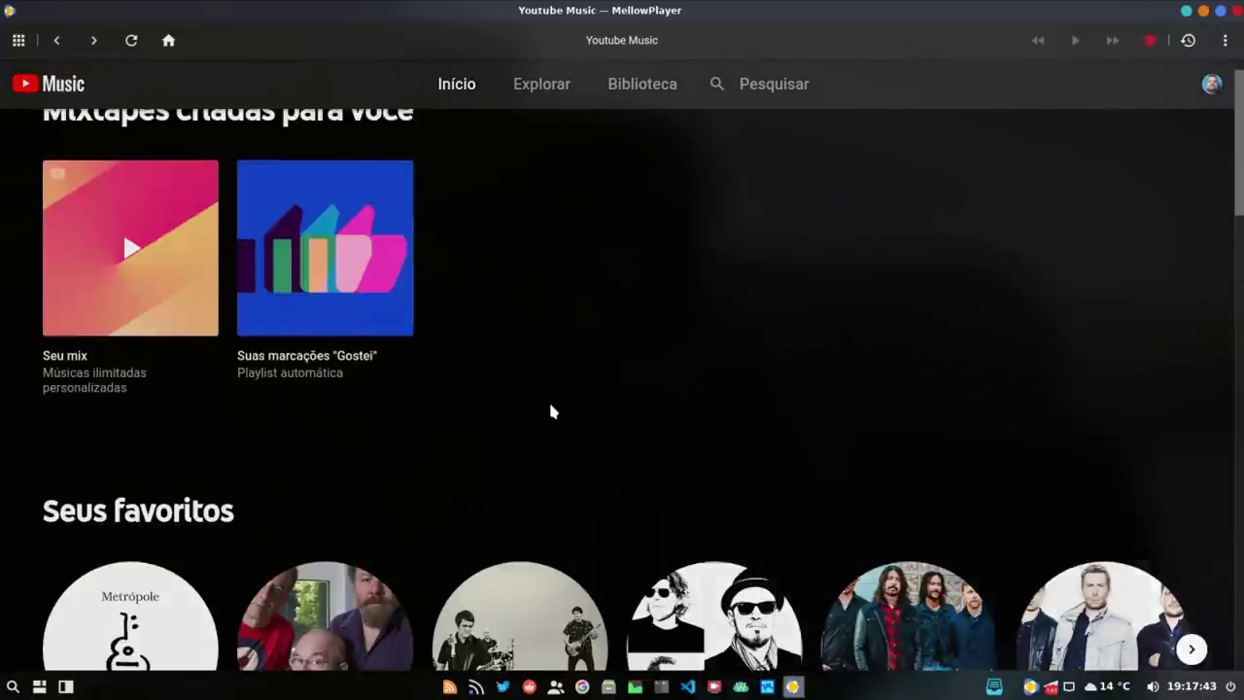
# Browse all of MellowPlayer's available streaming services and return to Youtube Music.
pyautogui.click(14, 44)
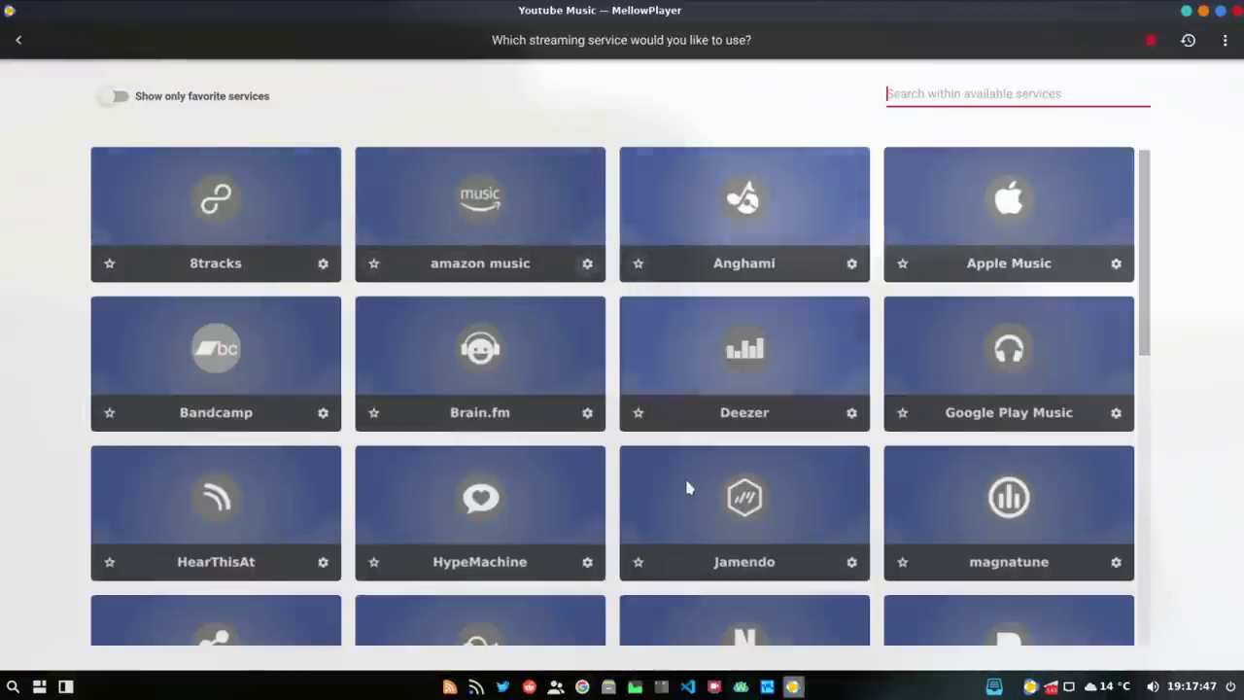
pyautogui.scroll(-7, 686, 486)
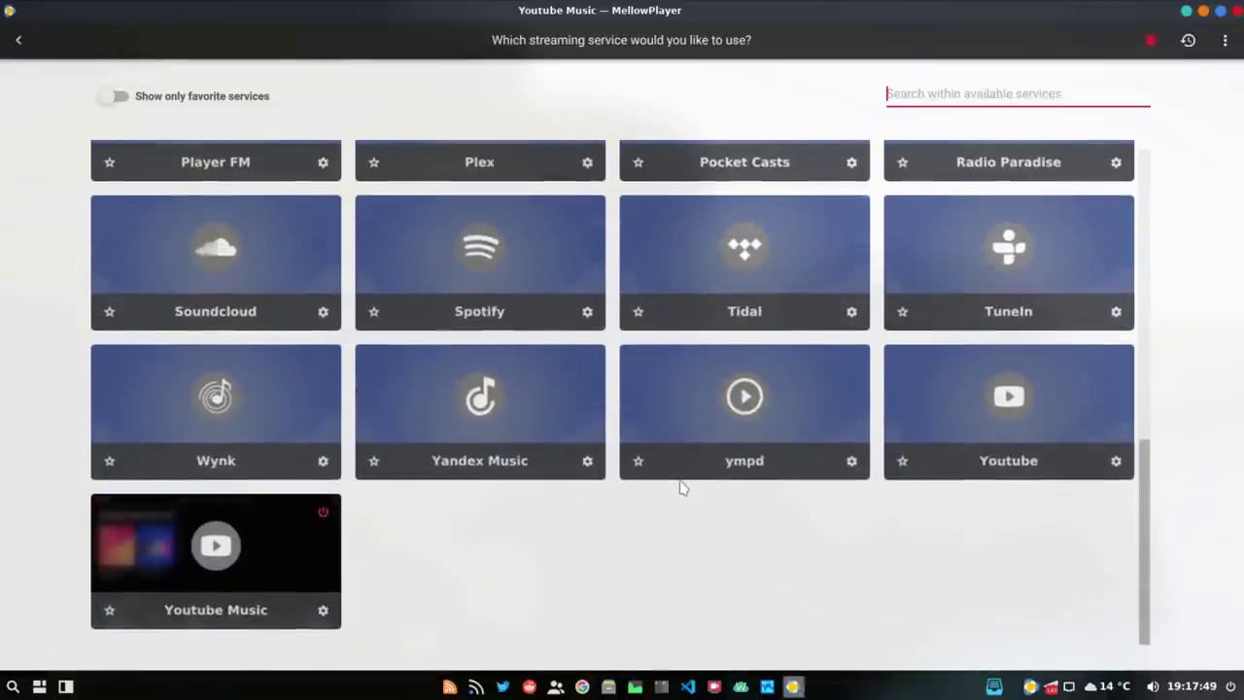
pyautogui.scroll(3, 678, 490)
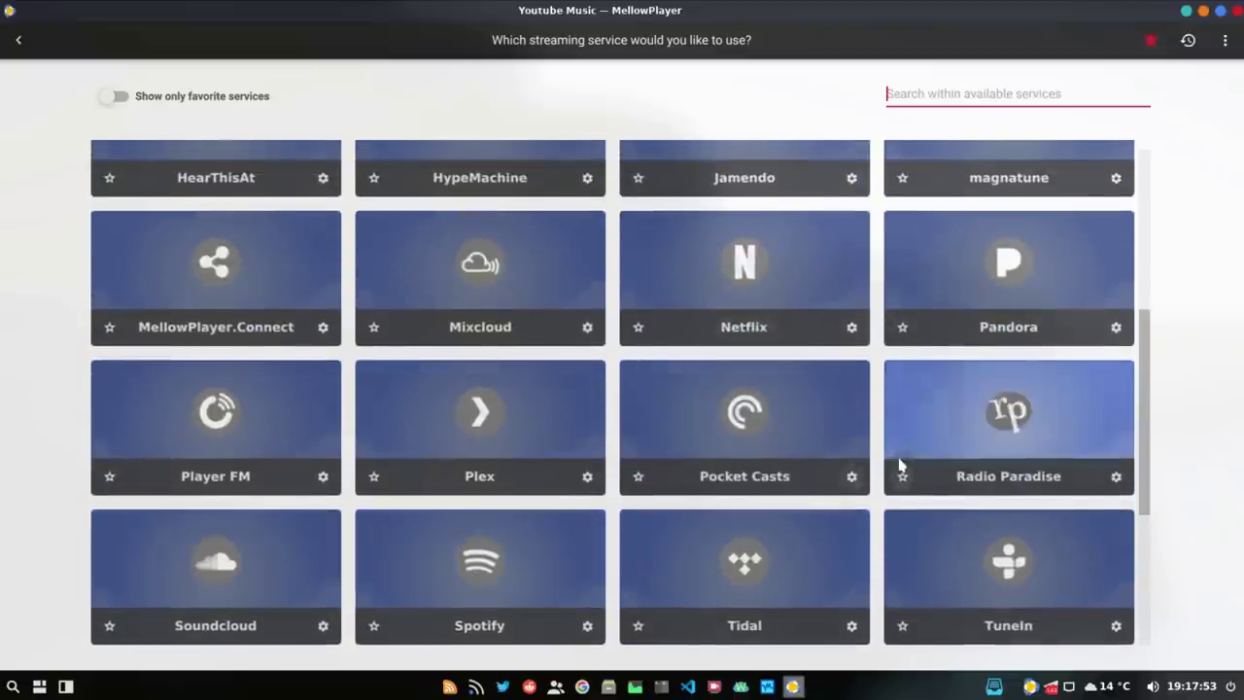
pyautogui.scroll(2, 889, 481)
pyautogui.scroll(2, 889, 486)
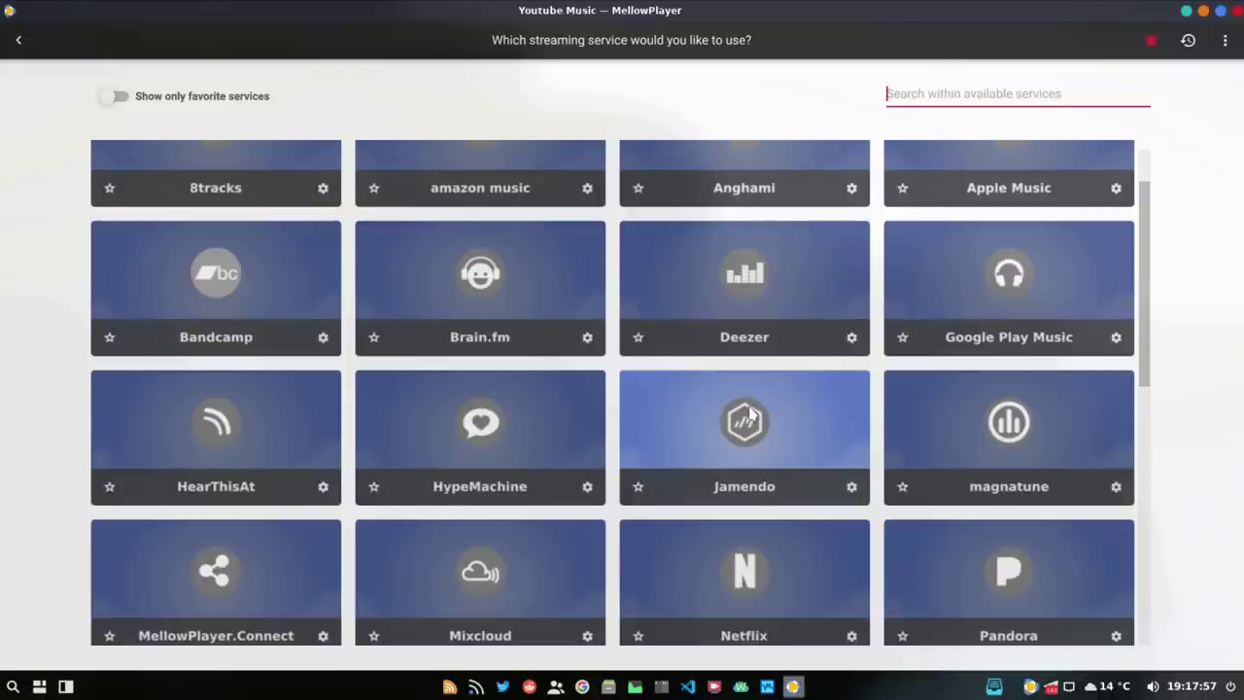
pyautogui.scroll(-8, 748, 413)
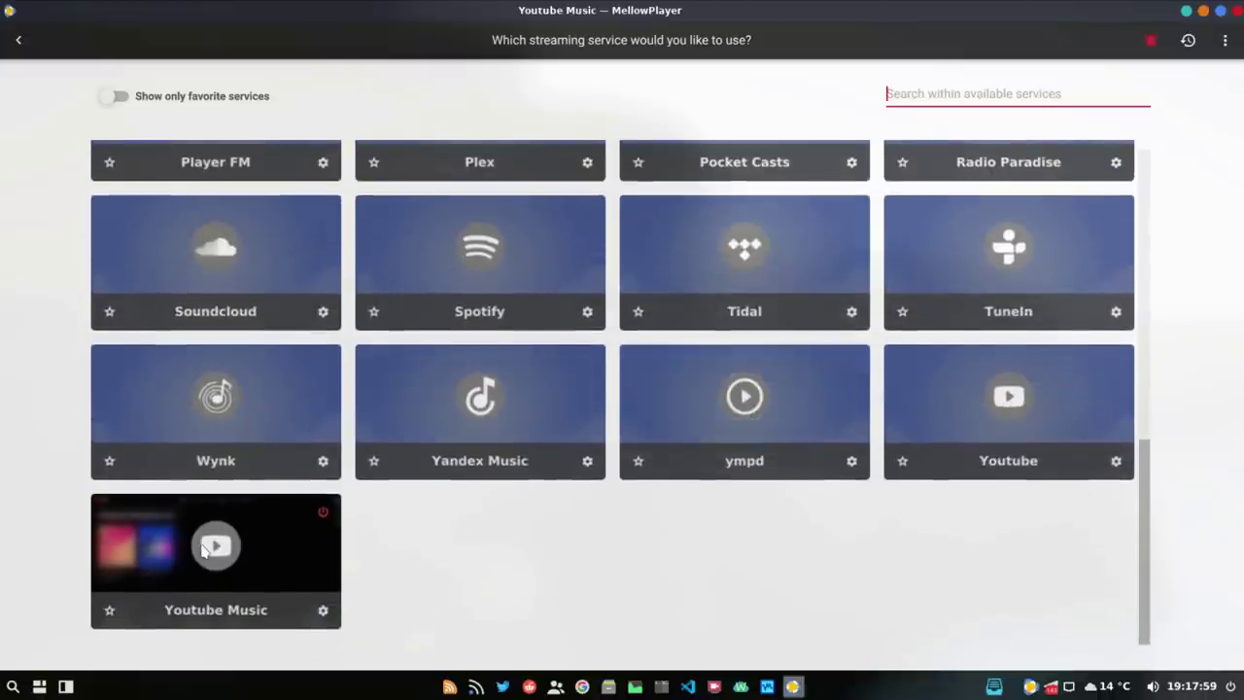
pyautogui.click(202, 550)
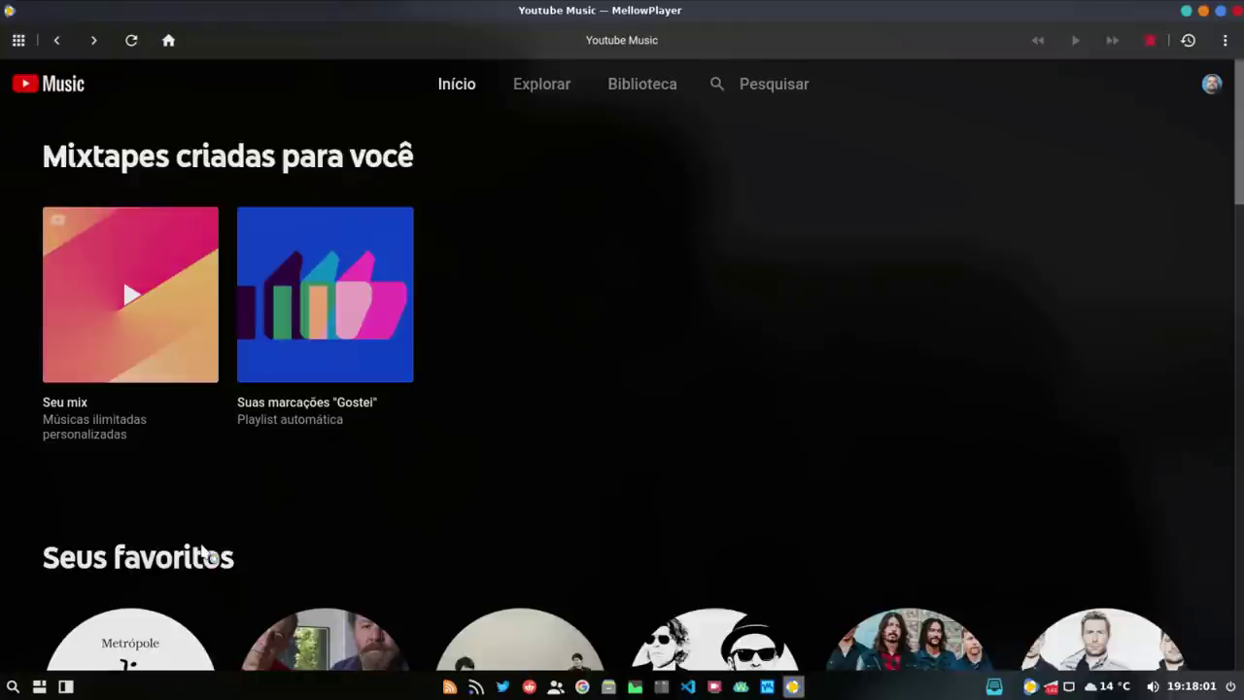
# Start shuffled playback of Nickelback from the favorite artists, pause the song, and look through the queue.
pyautogui.scroll(-5, 246, 478)
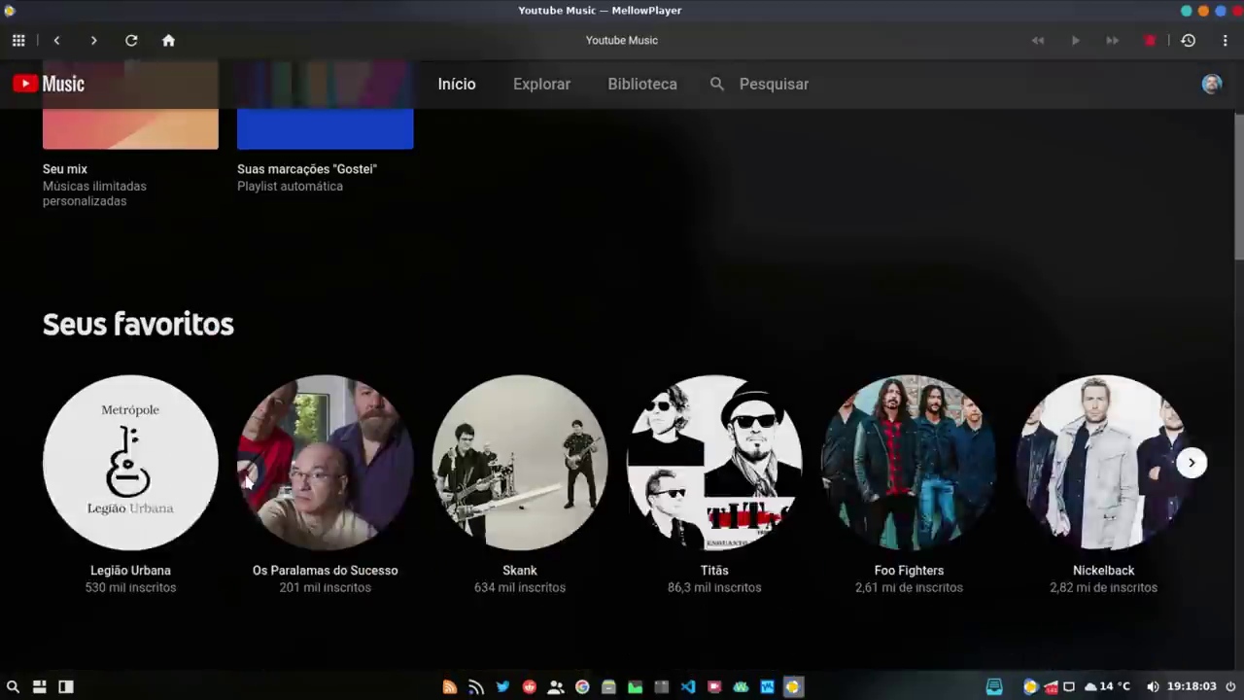
pyautogui.scroll(-2, 245, 480)
pyautogui.scroll(2, 245, 480)
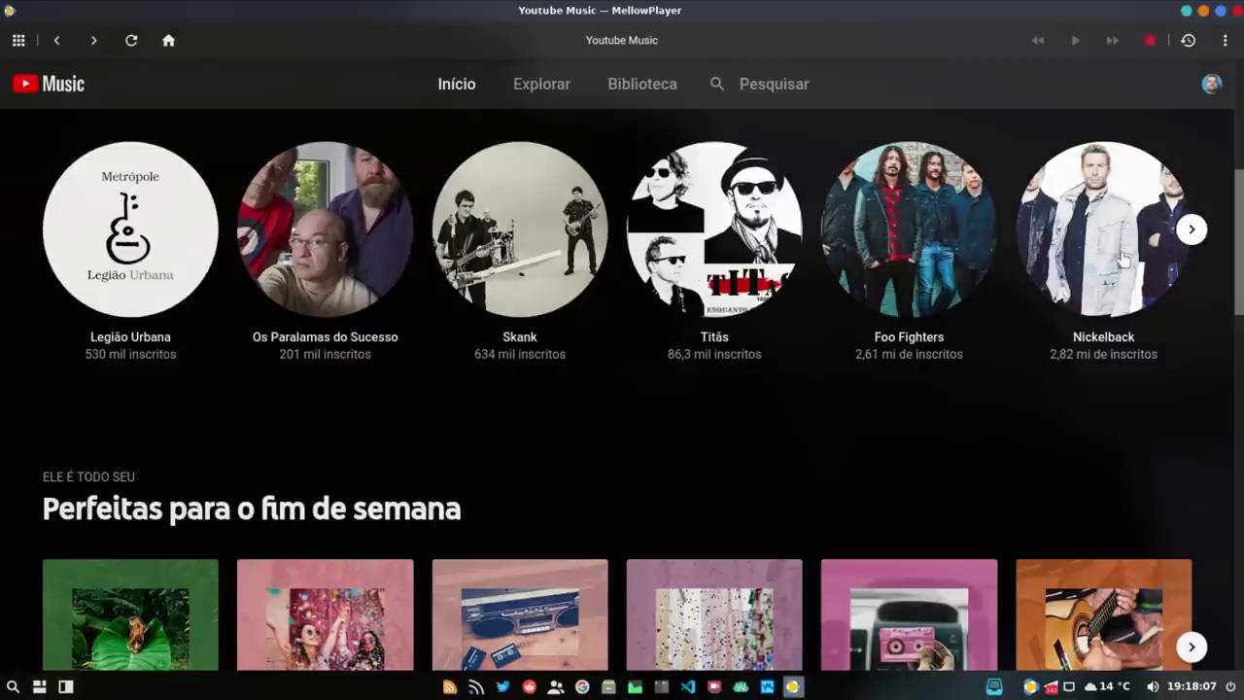
pyautogui.click(1073, 260)
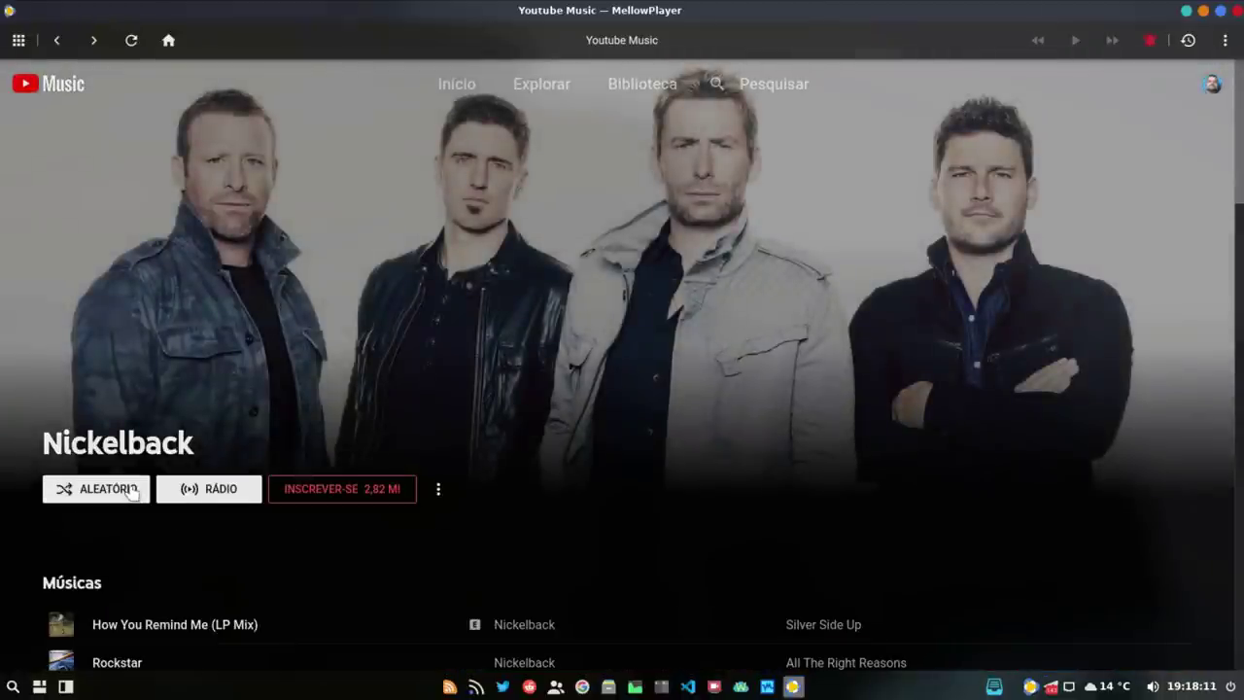
pyautogui.click(134, 491)
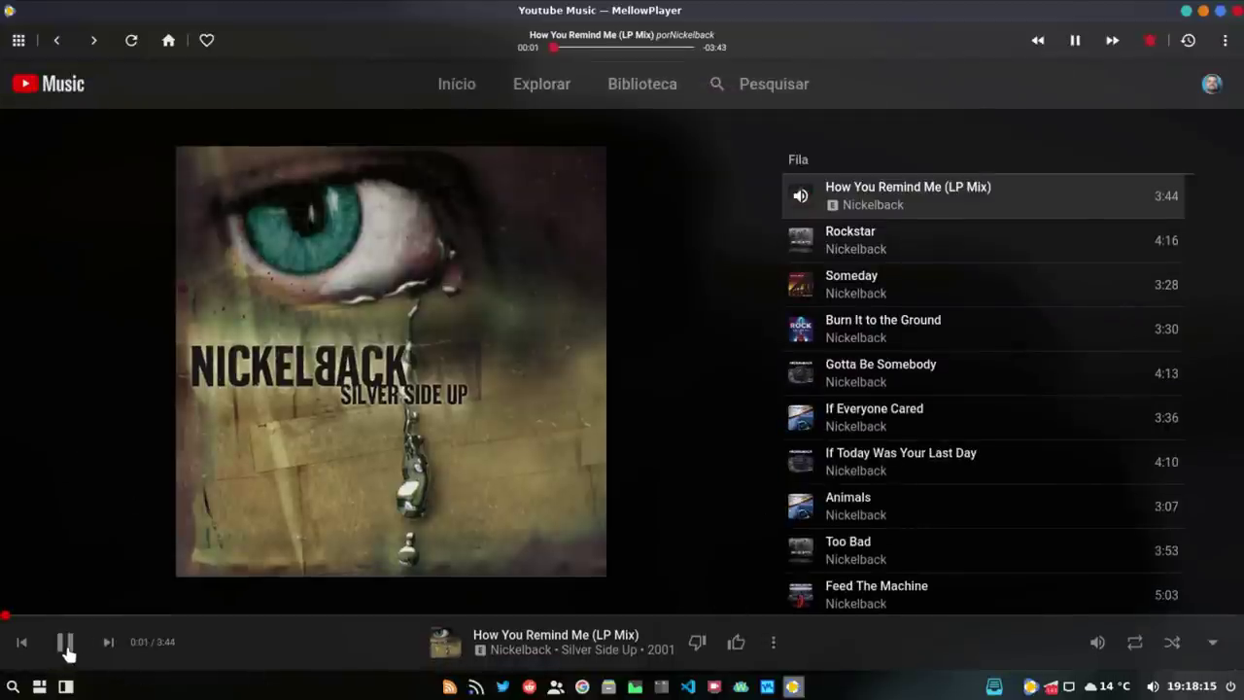
pyautogui.click(67, 643)
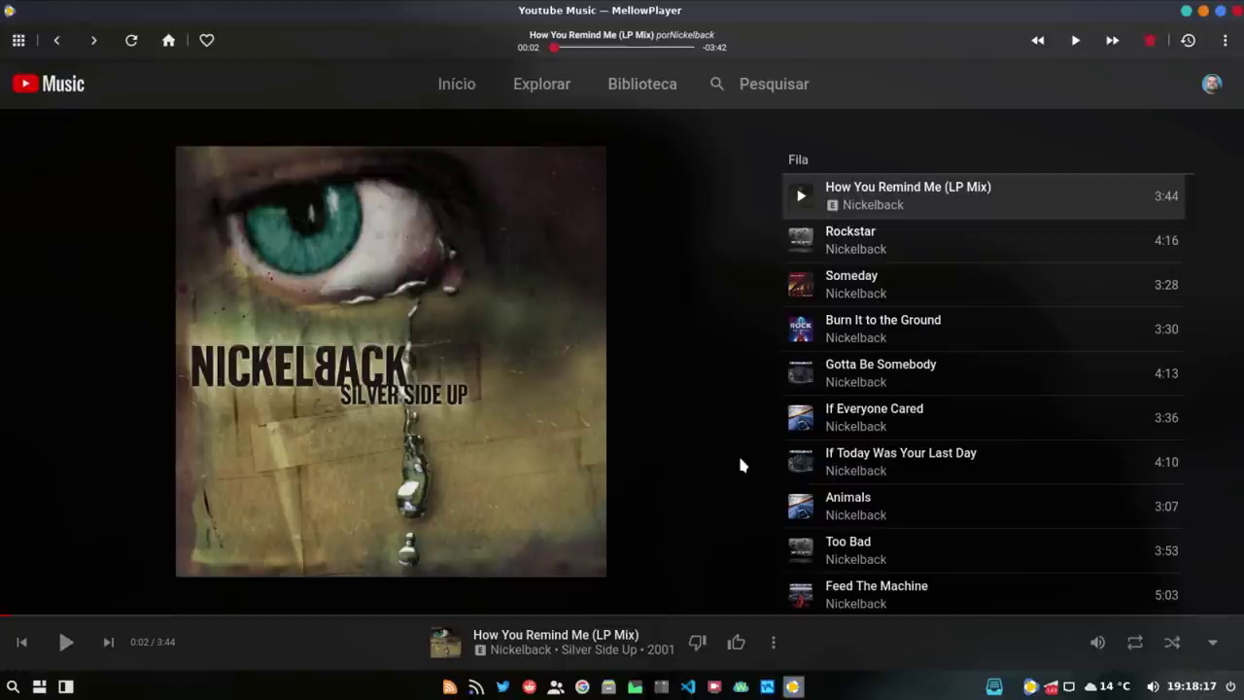
pyautogui.scroll(-5, 874, 466)
pyautogui.scroll(5, 875, 470)
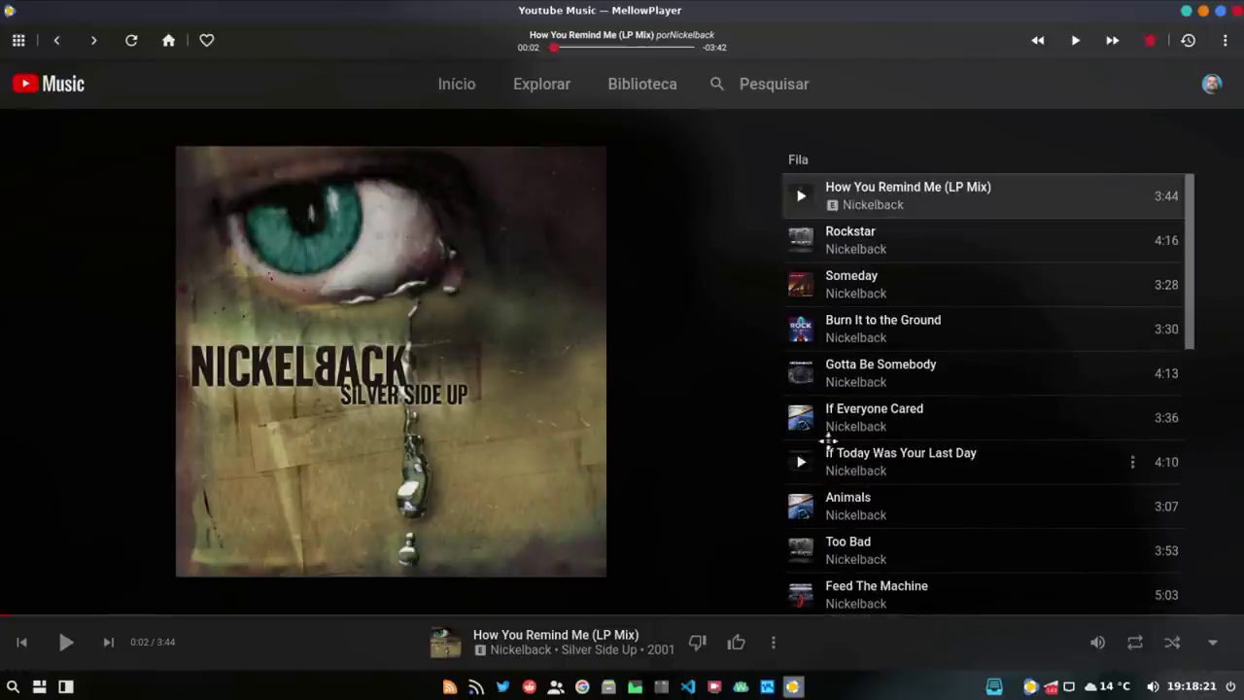
# Close the MellowPlayer window and quit the player completely, confirming the exit.
pyautogui.click(1237, 10)
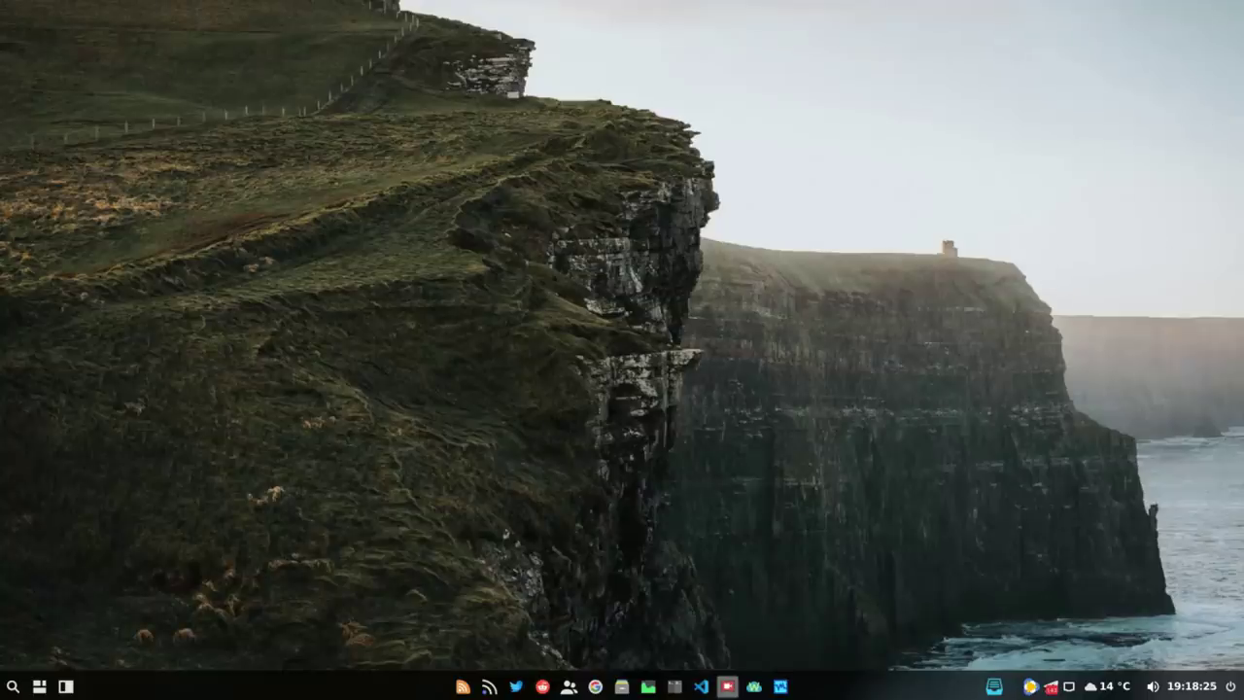
pyautogui.rightClick(1032, 686)
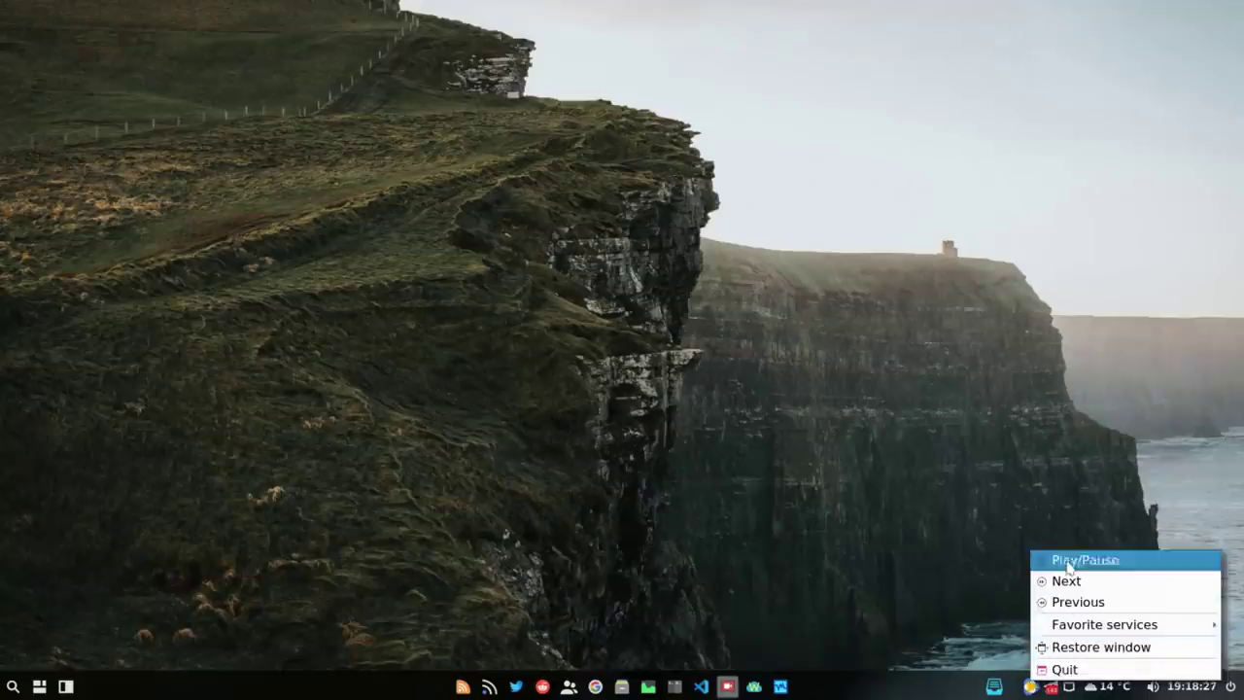
pyautogui.click(1059, 669)
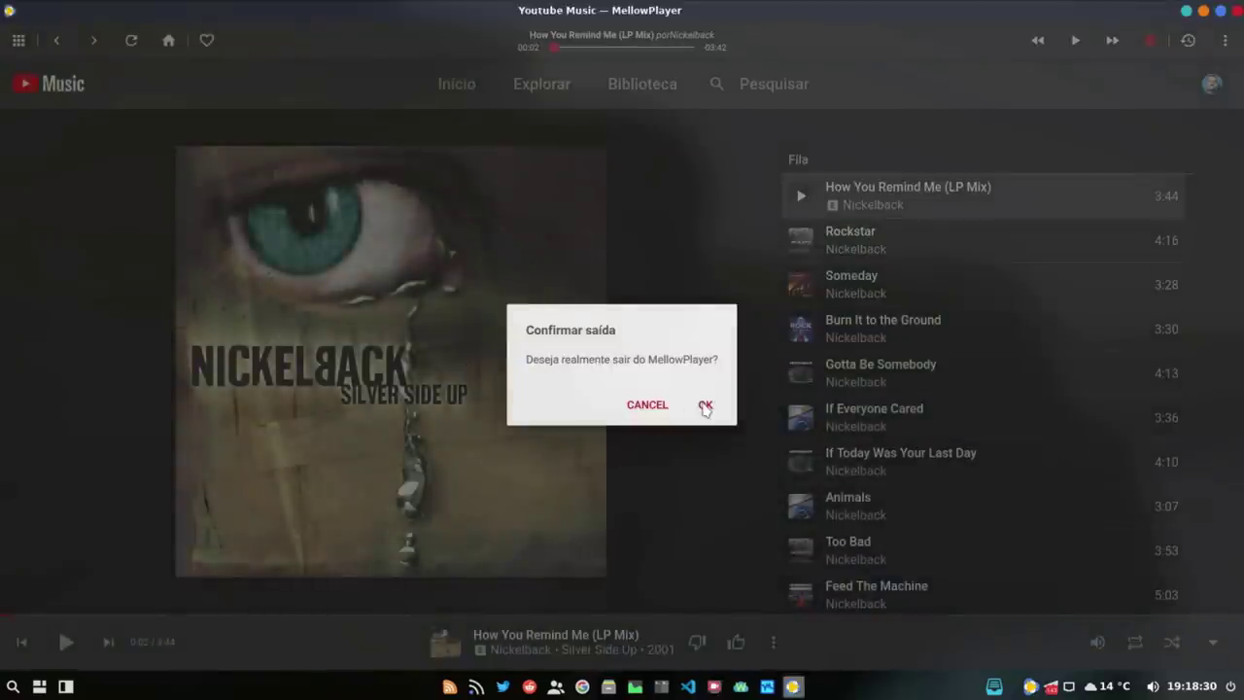
pyautogui.click(706, 406)
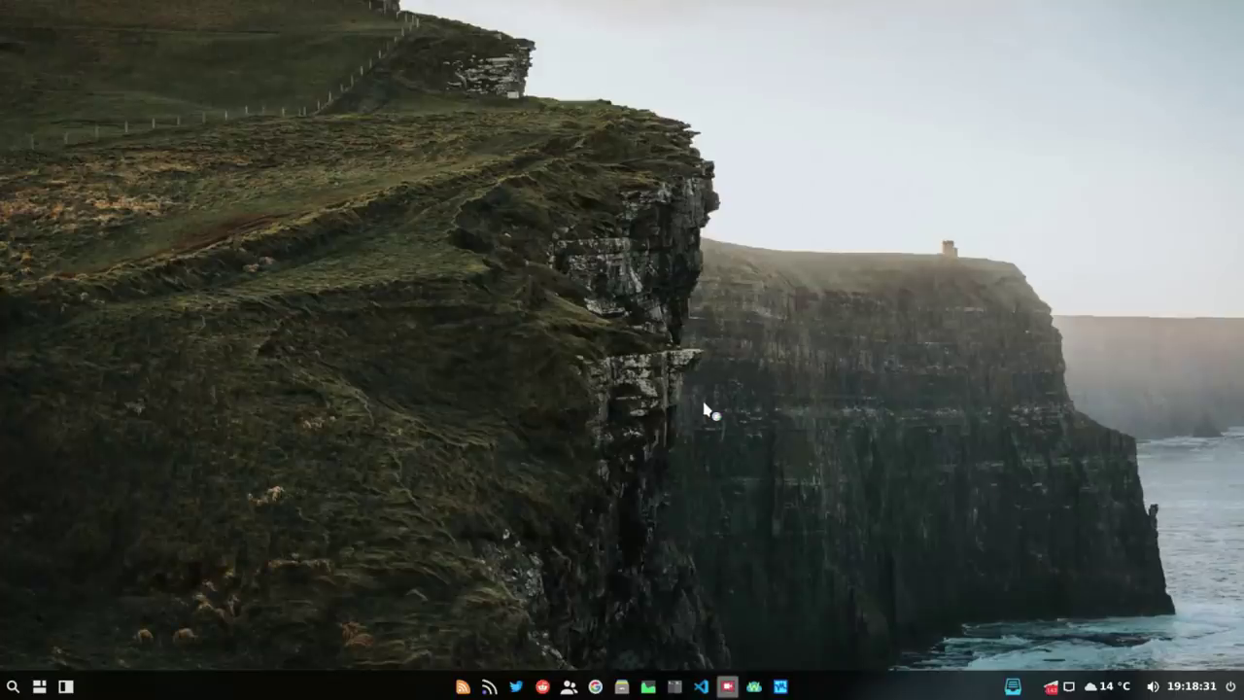
# Launch the Min web browser from the installed applications.
pyautogui.click(14, 690)
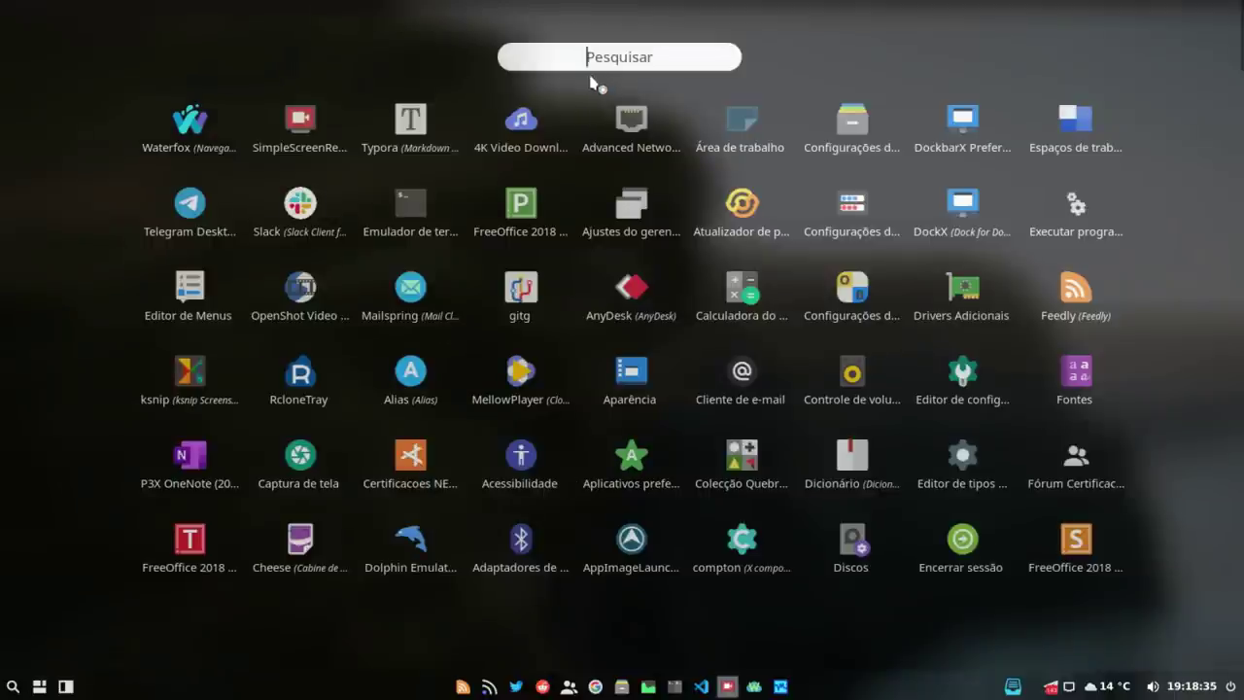
pyautogui.click(12, 690)
pyautogui.click(12, 689)
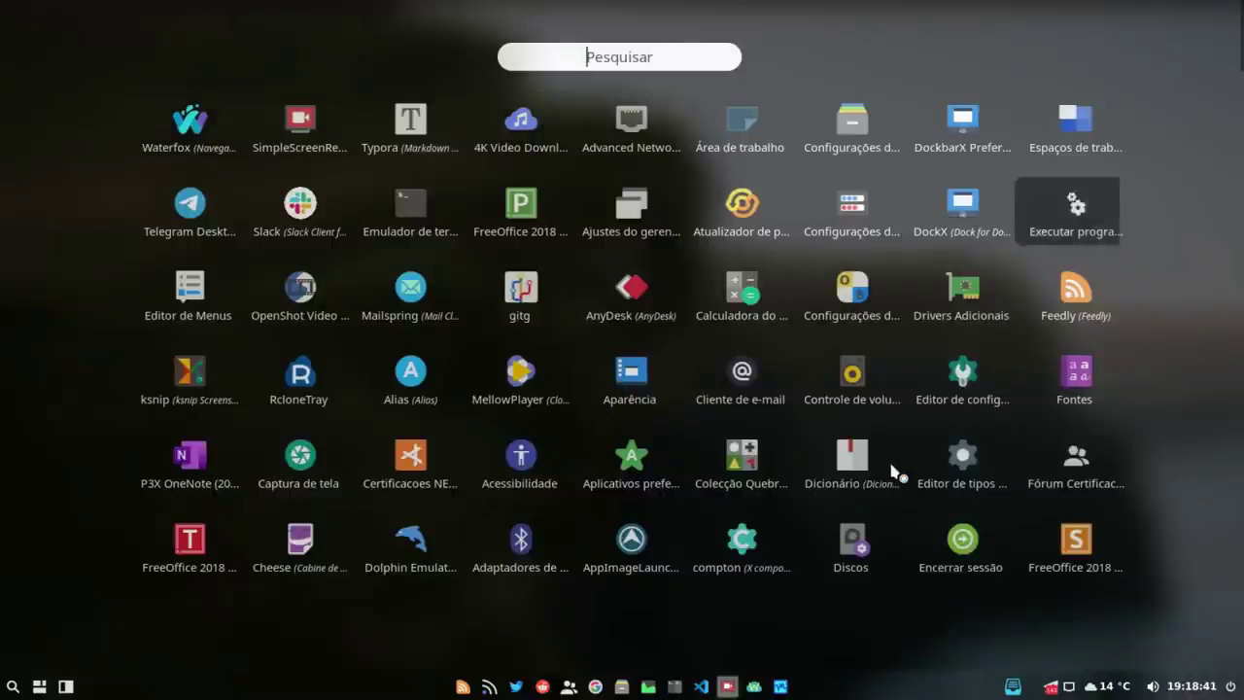
pyautogui.scroll(-1, 894, 471)
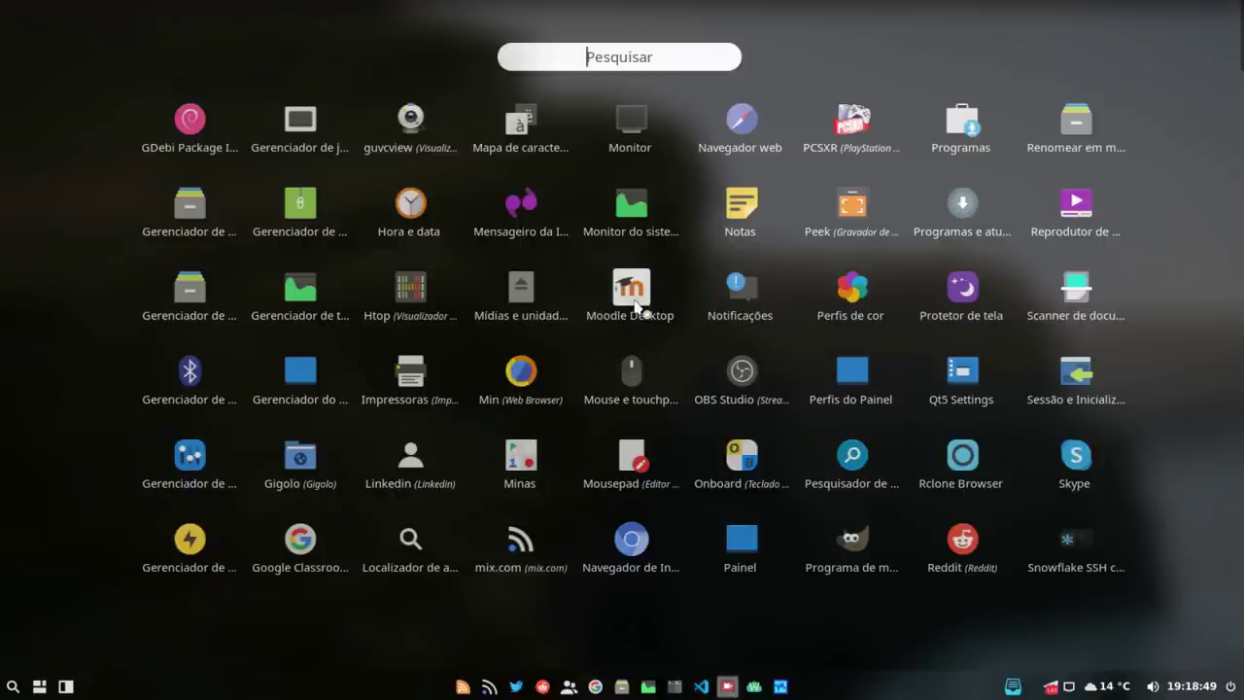
pyautogui.click(522, 373)
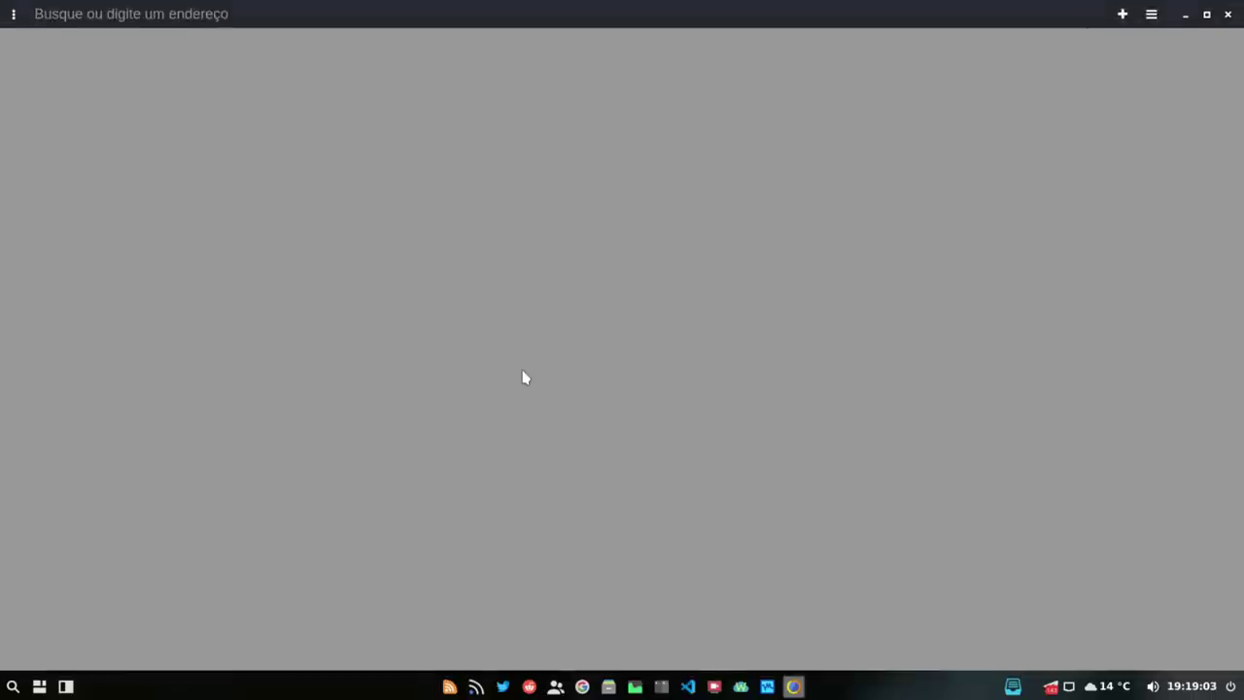
# Delete both existing tasks in Min's task overview.
pyautogui.click(1151, 16)
pyautogui.click(1152, 16)
pyautogui.click(1153, 18)
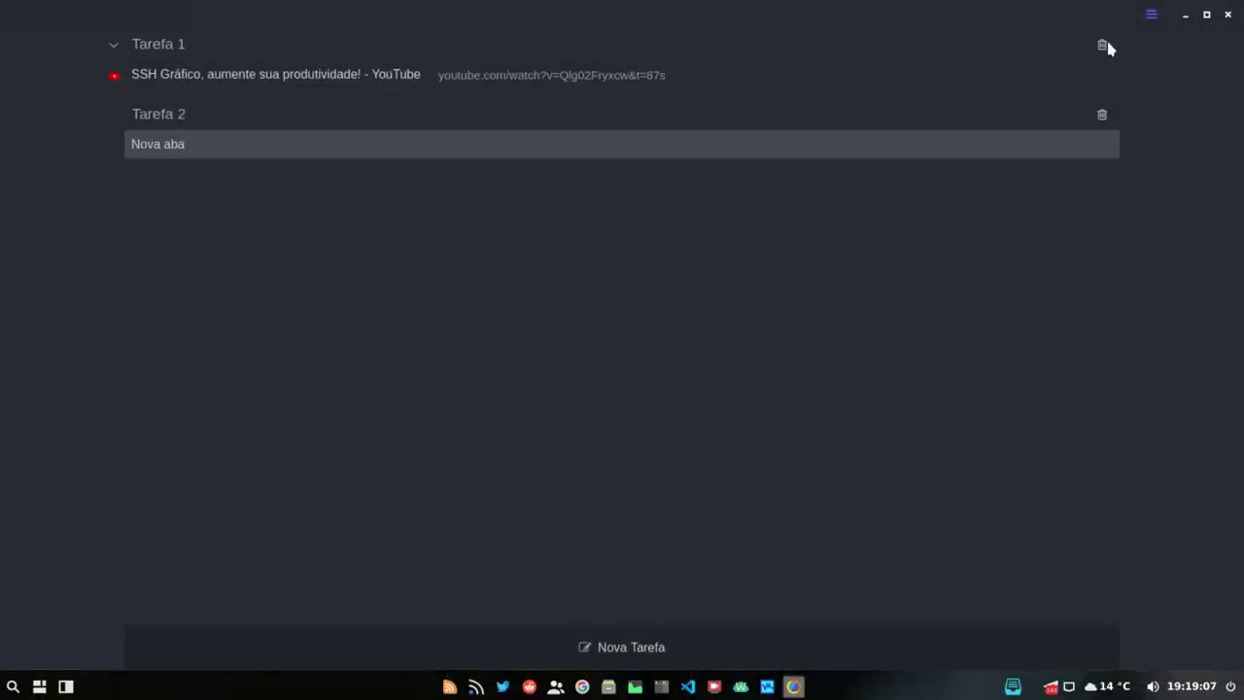
pyautogui.click(1102, 44)
pyautogui.click(1100, 94)
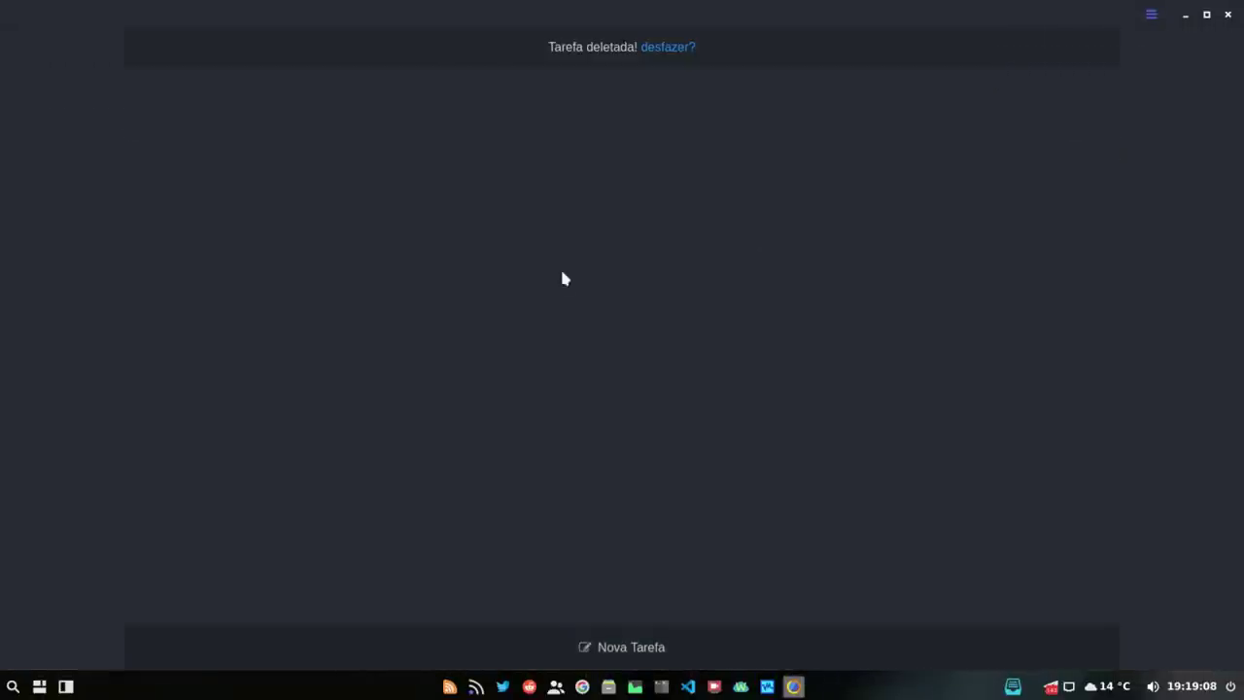
# Open the professor's blog by entering the professor's name in the address field, and switch the page to dark mode.
pyautogui.click(253, 13)
pyautogui.write('professor Juliano Ramos')
pyautogui.press('Return')
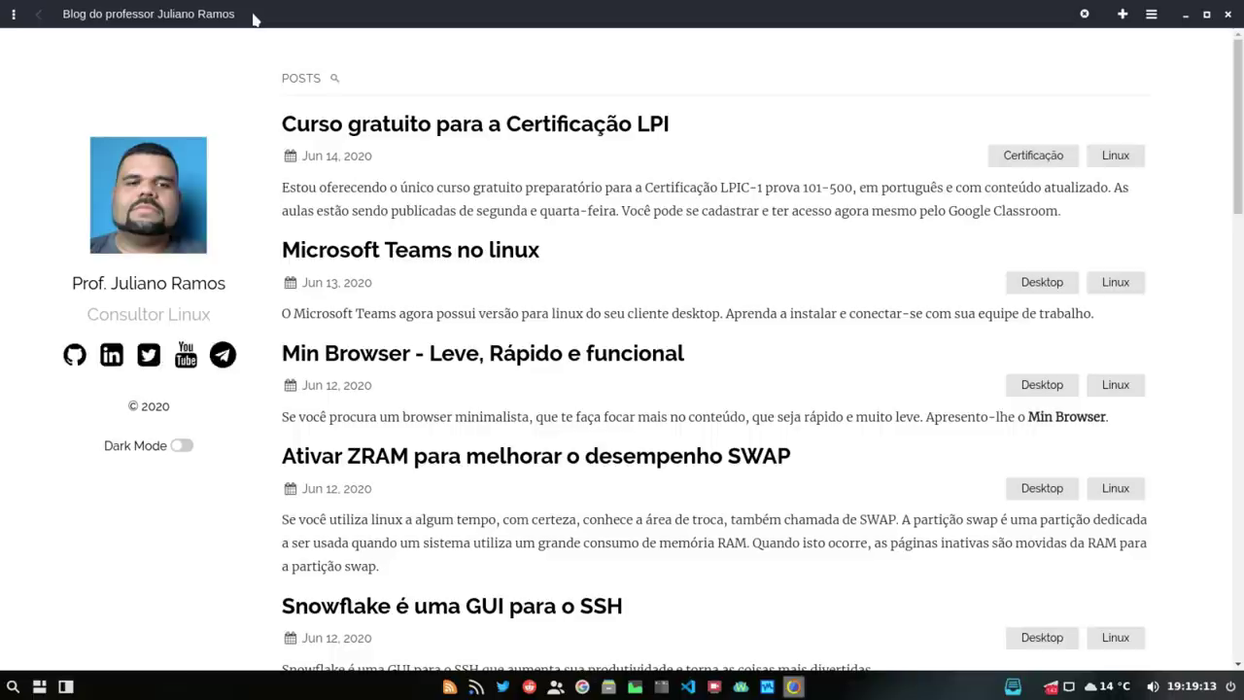
pyautogui.click(180, 445)
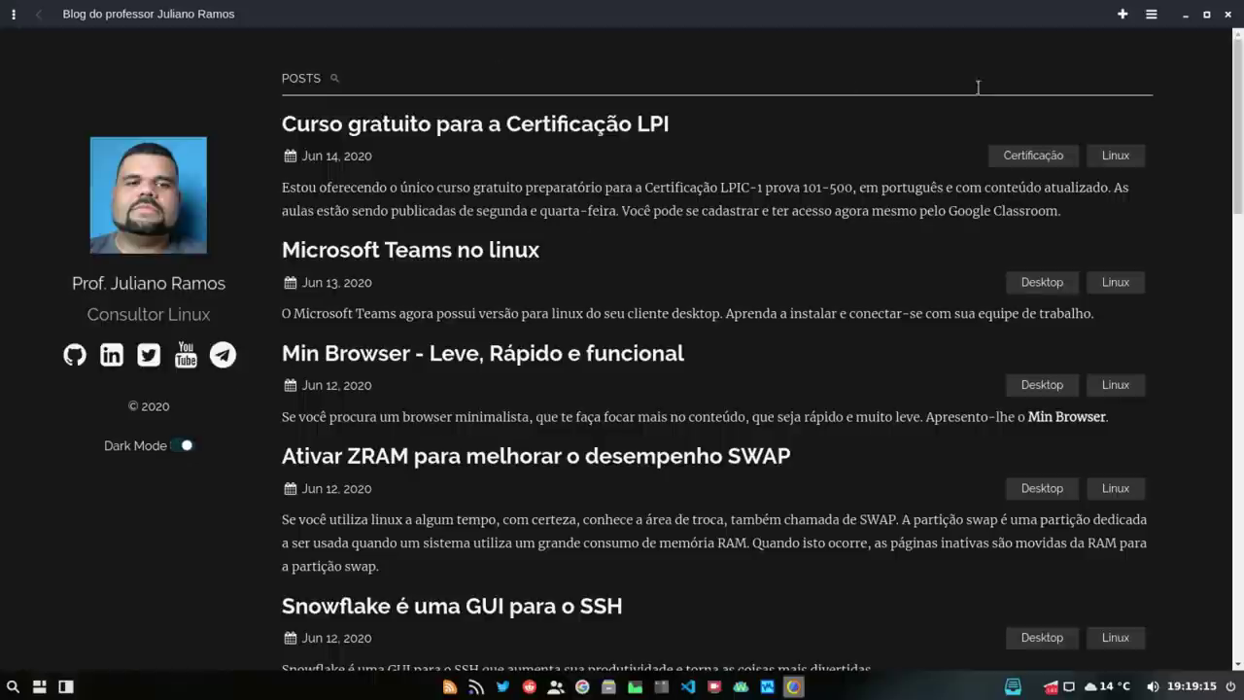
# Open mix.com in a new tab, and create a new task with google.com.br loaded in it.
pyautogui.click(1123, 16)
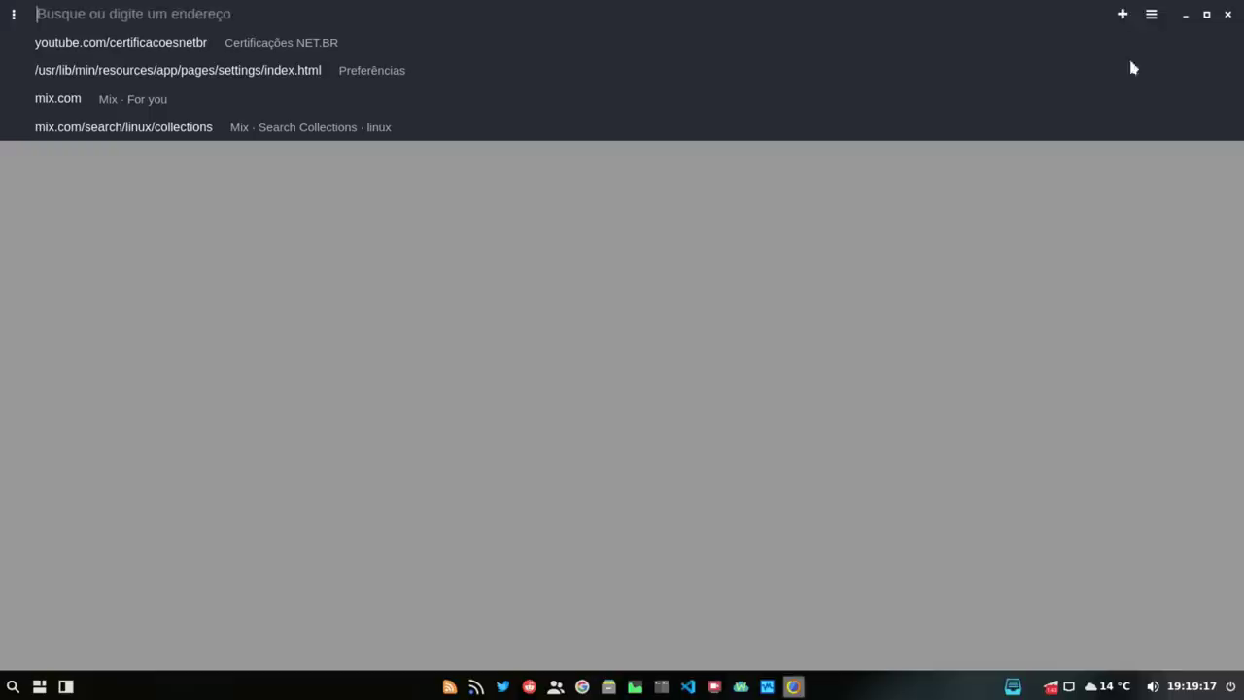
pyautogui.click(138, 102)
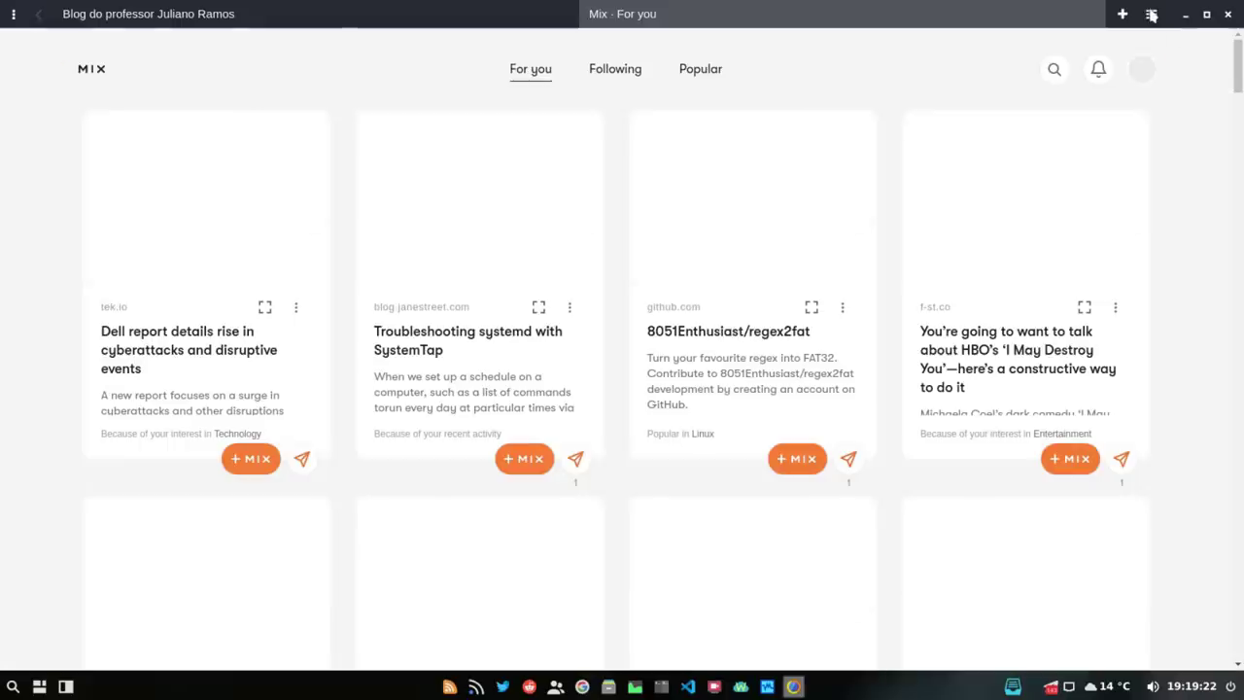
pyautogui.click(1152, 14)
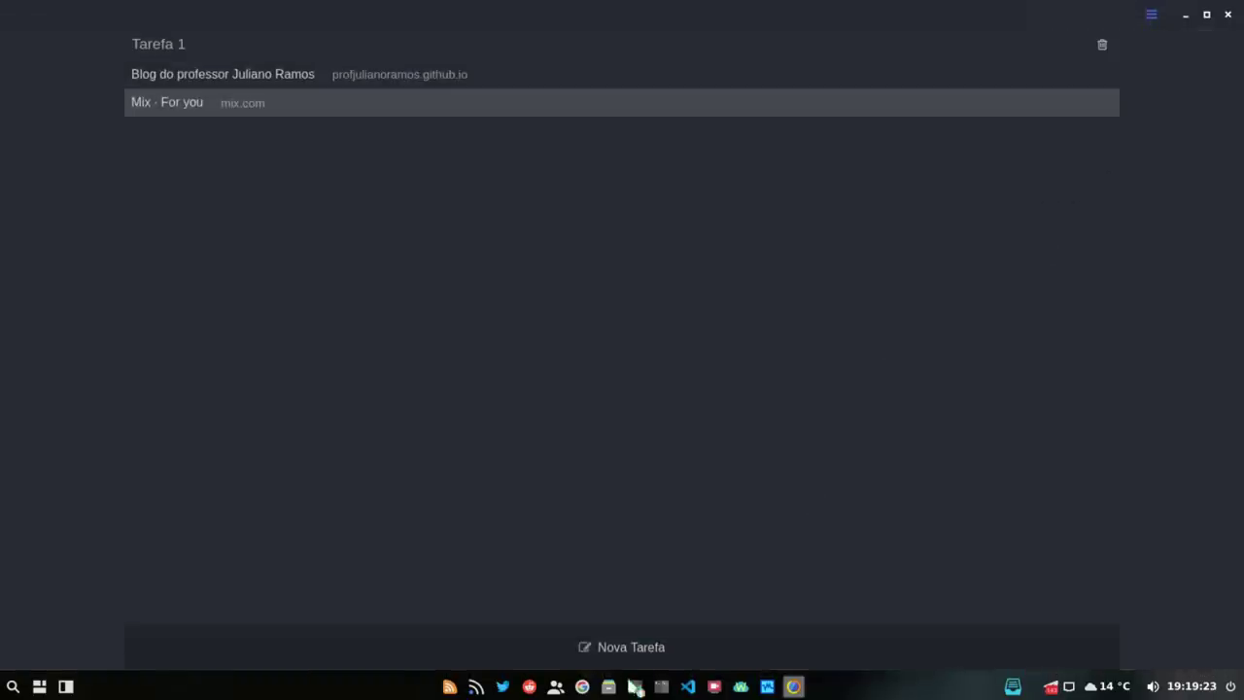
pyautogui.click(599, 653)
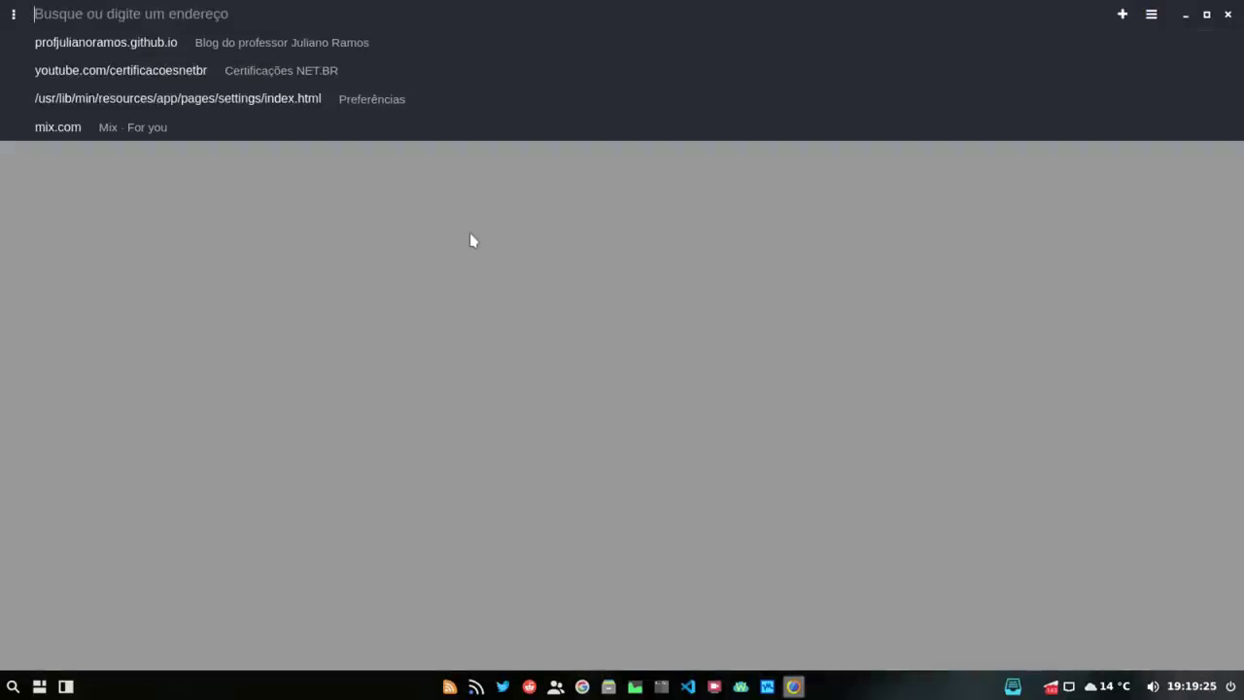
pyautogui.write('google.com.br')
pyautogui.press('Return')
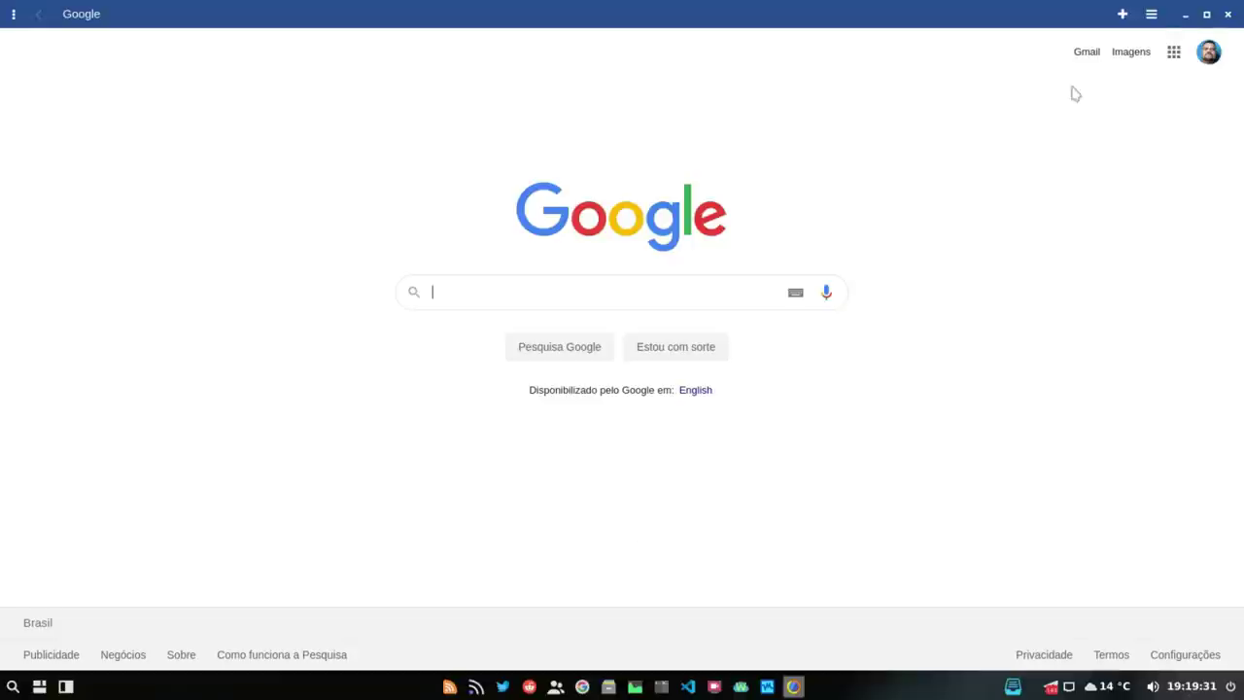
# Switch from the Google task back to the professor's blog tab in Tarefa 1.
pyautogui.click(1152, 15)
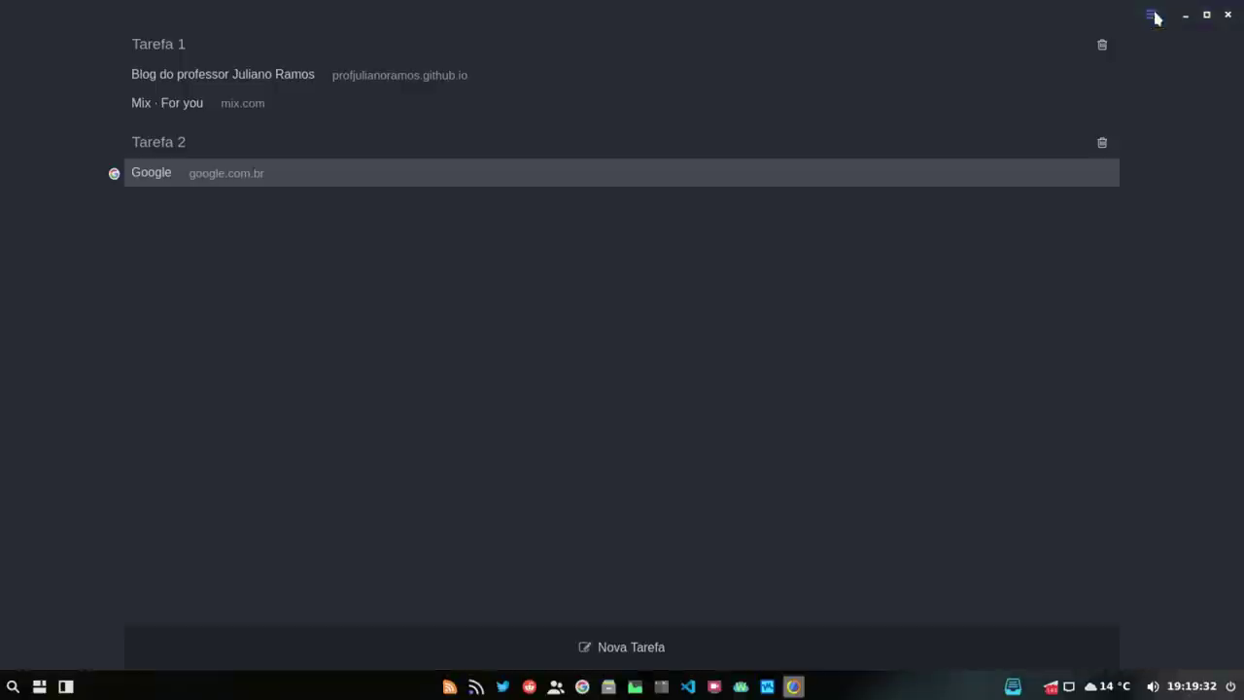
pyautogui.click(172, 45)
pyautogui.click(145, 73)
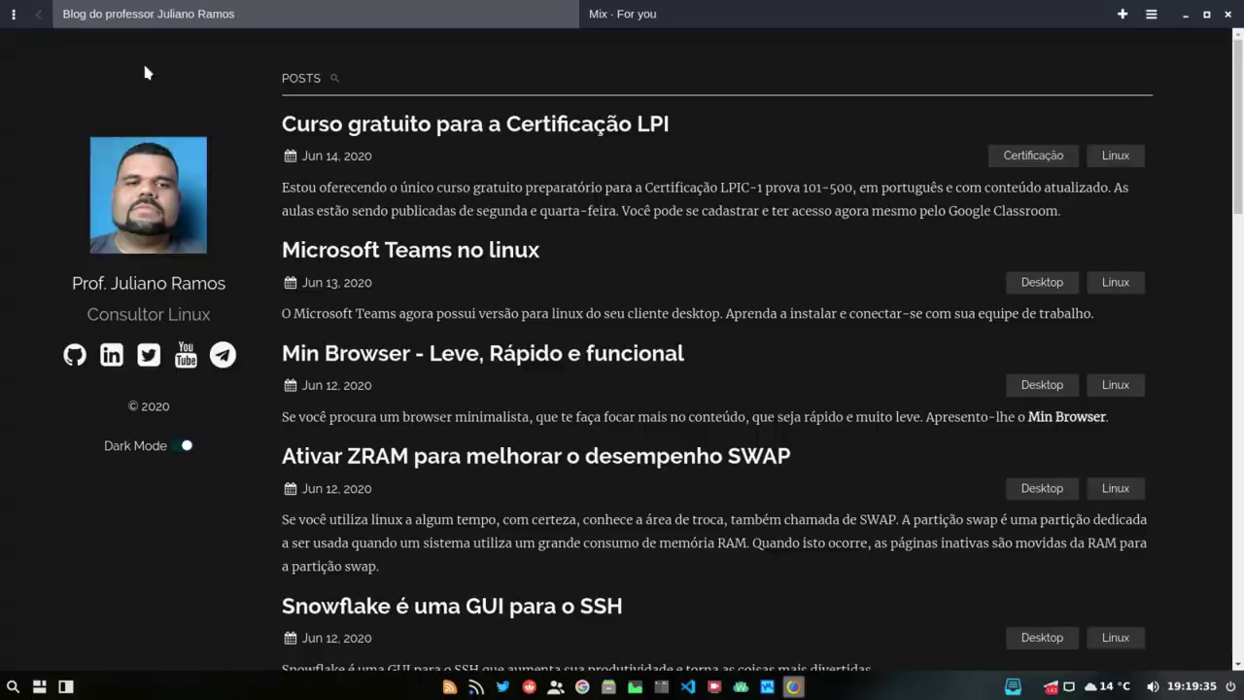
# View the Mix tab and return to the professor's blog, then close the Mix tab and the browser.
pyautogui.click(821, 15)
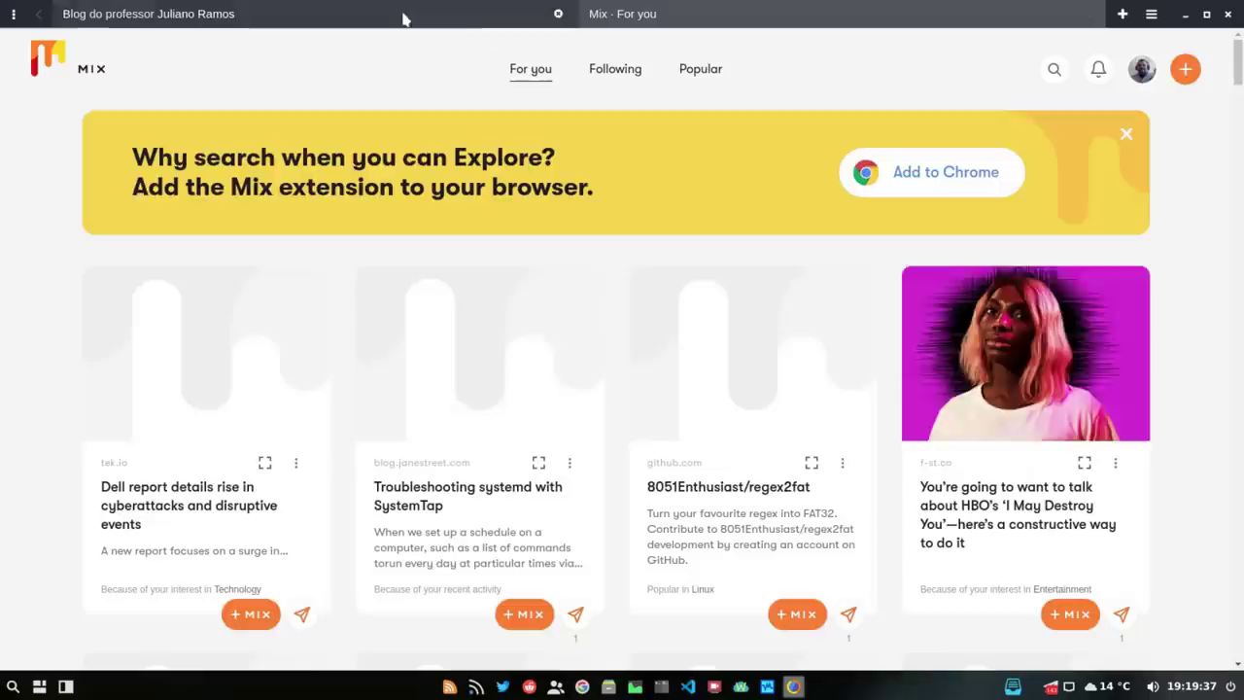
pyautogui.hotkey('ctrl', 'shift', 'Tab')
pyautogui.click(1084, 14)
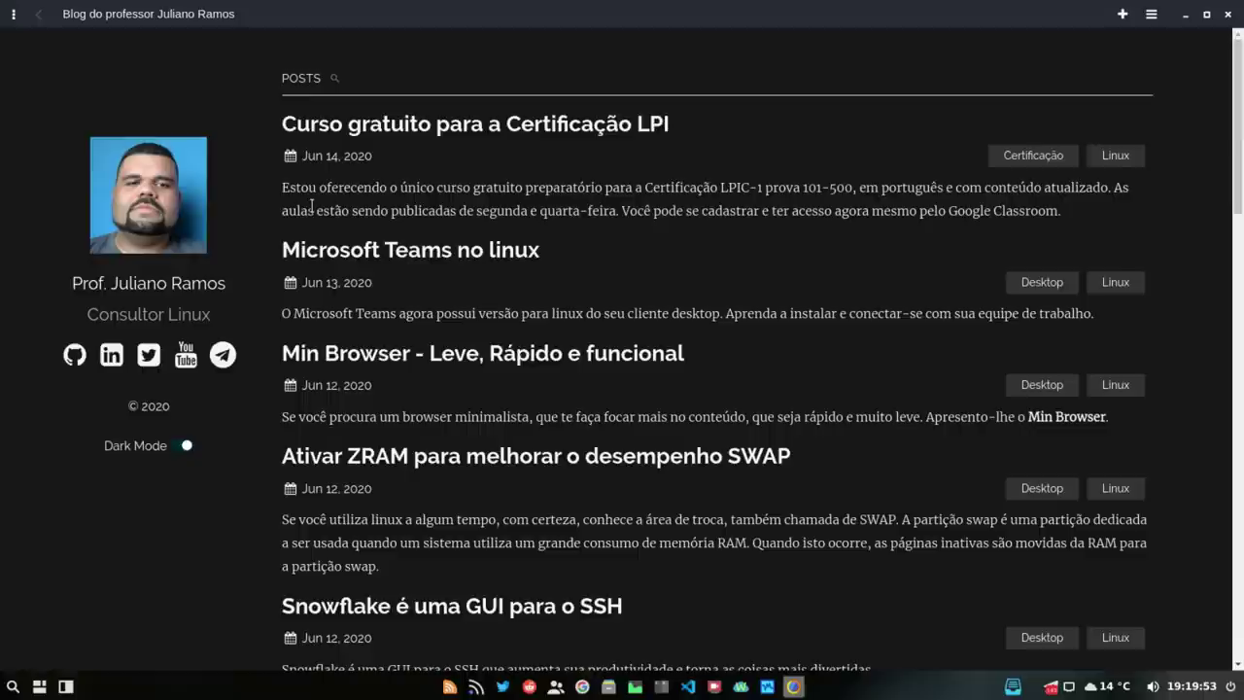
pyautogui.click(1227, 13)
# Launch the PCSXR PlayStation emulator from the installed applications.
pyautogui.click(7, 686)
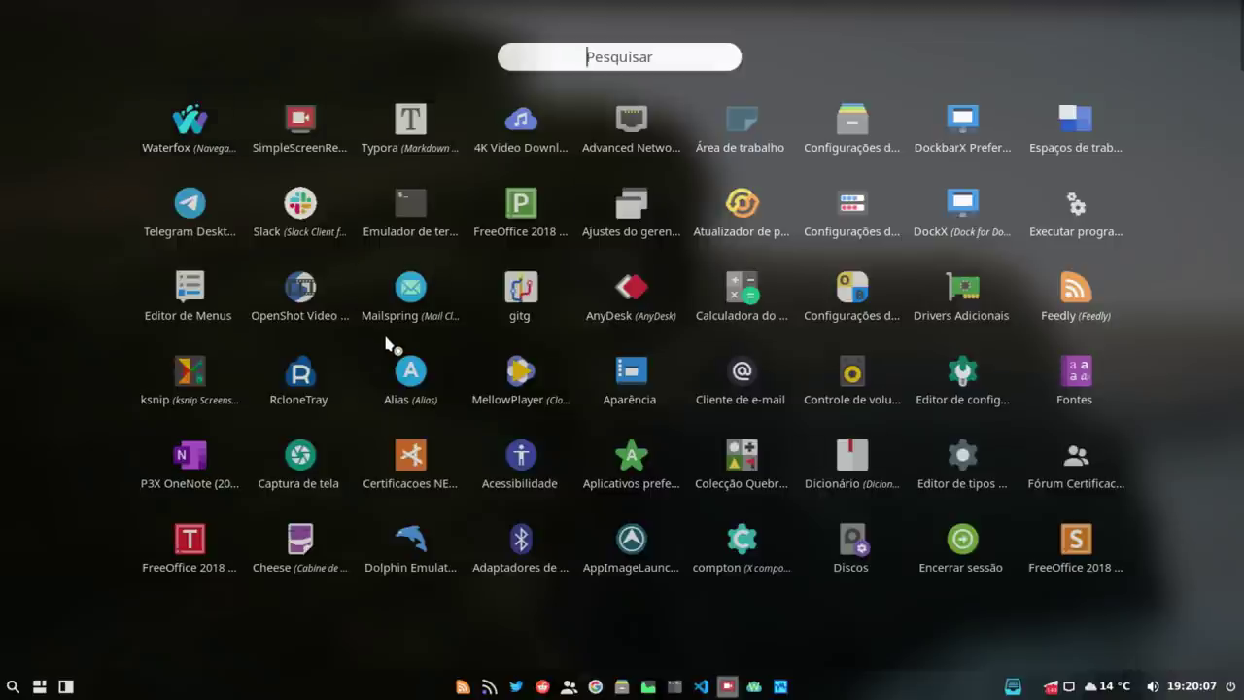
pyautogui.scroll(-1, 387, 345)
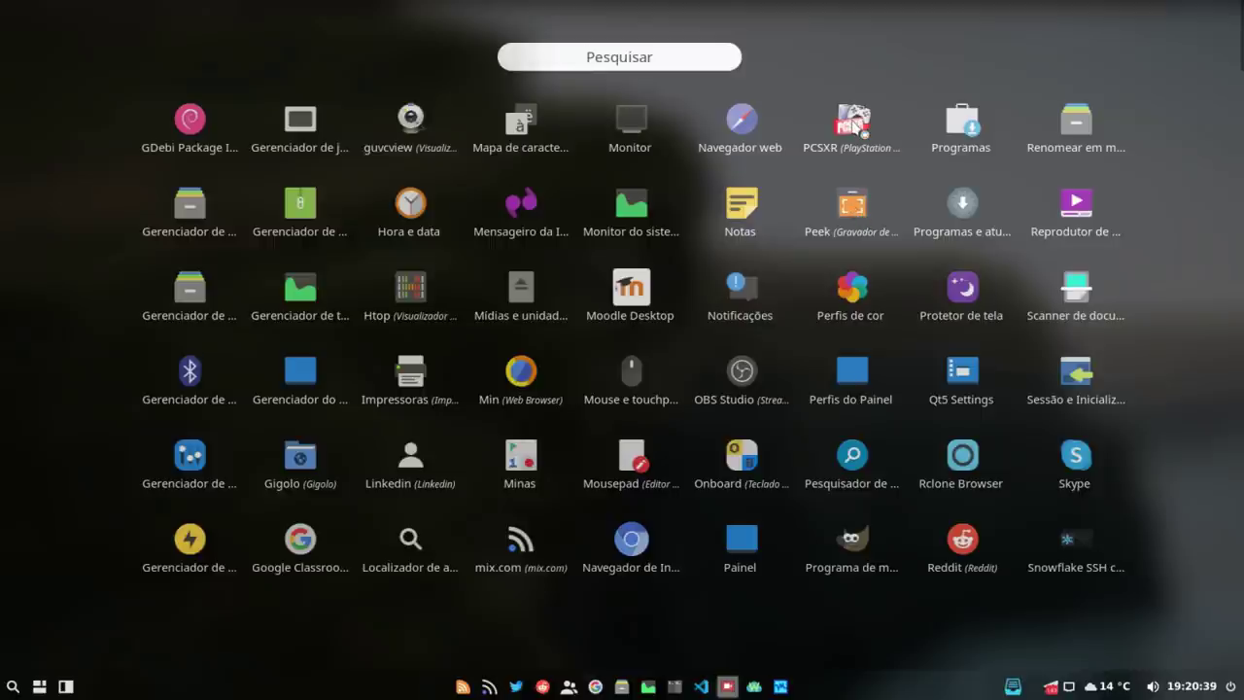
pyautogui.click(852, 123)
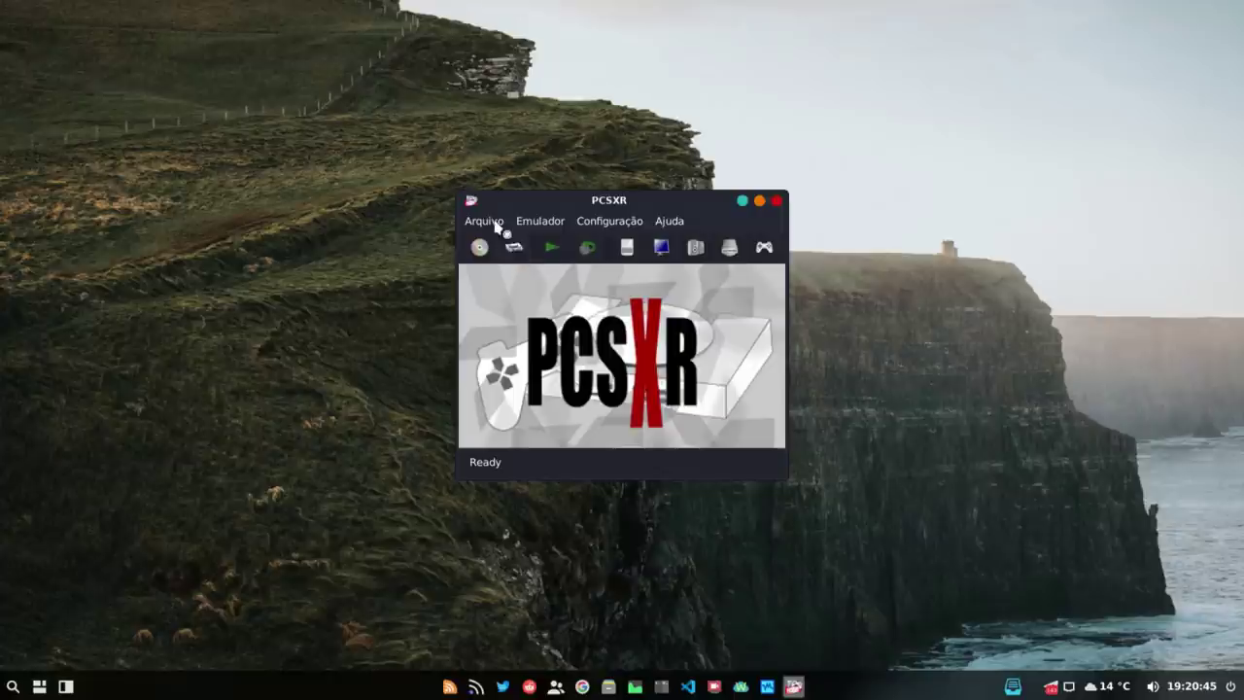
# Start running a CD image and browse to the Crash Bandicoot folder in Documentos/Games/Roms/playstation.
pyautogui.click(489, 222)
pyautogui.click(505, 258)
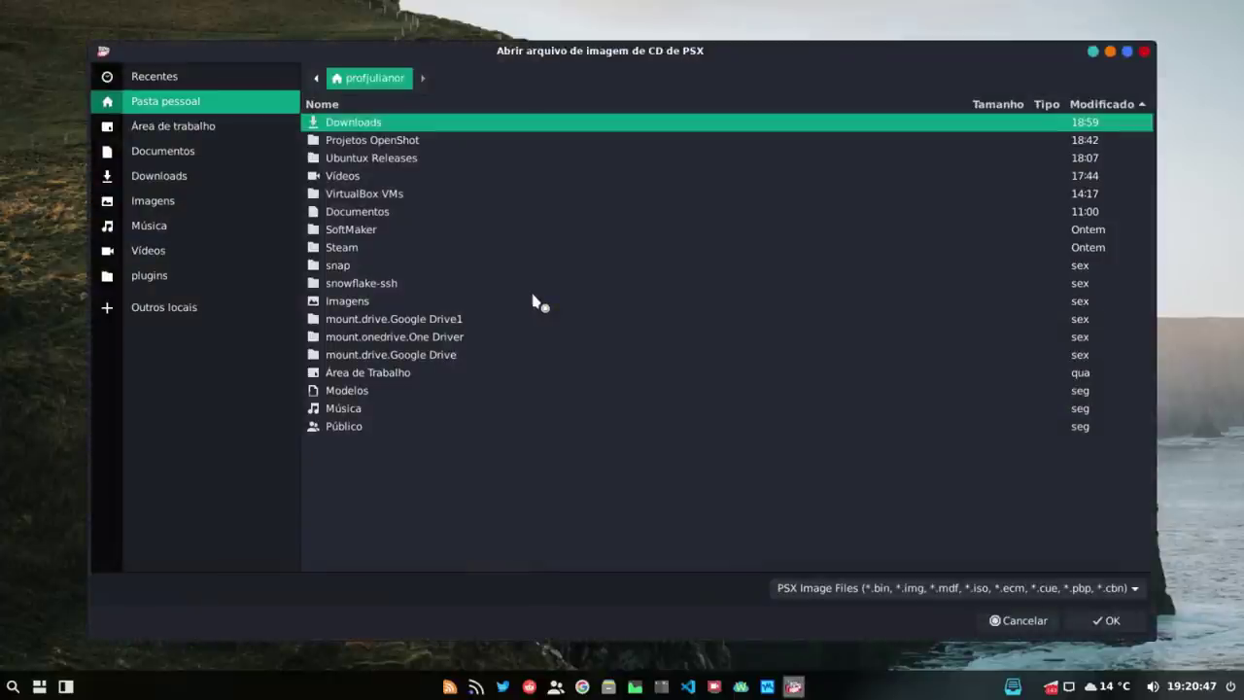
pyautogui.click(160, 154)
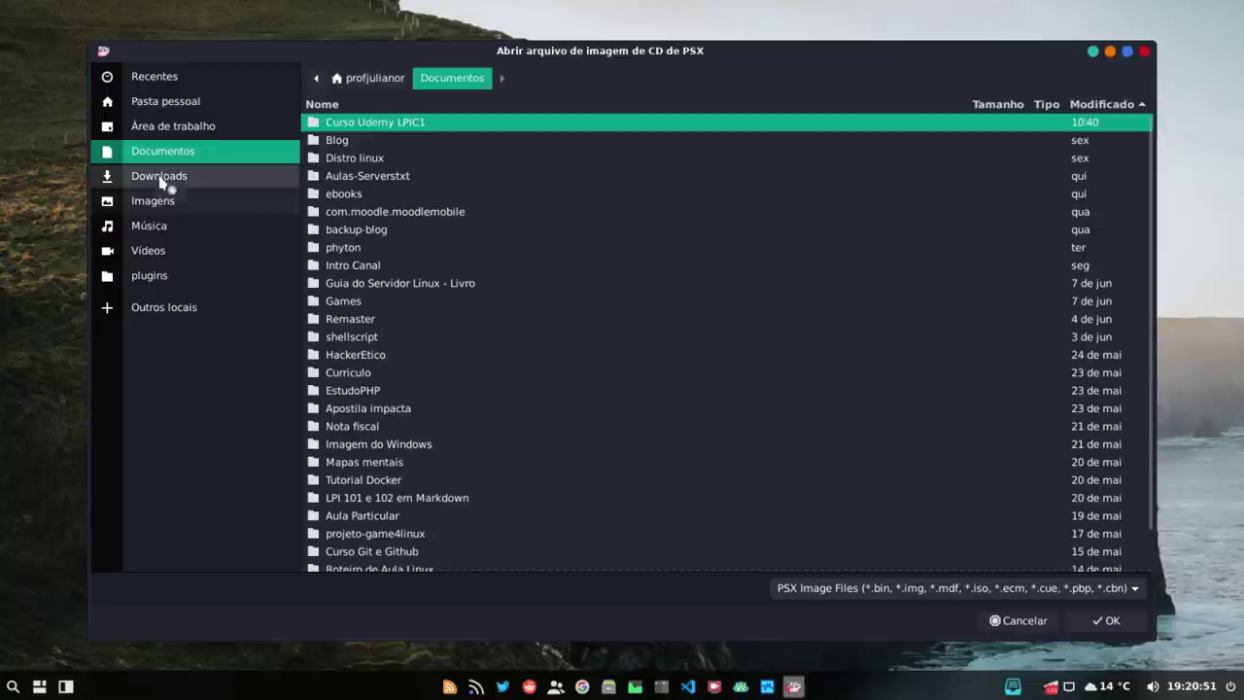
pyautogui.scroll(-2, 420, 360)
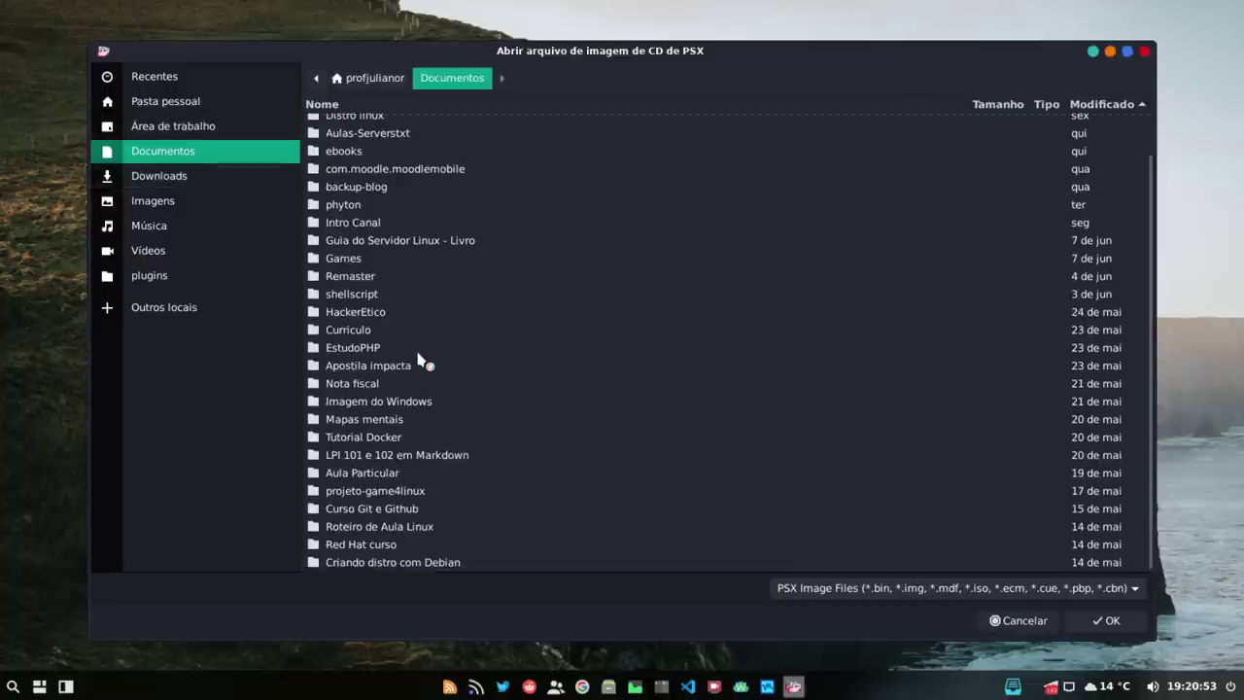
pyautogui.doubleClick(336, 268)
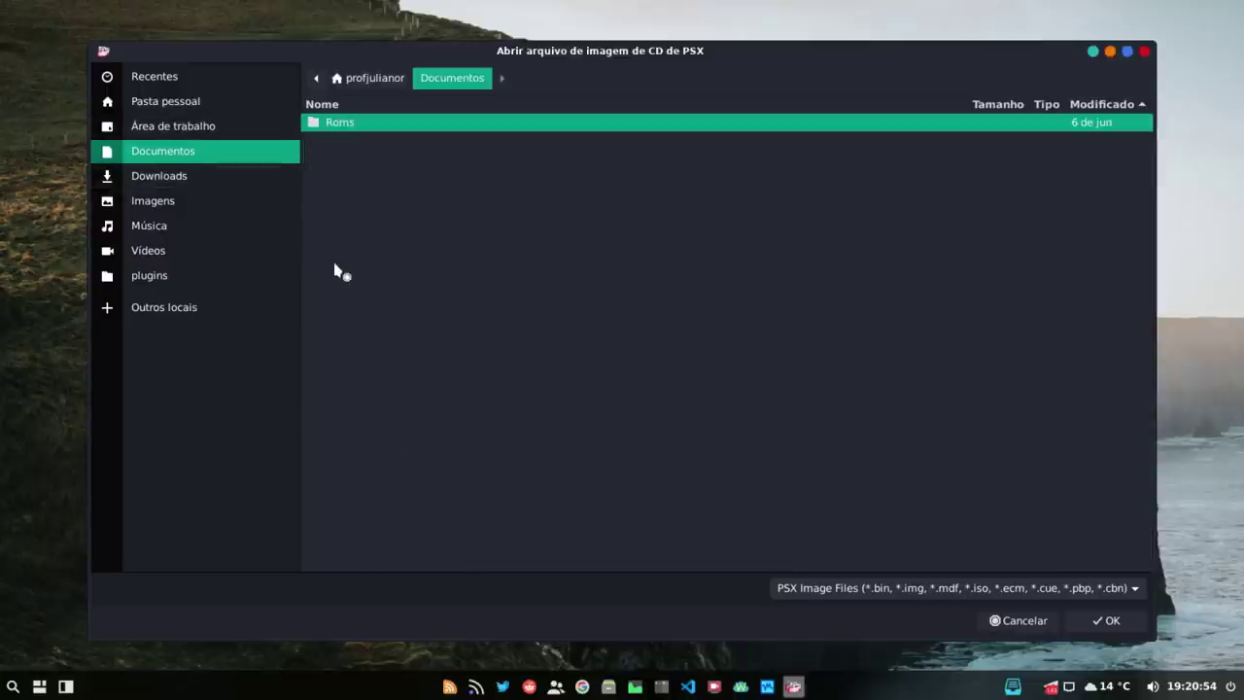
pyautogui.doubleClick(389, 123)
pyautogui.doubleClick(369, 160)
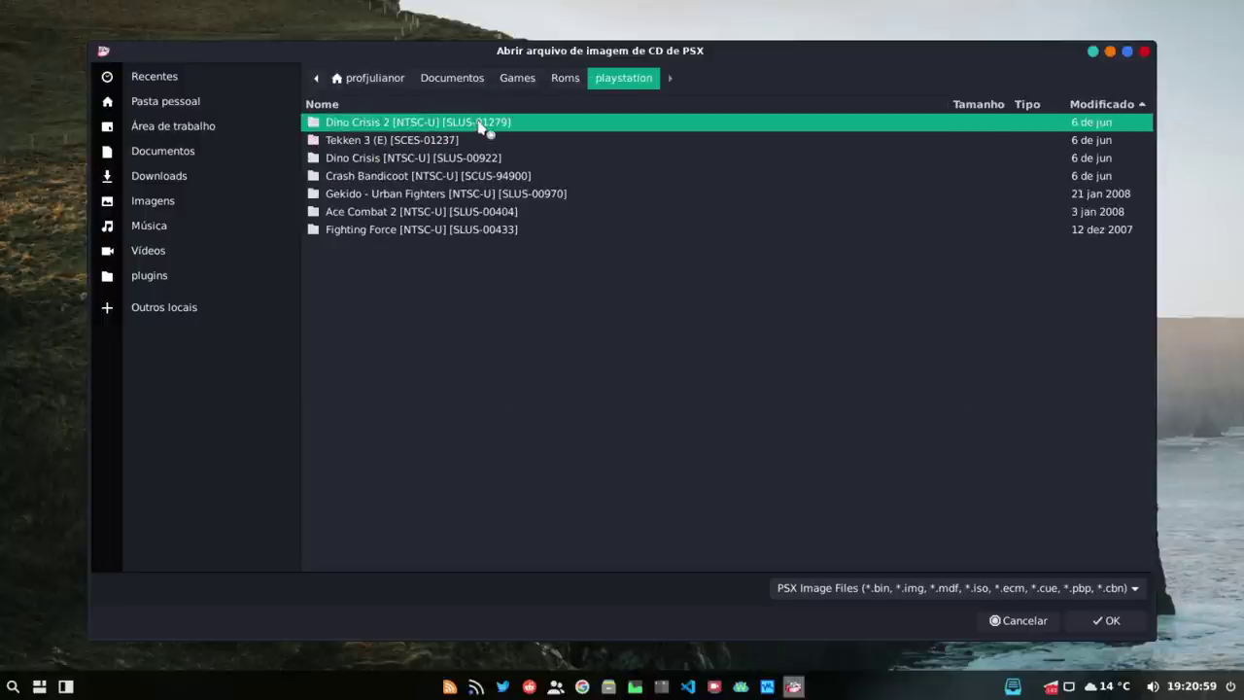
pyautogui.doubleClick(396, 176)
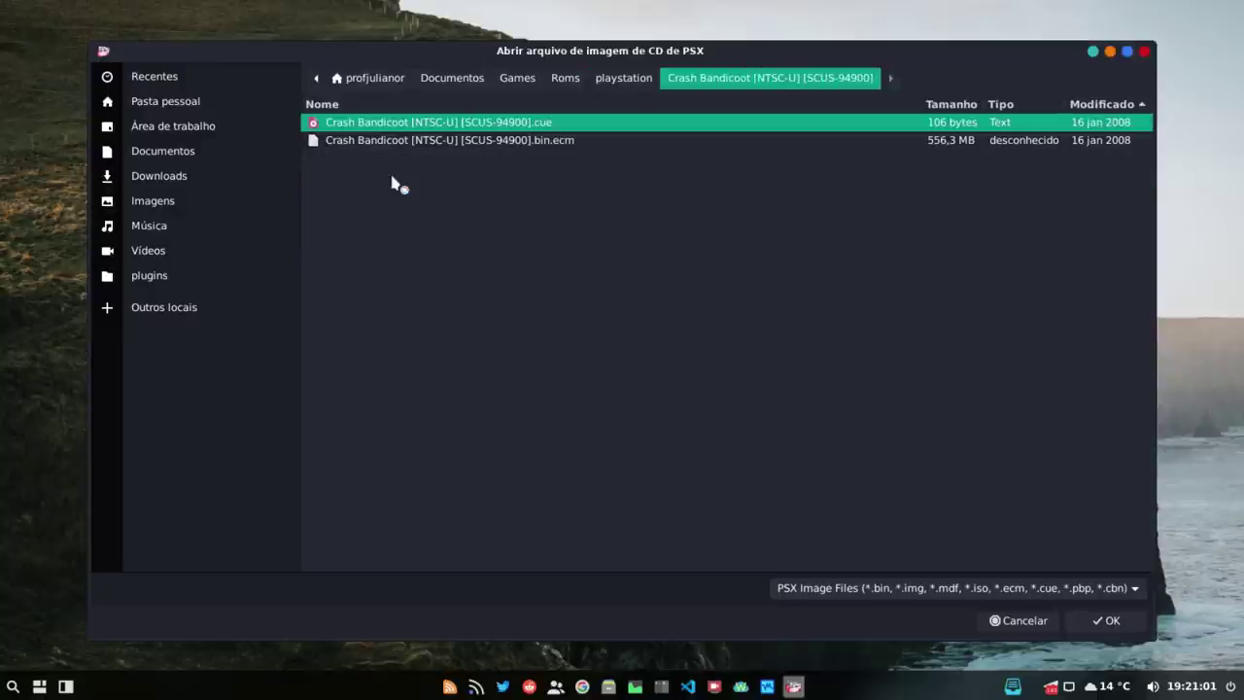
# Try to run the Crash Bandicoot .cue image, and try running a CD directly, dismissing both error dialogs.
pyautogui.doubleClick(557, 123)
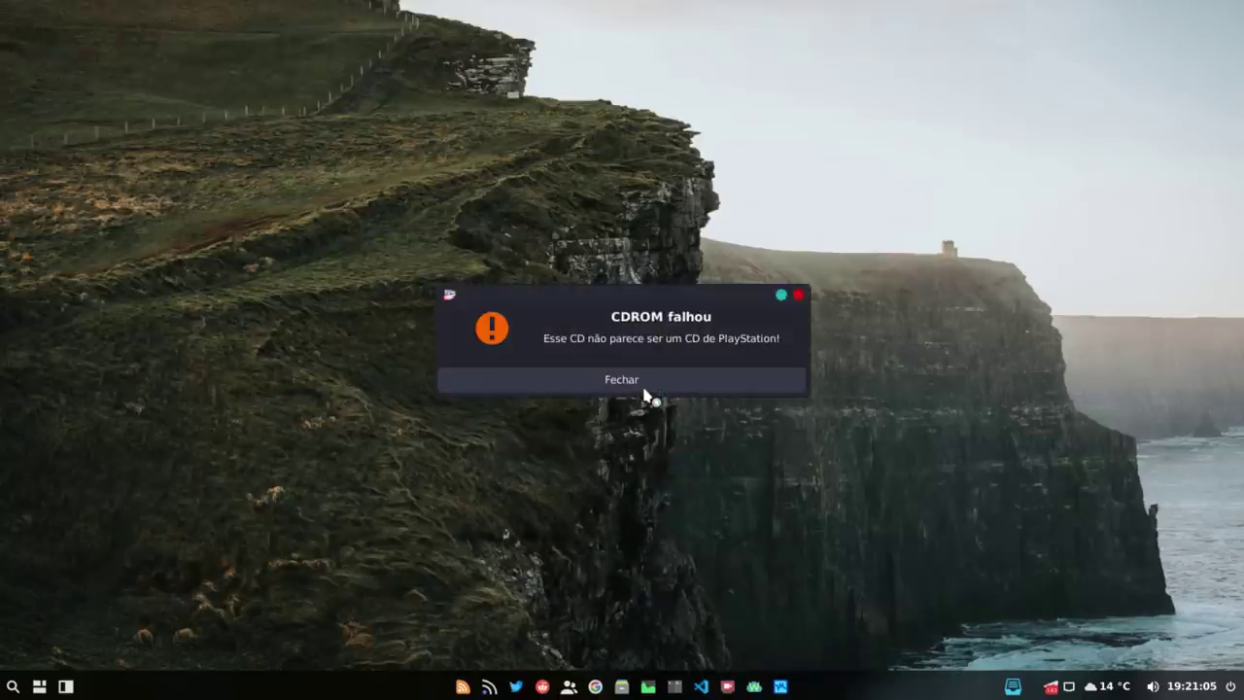
pyautogui.click(644, 389)
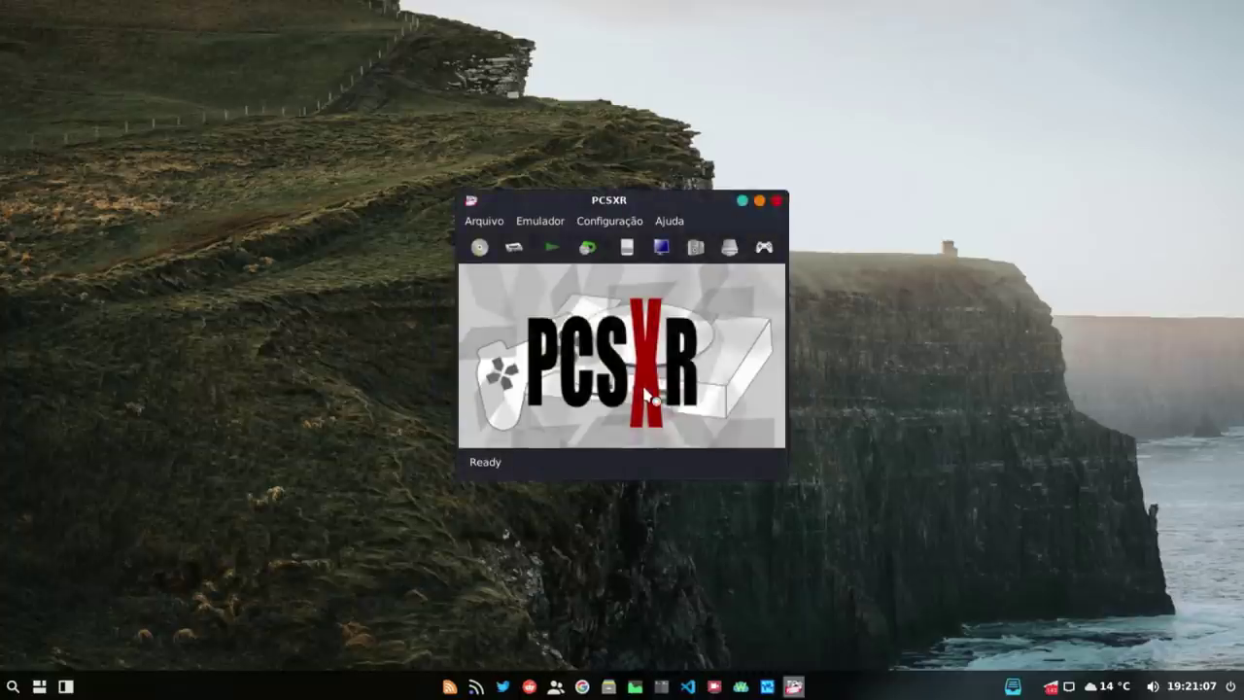
pyautogui.click(480, 246)
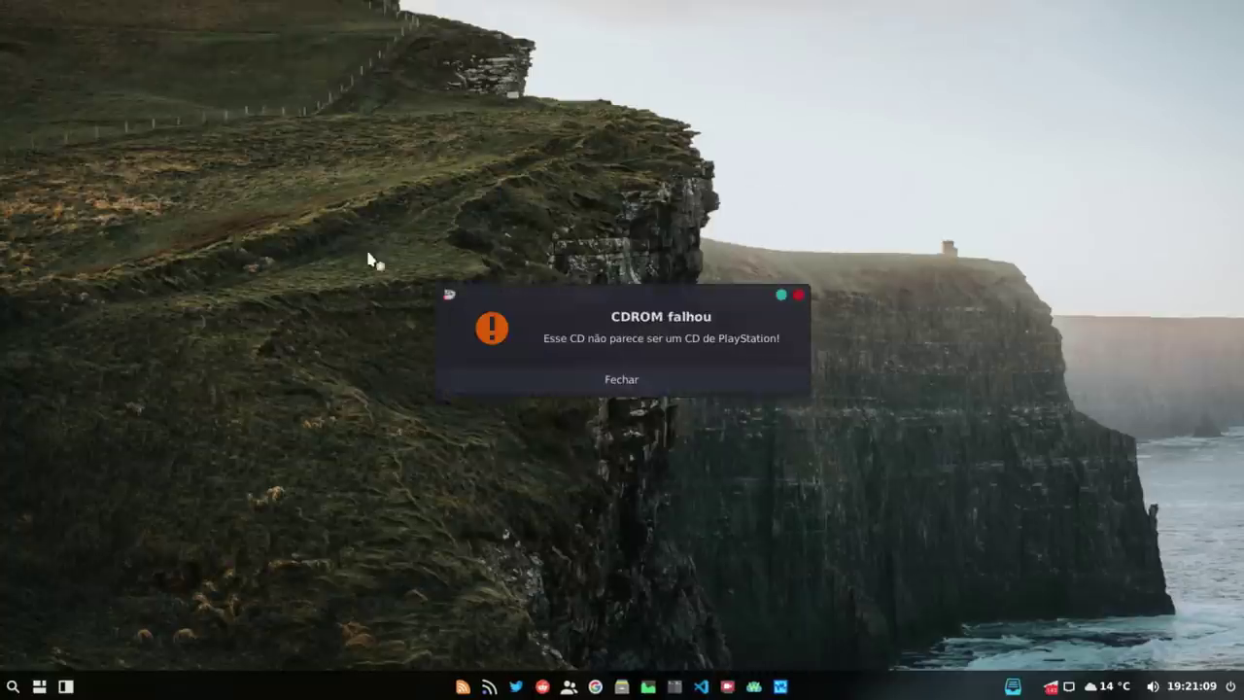
pyautogui.click(559, 373)
# Run the CD image Crash Bandicoot [NTSC-U] [SCUS-94900].bin.ecm.
pyautogui.click(483, 219)
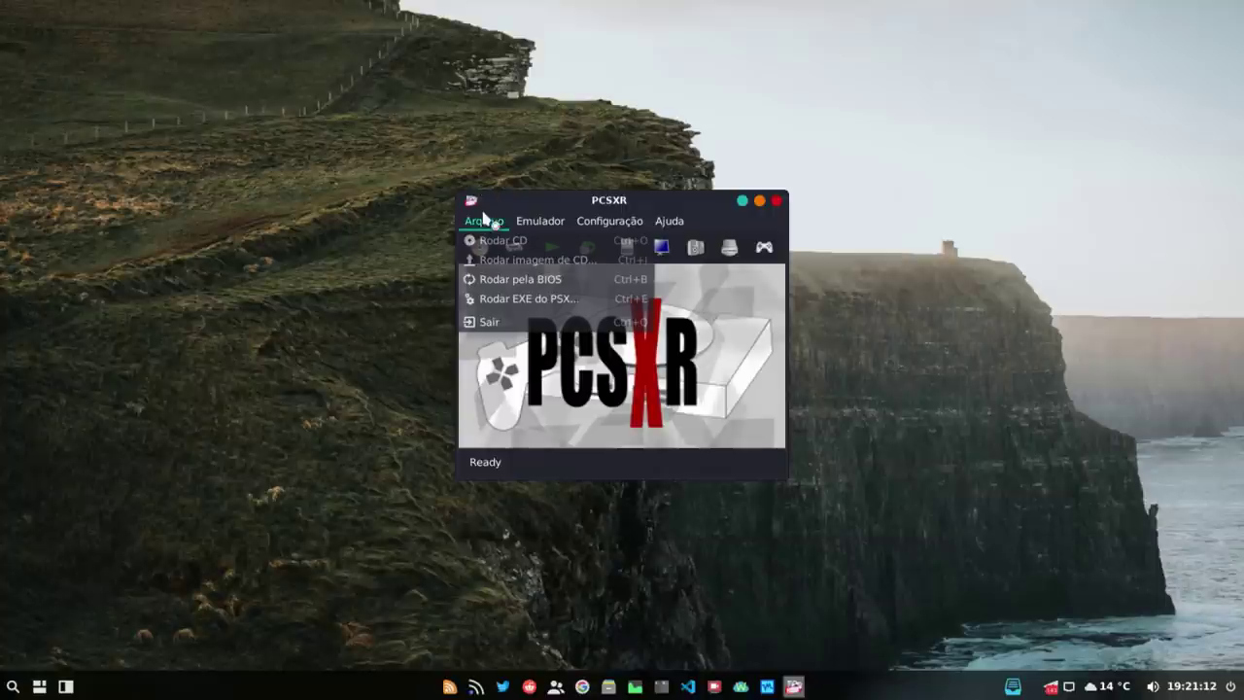
pyautogui.click(491, 266)
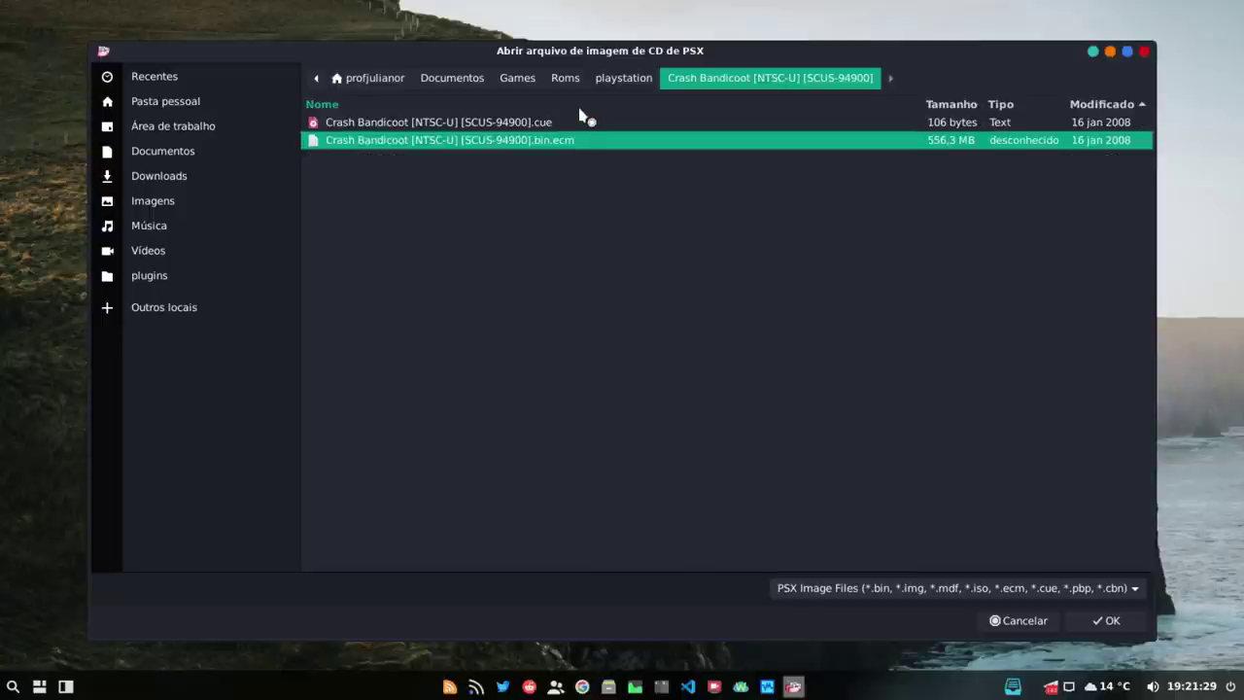
pyautogui.click(1092, 627)
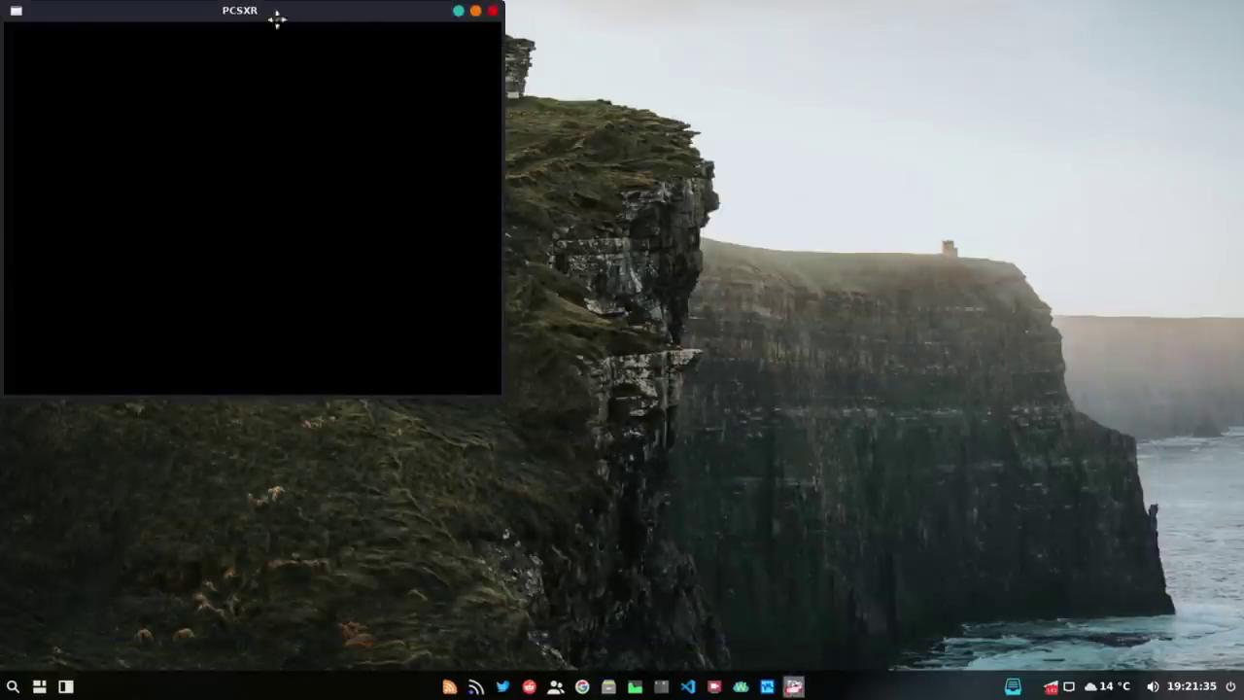
# Move the game window away from the screen corner, start a new Crash Bandicoot game, and close the game and emulator.
pyautogui.moveTo(273, 12); pyautogui.dragTo(375, 66)
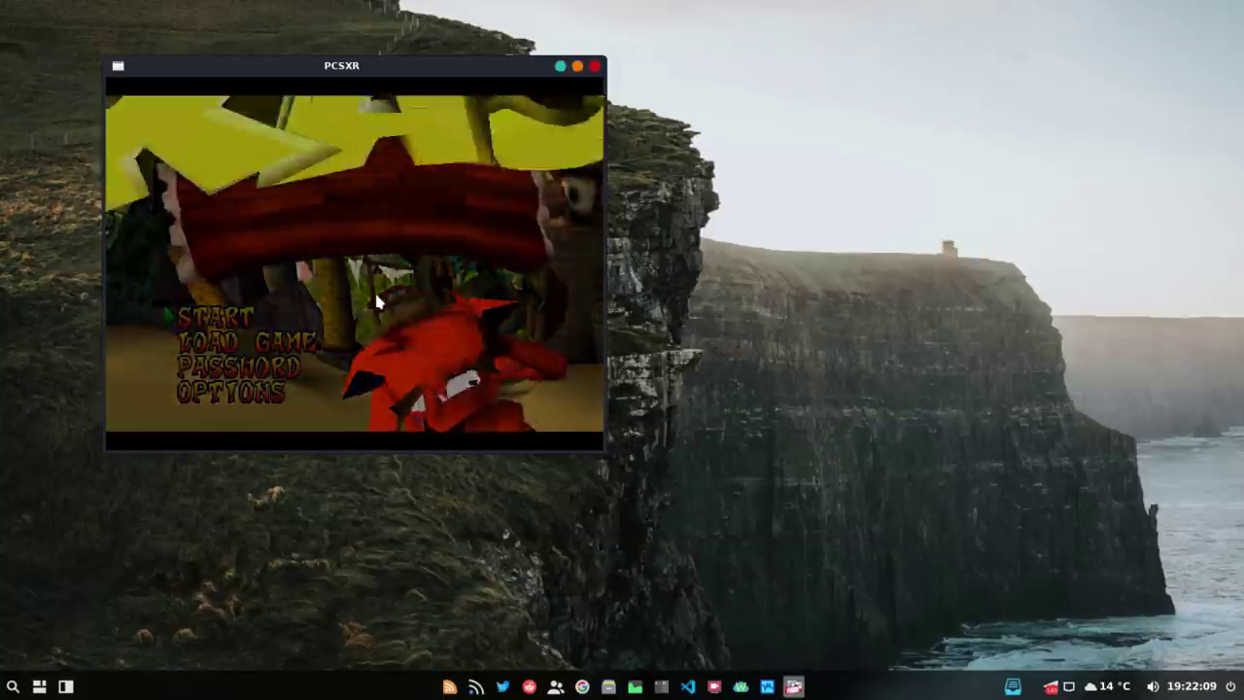
pyautogui.press('Return')
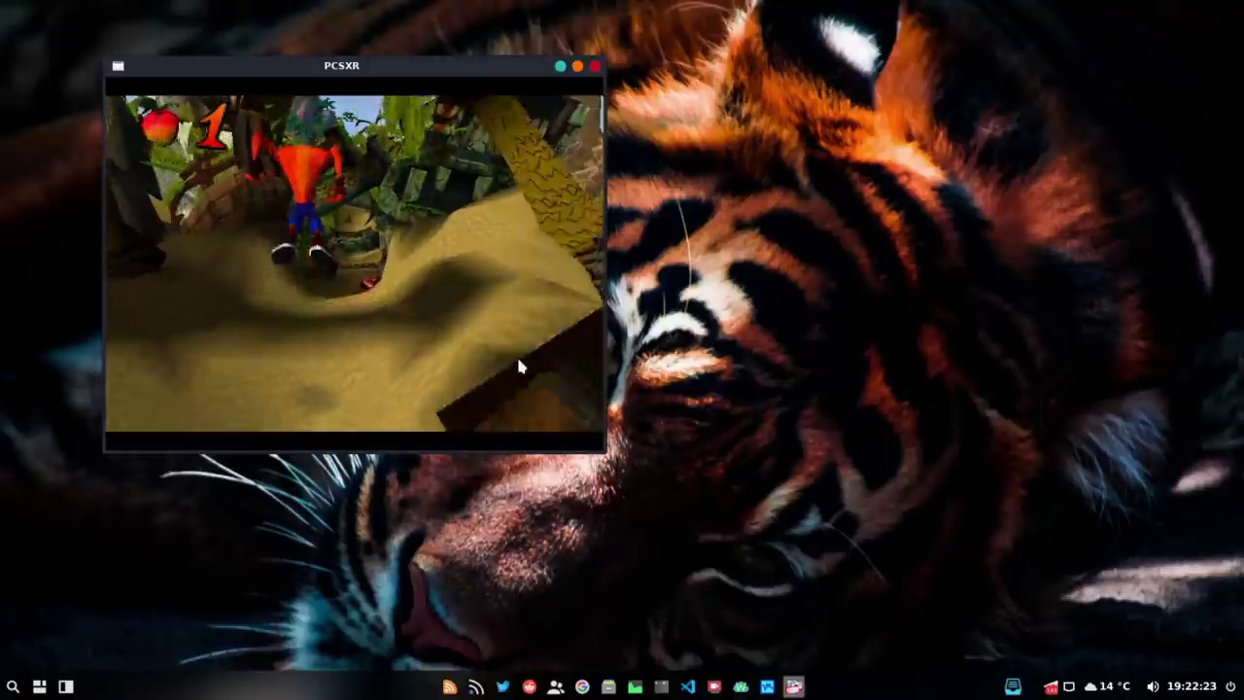
pyautogui.click(595, 67)
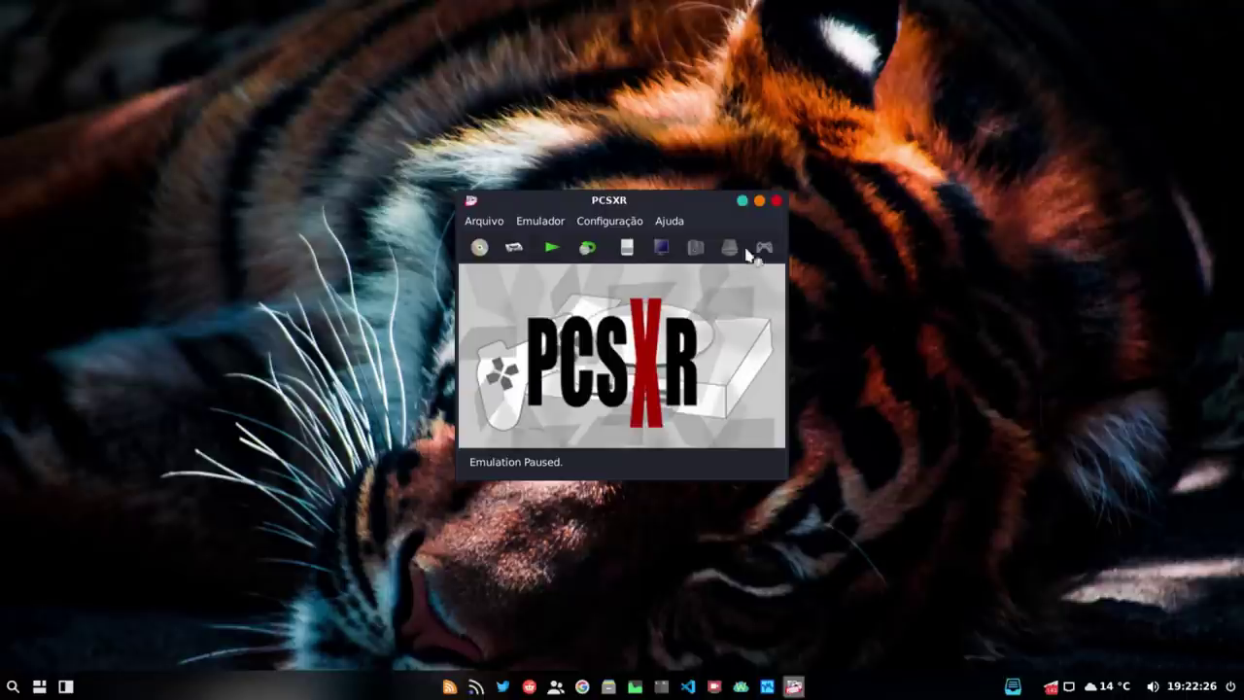
pyautogui.click(776, 201)
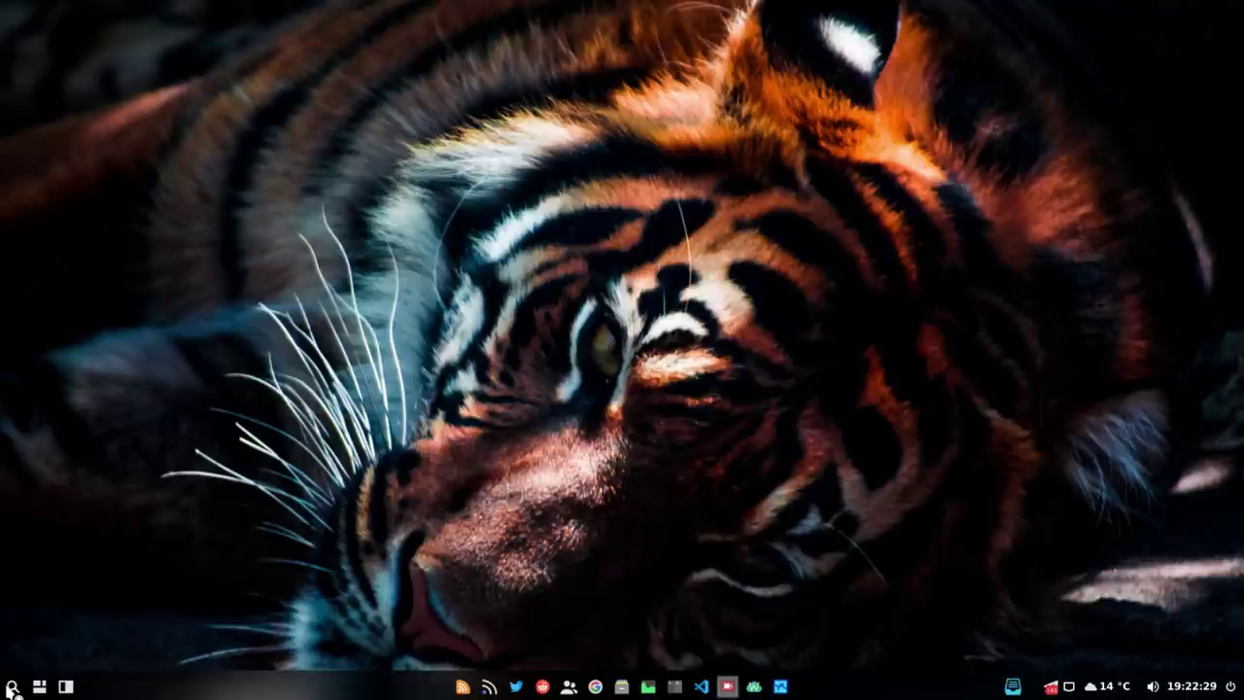
# Launch Visual Studio Code from the last page of installed applications and maximize its window.
pyautogui.click(12, 686)
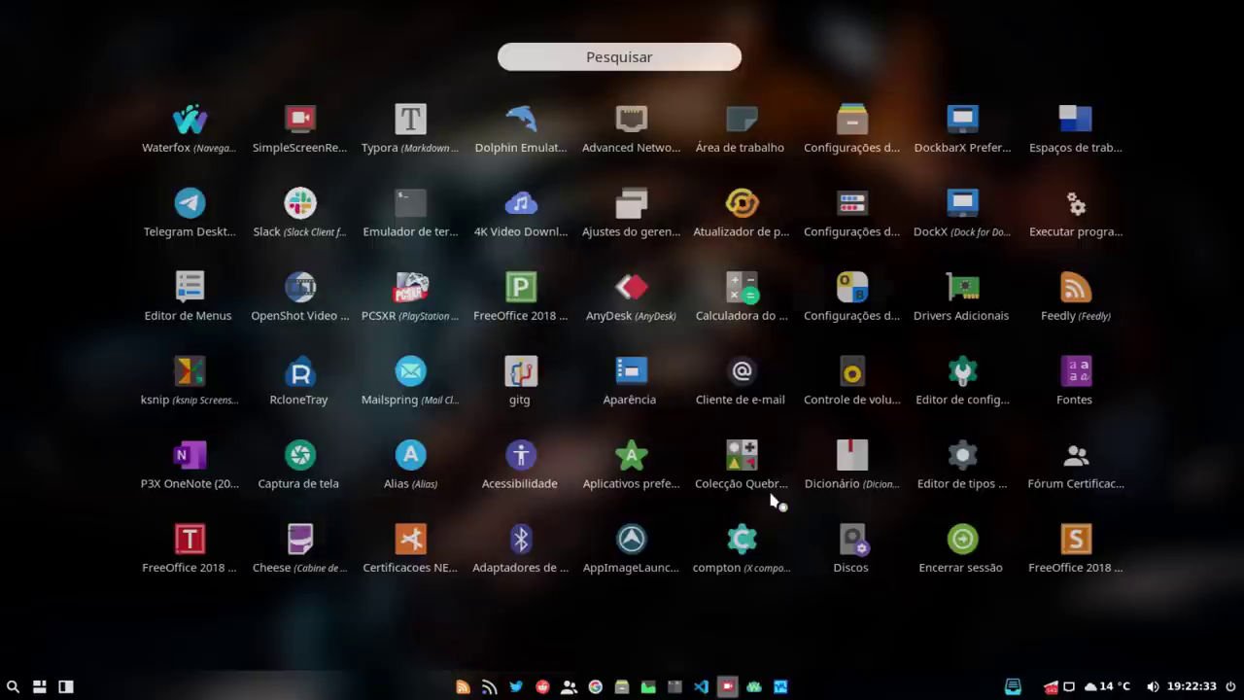
pyautogui.scroll(-1, 773, 499)
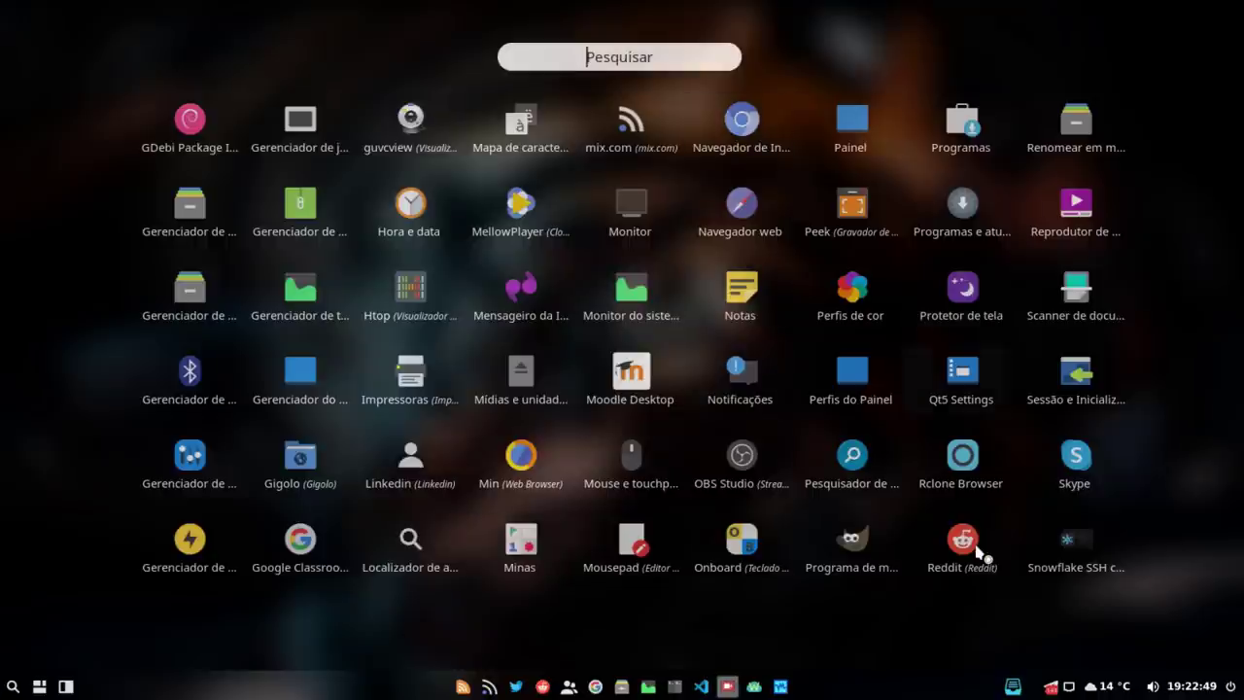
pyautogui.scroll(-1, 979, 552)
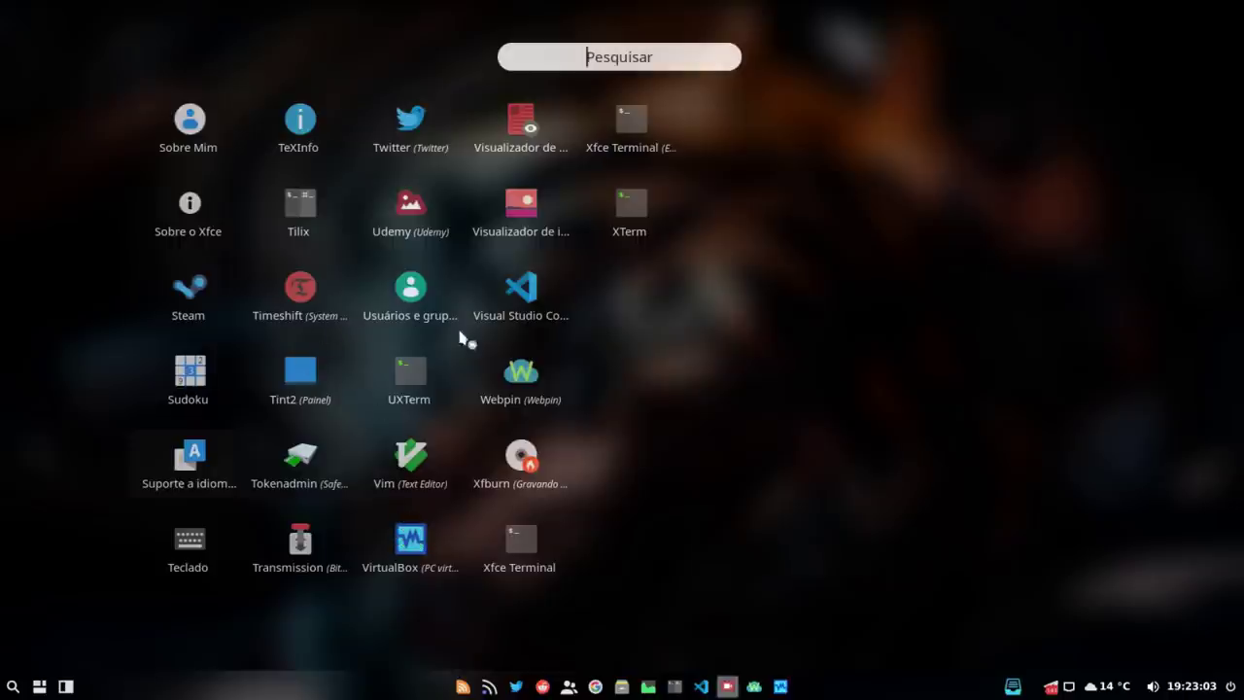
pyautogui.click(525, 294)
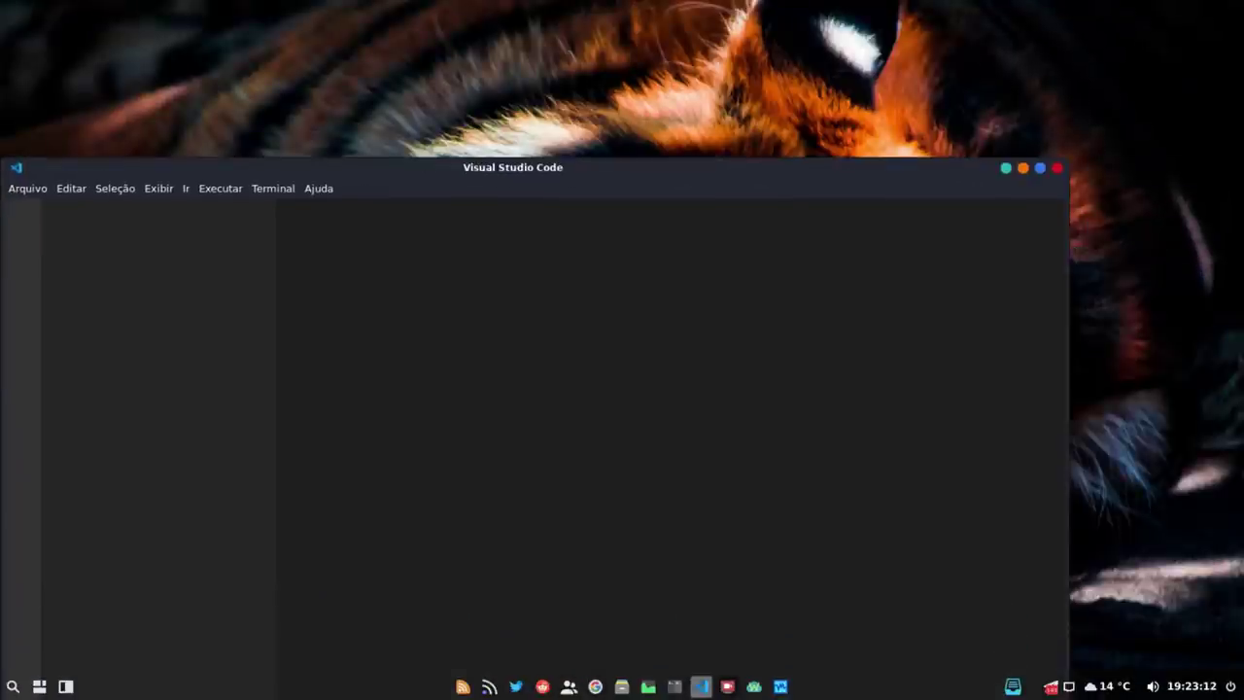
pyautogui.doubleClick(424, 166)
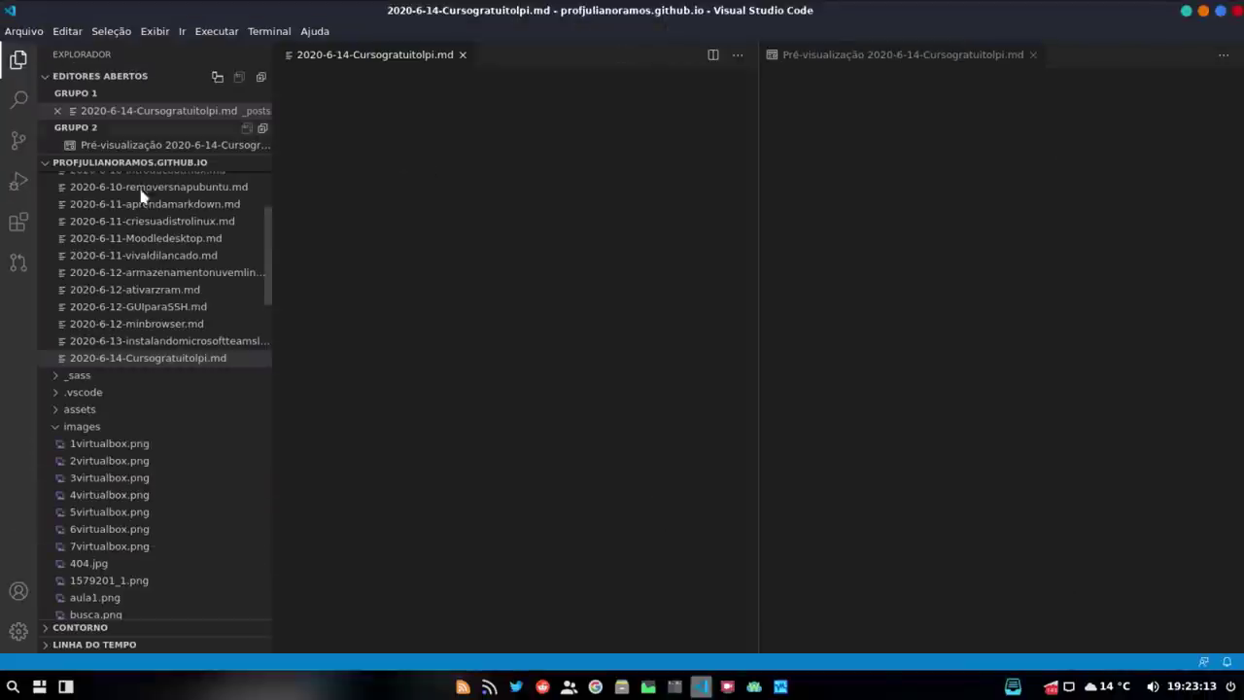
# Examine the 2020-6-14-Cursogratuitolpi.md post beside its preview, and close the editor.
pyautogui.scroll(12, 491, 406)
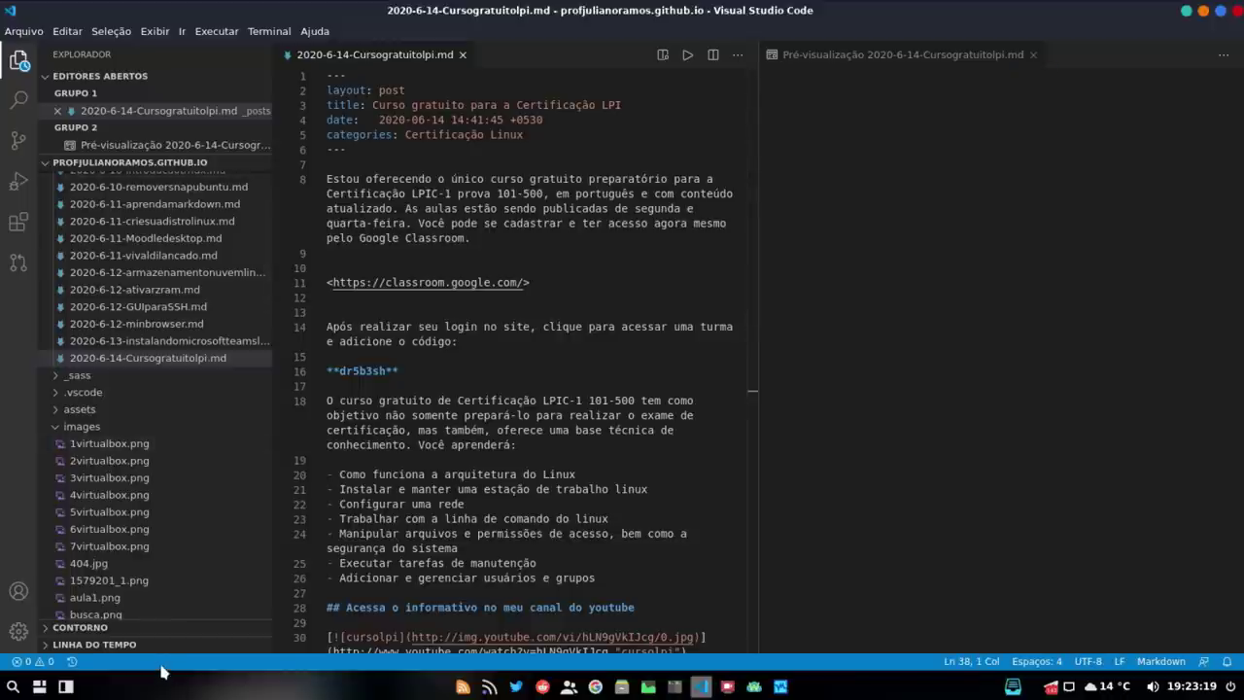
pyautogui.click(635, 357)
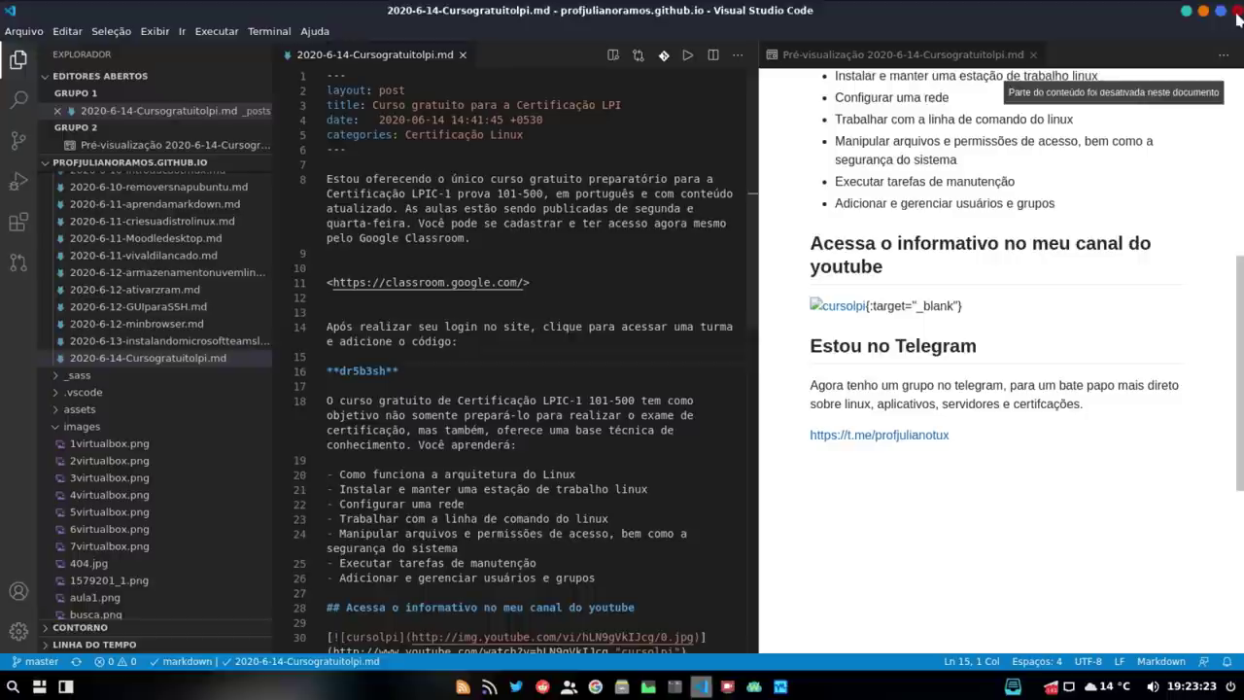
pyautogui.press('super+d')
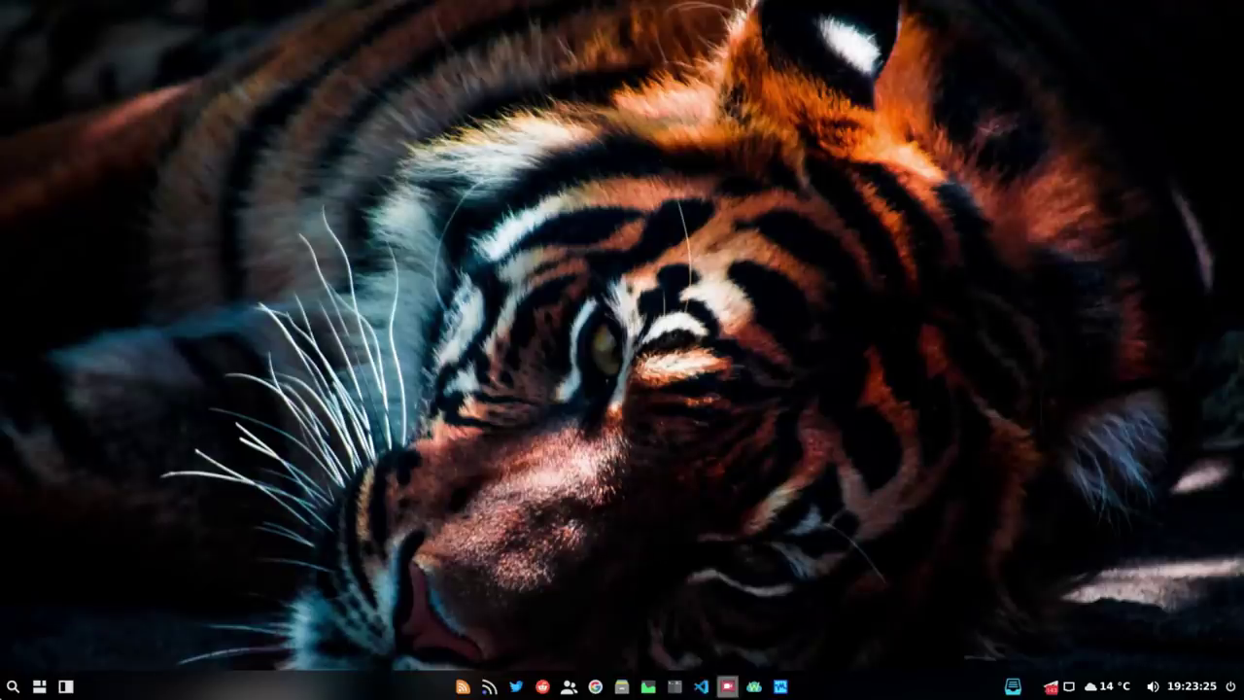
# Search the installed applications for "ssh", launch the Snowflake SSH client, and maximize its window.
pyautogui.click(12, 687)
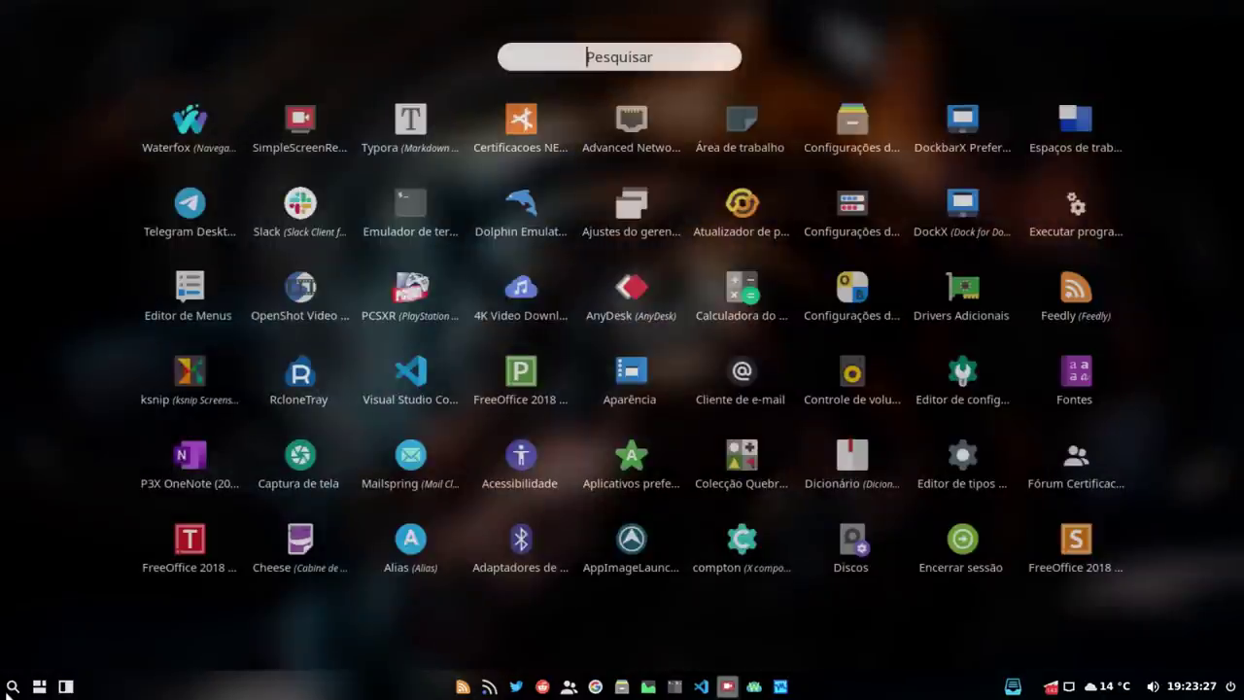
pyautogui.write('ssh')
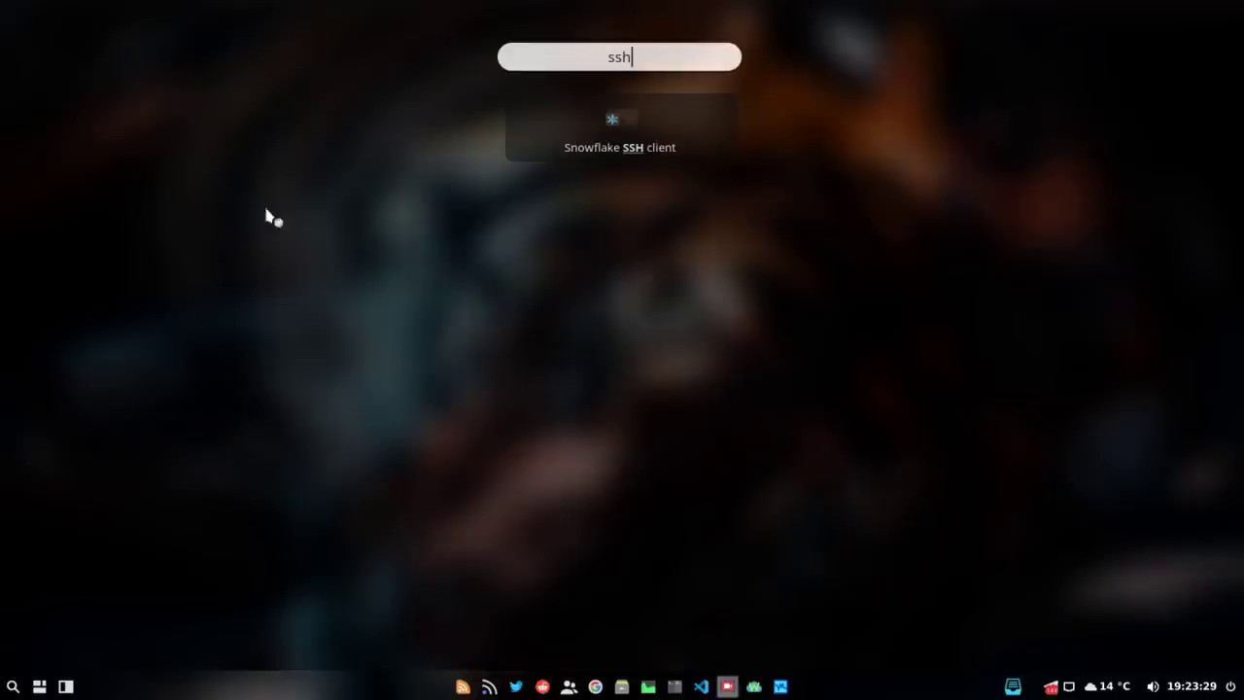
pyautogui.click(618, 138)
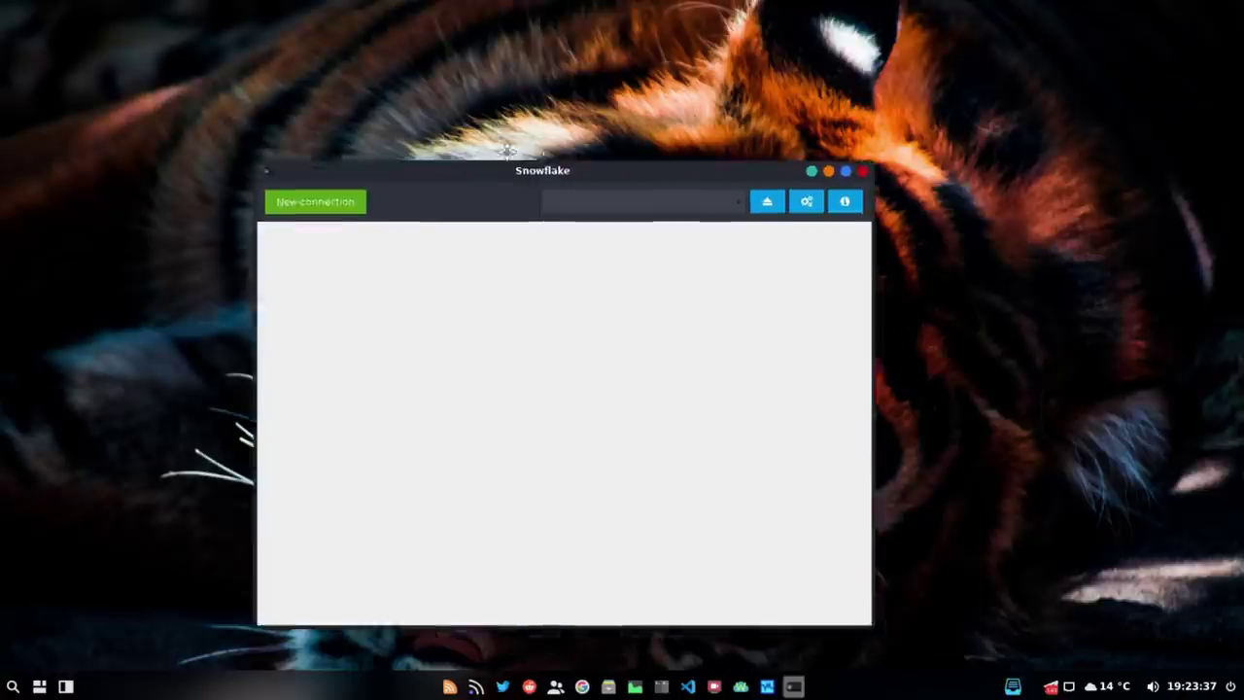
pyautogui.moveTo(543, 167); pyautogui.dragTo(473, 146)
pyautogui.doubleClick(473, 147)
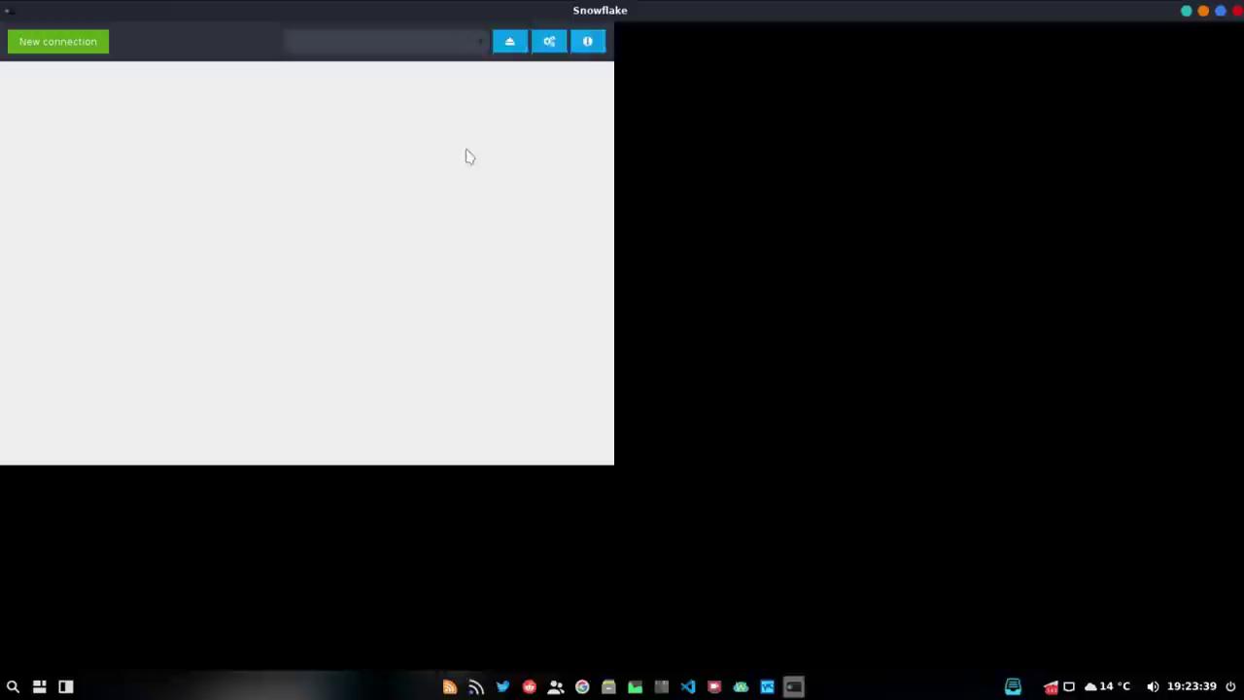